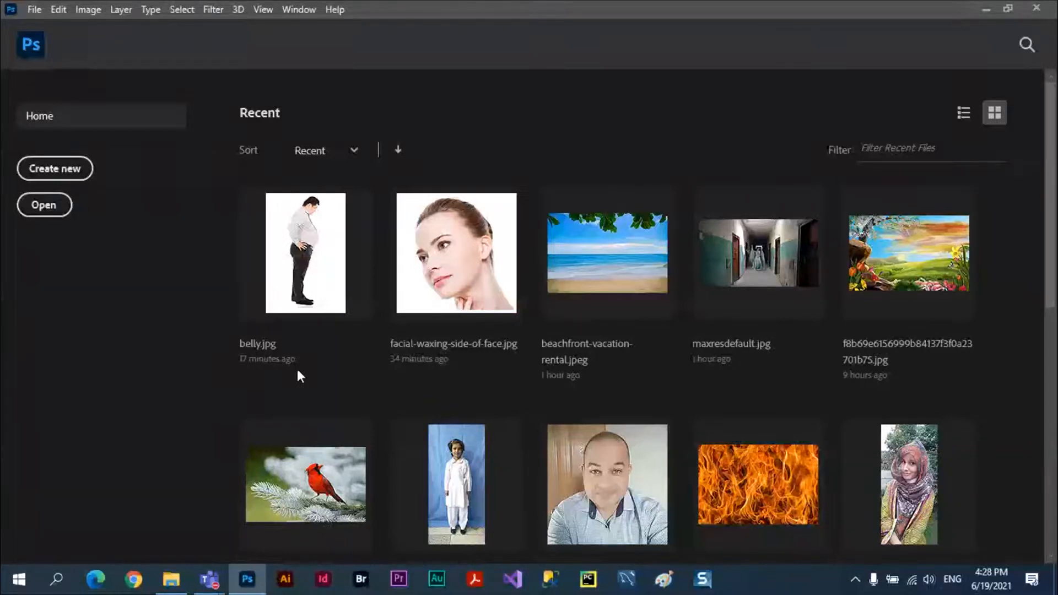
Step: Open belly.jpg from the recent files and select the standing man with Select Subject
click(300, 242)
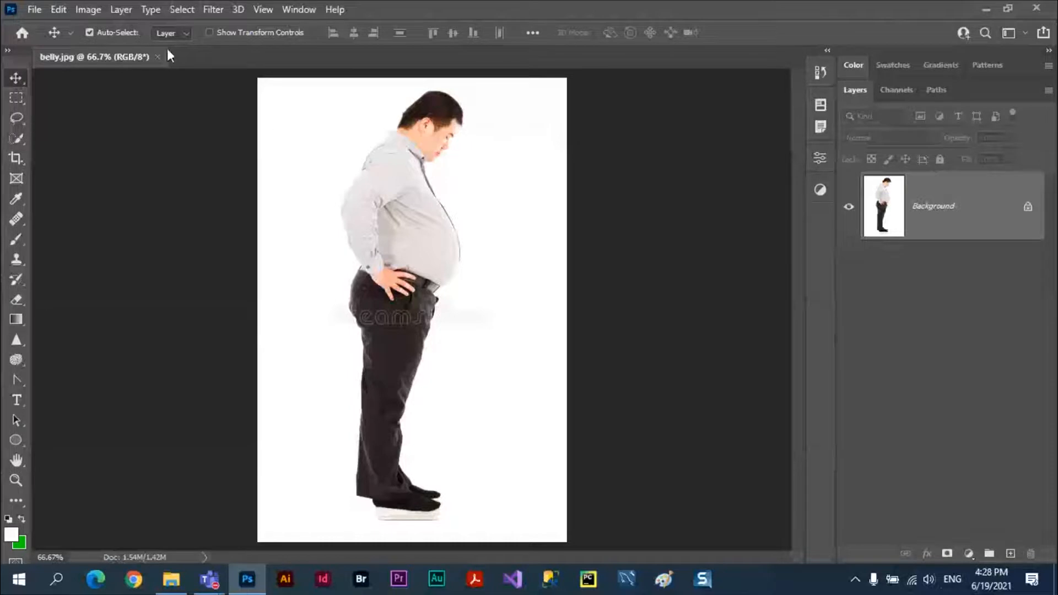
click(174, 12)
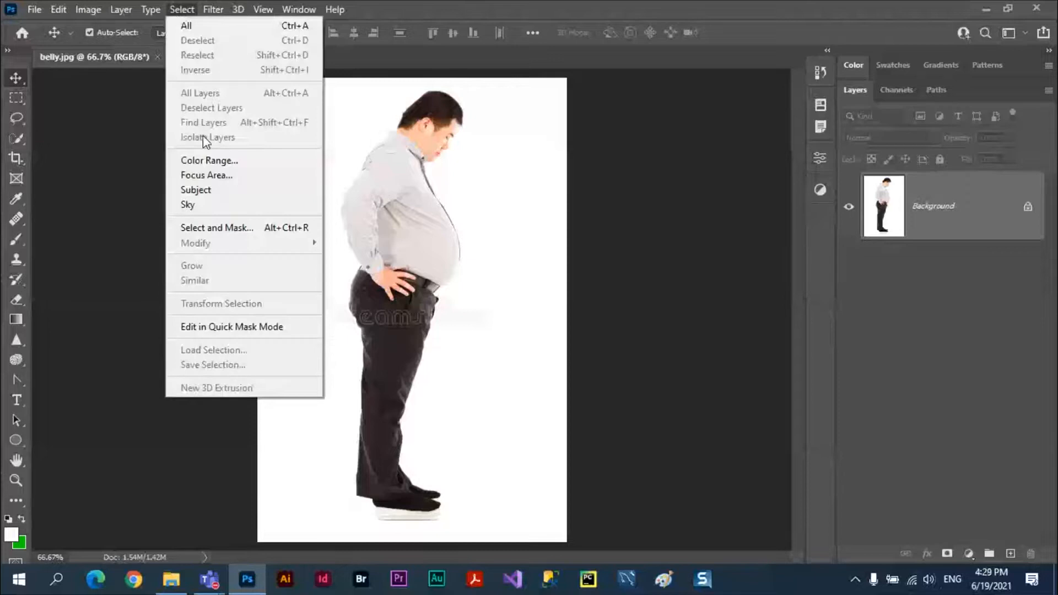
click(208, 193)
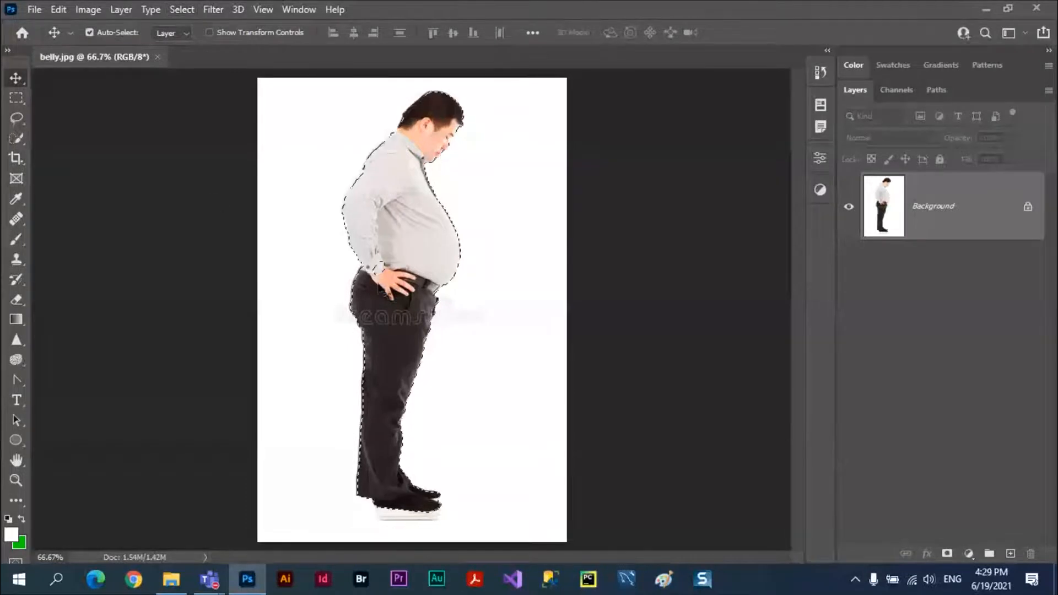
Step: Add the missed edge near the man's wrist to the selection with the Lasso tool and copy the selection to a new layer
click(18, 118)
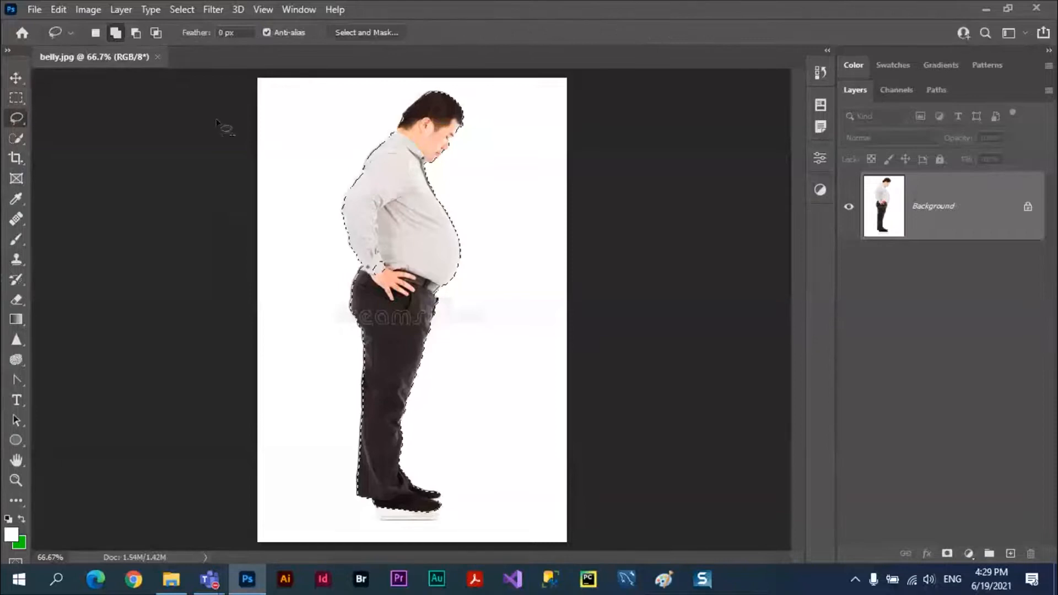
mouse_move(371, 269)
mouse_down()
mouse_move(404, 273)
mouse_move(399, 300)
mouse_move(376, 293)
mouse_move(373, 273)
mouse_up()
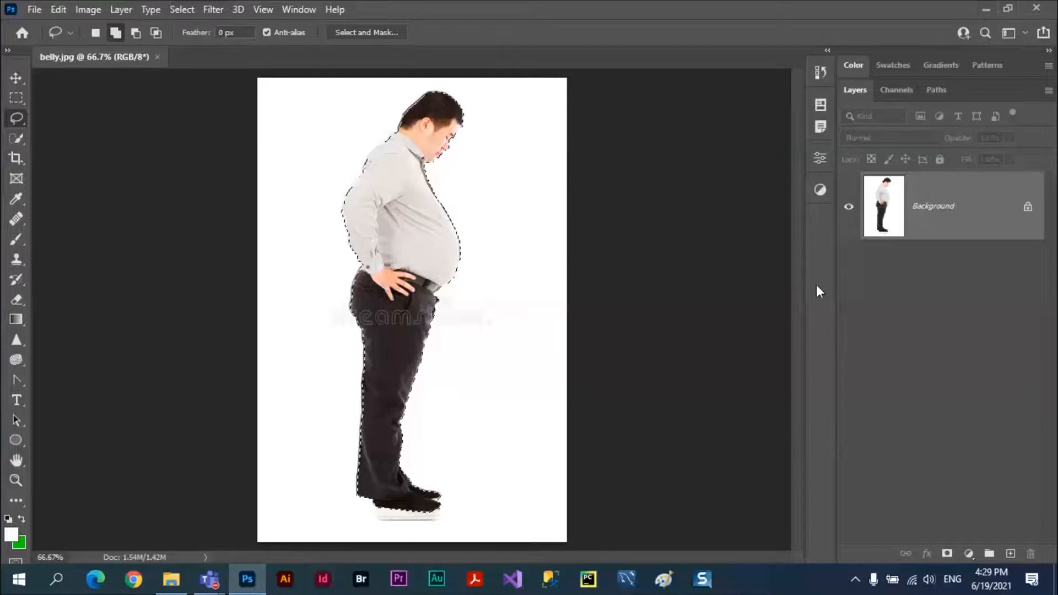
key(ctrl+j)
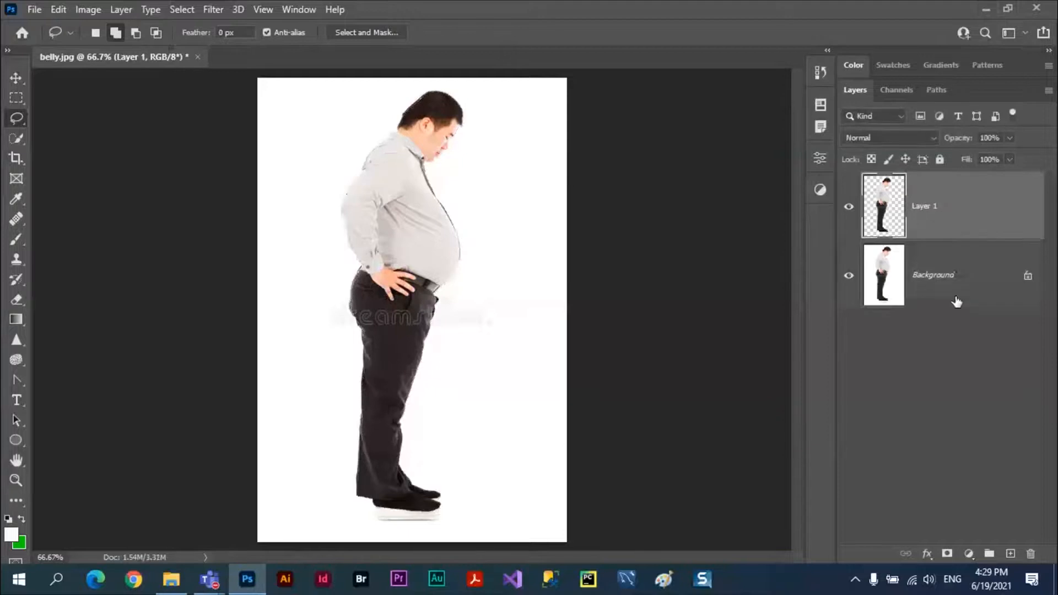
Step: Fill the Background layer with the green swatch colour as foreground
click(868, 295)
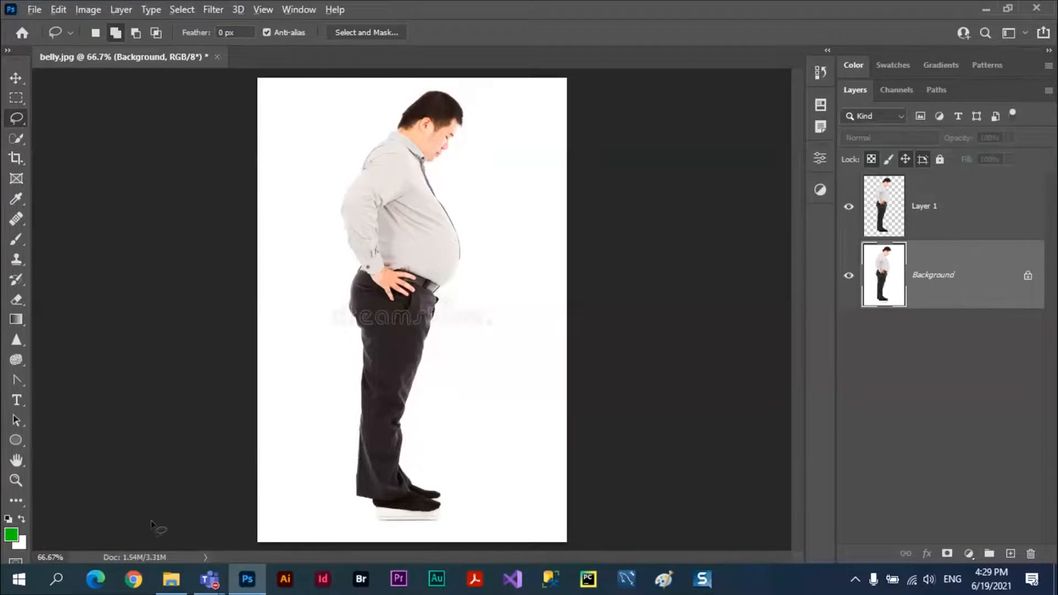
key(alt+BackSpace)
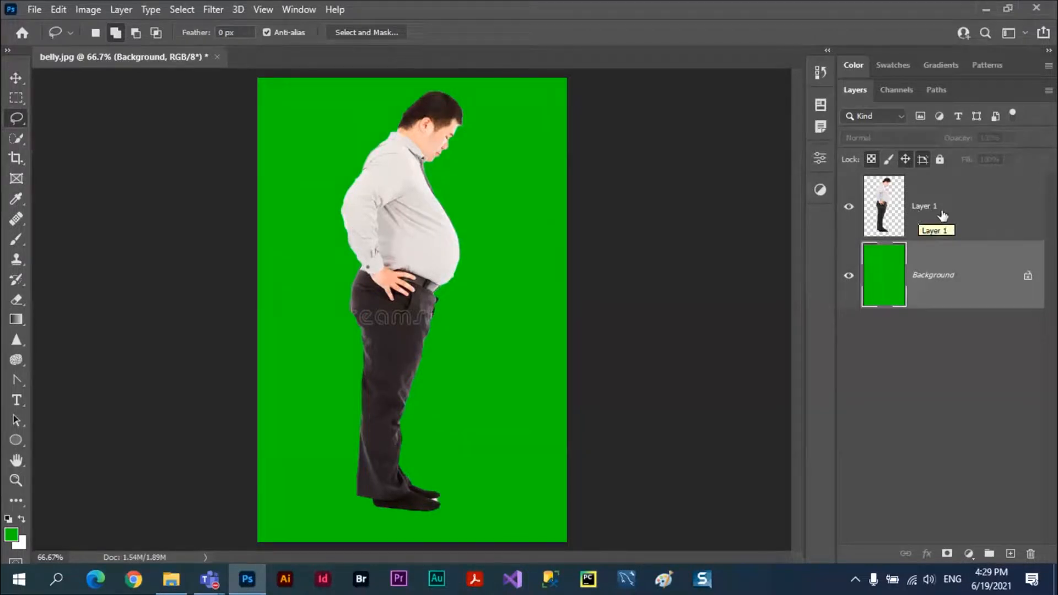
Step: Duplicate the man's cut-out, Layer 1, four times
click(924, 214)
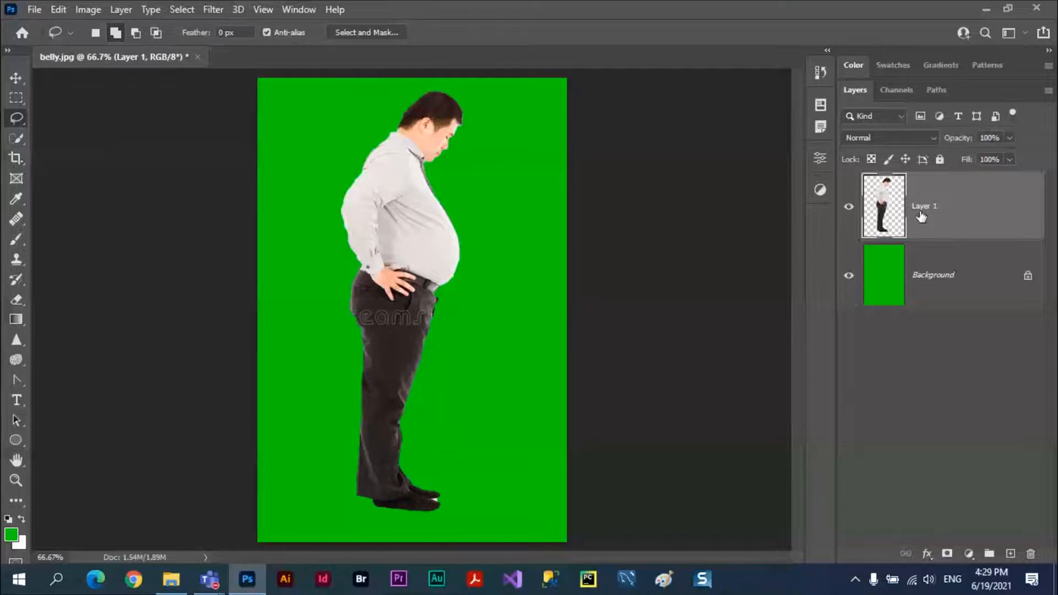
key(ctrl+j)
key(ctrl+j)
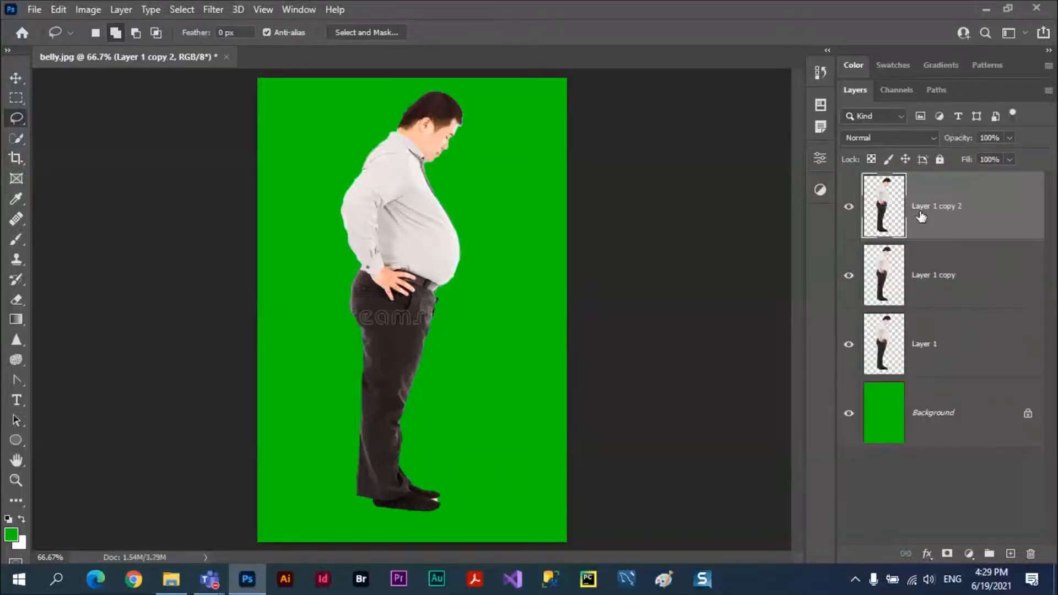
key(ctrl+j)
key(ctrl+j)
mouse_move(1050, 278)
mouse_down()
mouse_move(1051, 325)
mouse_move(1051, 281)
mouse_up()
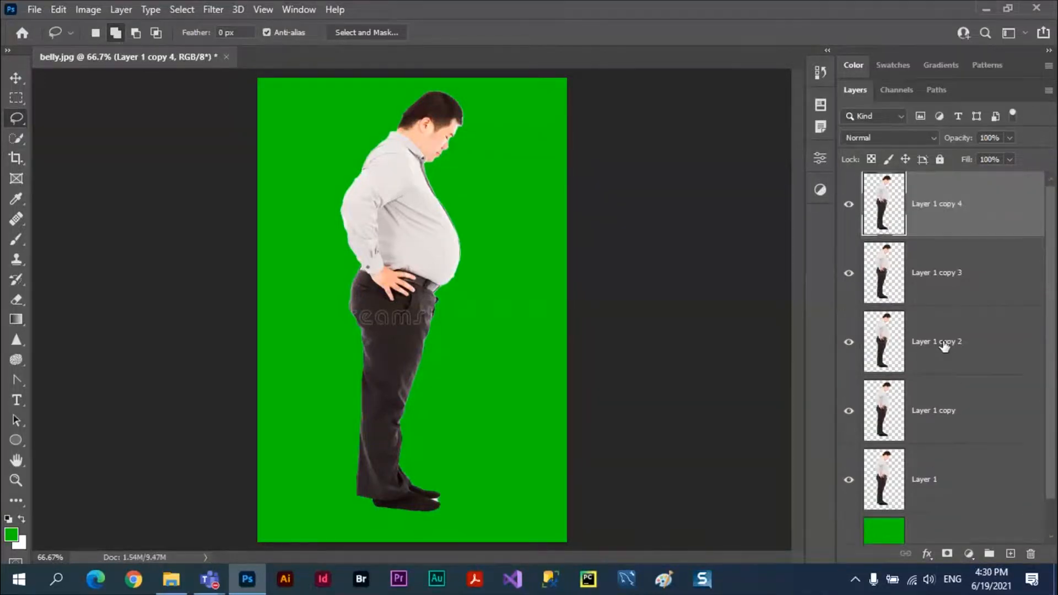
Step: Puppet Warp Layer 1 copy with pins on head, hand and foot, shifting the hand pin slightly left to bend the body backward
click(942, 343)
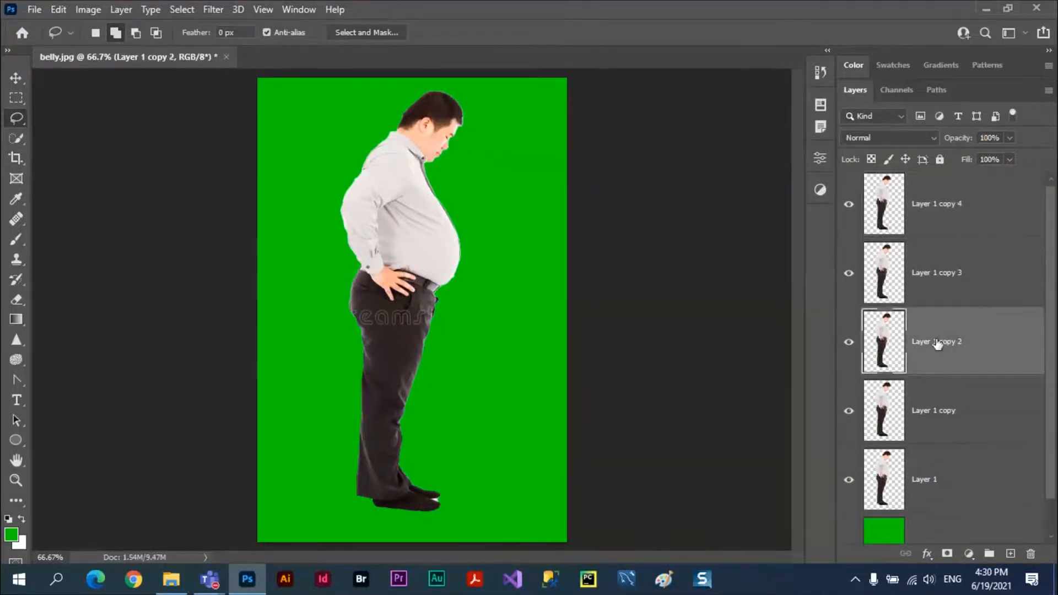
click(931, 412)
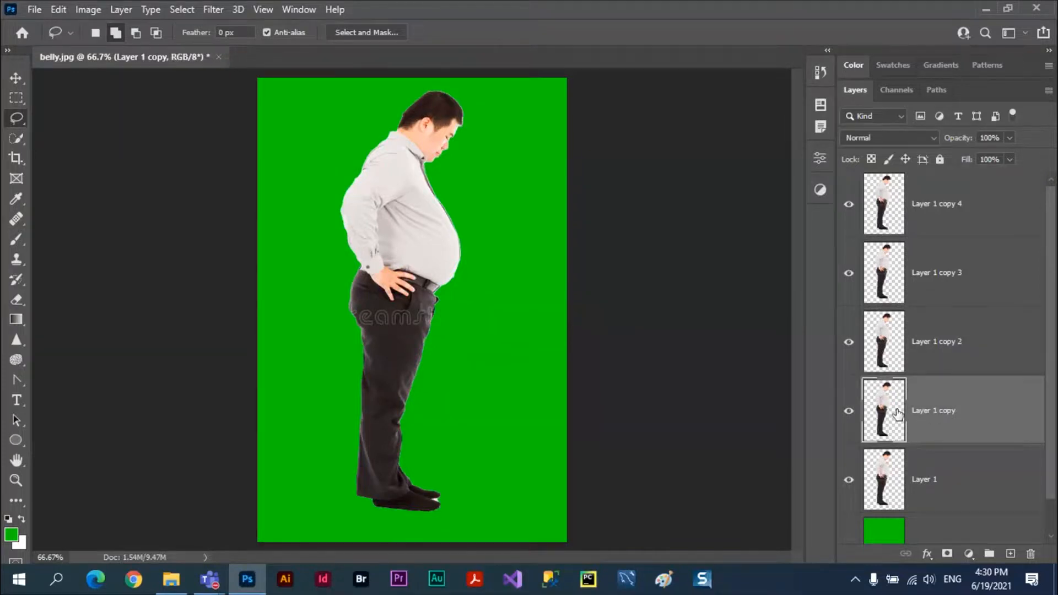
click(57, 10)
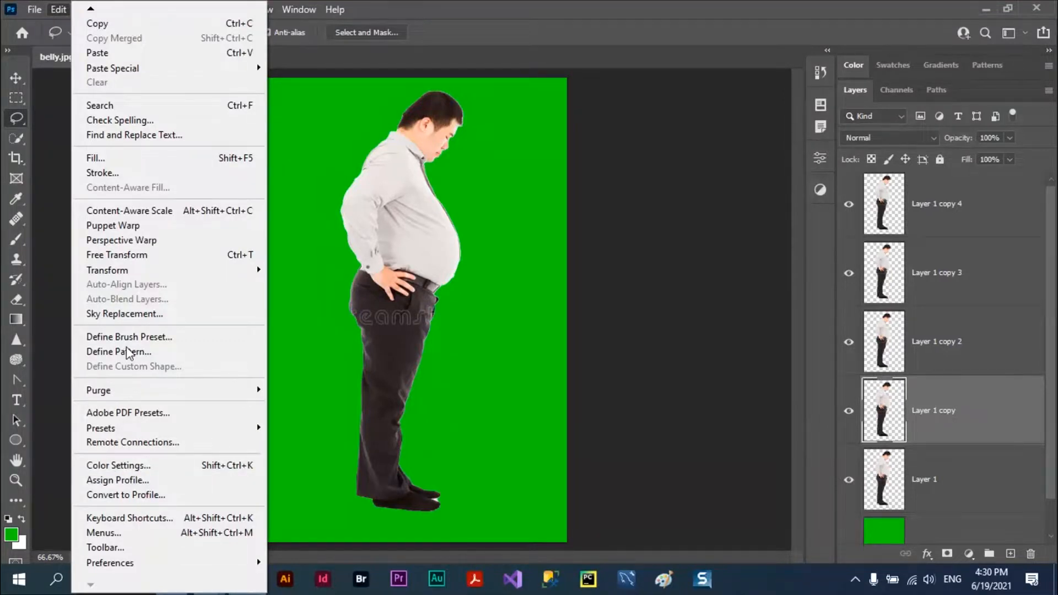
click(137, 226)
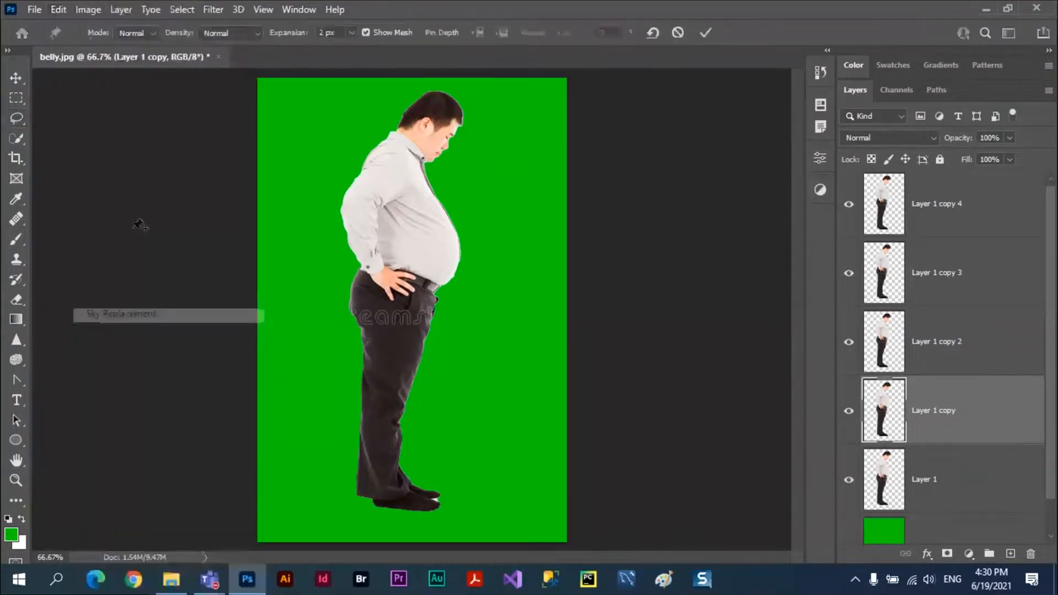
click(432, 124)
click(397, 279)
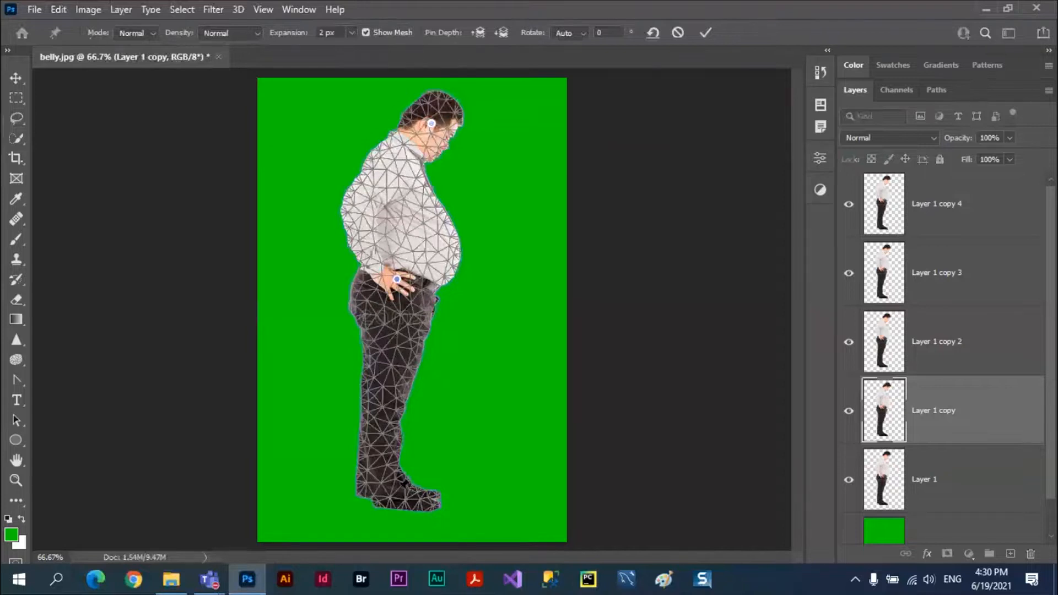
click(399, 496)
drag(397, 279, 353, 281)
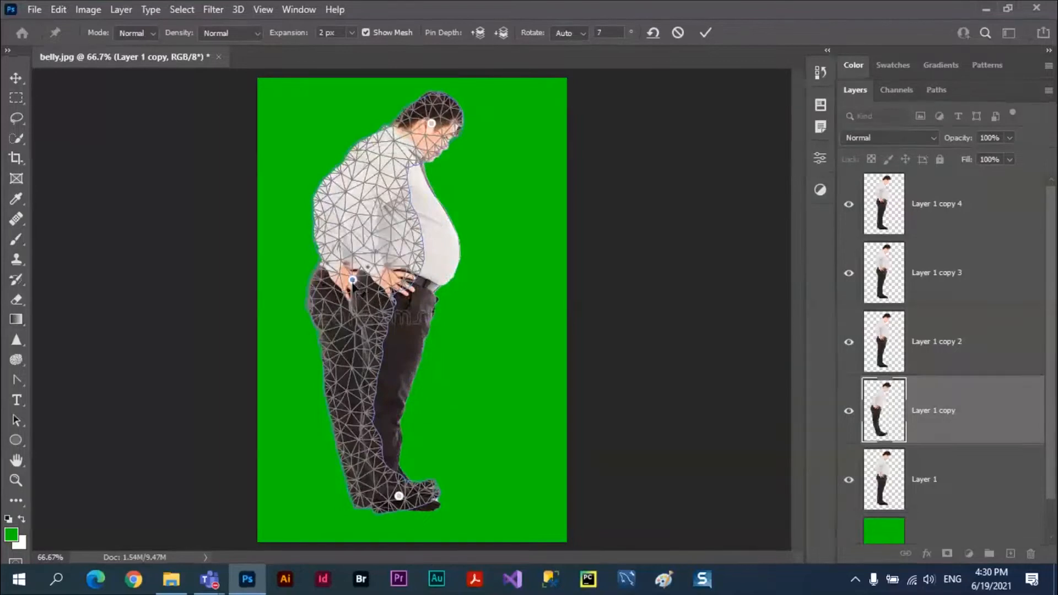
key(Return)
key(l)
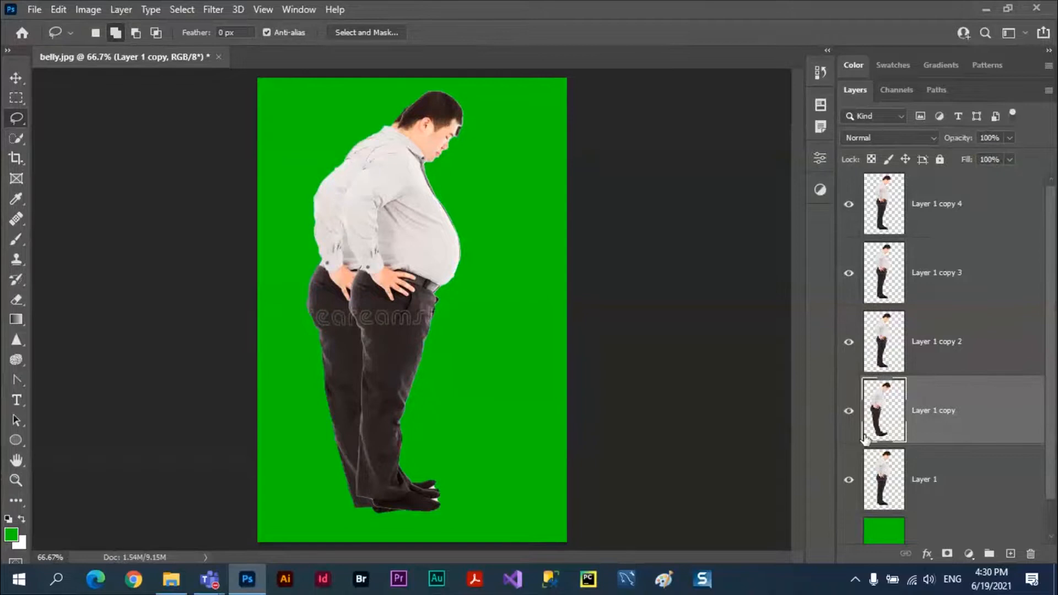
Step: Puppet Warp Layer 1 with pins on head, hand and foot, moving the hand pin left well beyond the Layer 1 copy figure
click(936, 481)
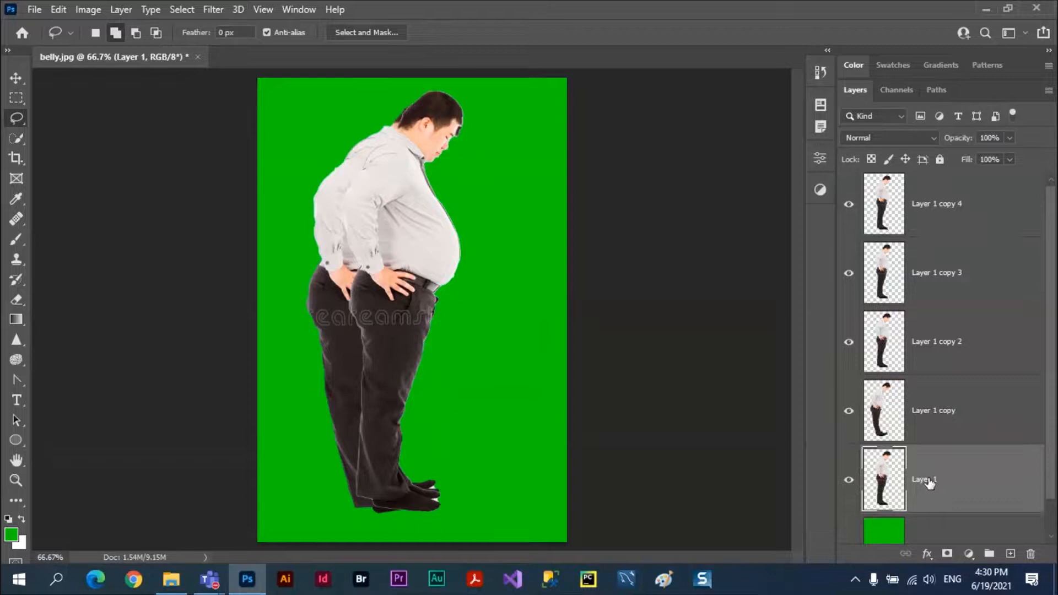
click(56, 11)
click(119, 225)
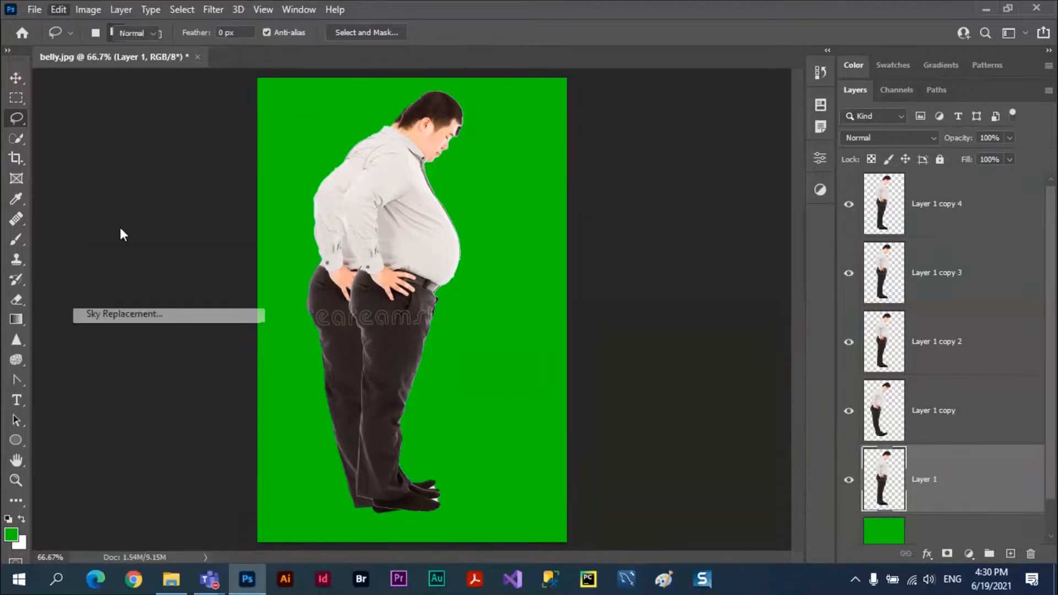
click(427, 127)
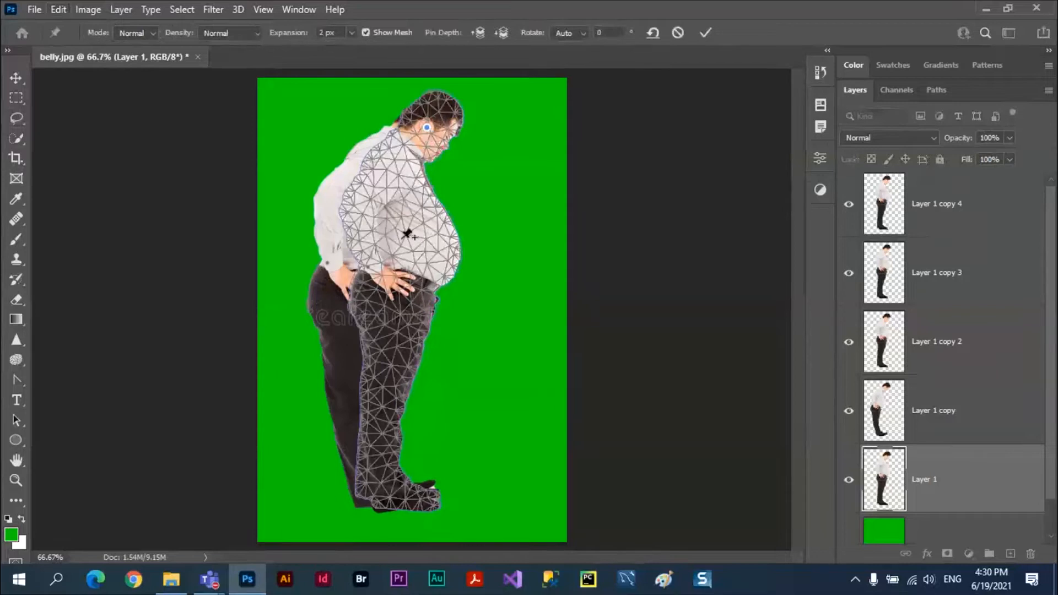
click(387, 280)
click(390, 499)
drag(388, 281, 297, 260)
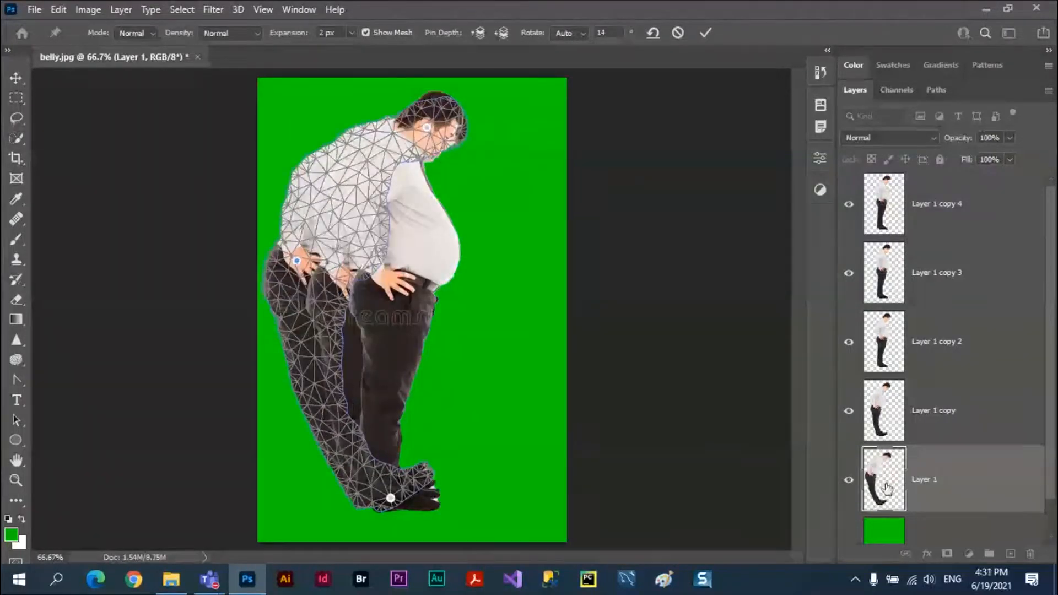
click(704, 33)
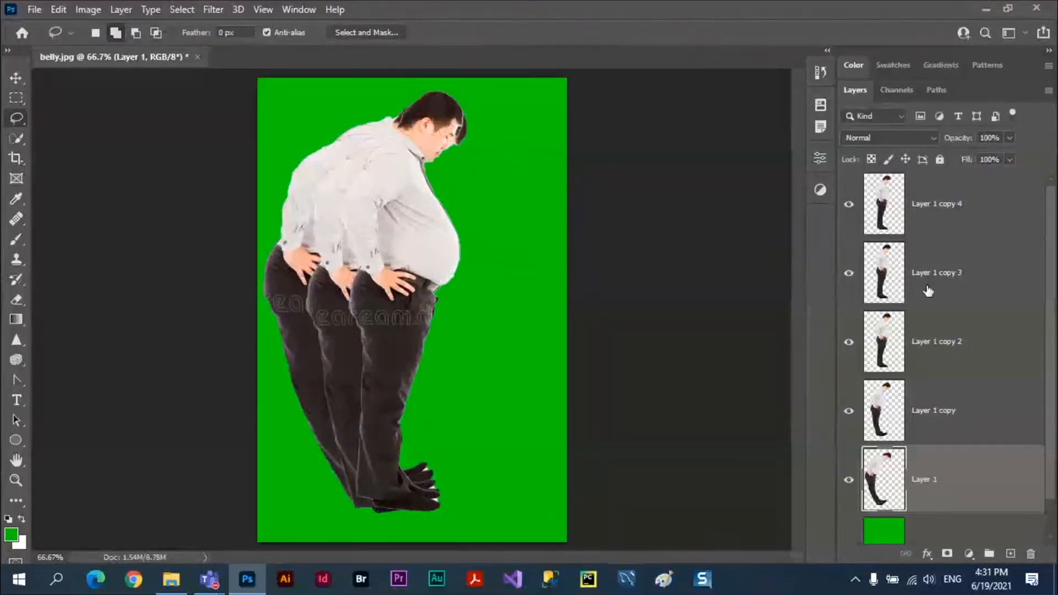
Step: Puppet Warp Layer 1 copy 3 with pins on head, hand and foot, shifting the hand pin slightly right to bend the body forward
click(938, 276)
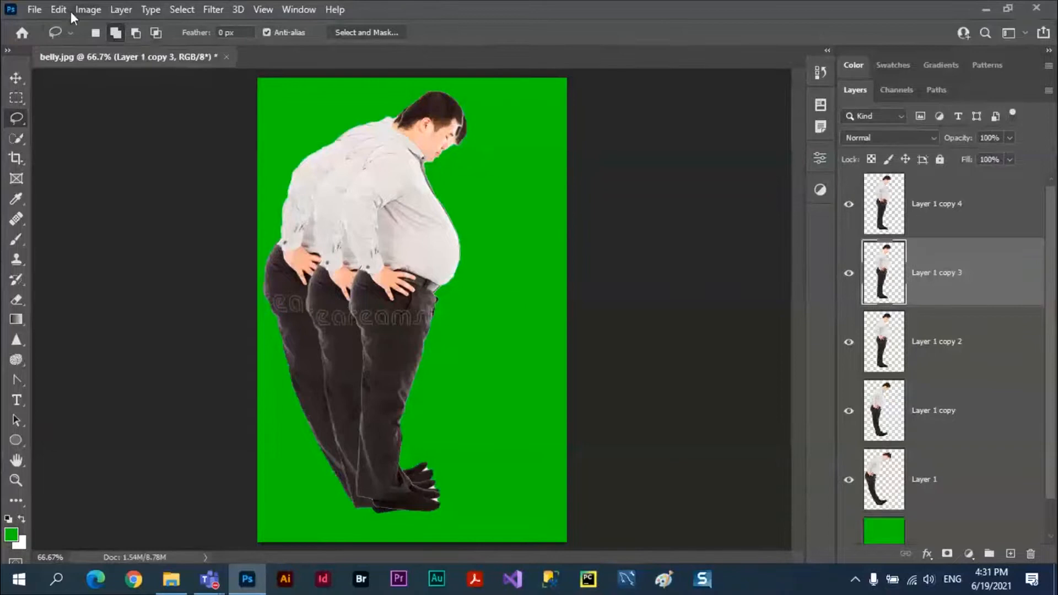
click(71, 11)
click(106, 226)
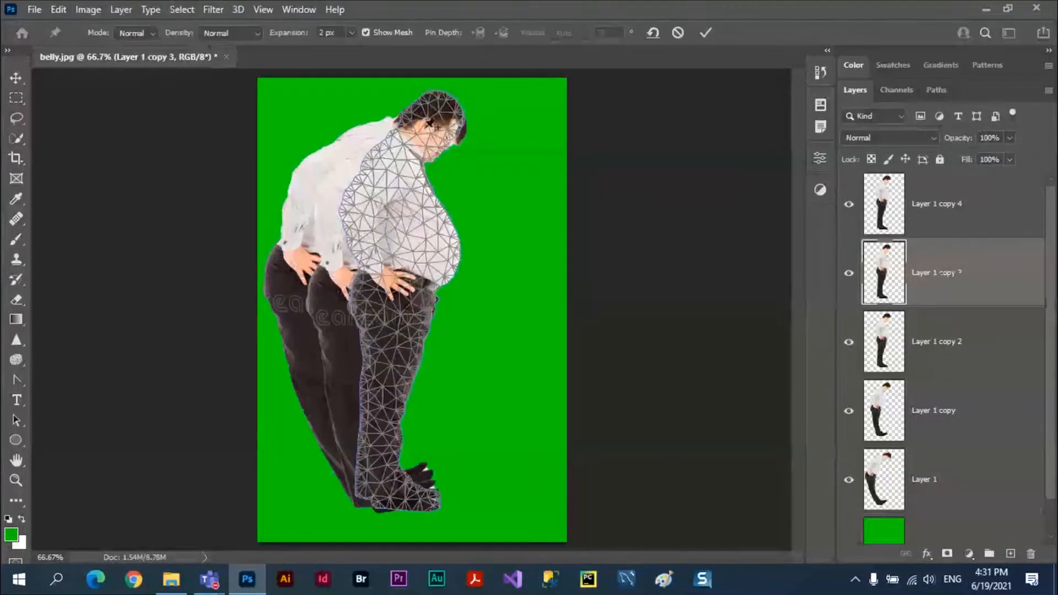
drag(431, 124, 425, 151)
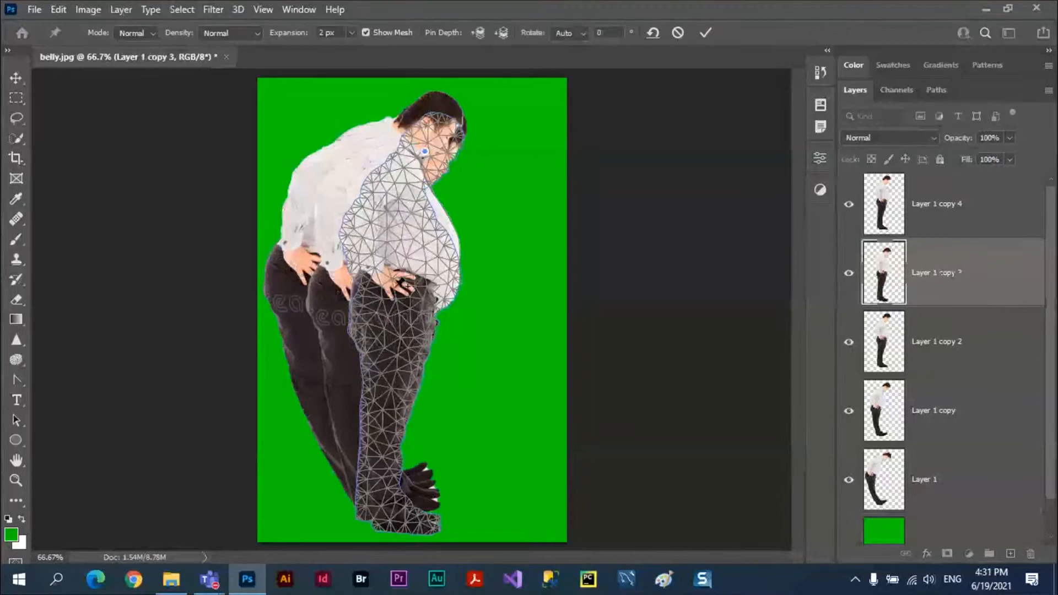
alt+click(425, 151)
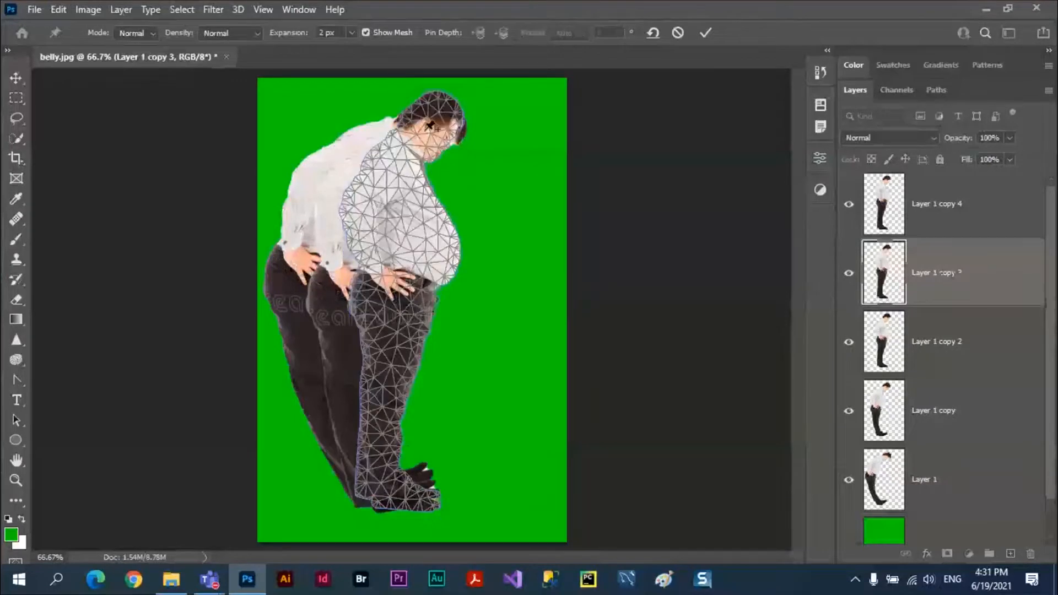
click(429, 126)
click(390, 276)
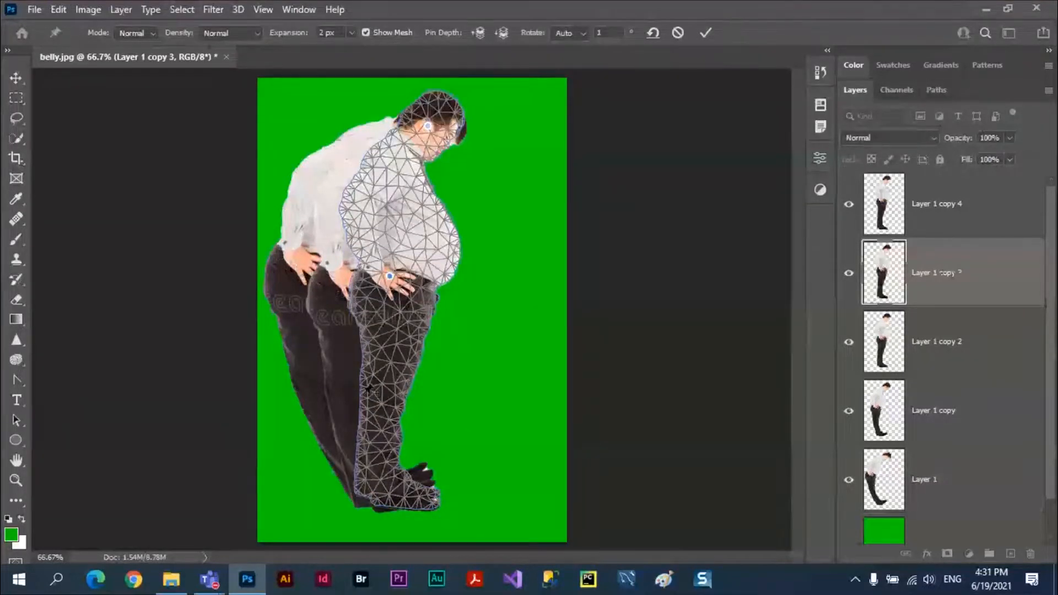
click(394, 489)
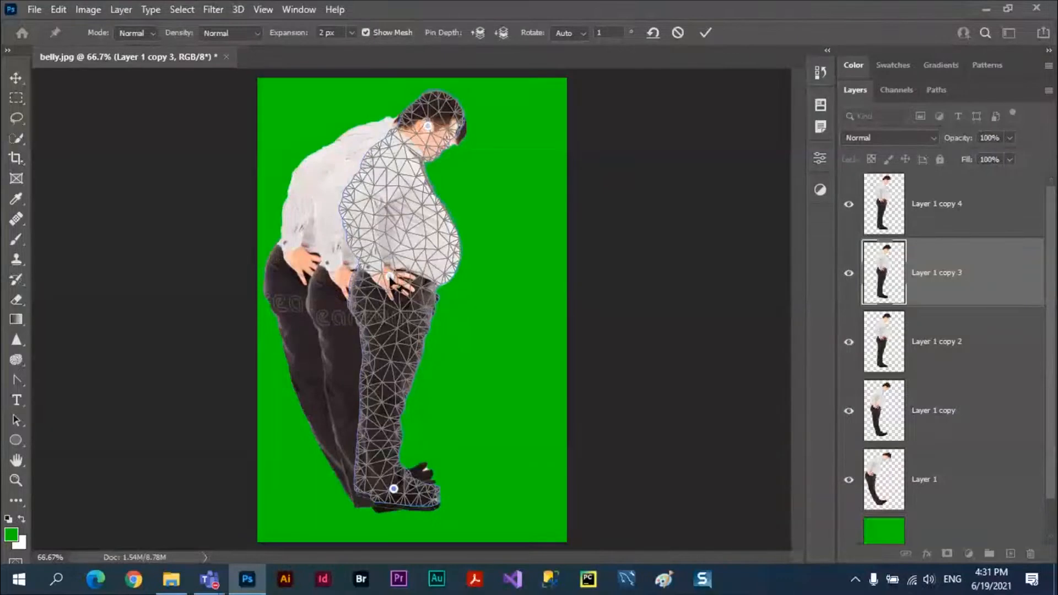
drag(389, 276, 429, 277)
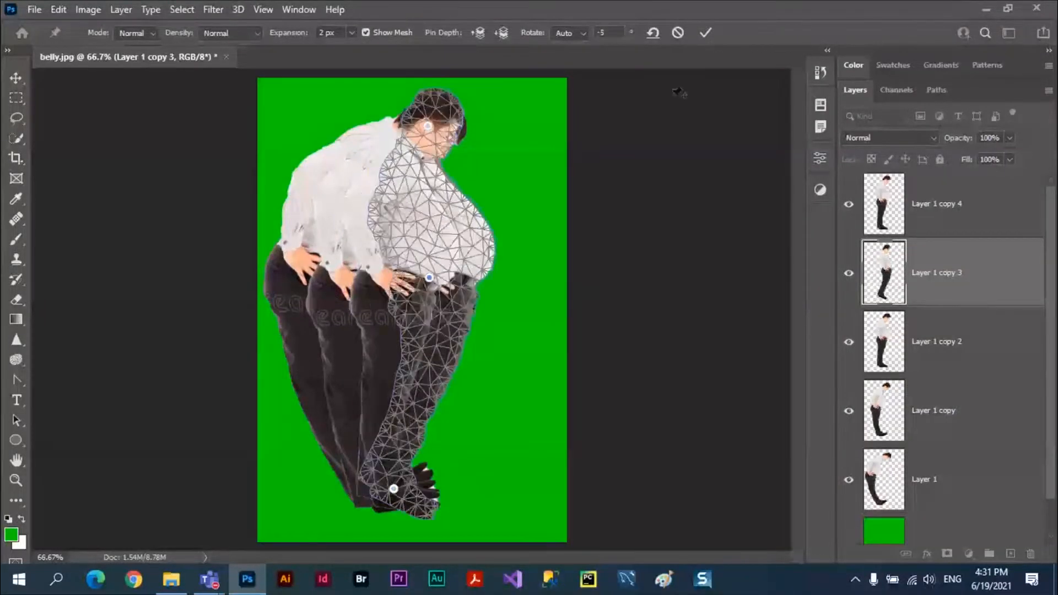
key(Return)
Step: Puppet Warp Layer 1 copy 4 with pins on head, hand and foot, moving the hand pin right well beyond the Layer 1 copy 3 figure
click(948, 205)
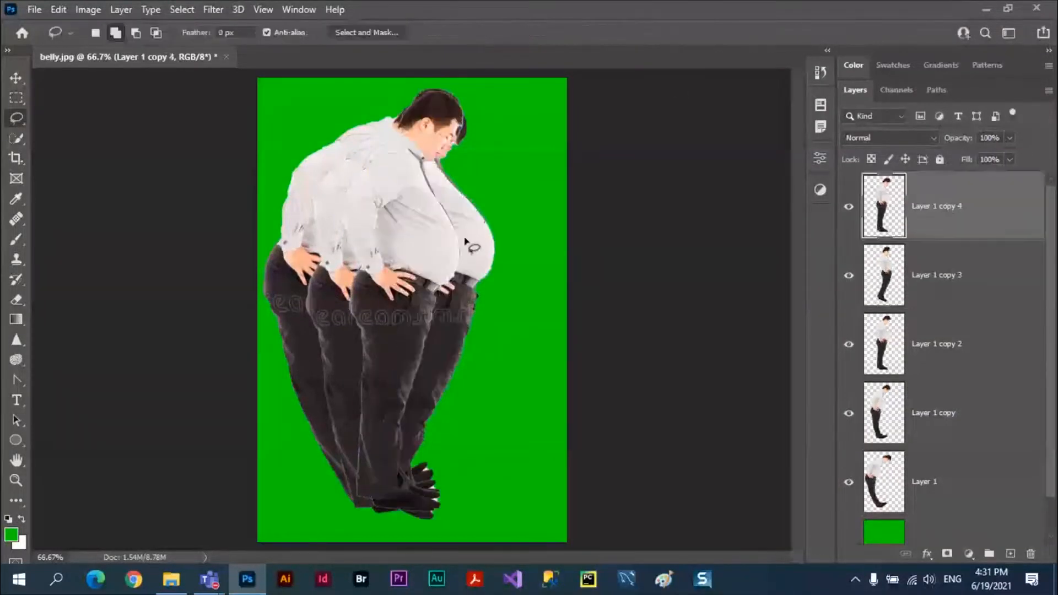
click(58, 10)
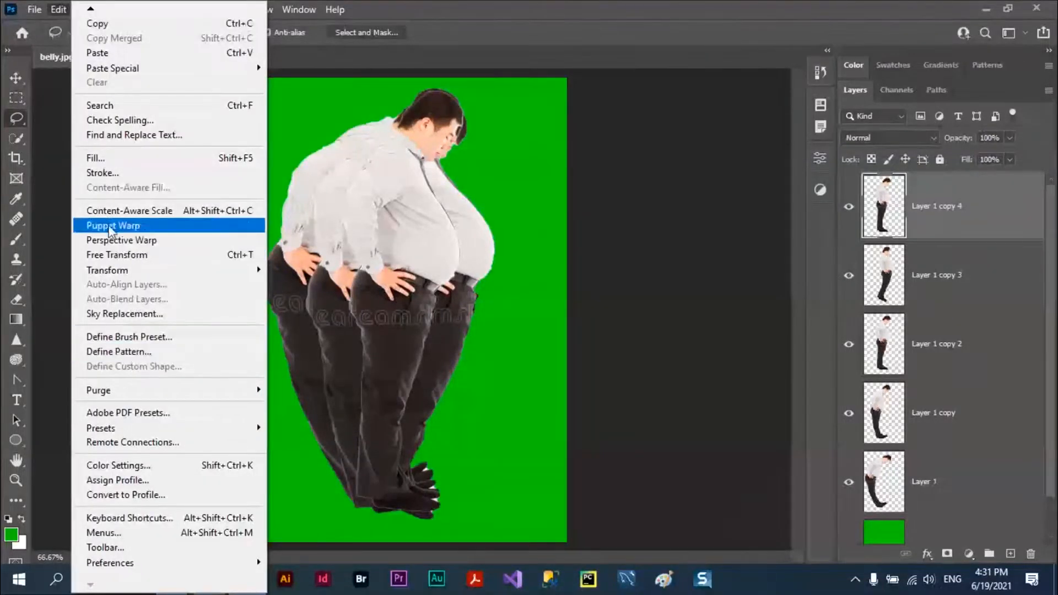
click(109, 226)
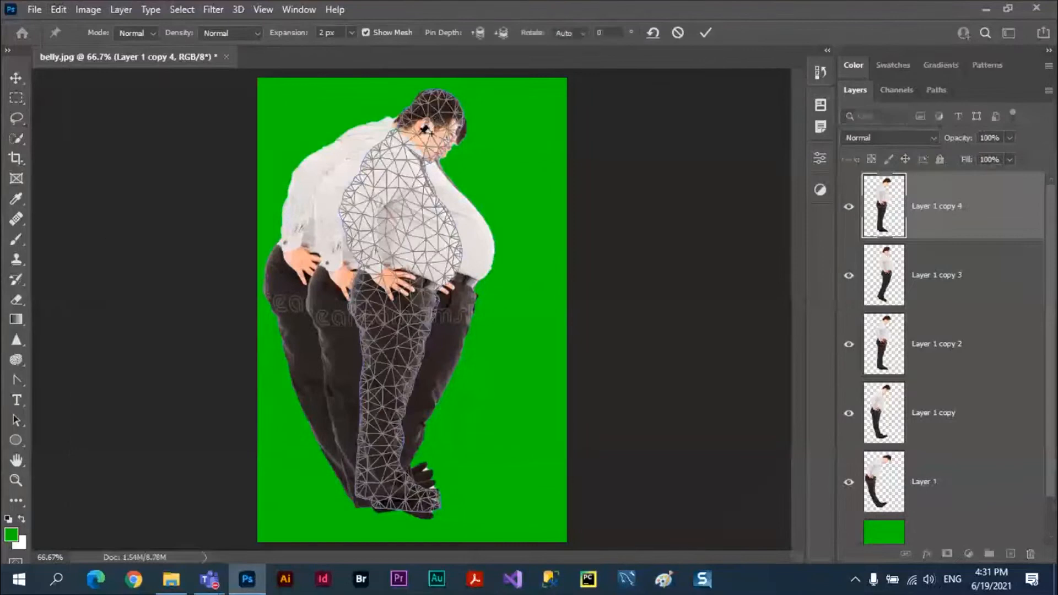
click(426, 128)
click(388, 281)
click(385, 493)
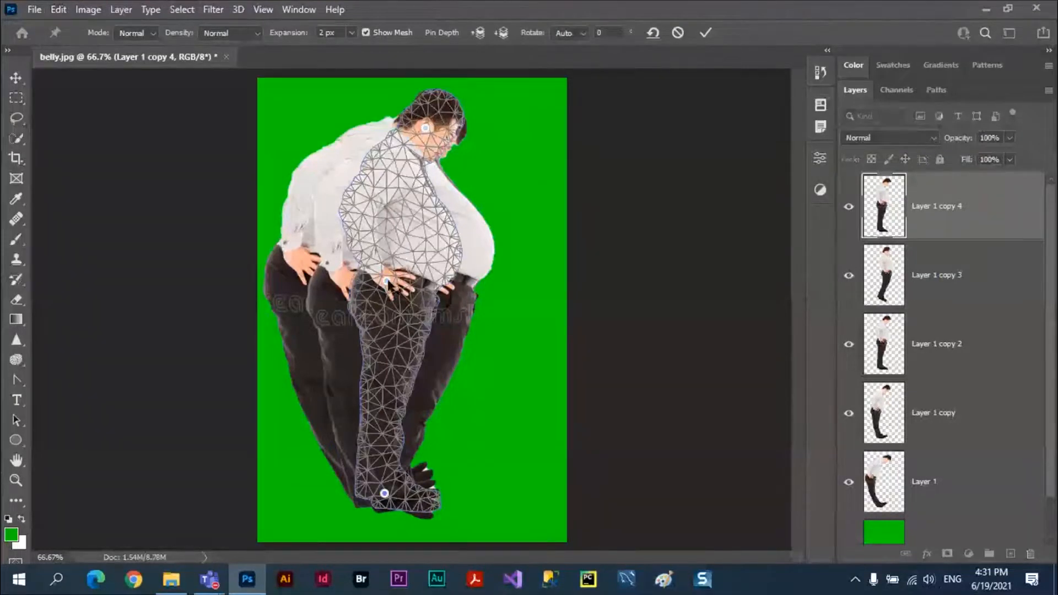
drag(387, 280, 496, 276)
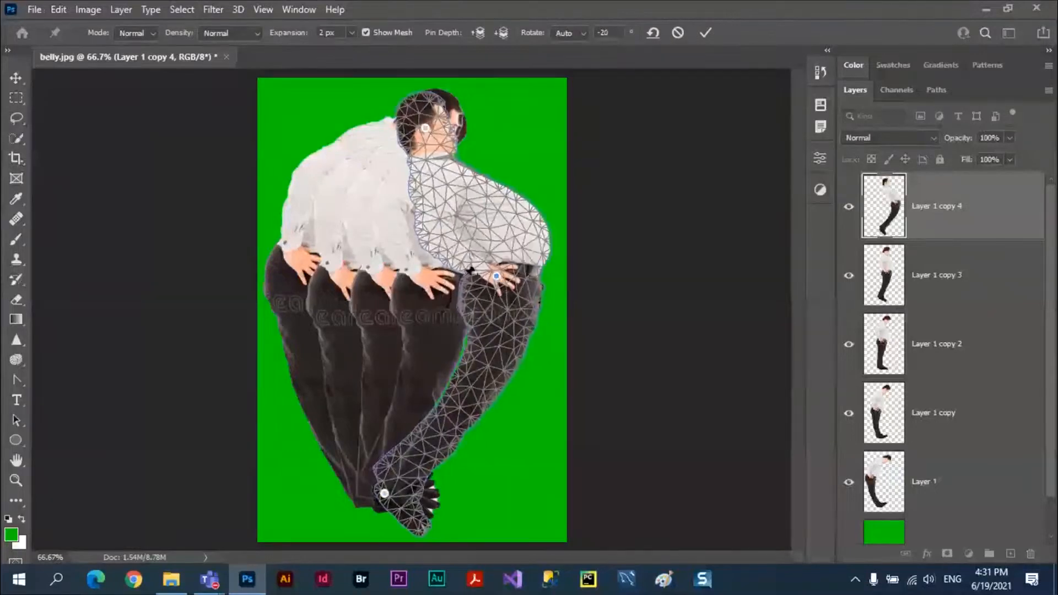
click(705, 33)
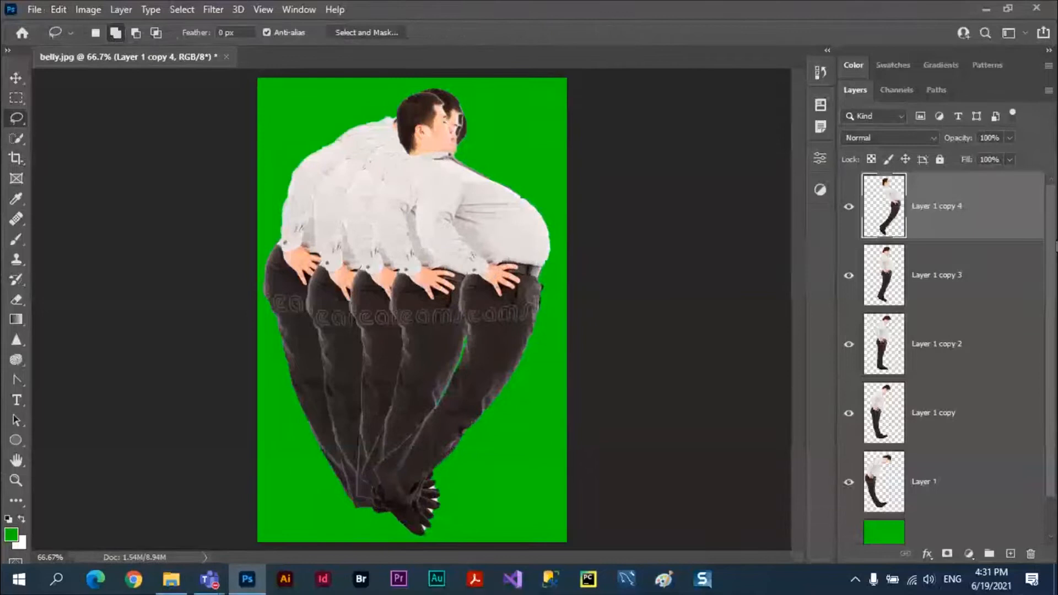
Step: Toggle the visibility of Layer 1 copy 4 and Layer 1 copy 2 off and on to compare their poses
mouse_move(1052, 247)
mouse_down()
mouse_move(1052, 287)
mouse_move(1052, 242)
mouse_up()
click(850, 207)
click(850, 207)
click(850, 208)
click(850, 207)
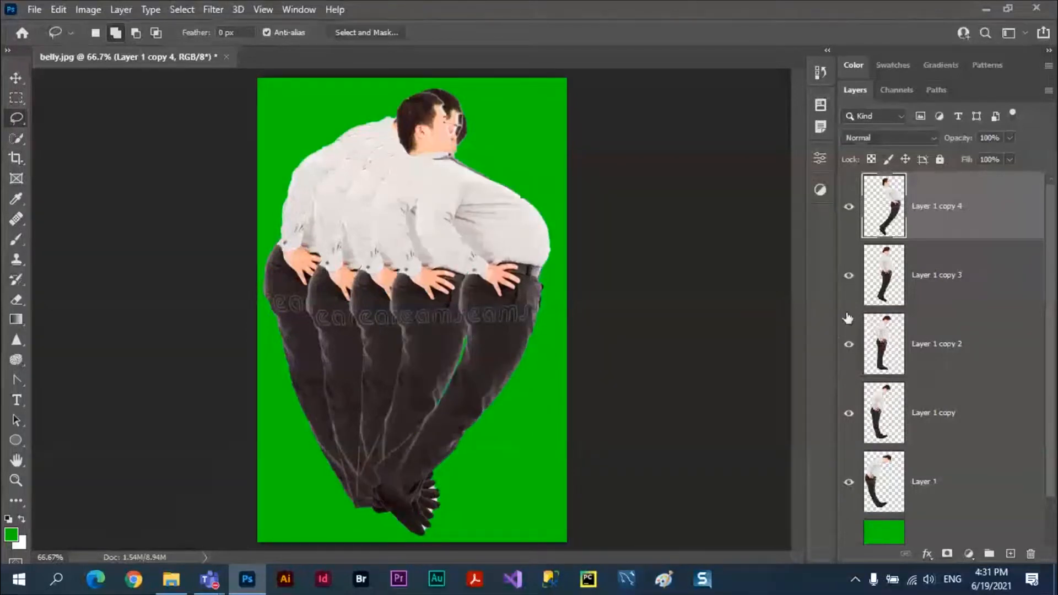
click(851, 352)
click(851, 353)
Step: Isolate the figure layers and the green background one at a time to inspect each, and restore the visibility of all layers
alt+click(850, 275)
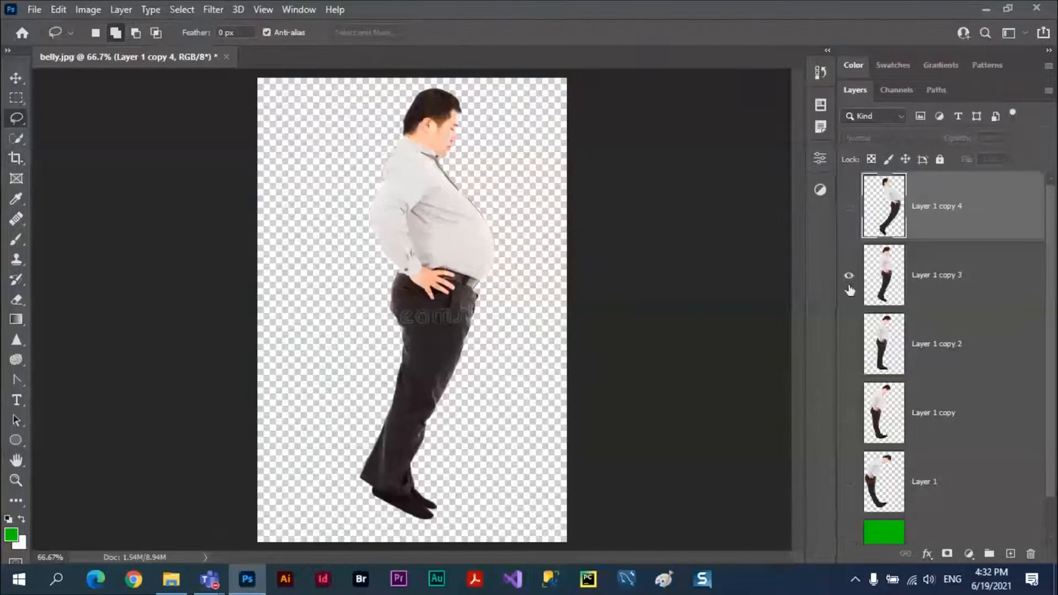
alt+click(848, 207)
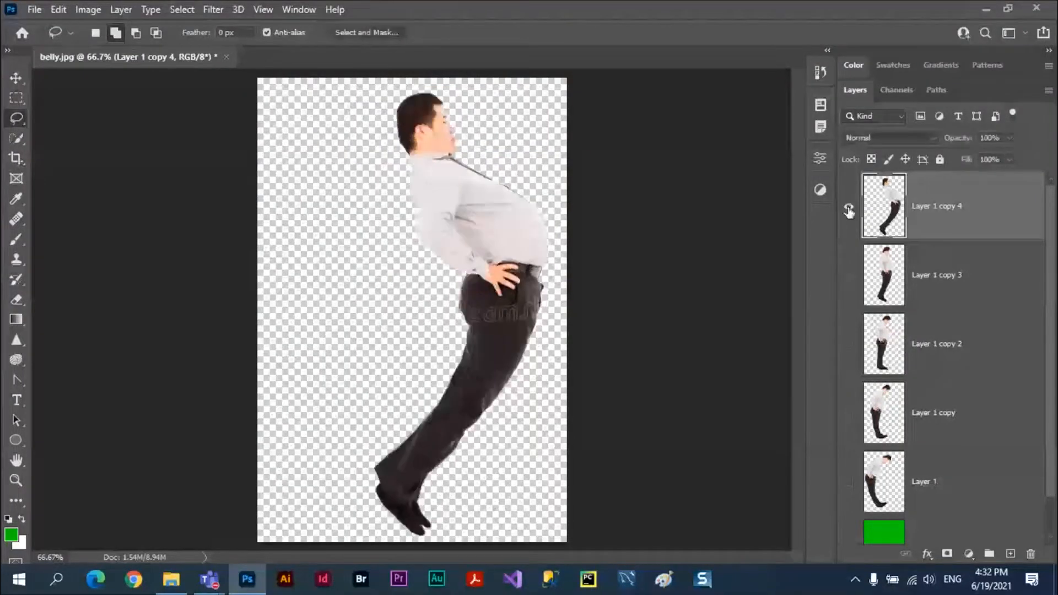
alt+click(847, 275)
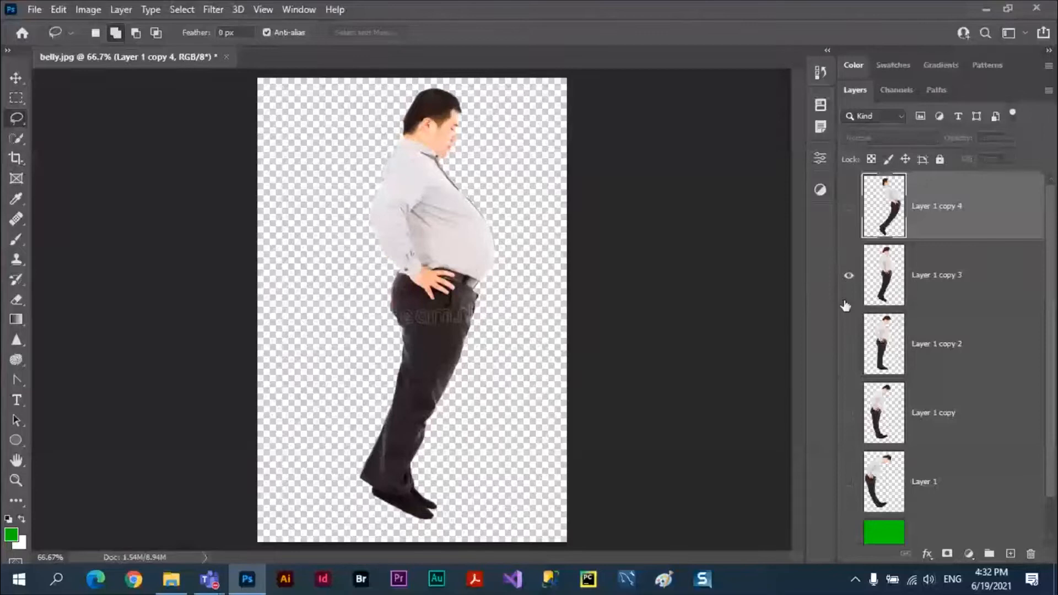
alt+click(849, 533)
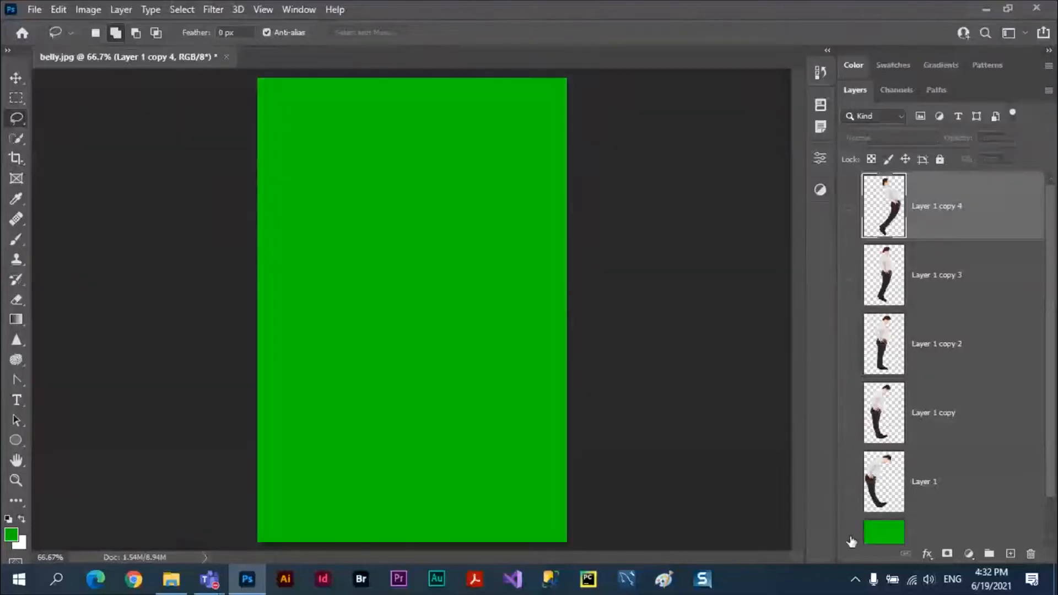
alt+click(849, 481)
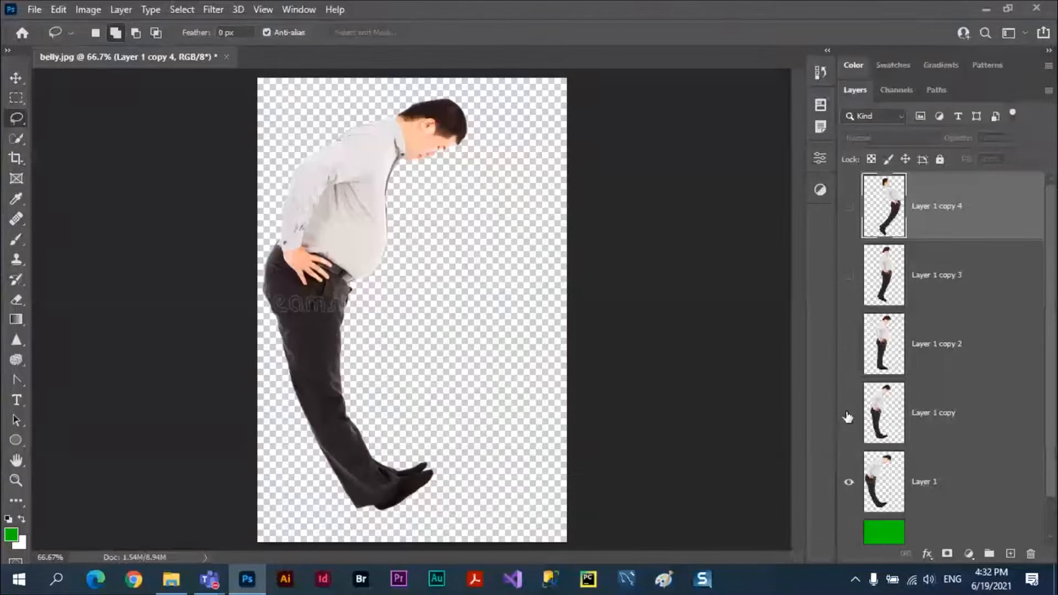
alt+click(848, 418)
alt+click(849, 346)
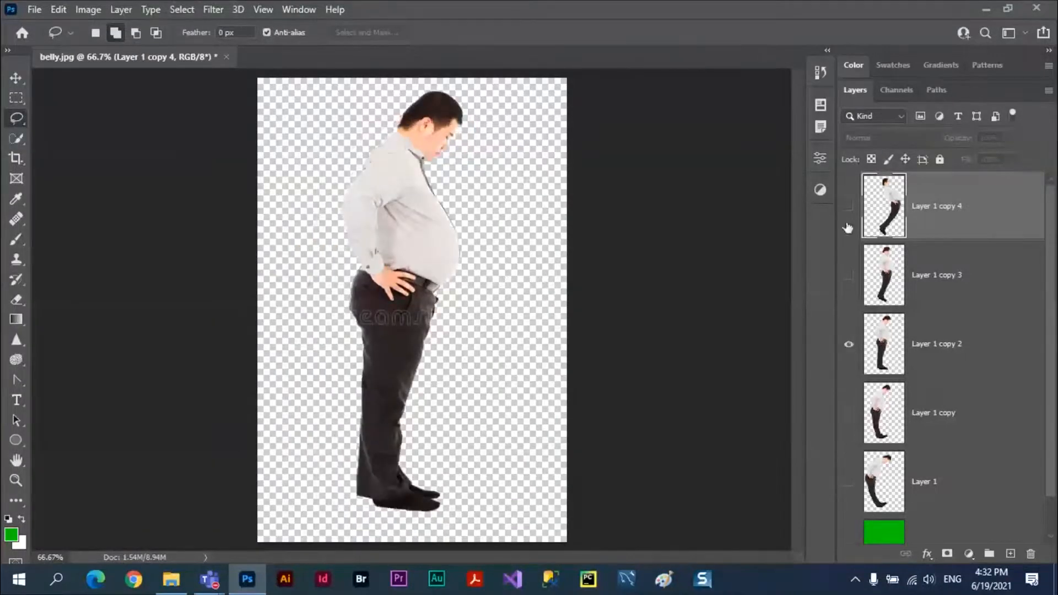
alt+click(849, 348)
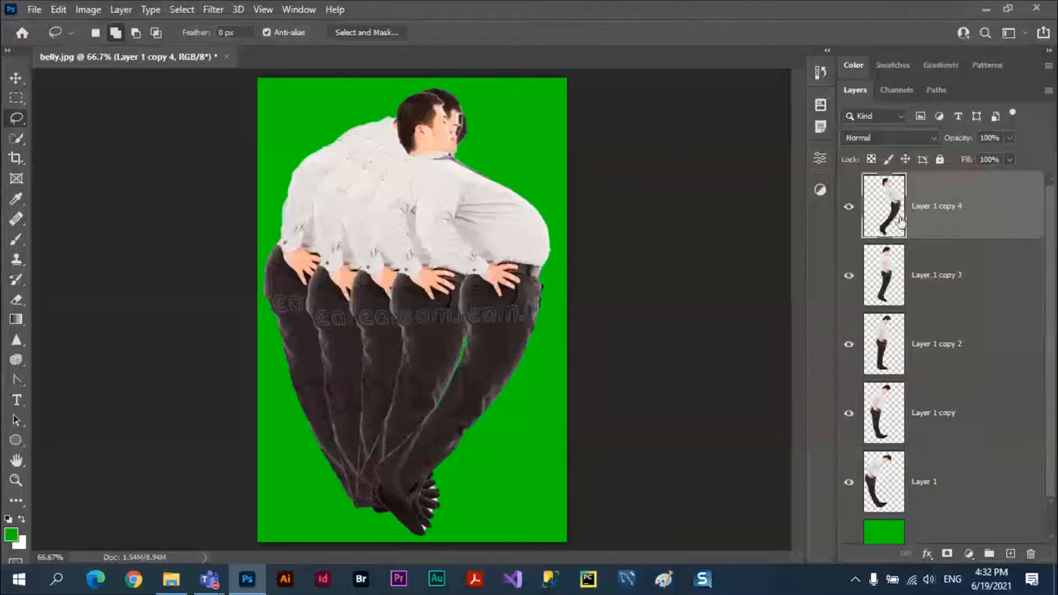
scroll(900, 222, down, 1)
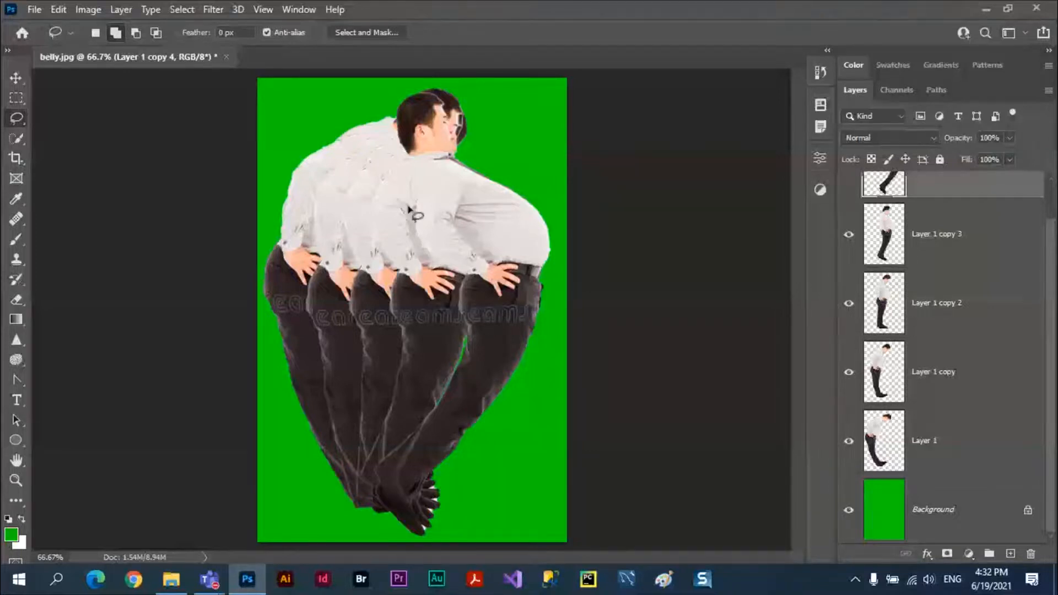
Step: Show the Timeline and create a frame animation for the document
click(299, 10)
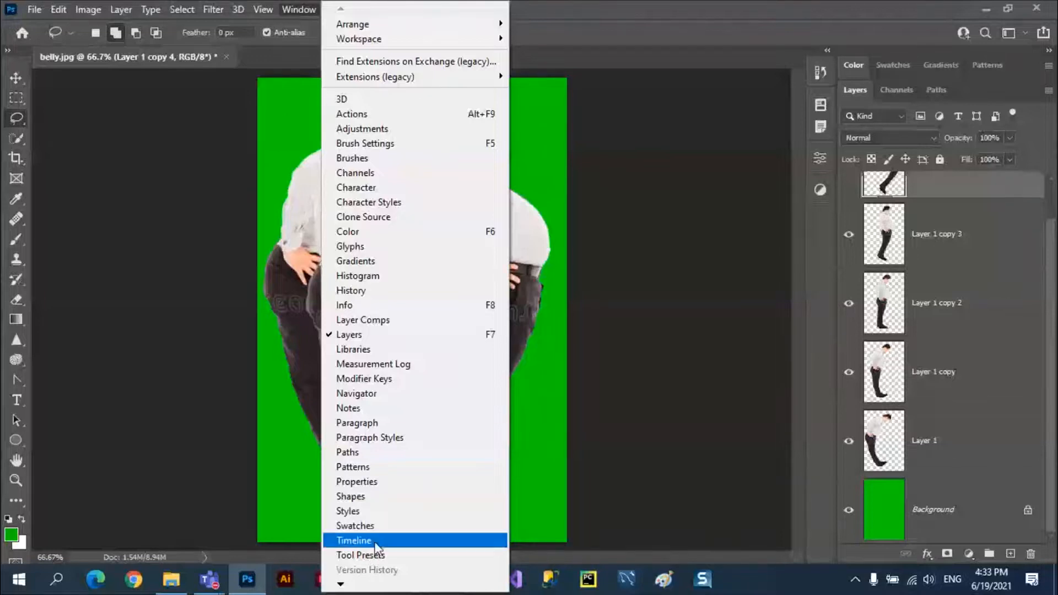
click(353, 541)
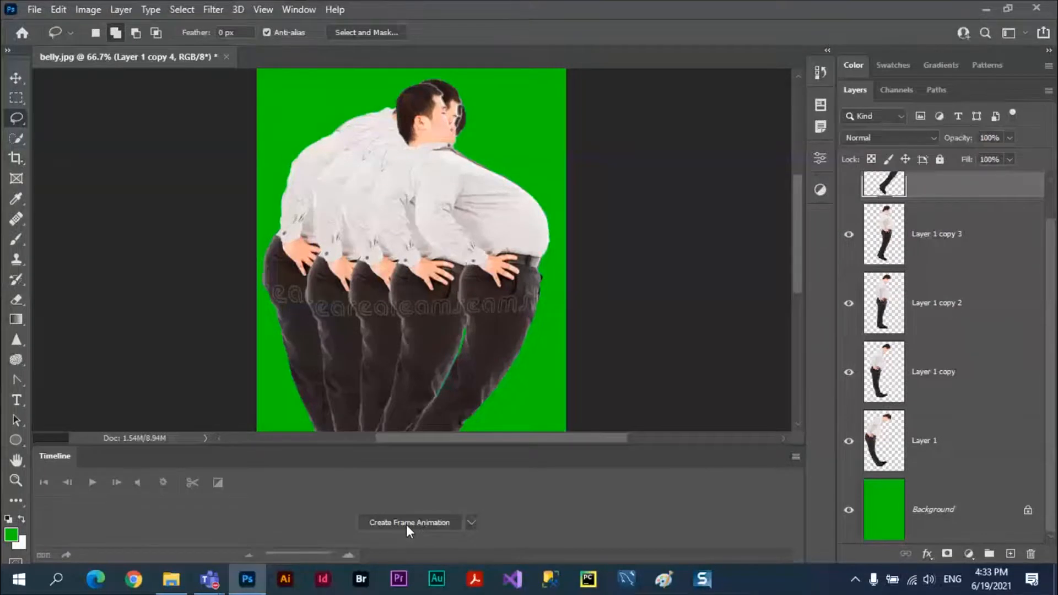
click(471, 522)
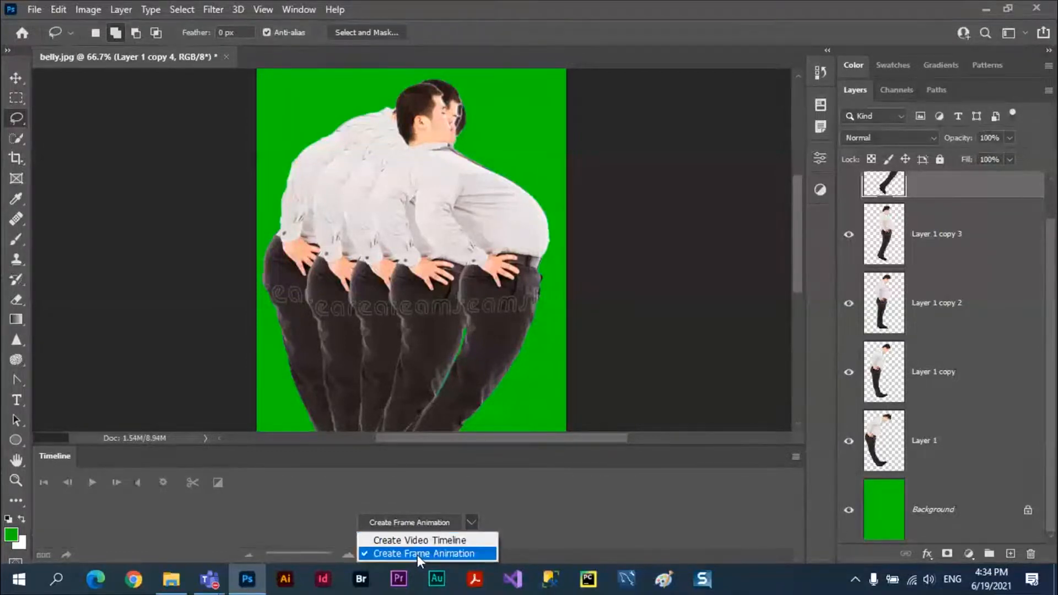
click(418, 555)
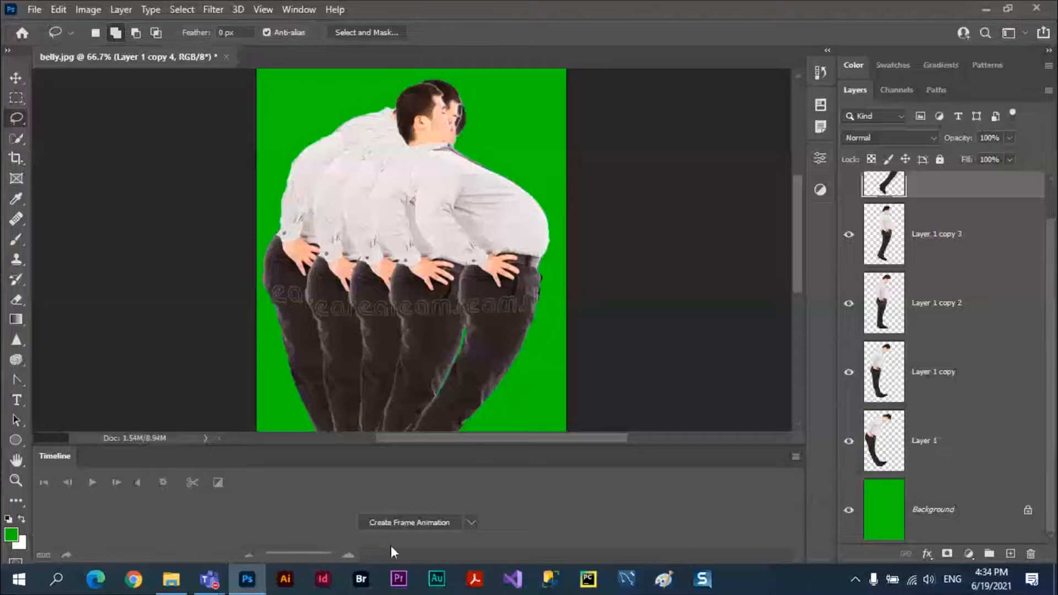
click(402, 522)
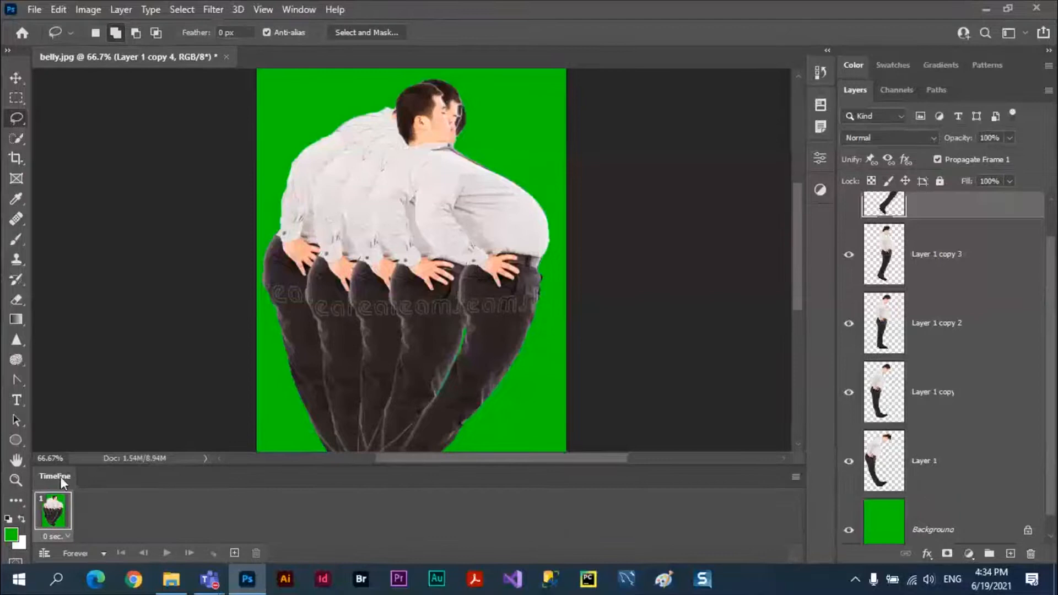
Step: Make animation frames from all the layers and review the layer stack
click(796, 476)
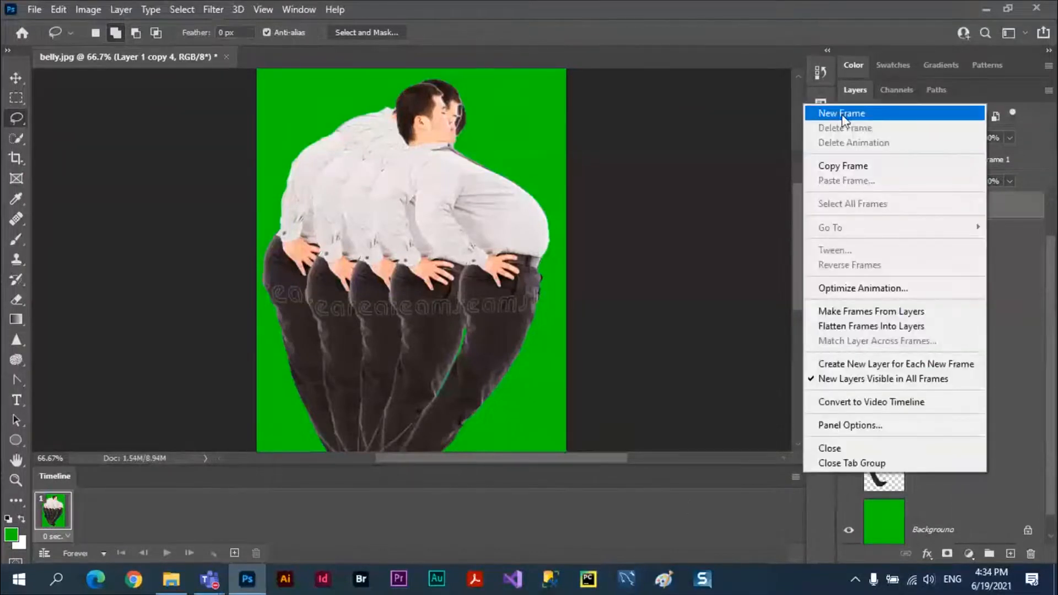
click(893, 312)
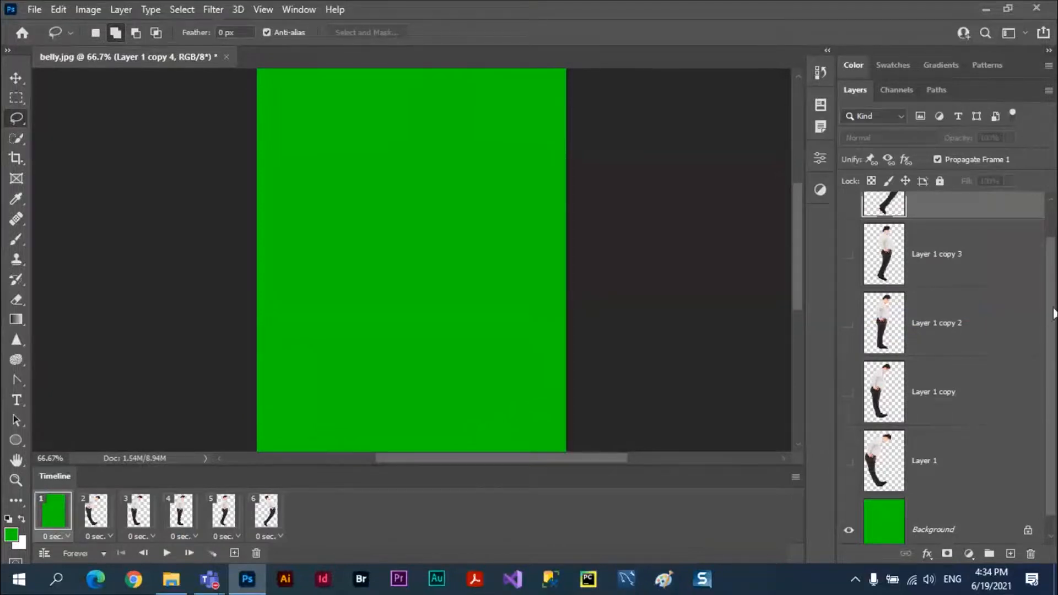
scroll(1054, 331, down, 1)
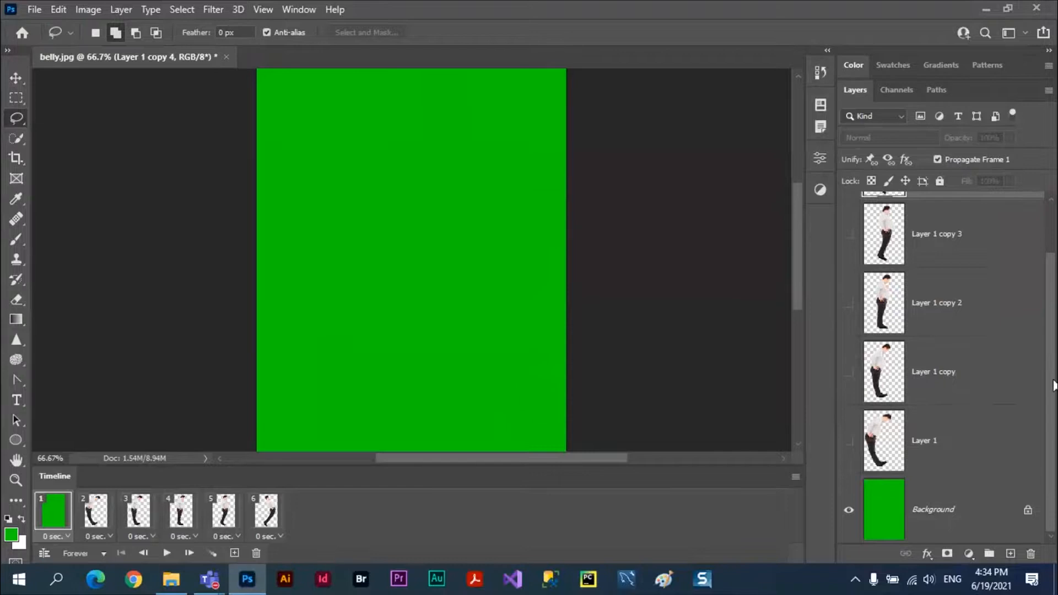
scroll(1054, 384, up, 3)
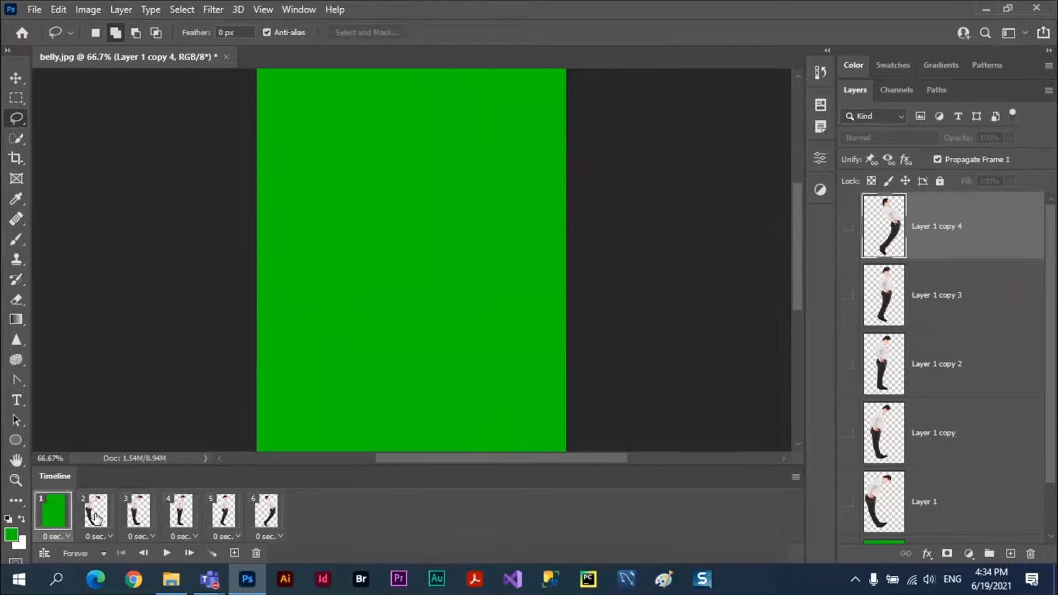
Step: Delete frame 1, which holds only the green background, from the animation
click(97, 519)
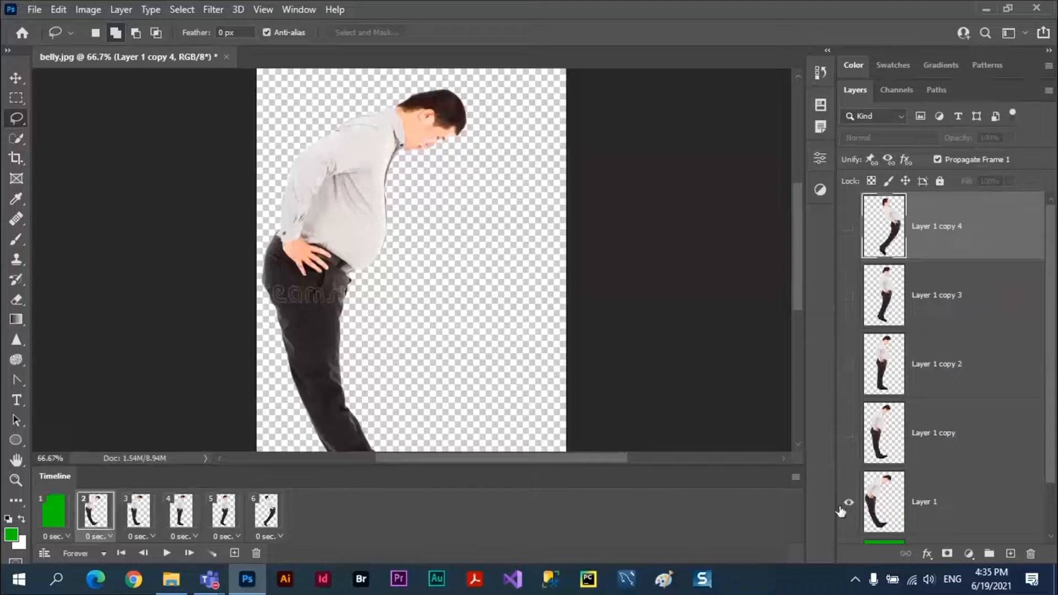
click(50, 513)
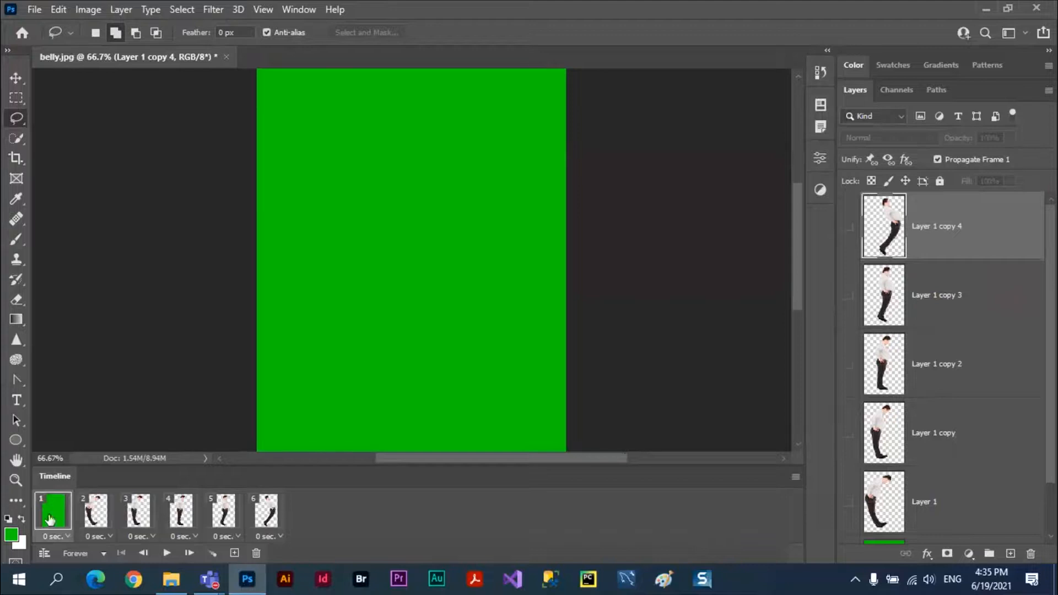
click(257, 554)
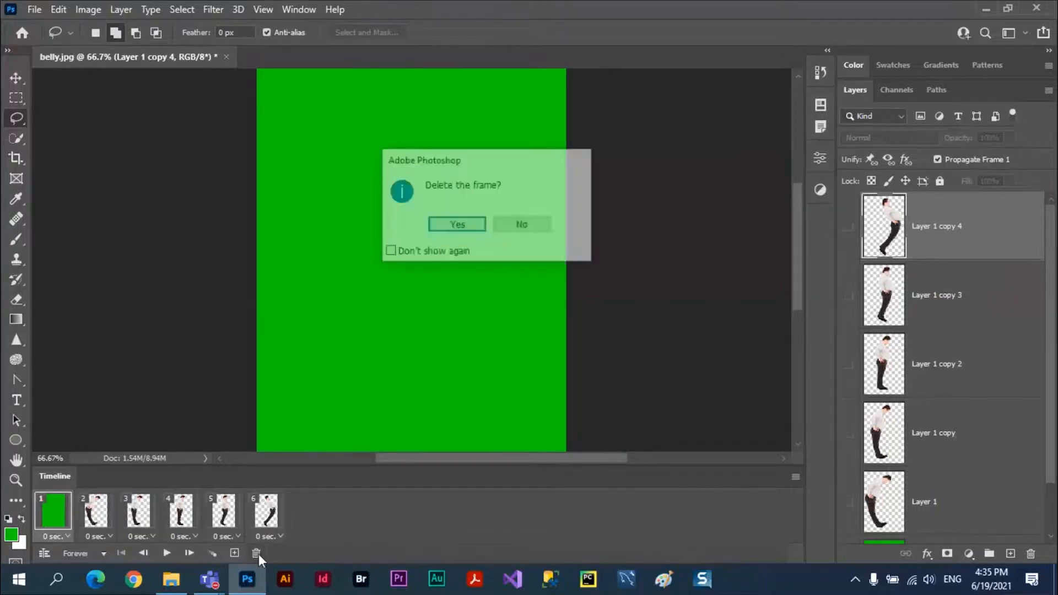
click(458, 225)
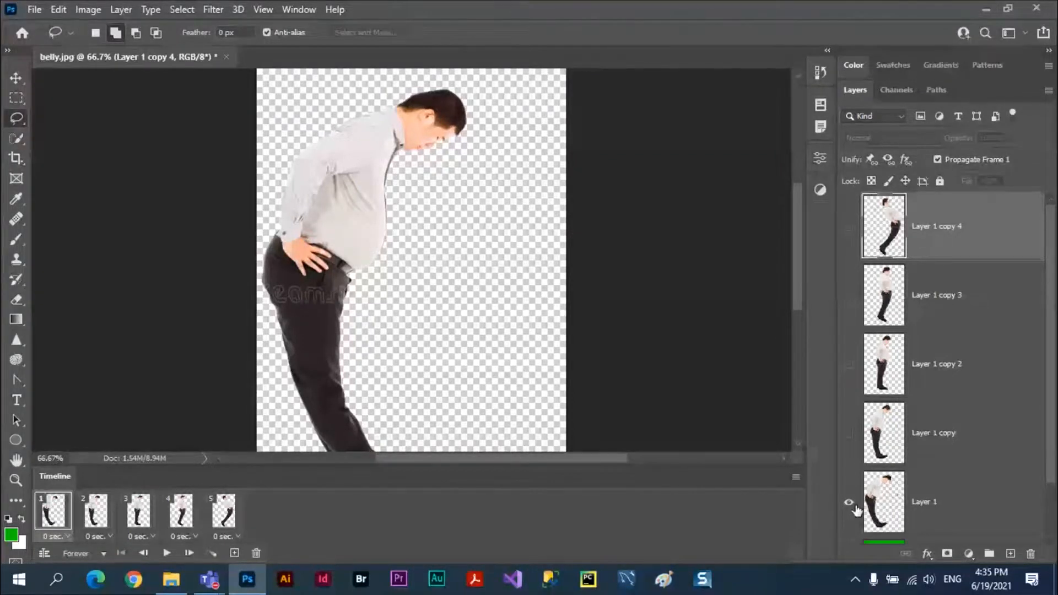
Step: Select the Background layer and set the layer thumbnails to the medium size
scroll(926, 504, down, 3)
scroll(970, 496, up, 3)
scroll(992, 491, down, 3)
right_click(989, 505)
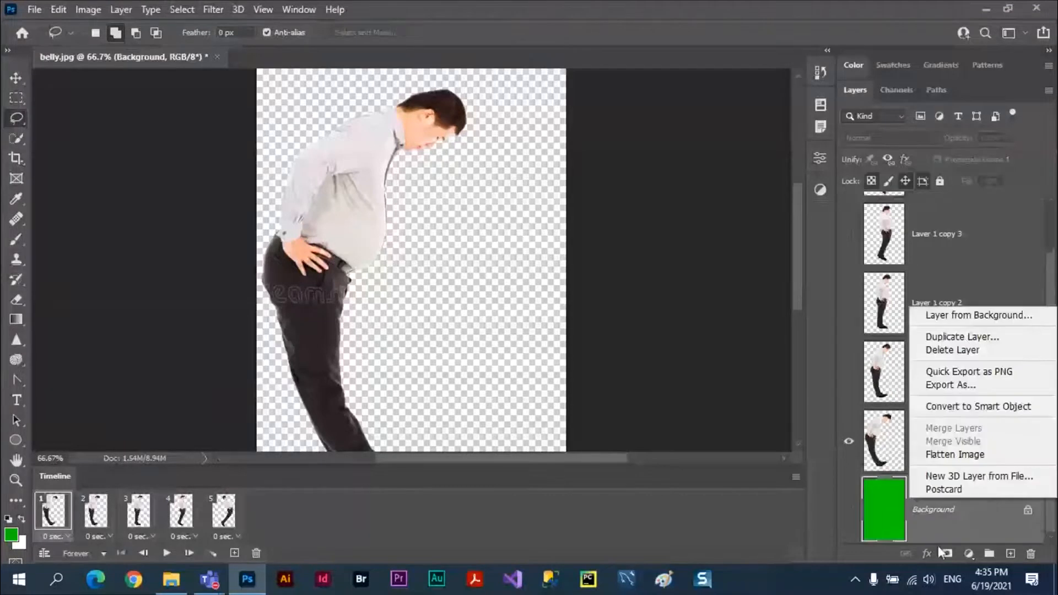
click(1050, 95)
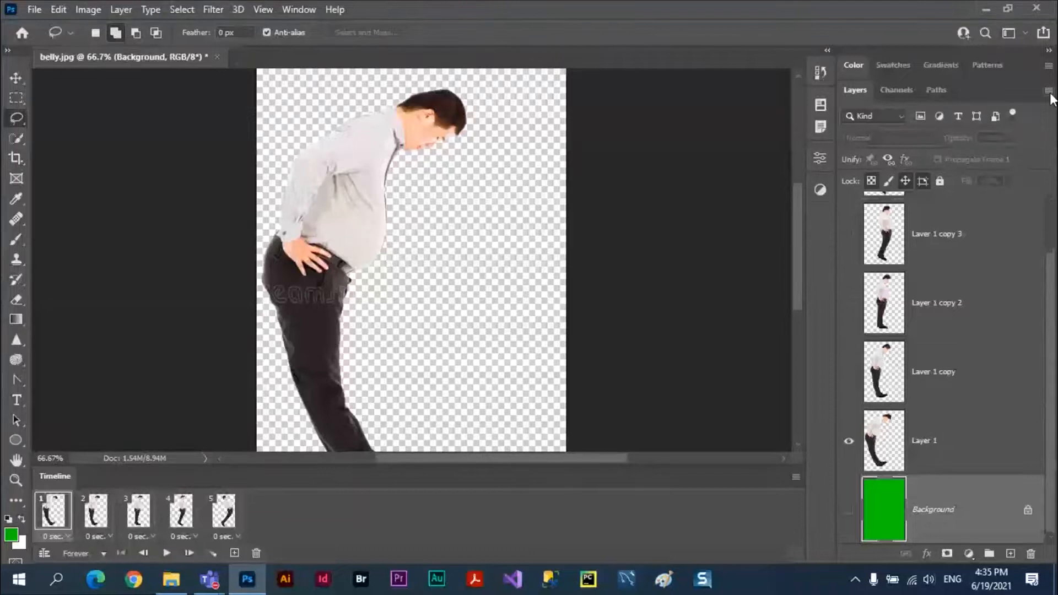
click(1050, 91)
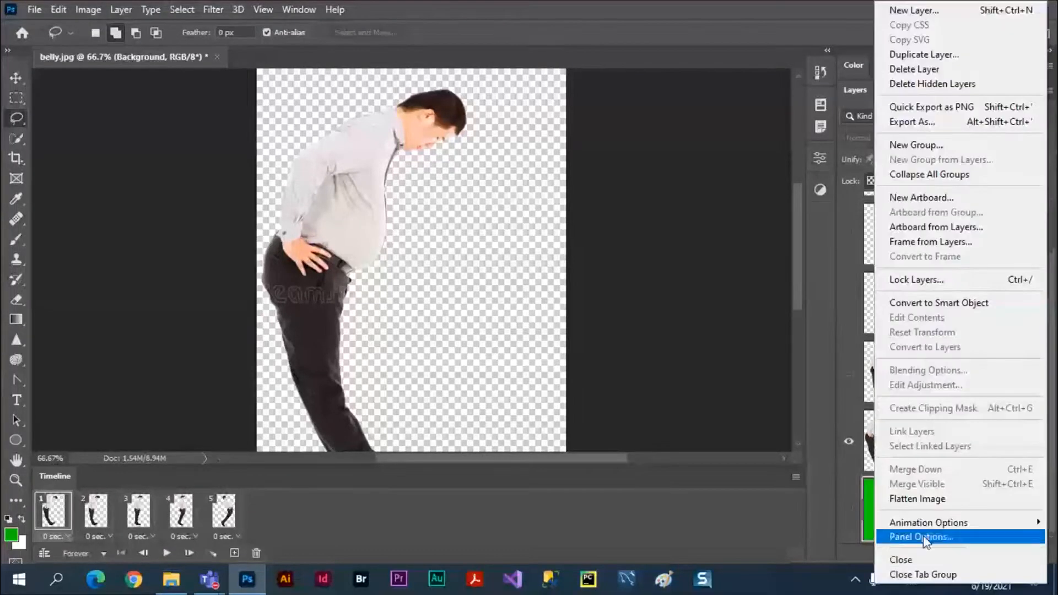
click(924, 538)
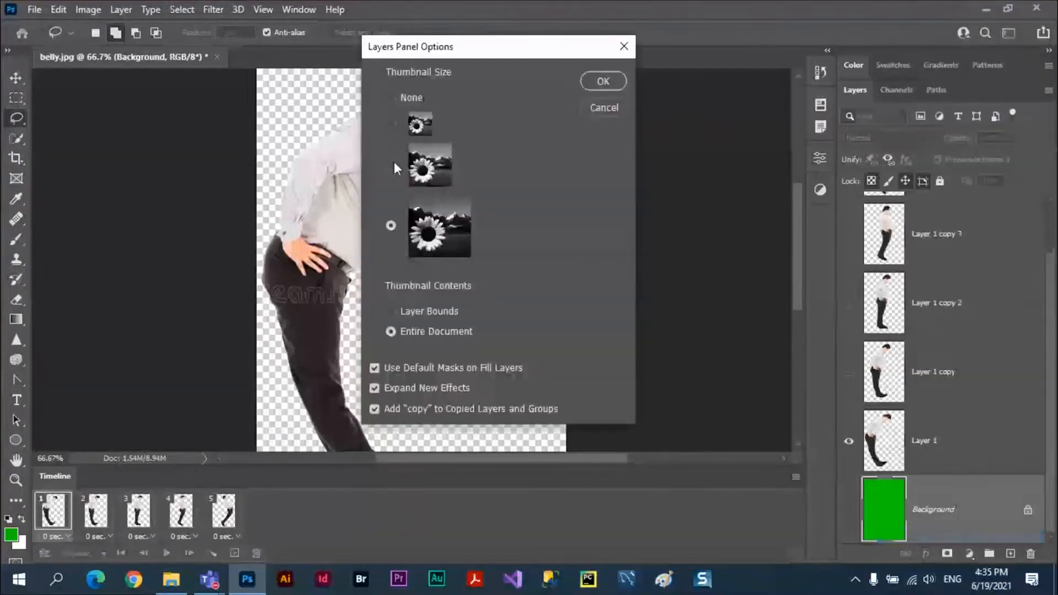
click(393, 164)
click(603, 81)
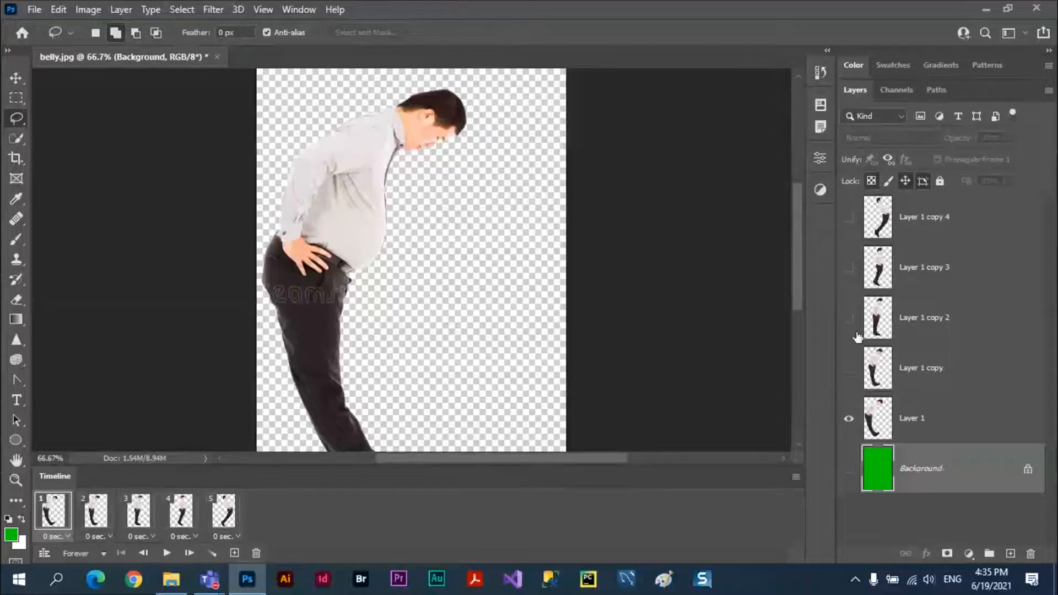
Step: Examine which layer is visible in animation frames 2 to 5, briefly toggling Layer 1 copy 4 in frame 4
click(95, 515)
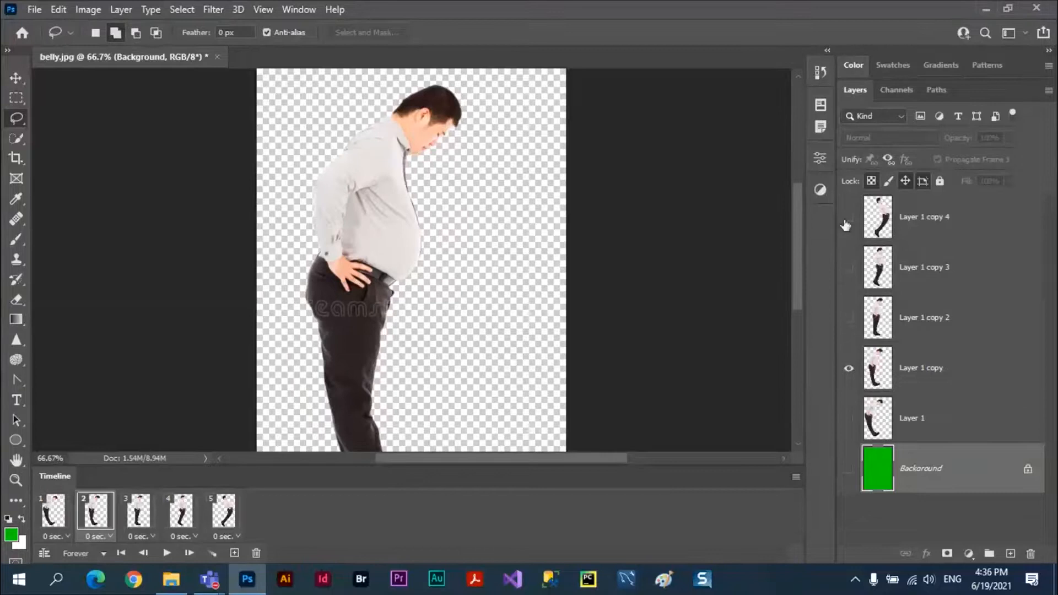
click(139, 518)
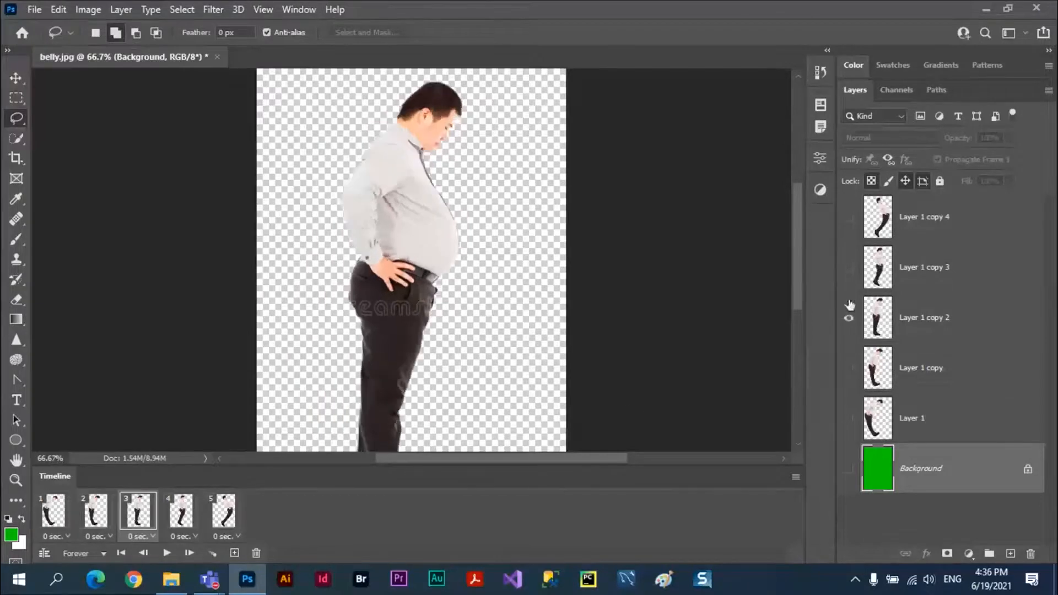
click(188, 517)
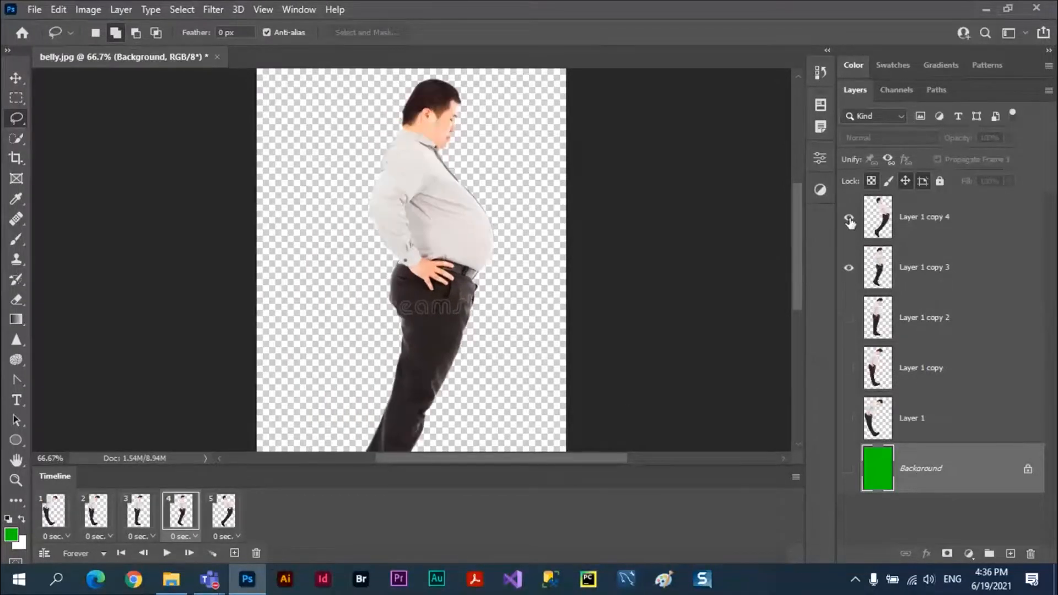
click(850, 219)
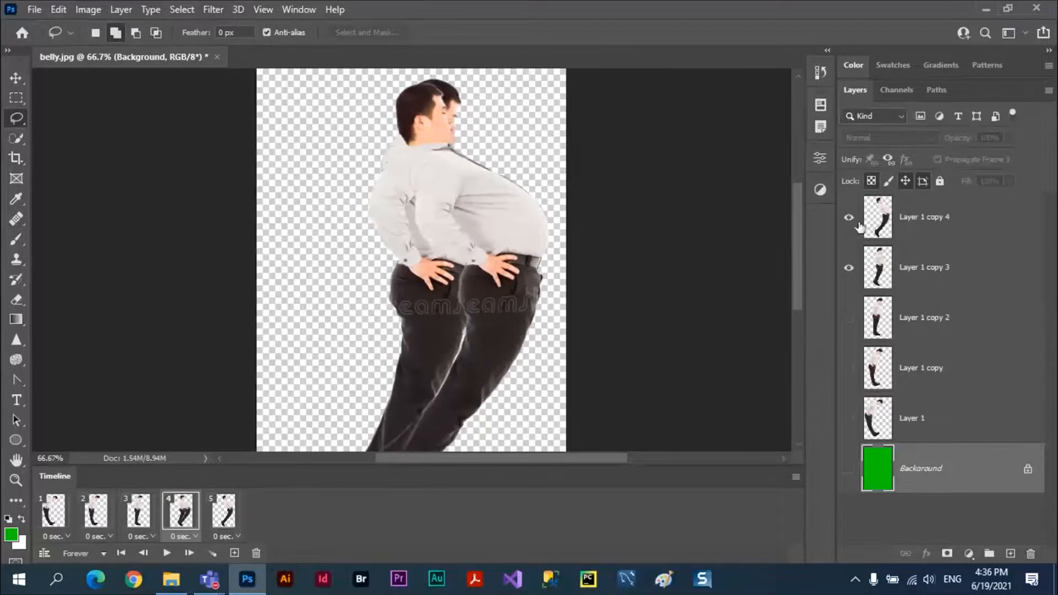
click(850, 220)
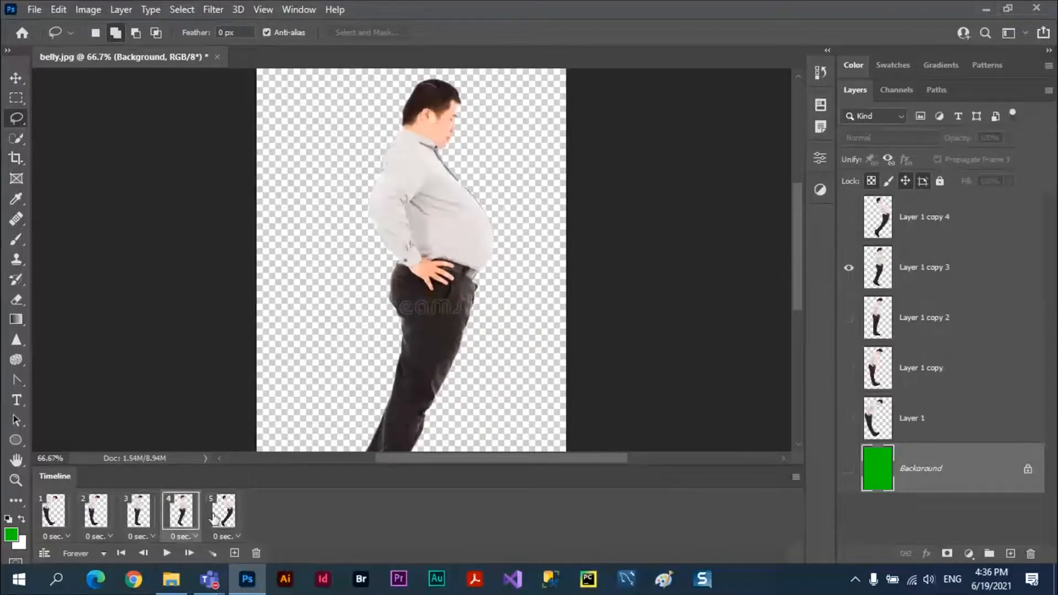
click(215, 518)
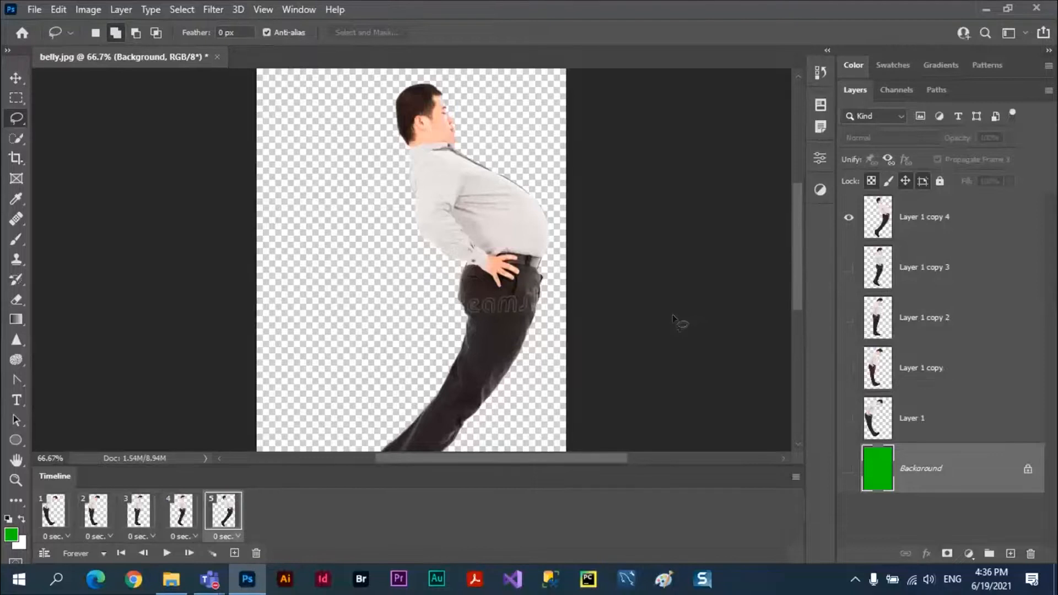
Step: Make the green Background layer visible behind the man in animation frames 1, 2 and 3
click(54, 512)
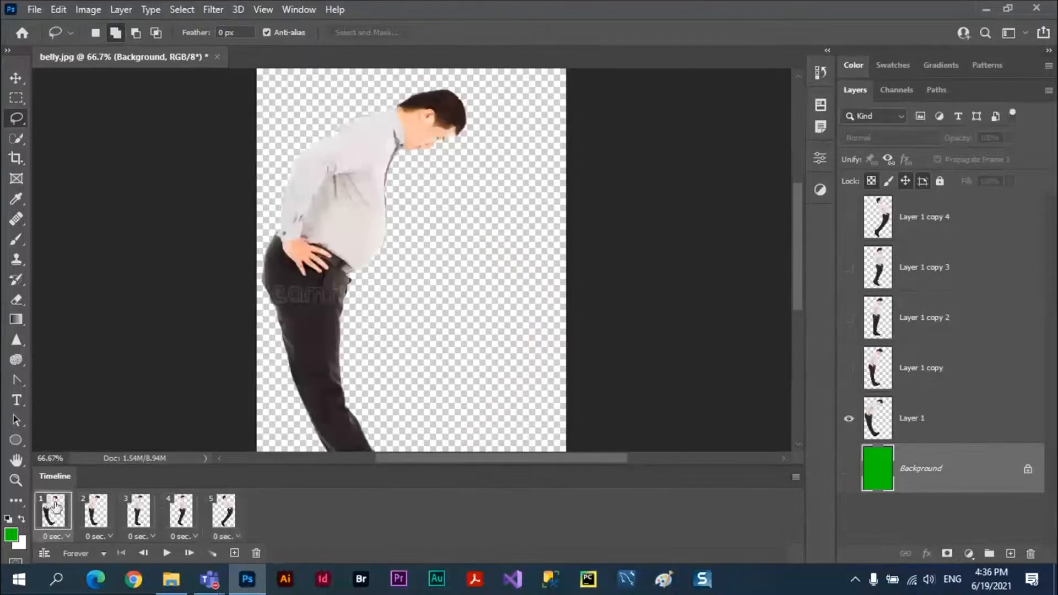
click(850, 470)
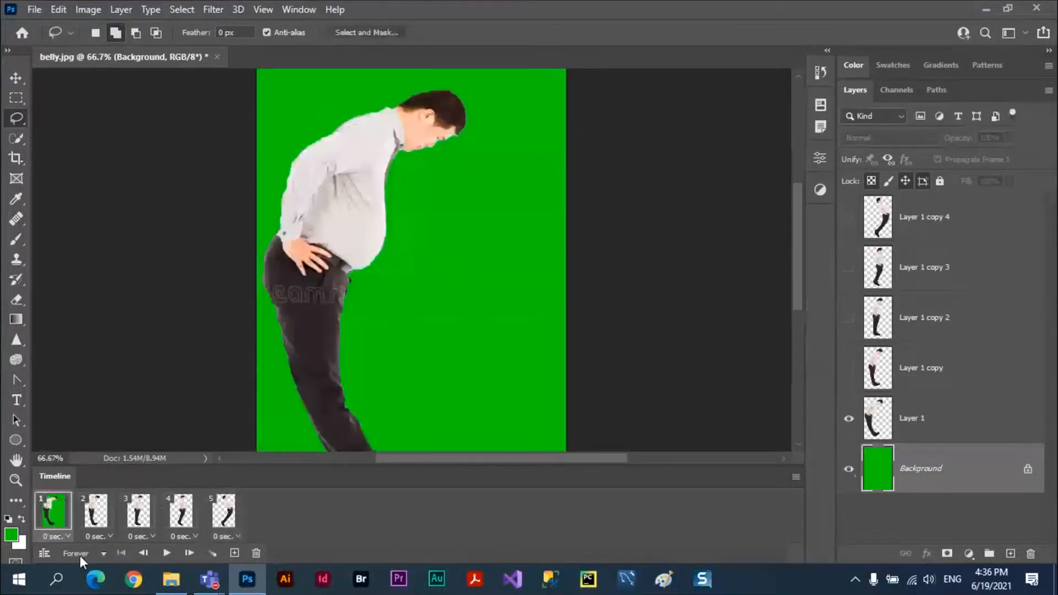
click(94, 519)
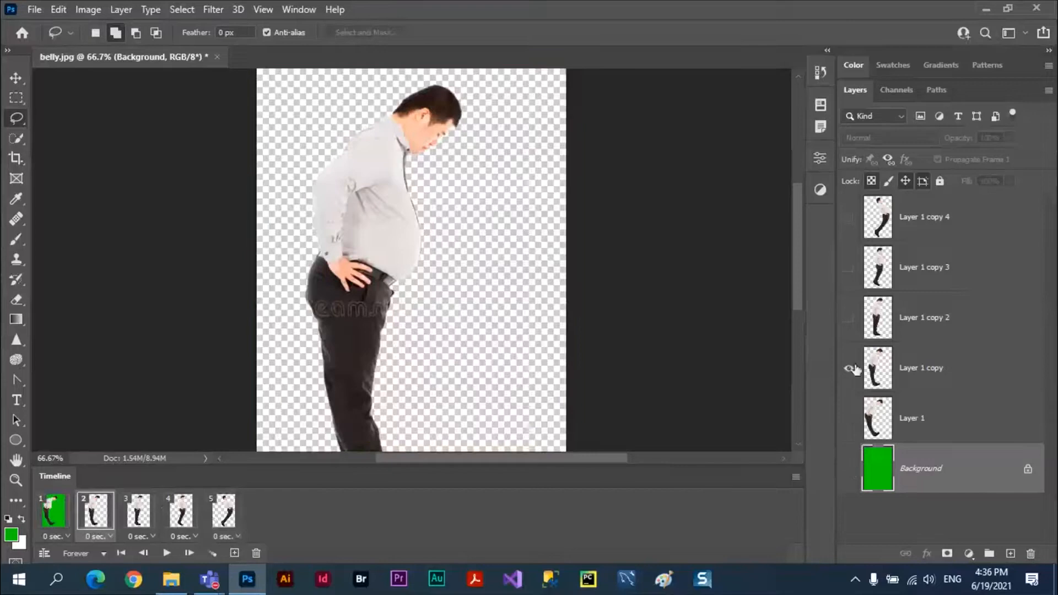
click(850, 469)
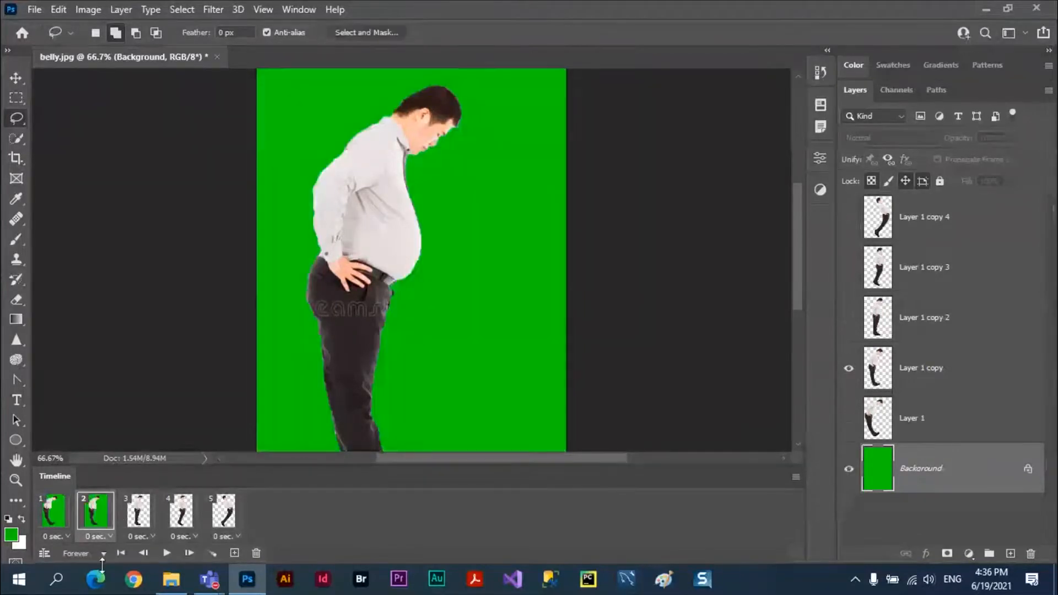
click(140, 514)
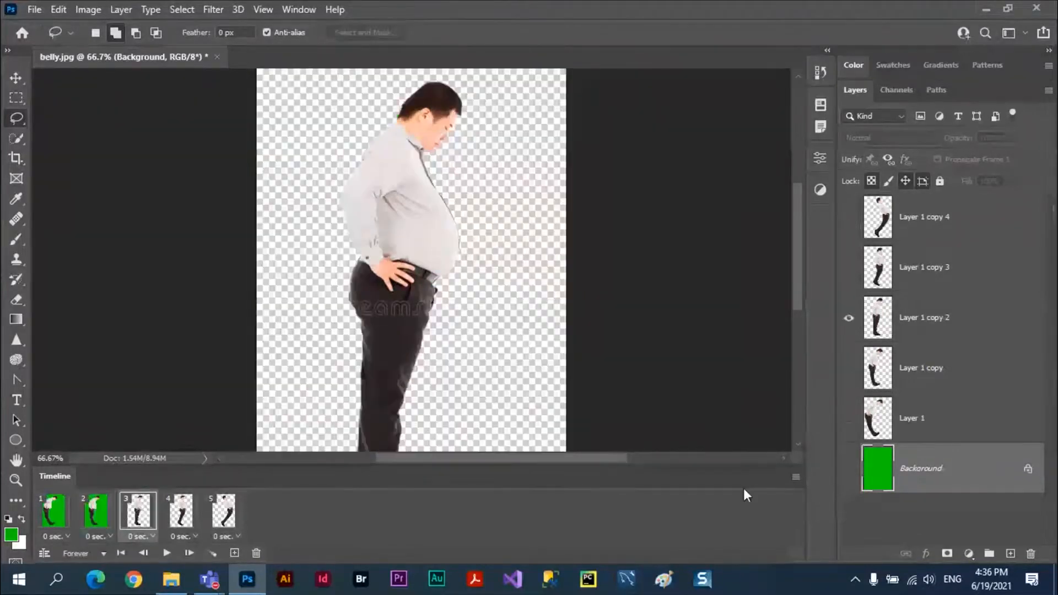
click(850, 469)
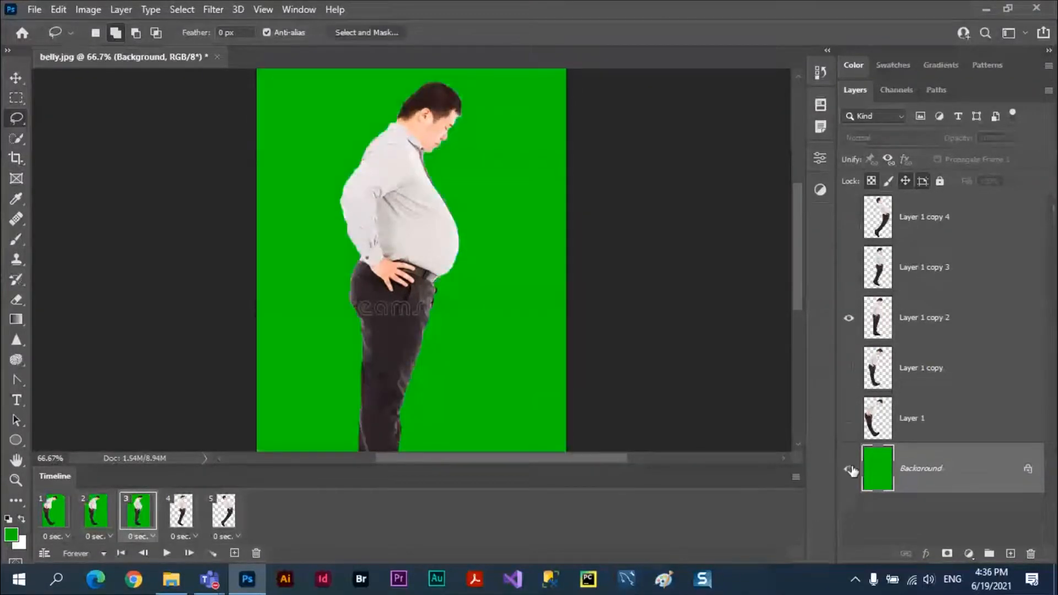
click(849, 267)
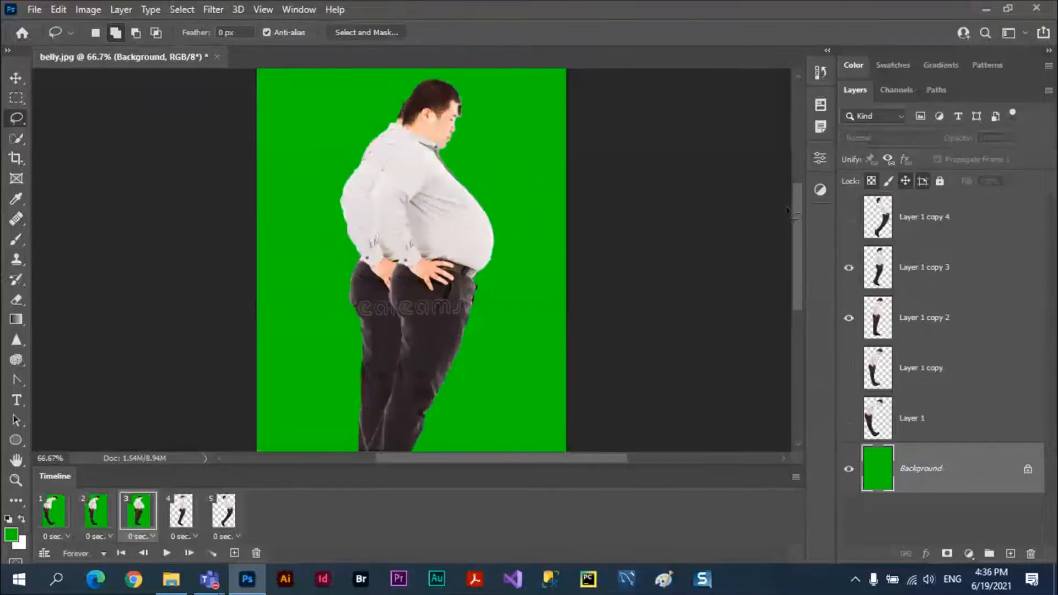
click(850, 269)
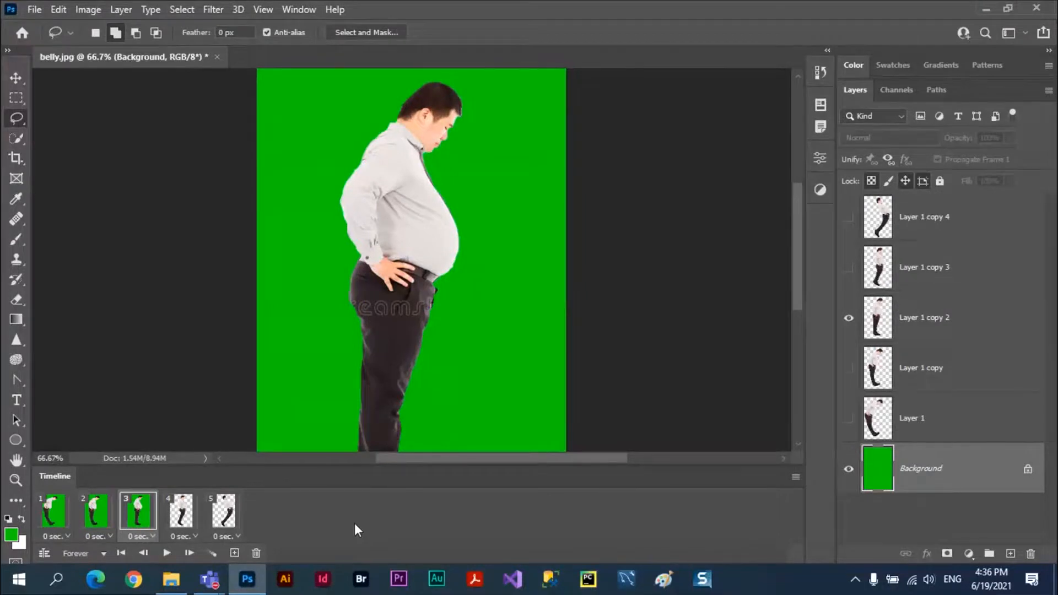
Step: Make the green Background layer visible in the remaining animation frames 4 and 5
click(191, 513)
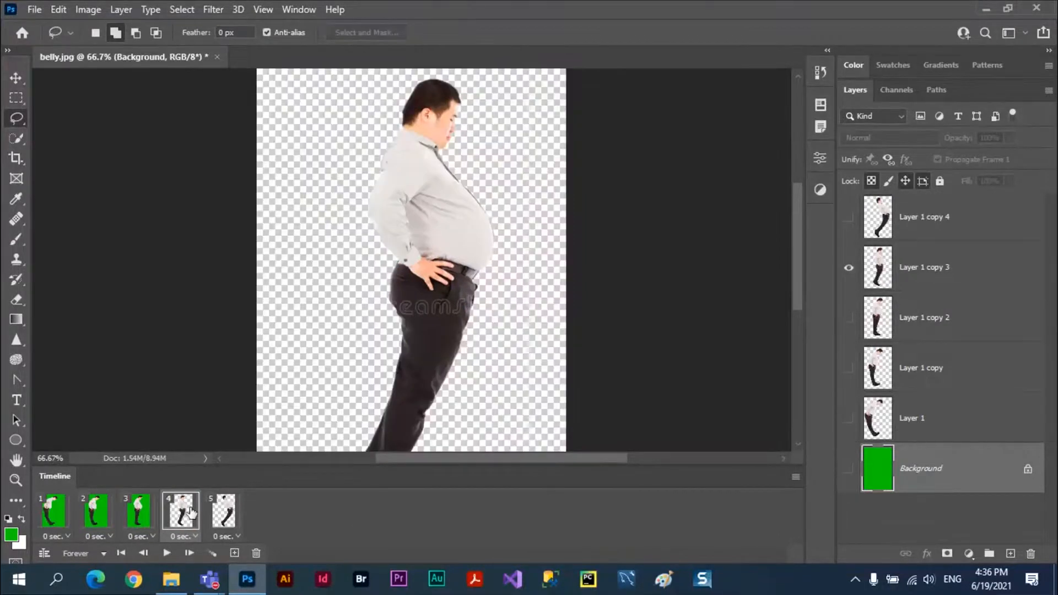
click(850, 469)
click(224, 514)
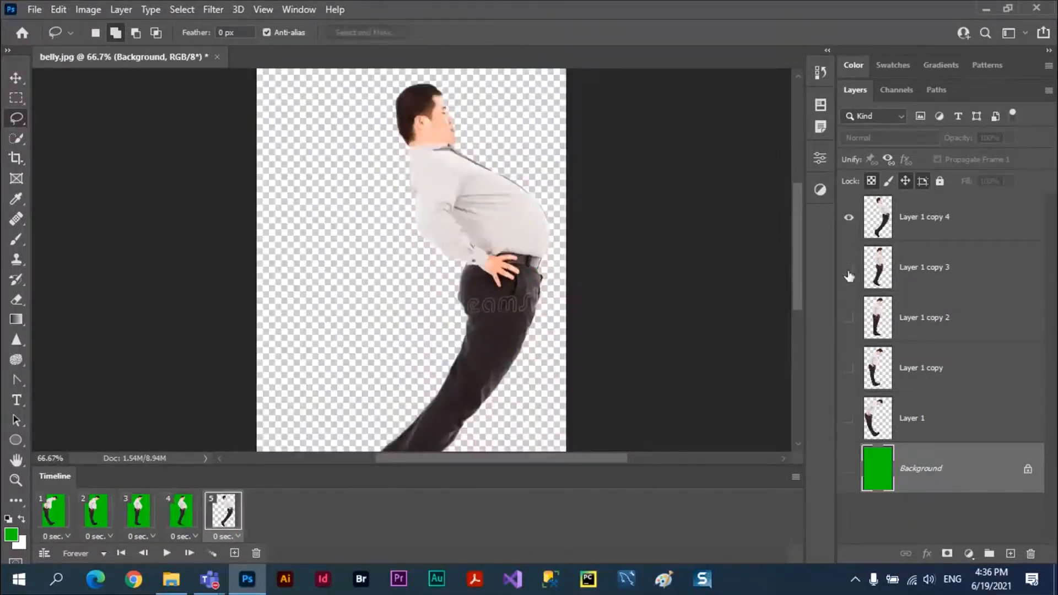
click(849, 469)
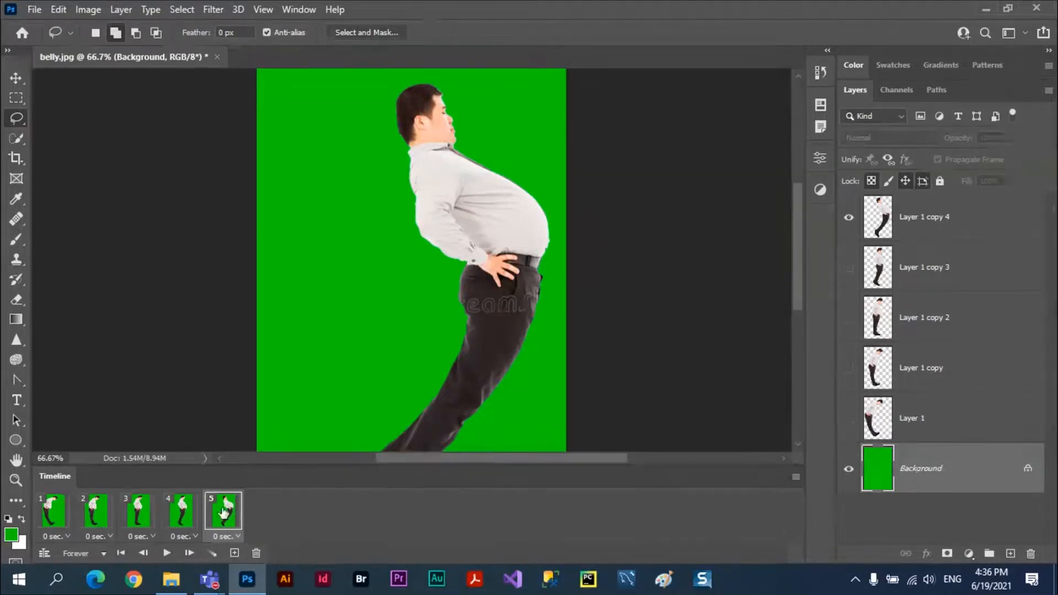
Step: Play and stop the animation, and try stepping to the previous, next and first frames
click(168, 555)
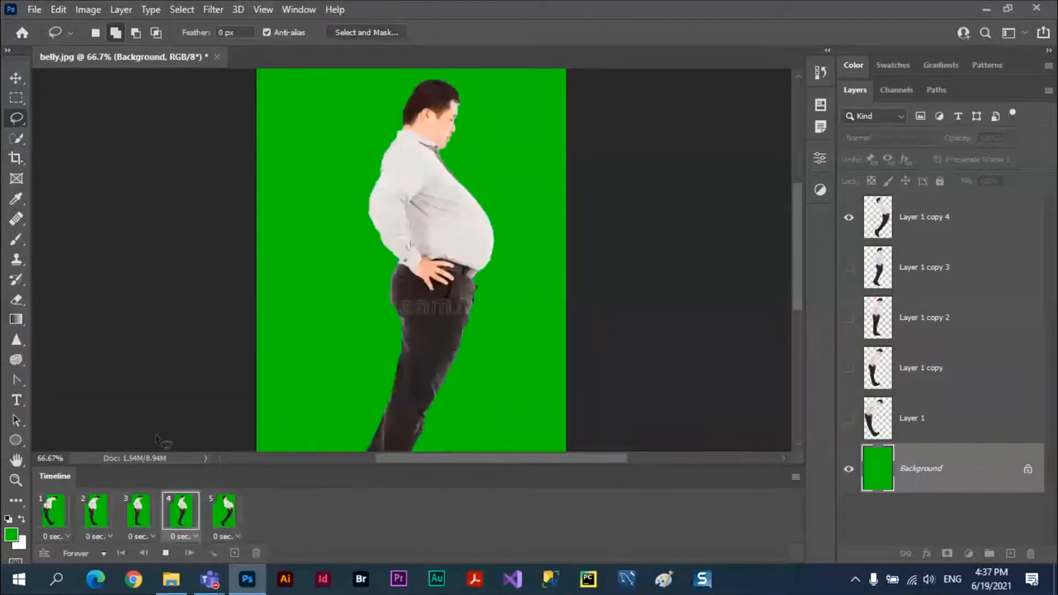
click(167, 554)
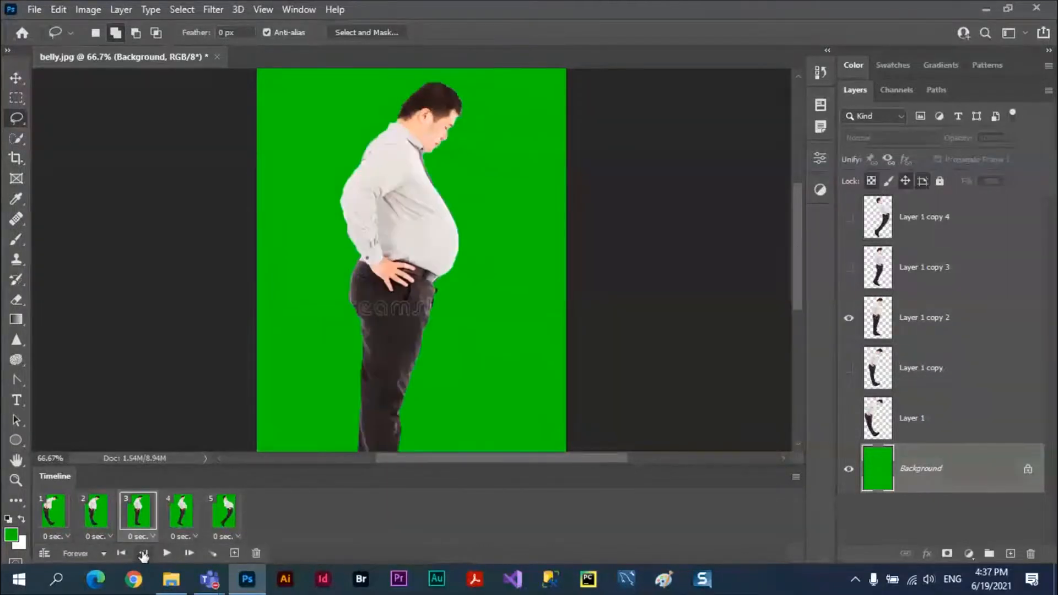
click(143, 554)
click(189, 554)
click(189, 553)
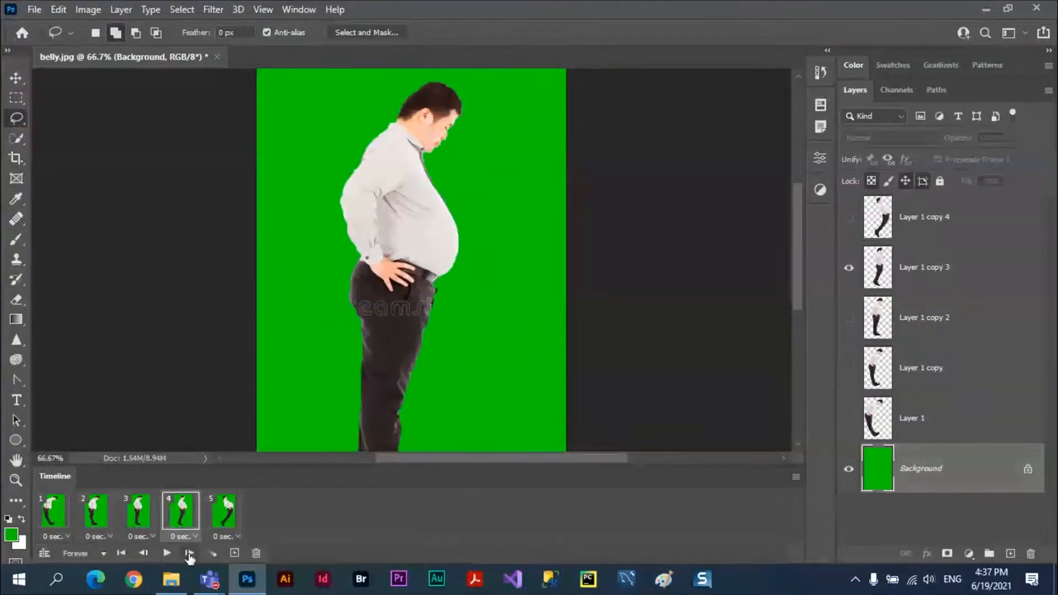
click(121, 554)
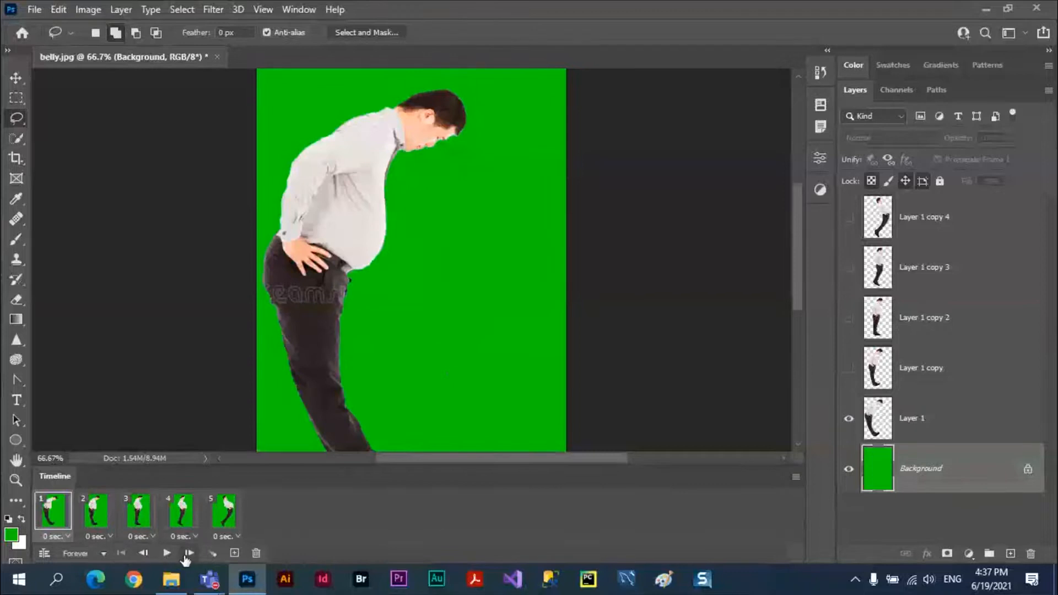
click(188, 555)
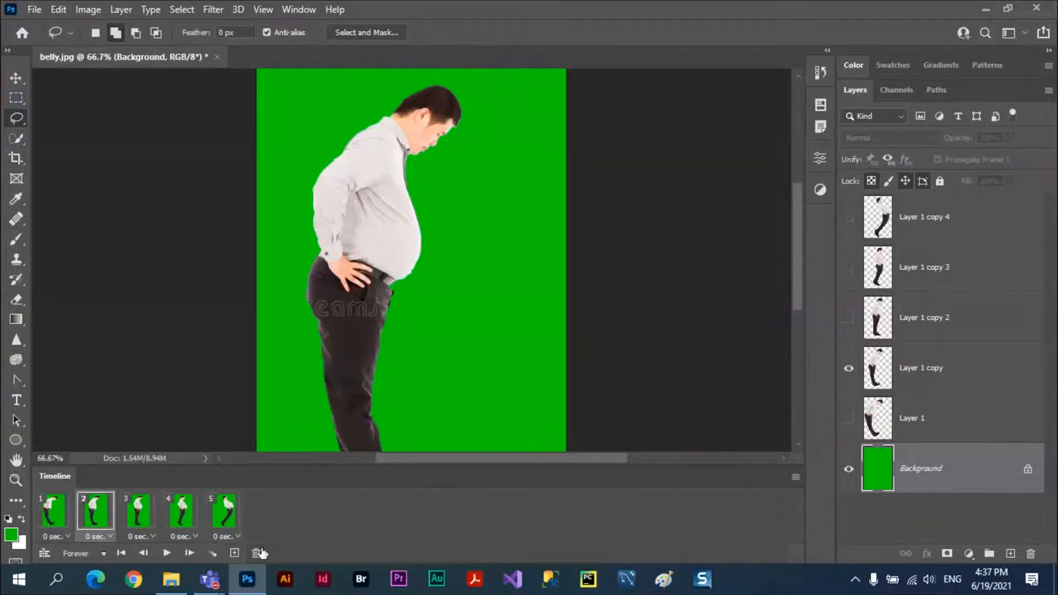
Step: Try the Once looping option and another loop setting, playing the animation with each
click(104, 554)
click(85, 482)
click(167, 553)
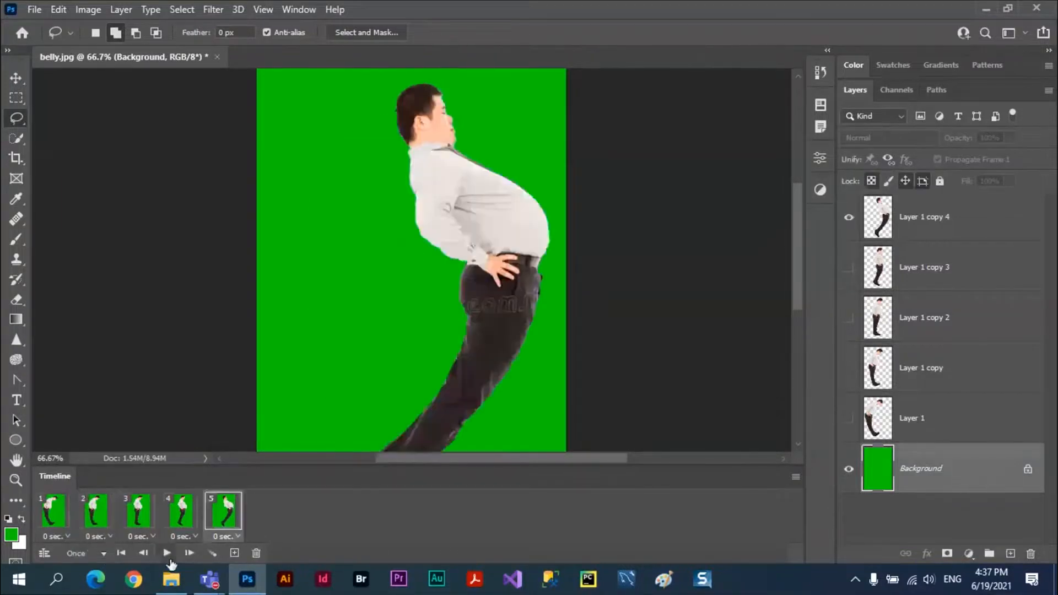
click(103, 554)
click(94, 502)
click(166, 554)
Step: Set the animation's looping to Forever and test it by playing and stopping playback
click(103, 554)
click(89, 514)
click(166, 553)
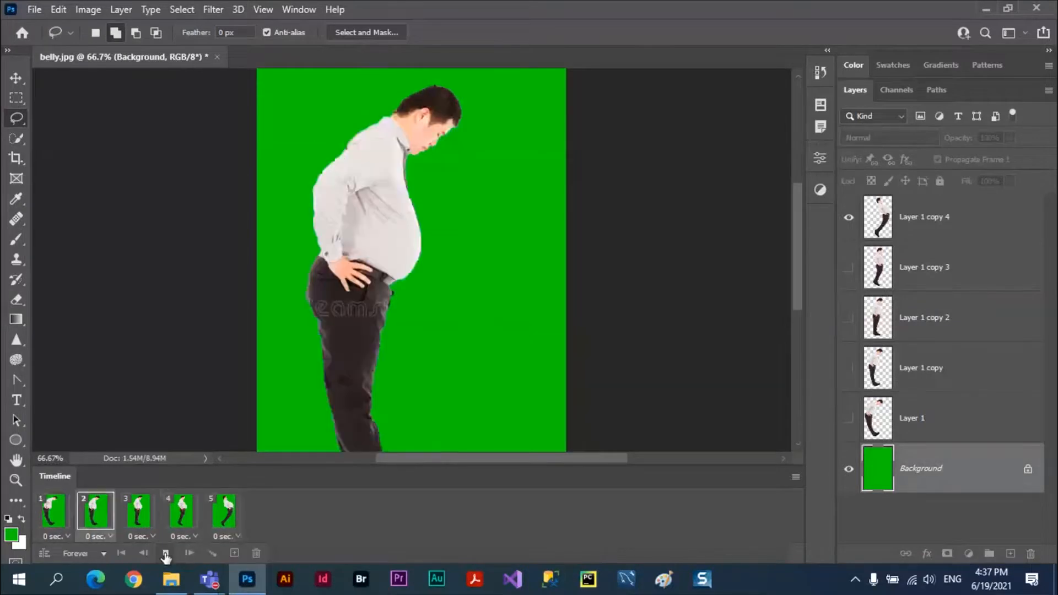
click(165, 554)
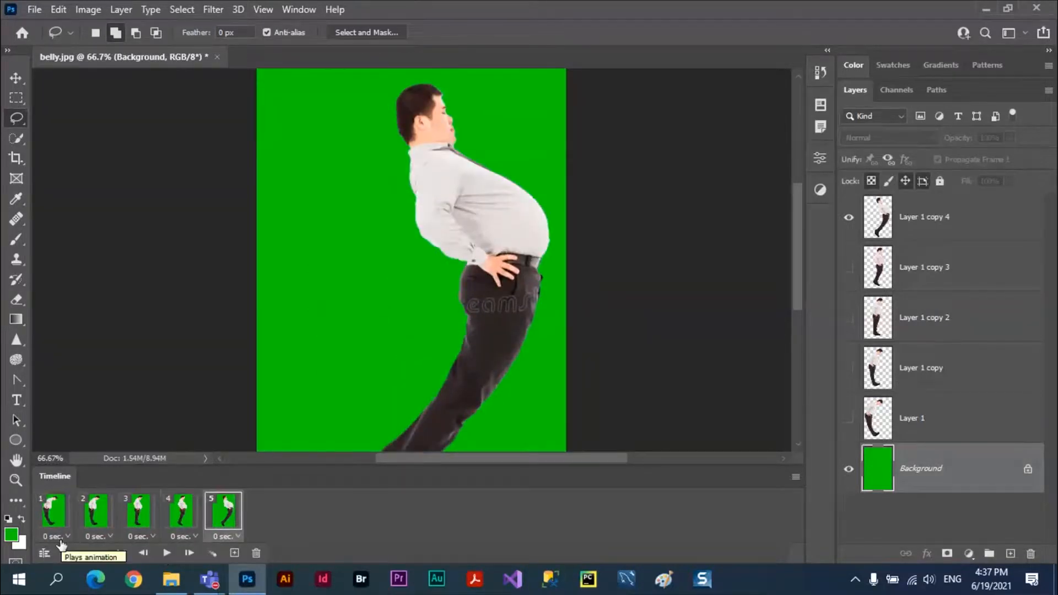
Step: Play the animation from frame 1 and stop it to check how the motion loops
click(54, 511)
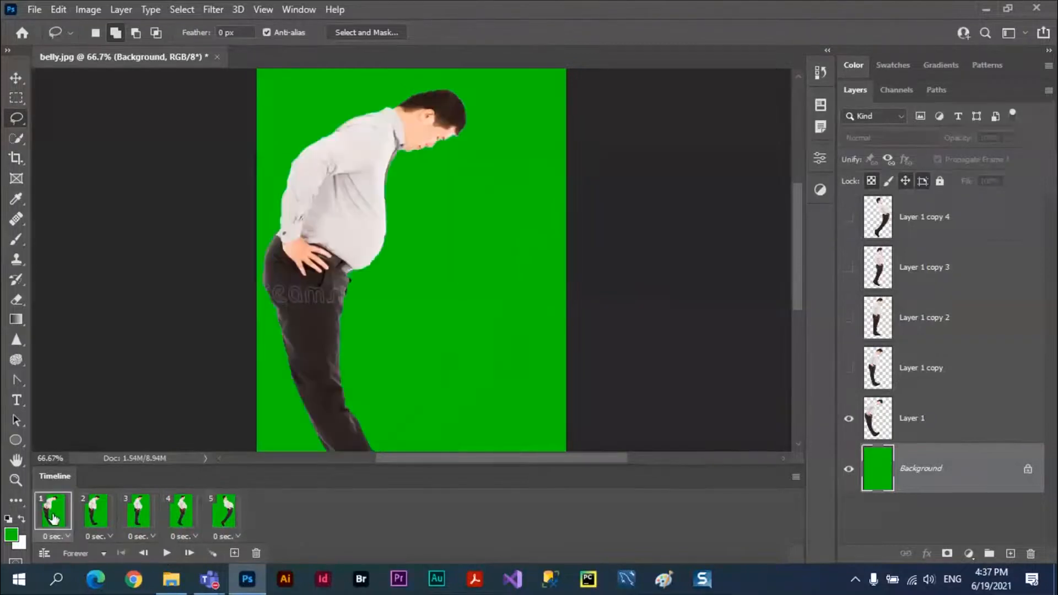
click(167, 554)
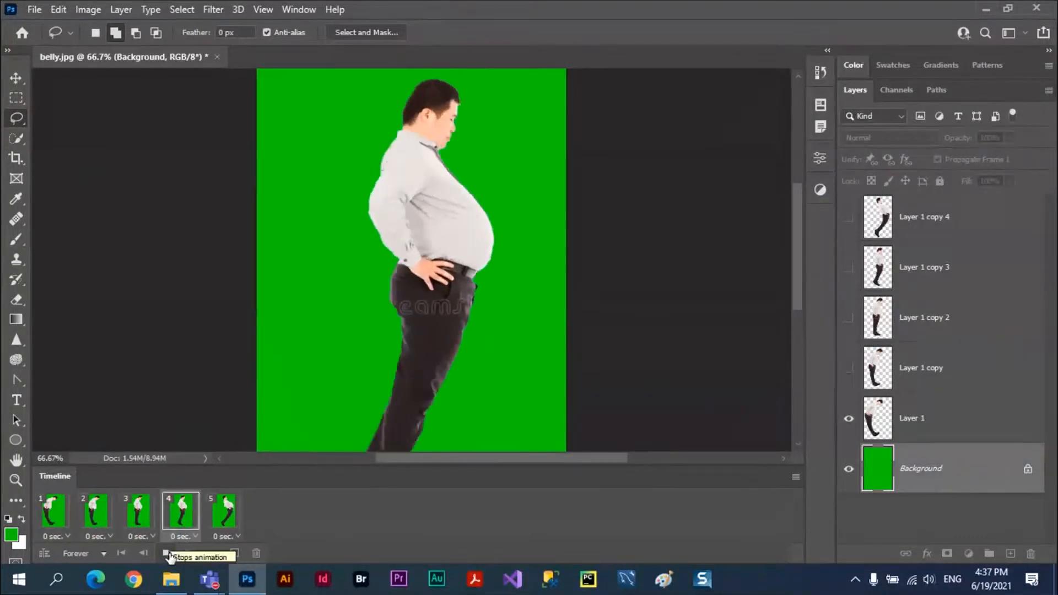
click(167, 554)
Step: Review the poses from frame 1 through frame 5 and back in reverse order to frame 1
click(54, 521)
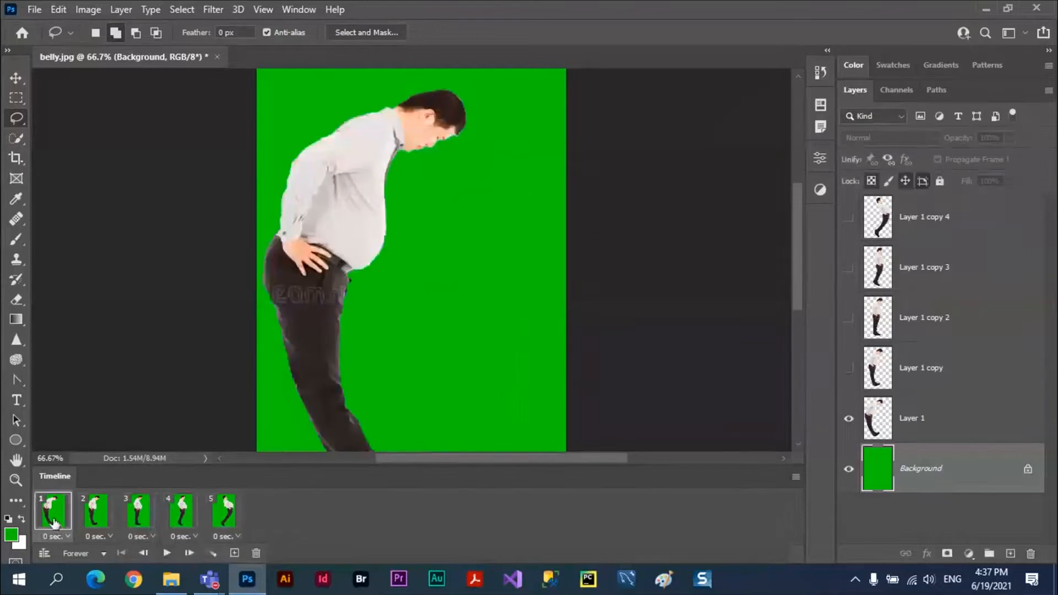
click(95, 513)
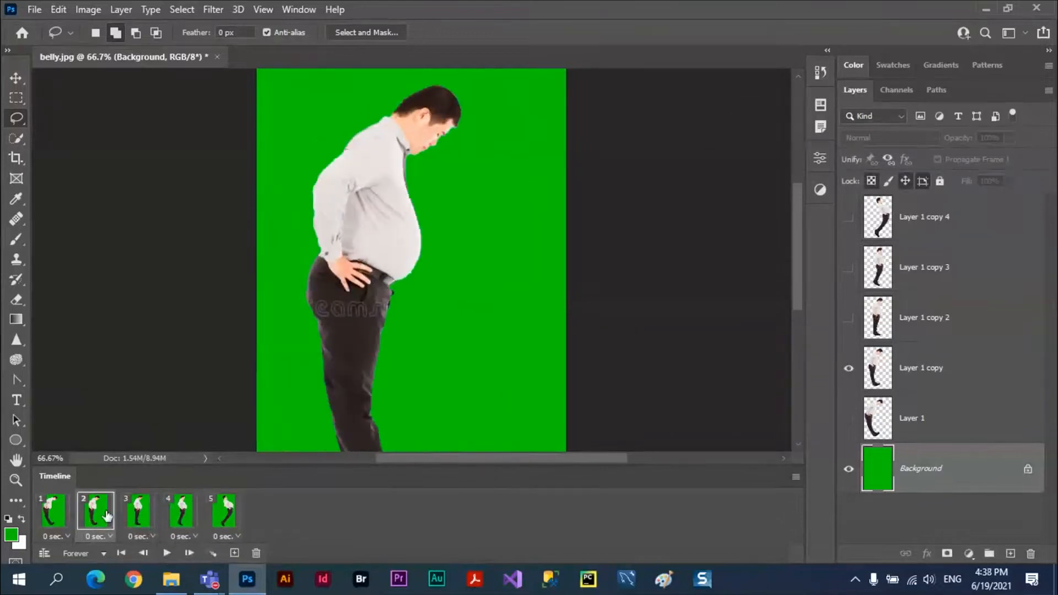
click(138, 512)
click(177, 514)
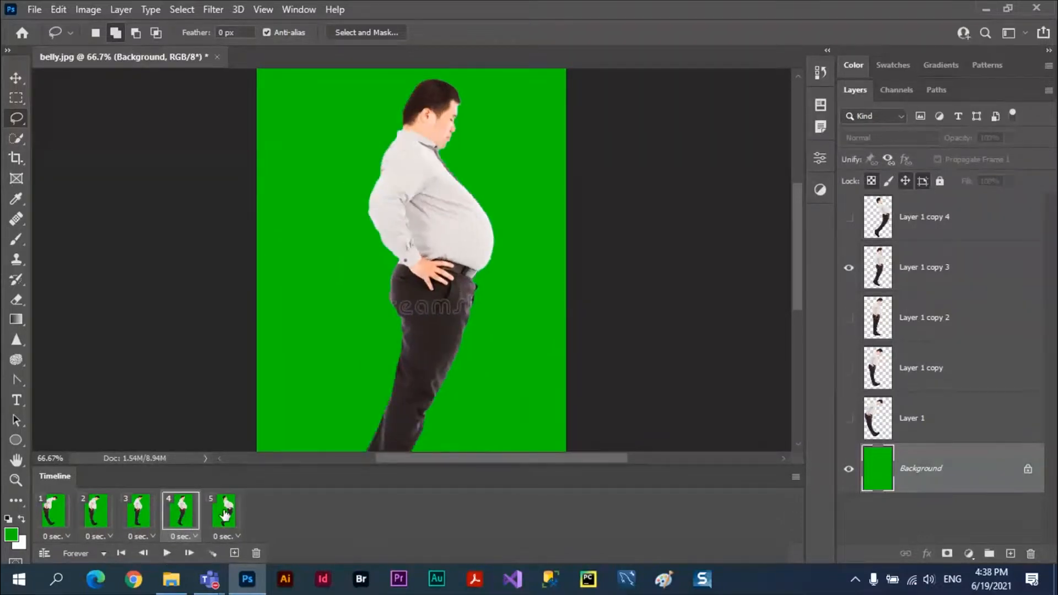
click(230, 514)
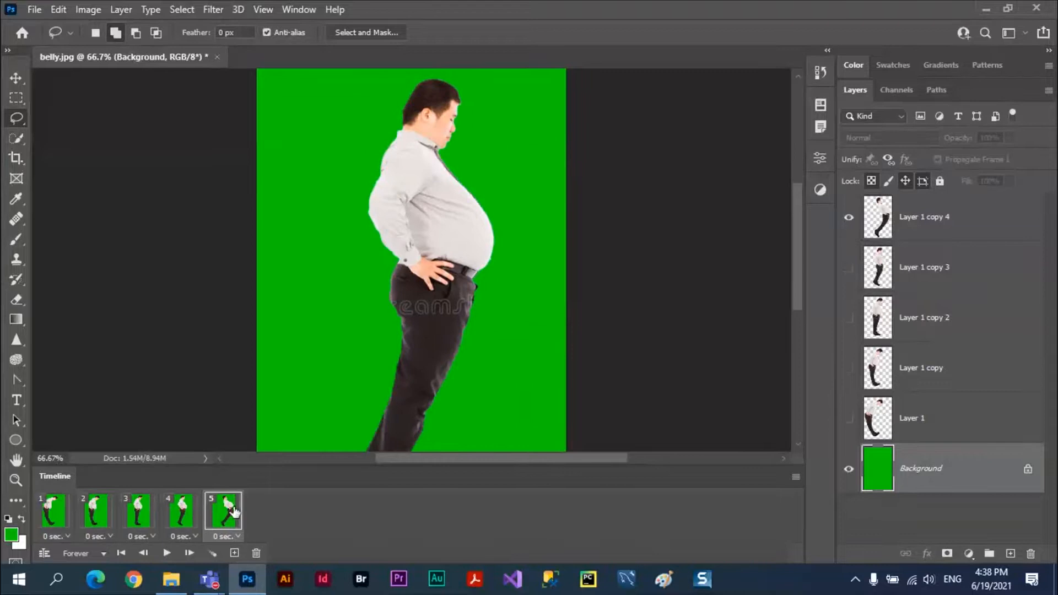
click(181, 512)
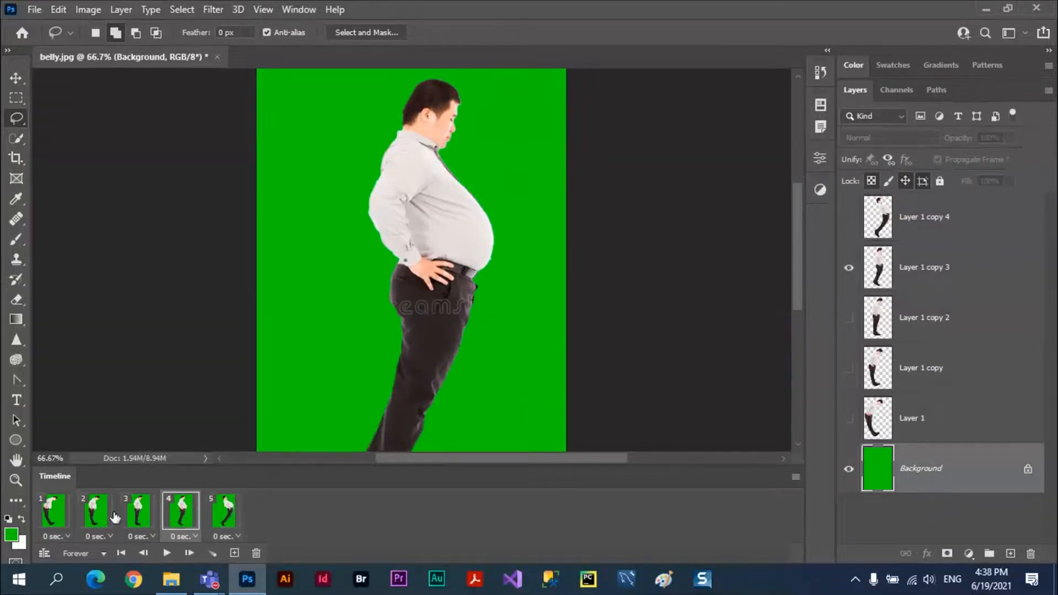
click(127, 517)
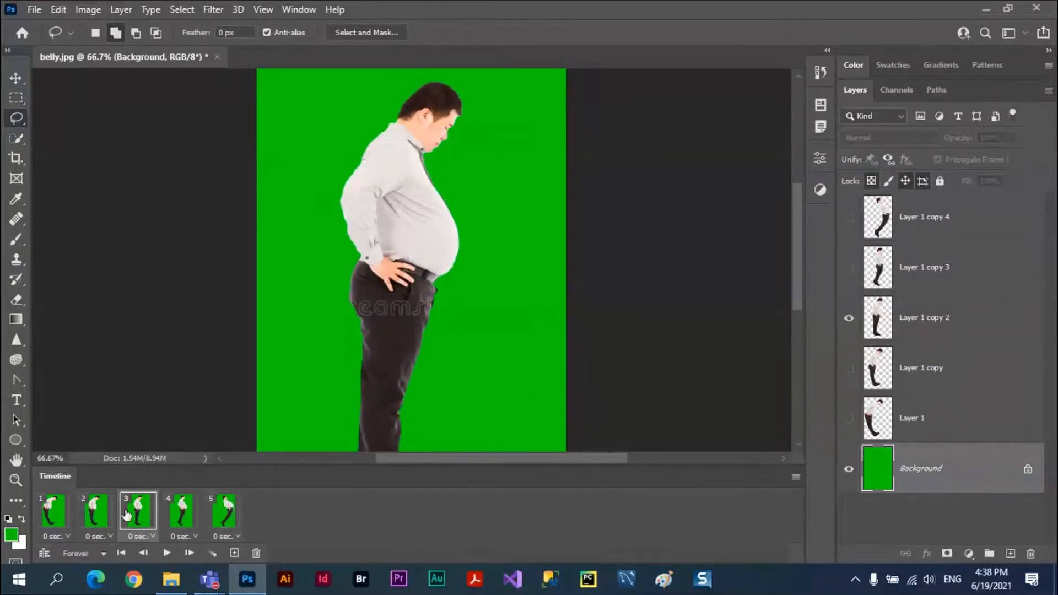
click(101, 515)
click(59, 516)
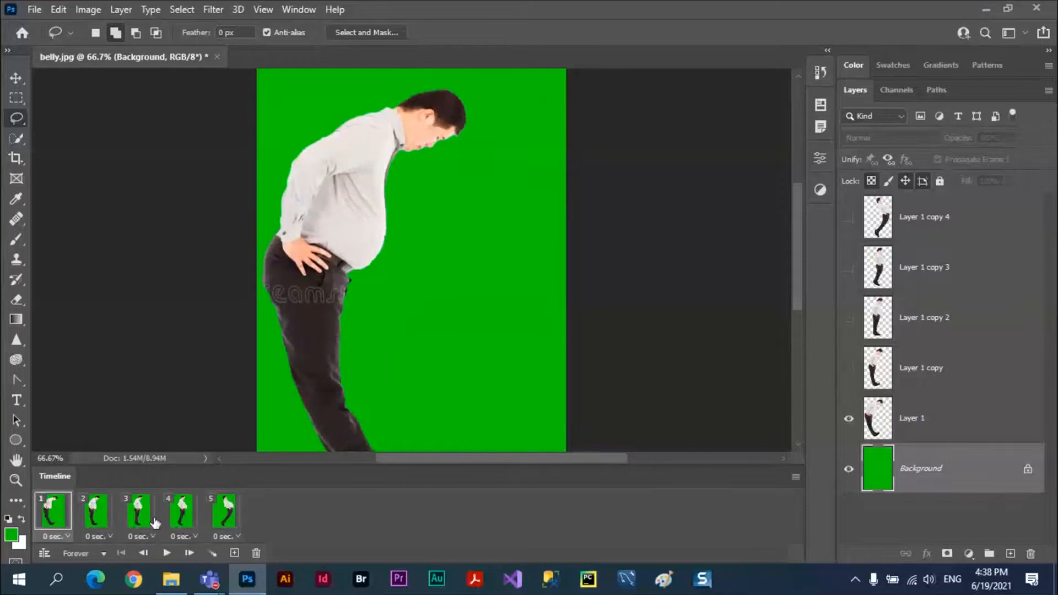
Step: Copy frames 2 to 4 and paste them after frame 5 using Paste After Selection
click(99, 516)
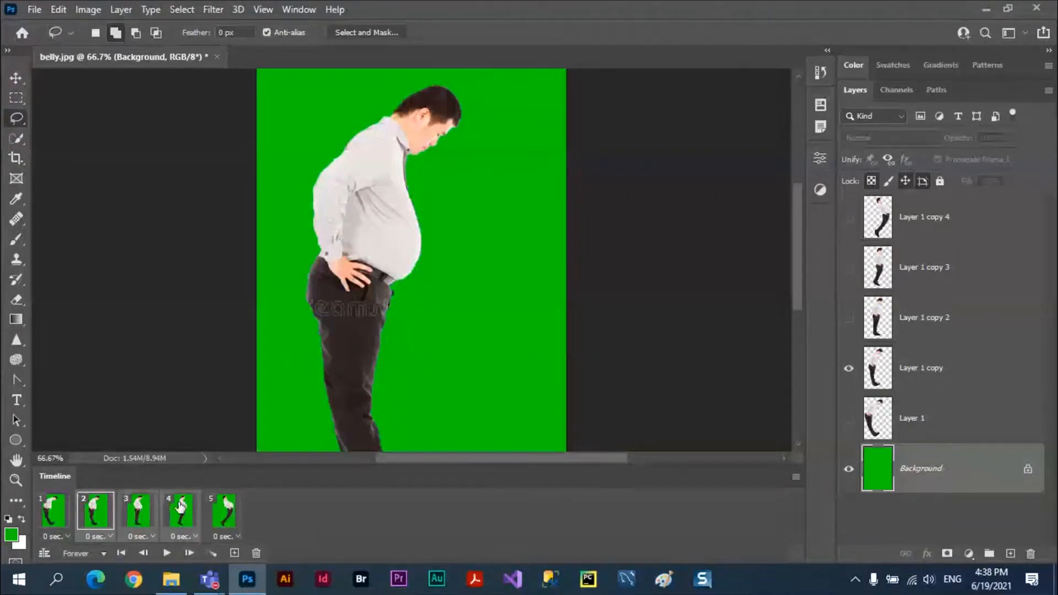
click(797, 477)
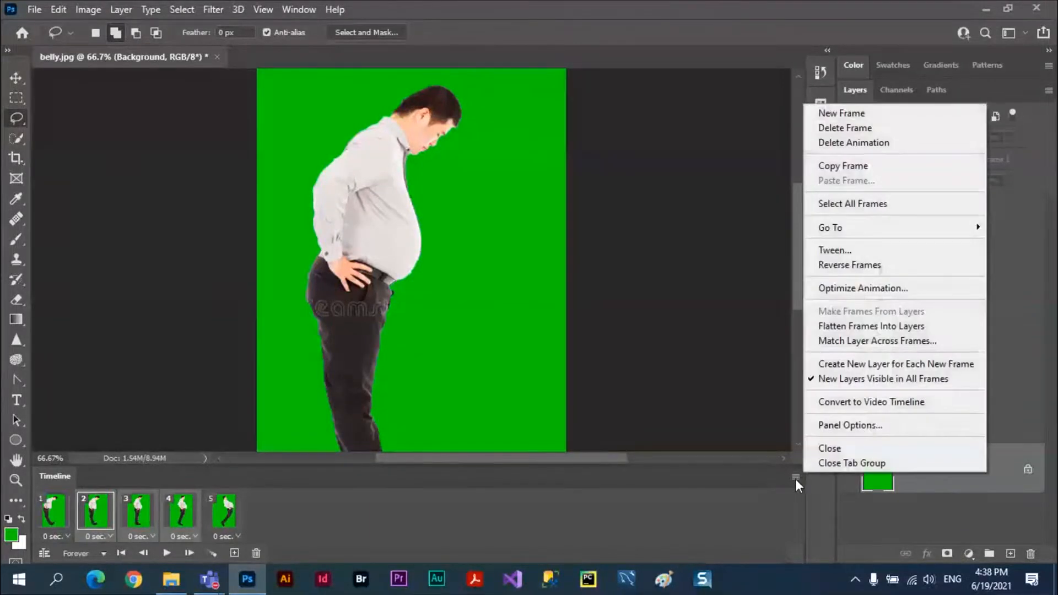
click(838, 203)
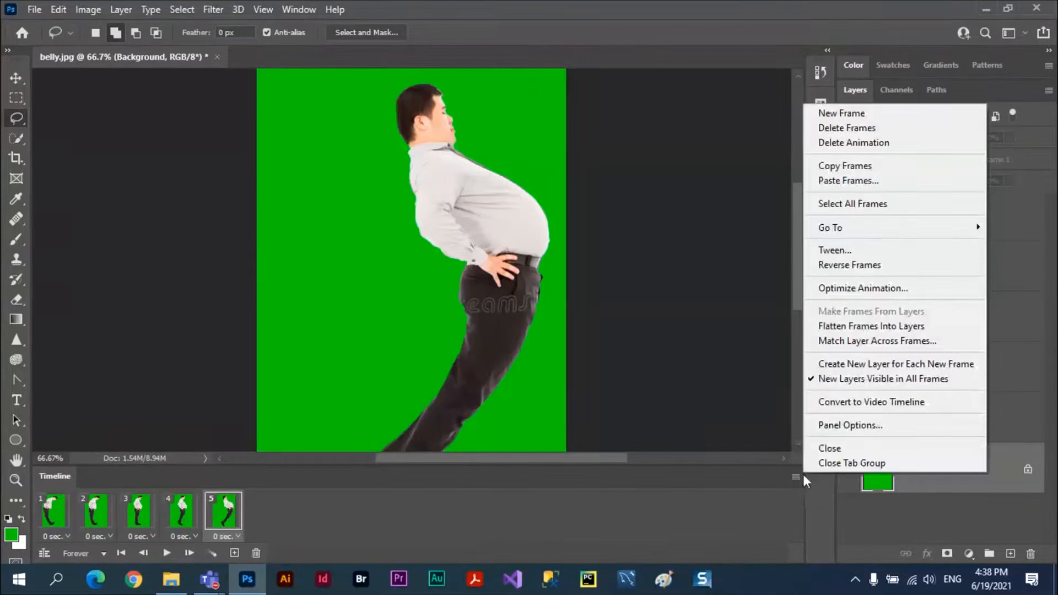
click(860, 185)
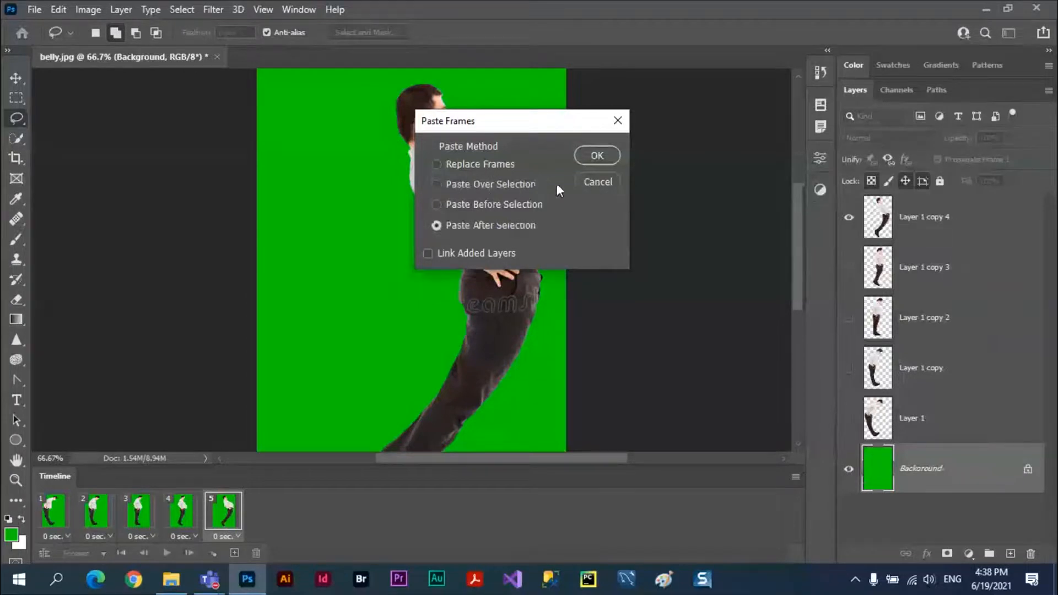
click(589, 157)
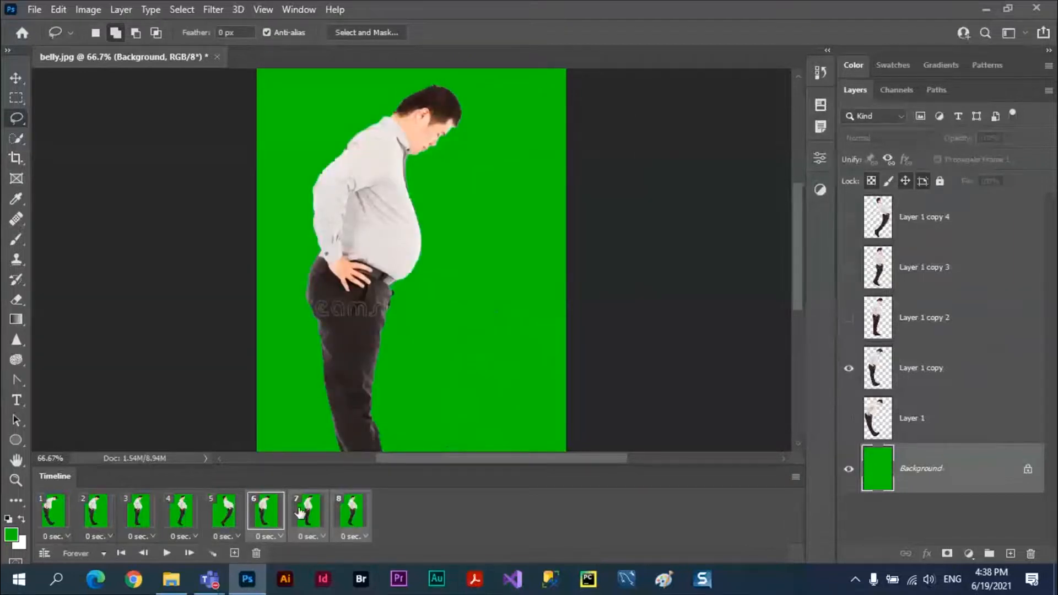
Step: Compare the pasted frames with frame 5, and reverse the order of frames 6 to 8
click(264, 514)
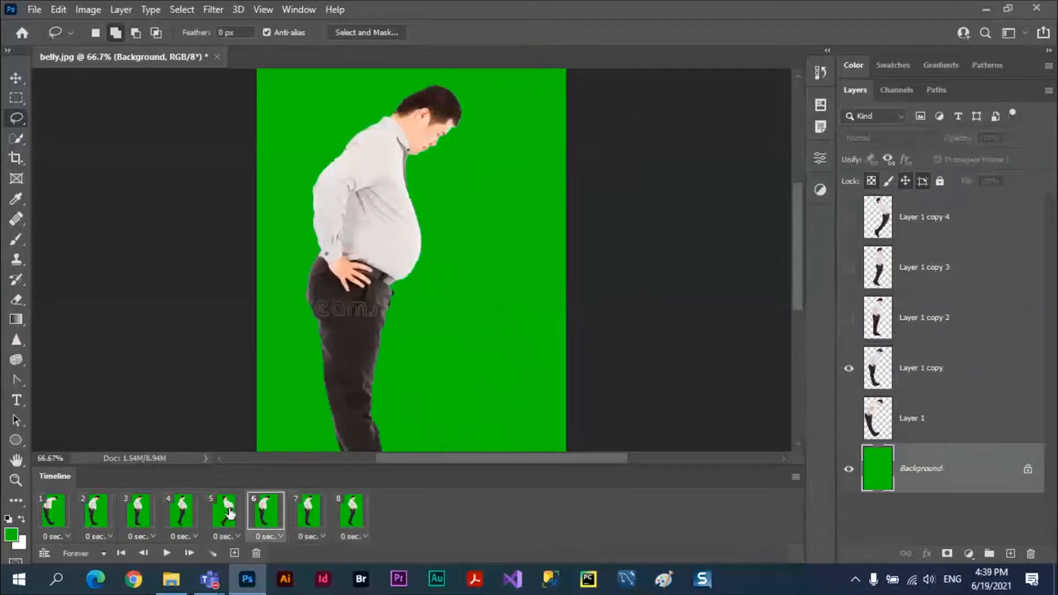
click(229, 513)
click(267, 518)
click(227, 520)
click(353, 511)
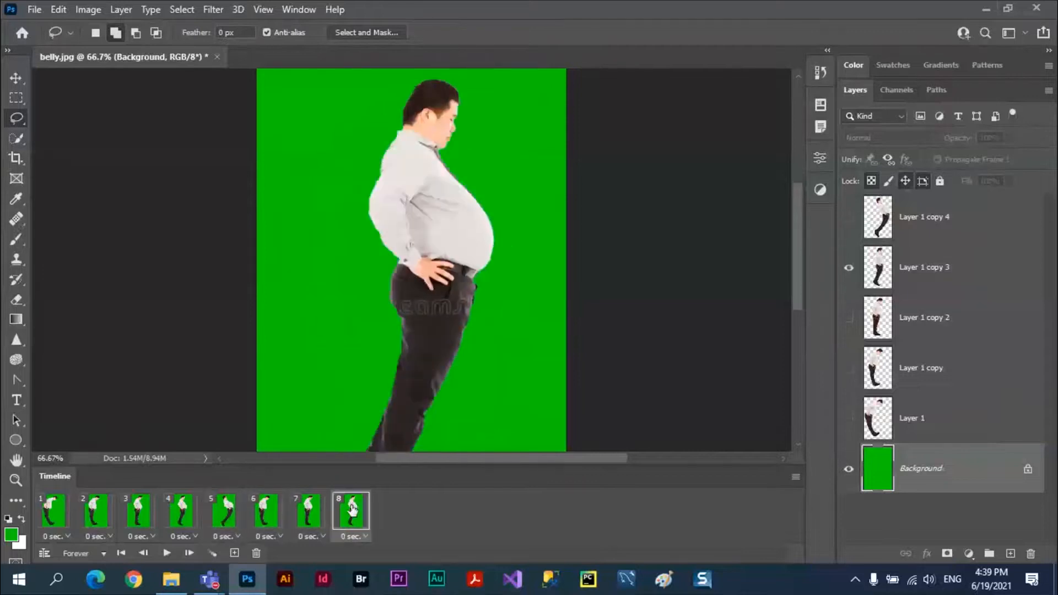
click(268, 517)
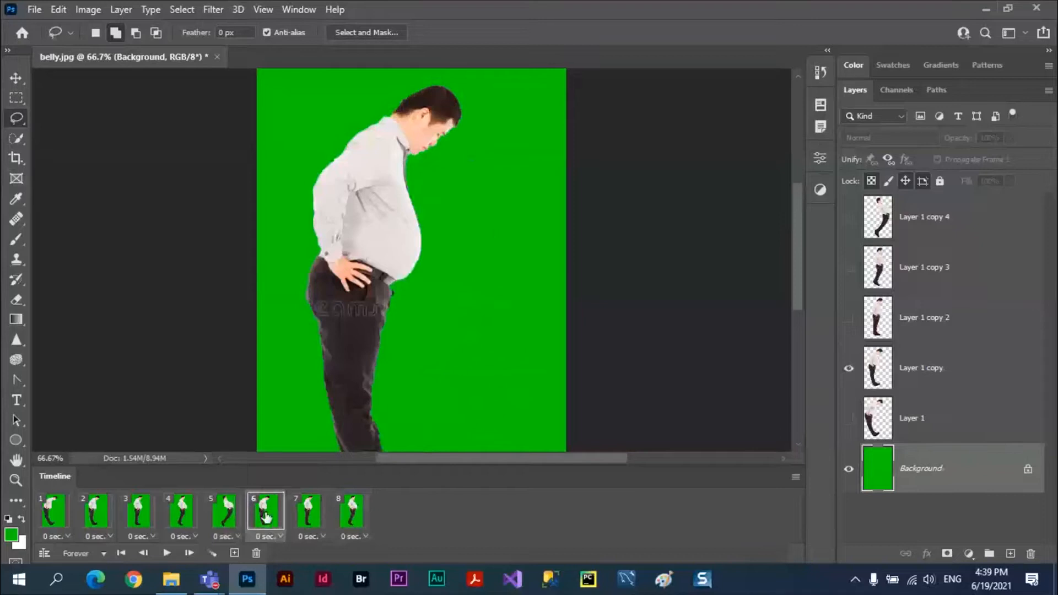
shift+click(340, 515)
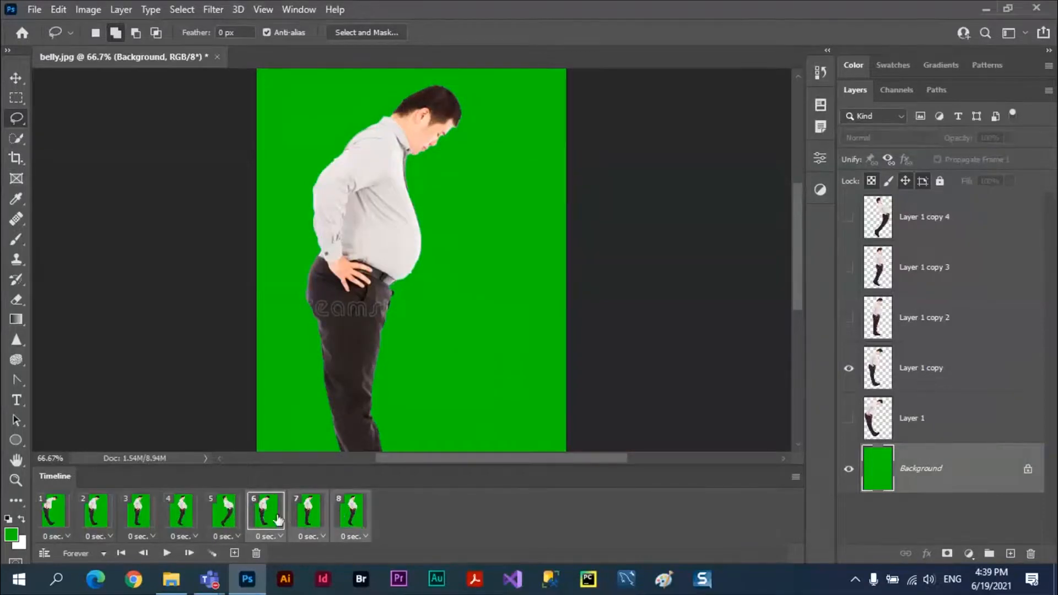
click(796, 482)
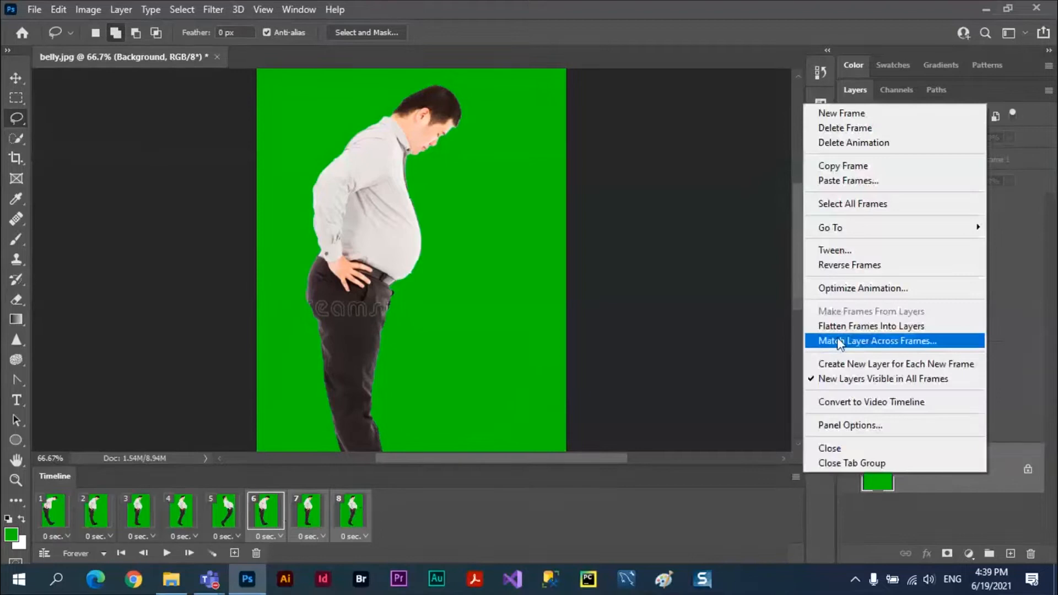
click(855, 269)
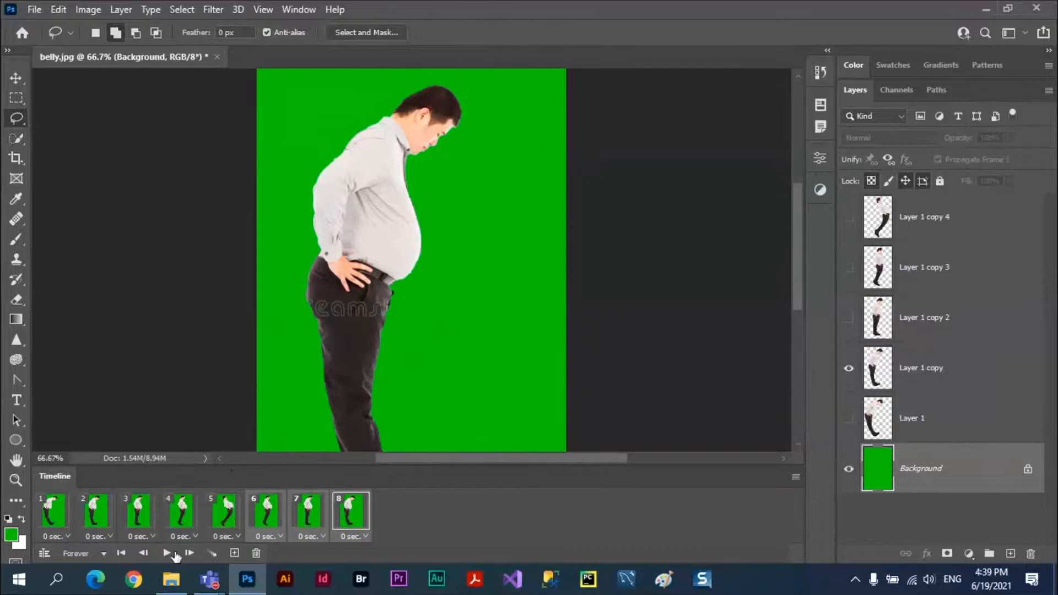
Step: Review the poses from frame 2 through frame 8, and play the animation from frame 1 before stopping it
click(88, 516)
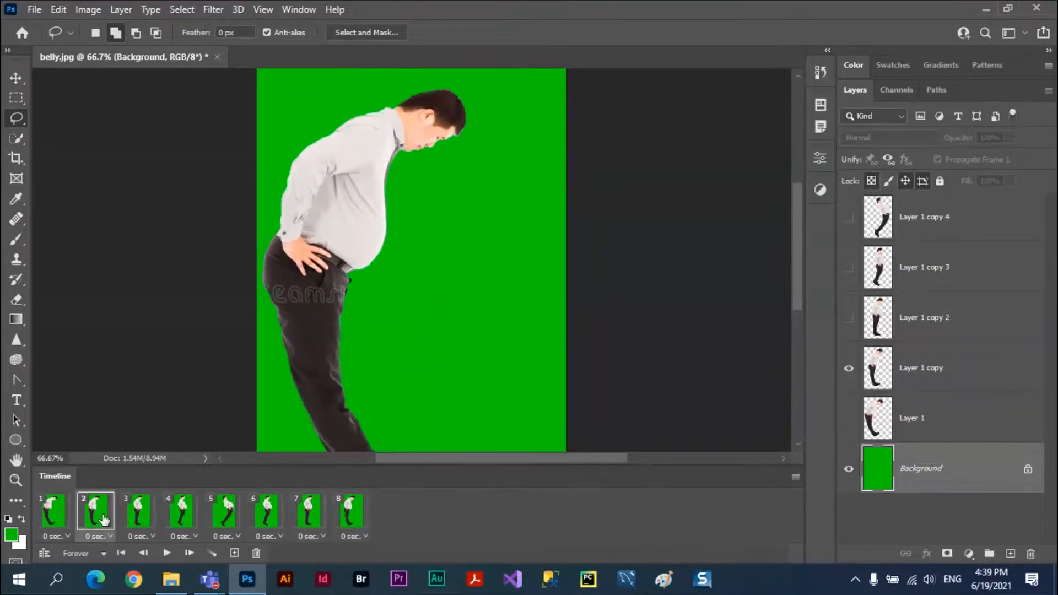
click(139, 511)
click(182, 511)
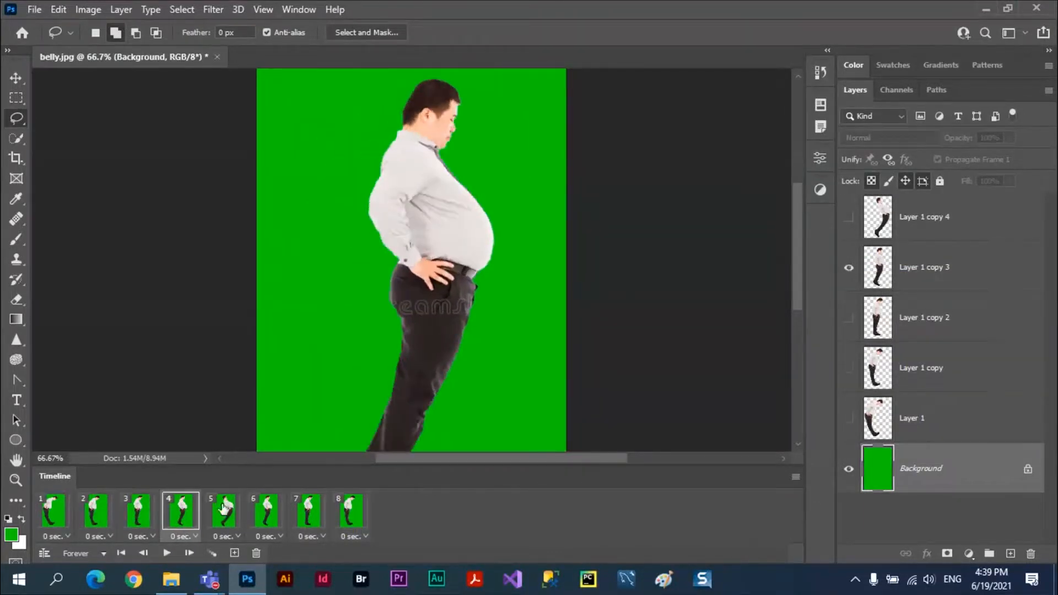
click(225, 508)
click(270, 511)
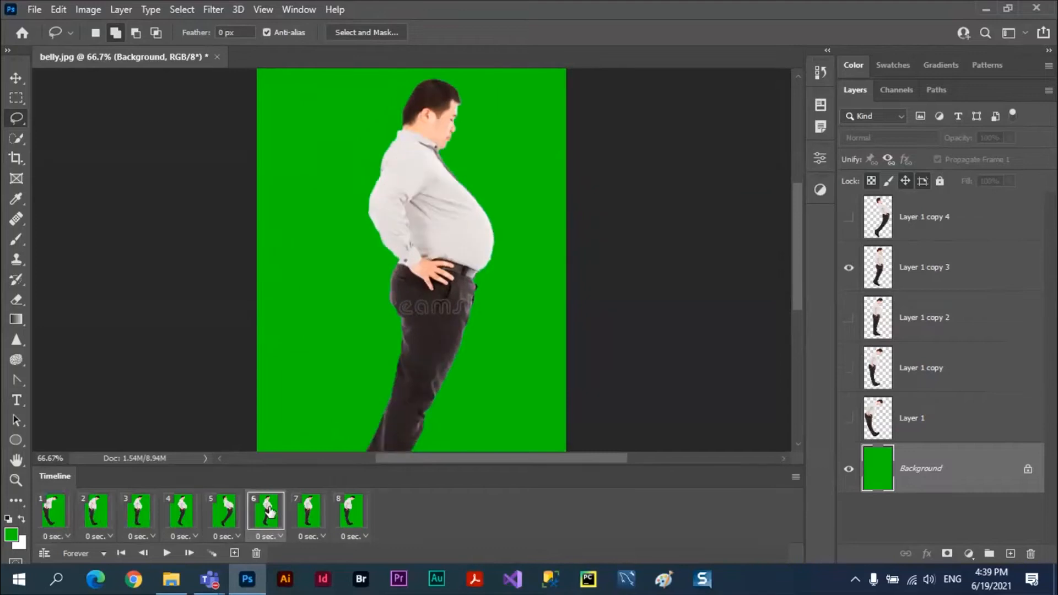
click(306, 513)
click(353, 515)
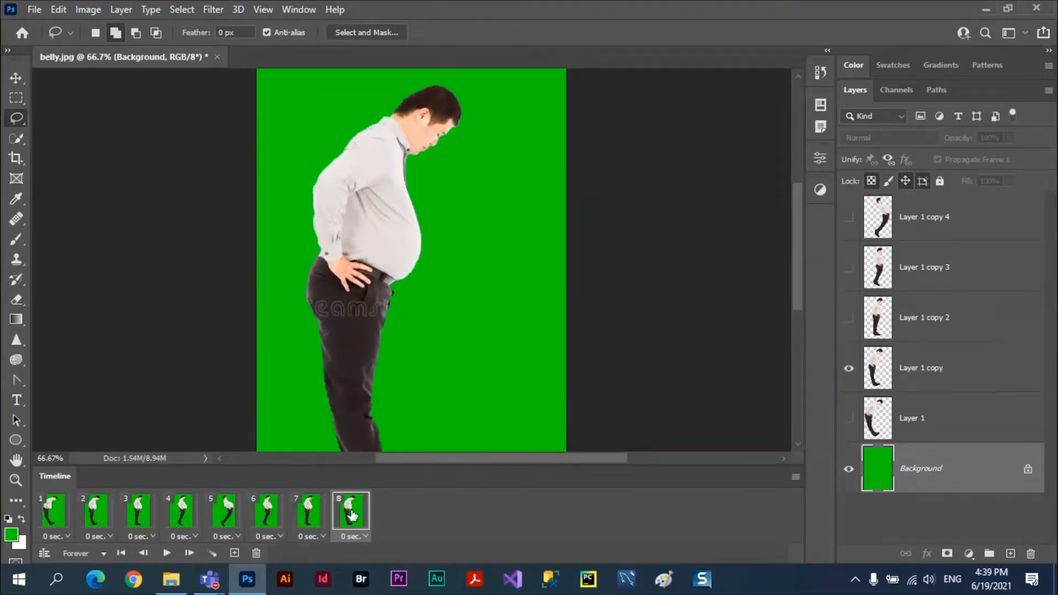
click(65, 514)
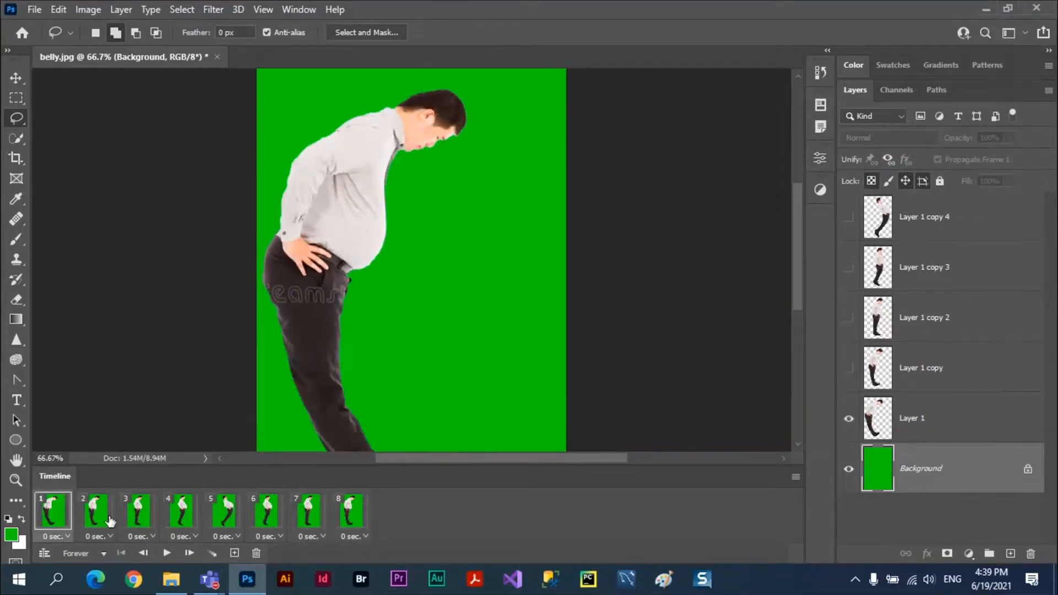
click(166, 554)
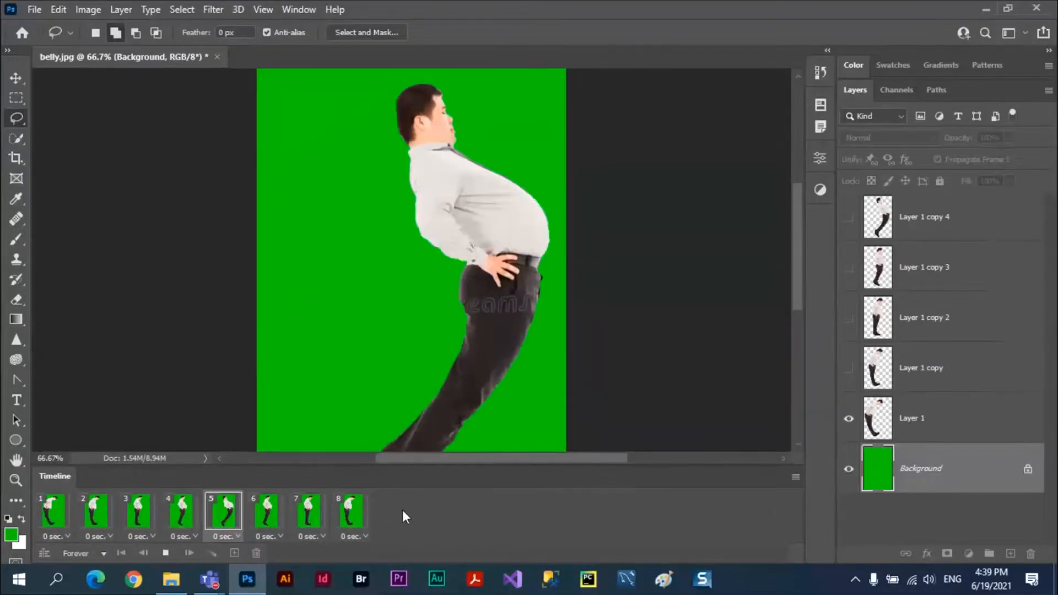
click(167, 553)
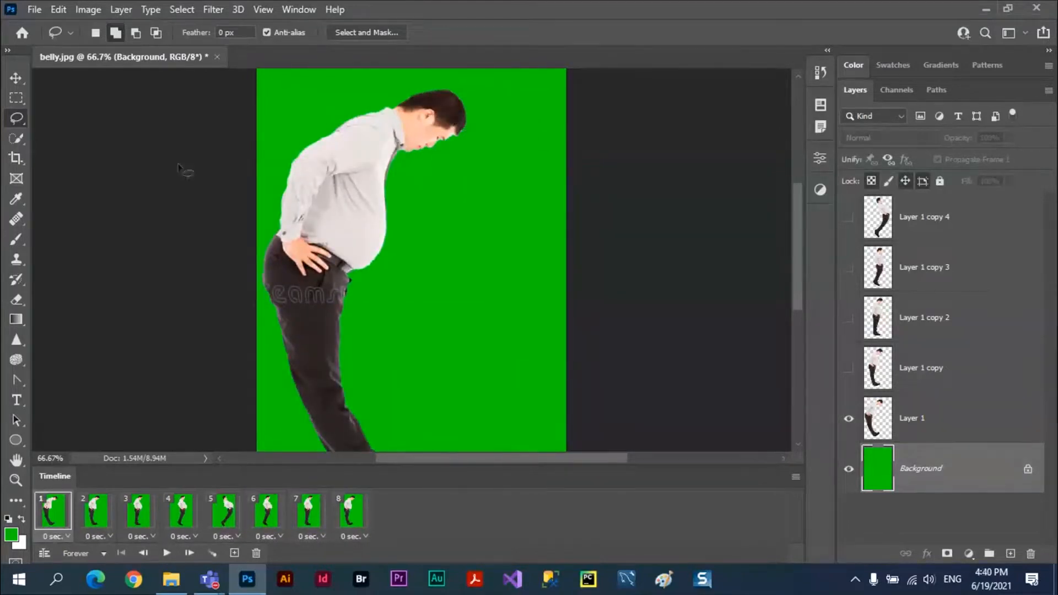
Step: Preview the animation in Save for Web (Legacy) and export it as a GIF named abcc on the Desktop
click(32, 10)
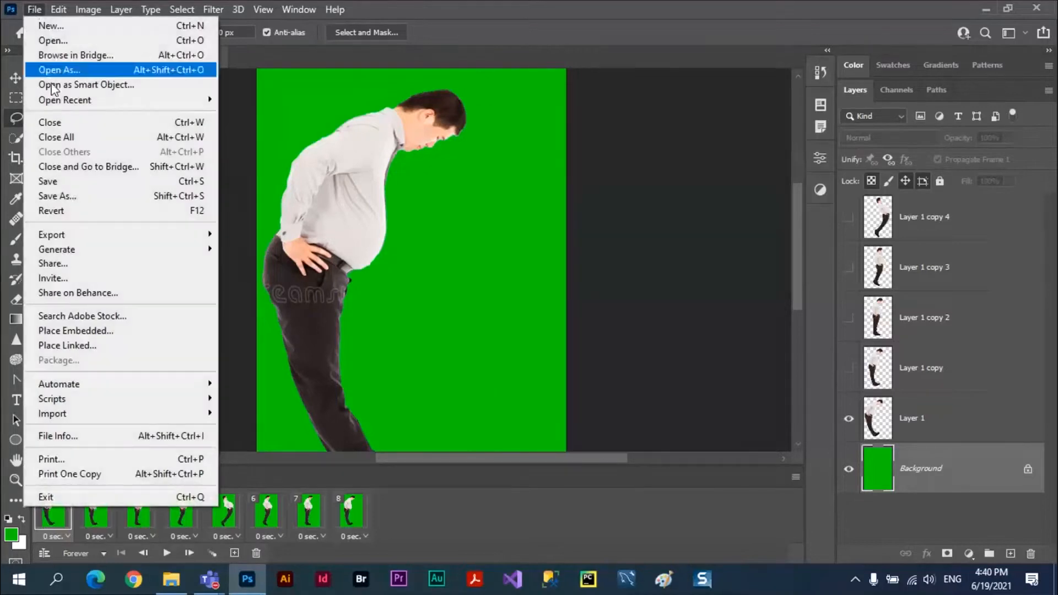
mouse_move(107, 243)
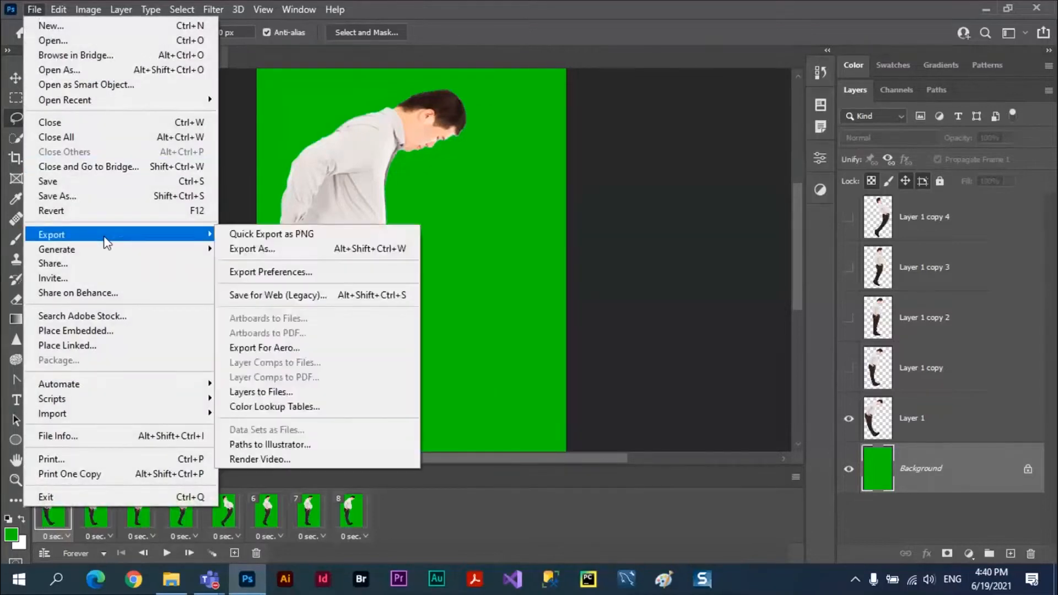
click(301, 298)
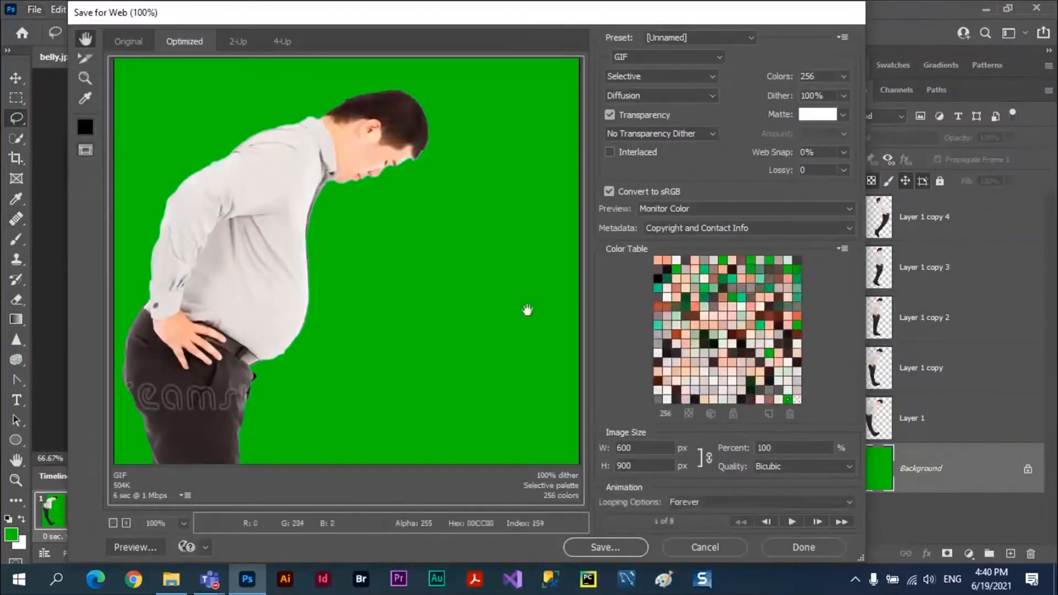
click(790, 524)
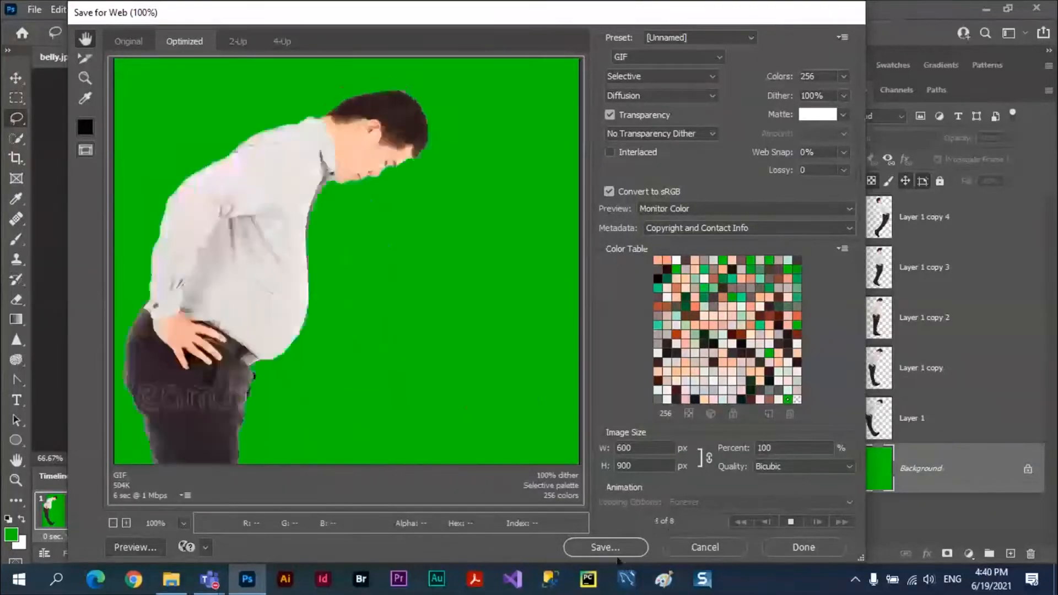
click(614, 550)
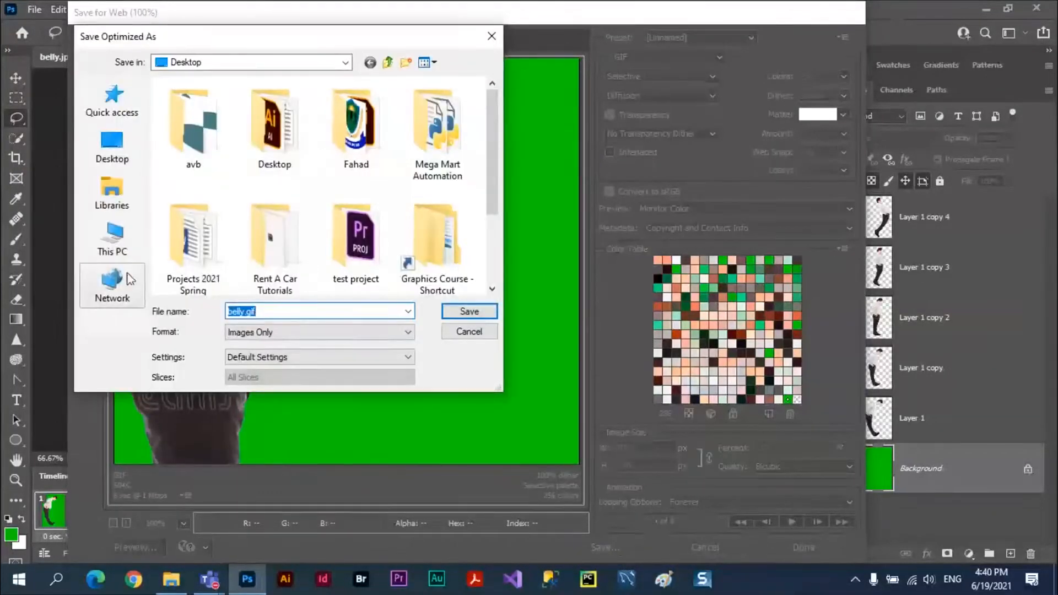
text(abc)
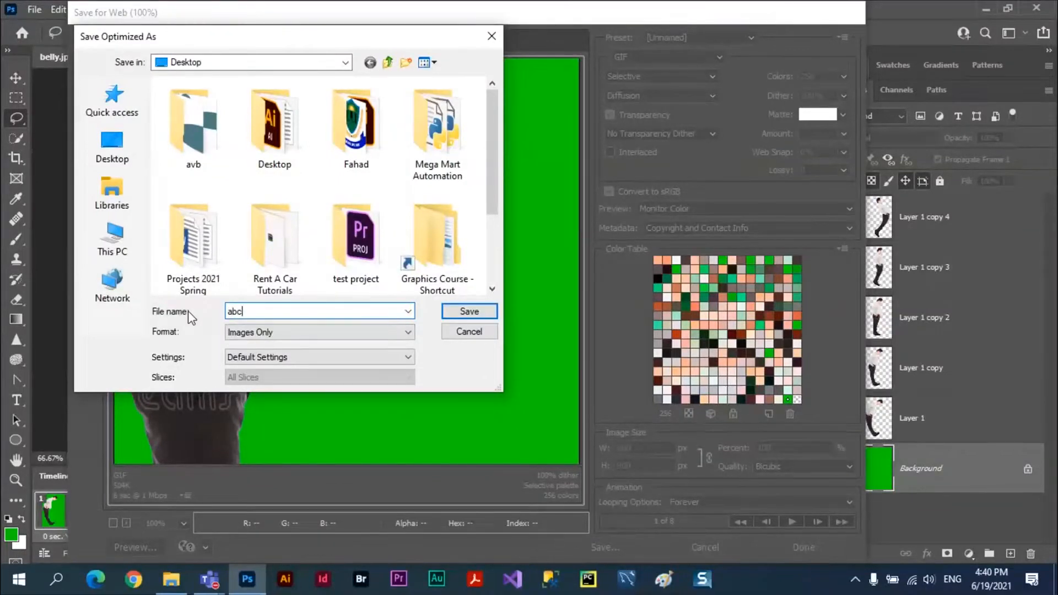
text(c)
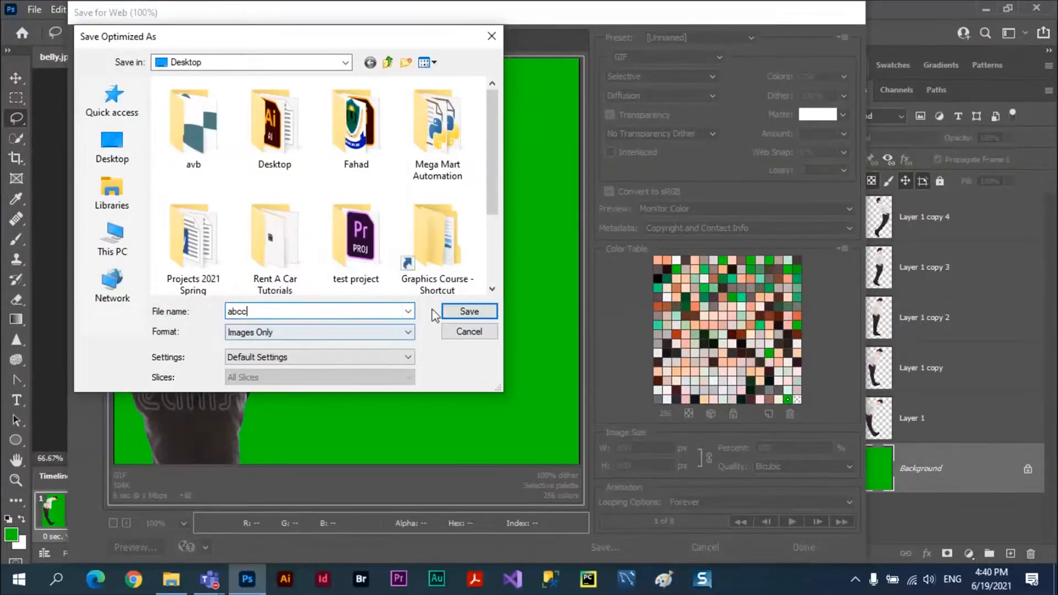
click(462, 317)
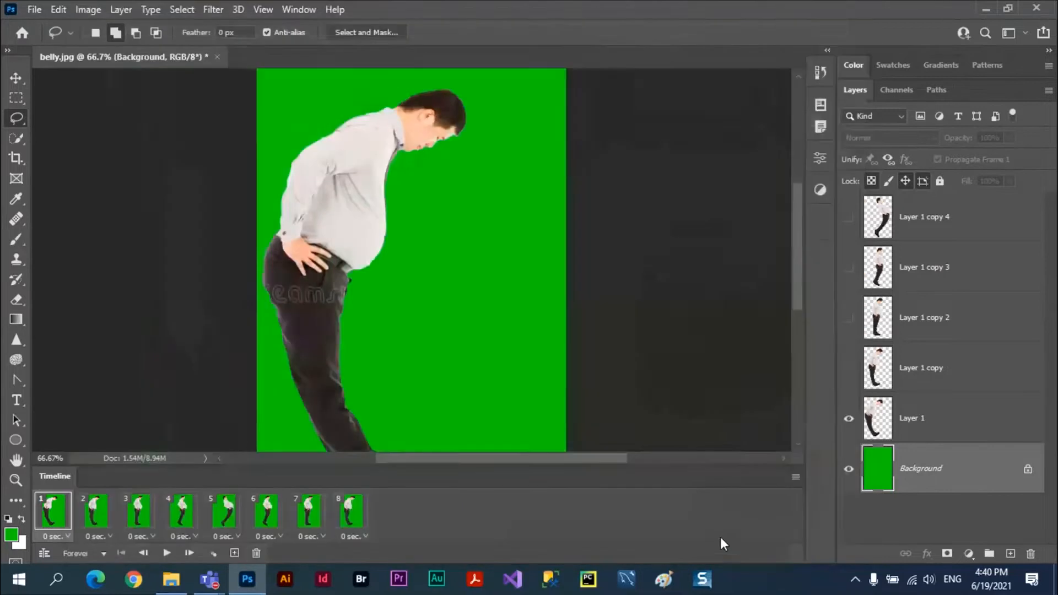
Step: Open abcc.gif from the desktop to check its playback, close it and return to Photoshop
click(984, 11)
click(985, 16)
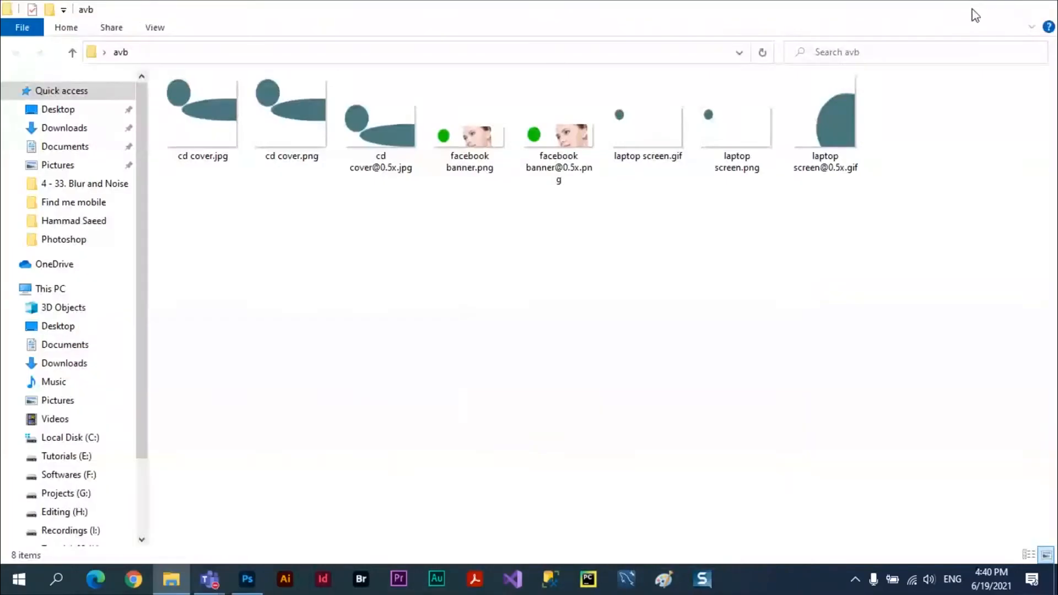
click(972, 9)
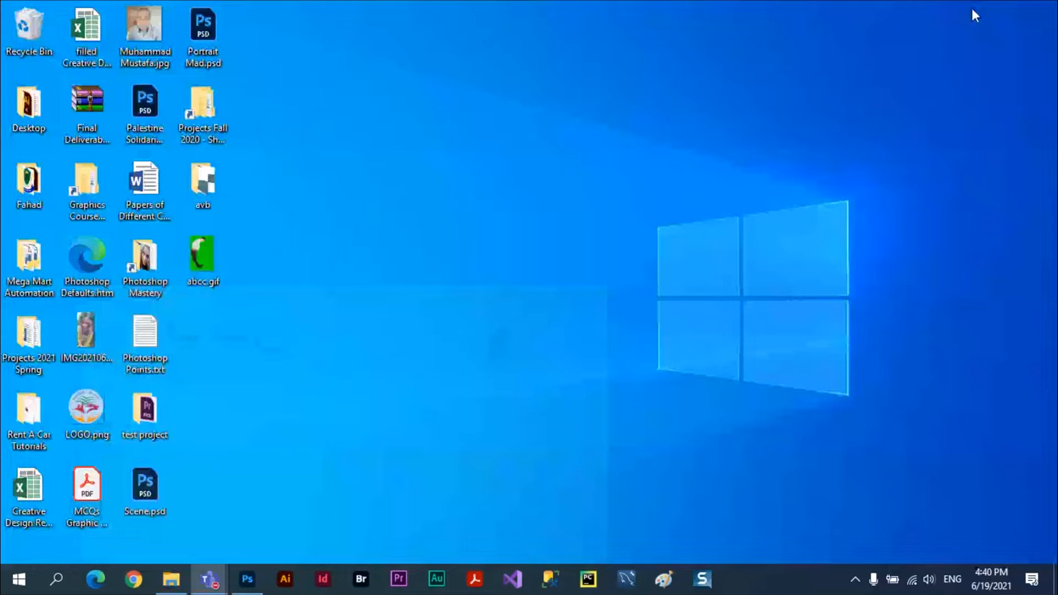
double_click(202, 256)
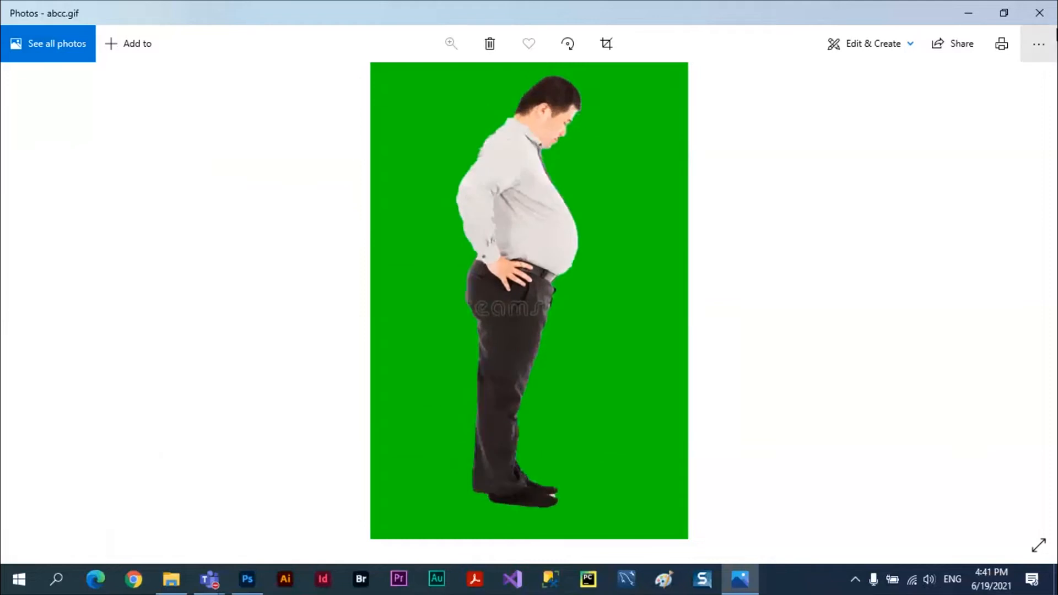
click(1038, 21)
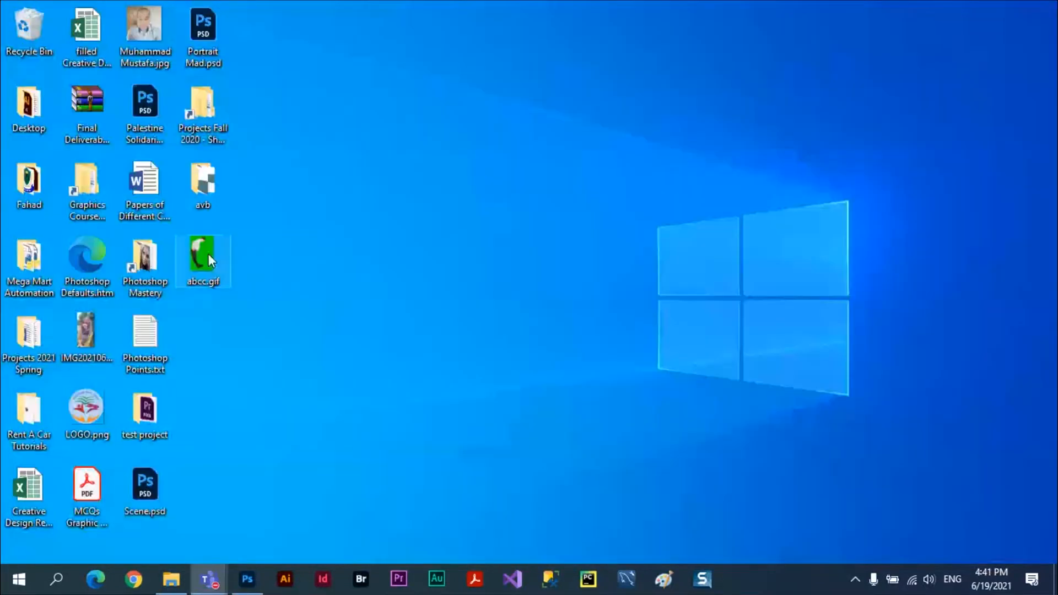
click(248, 580)
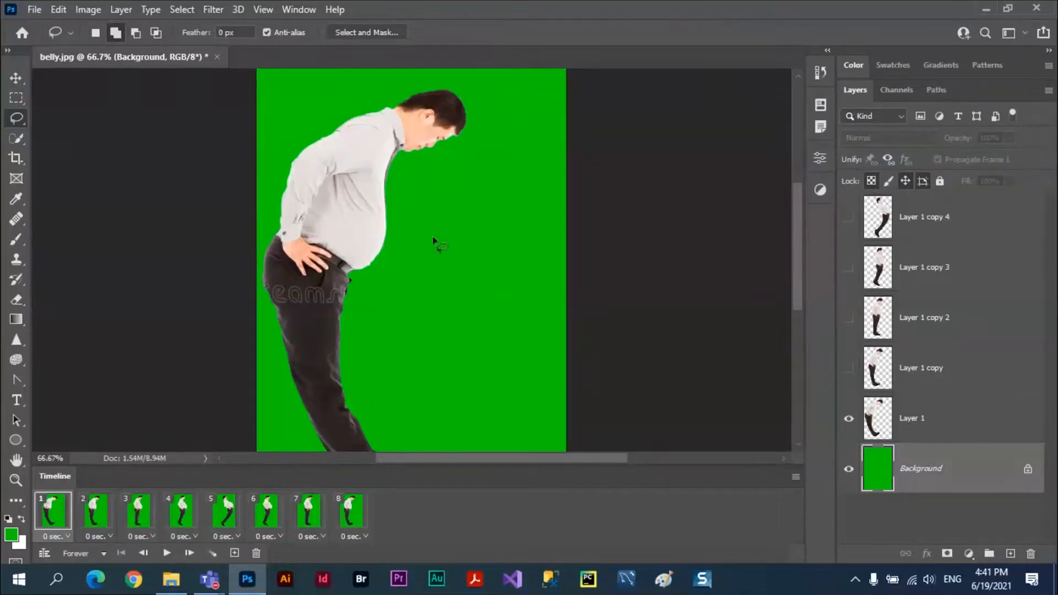
click(33, 10)
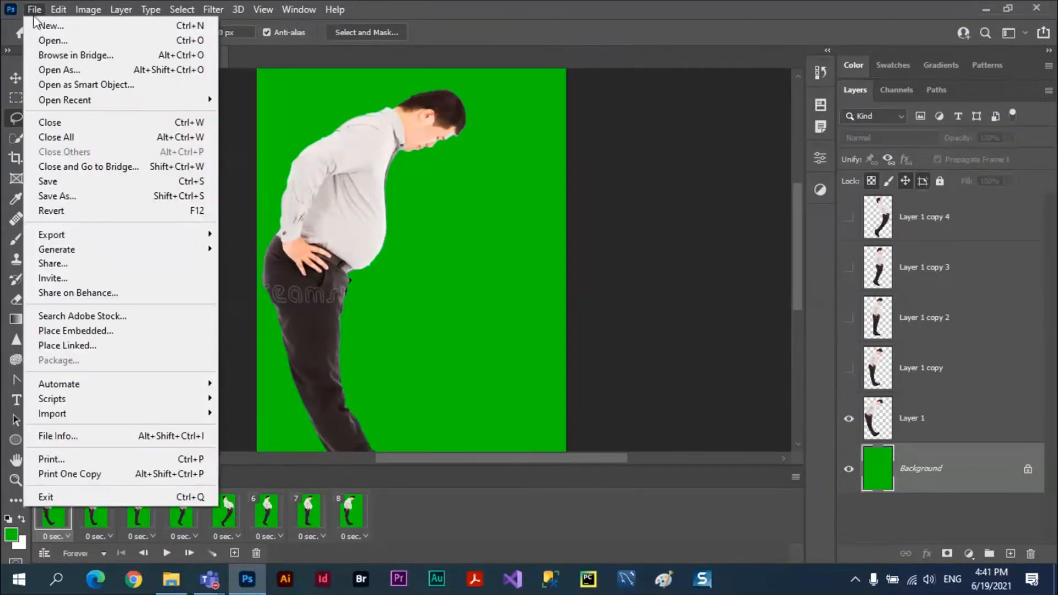
mouse_move(138, 244)
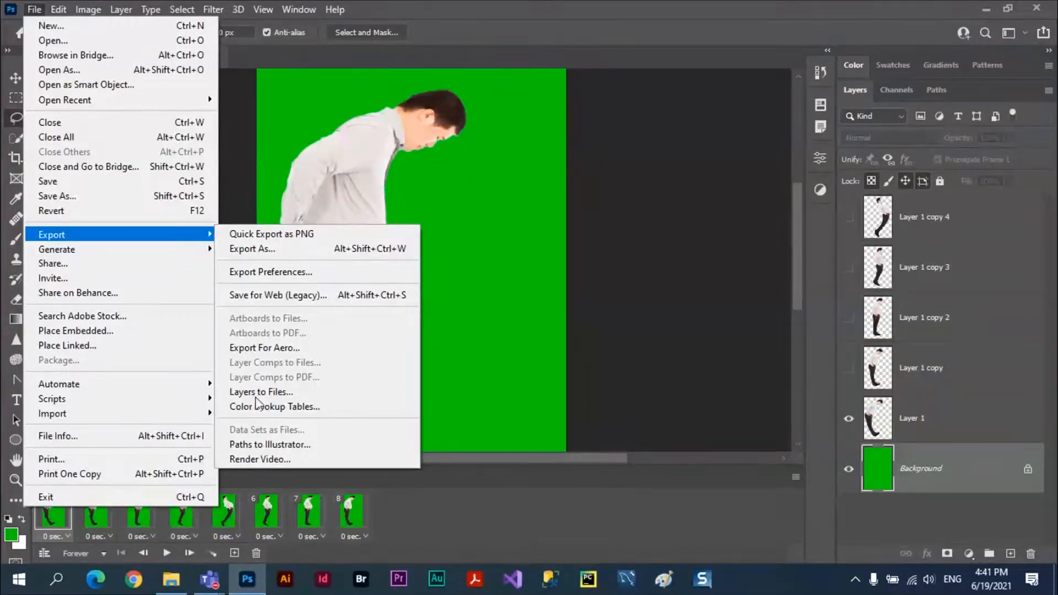
click(54, 520)
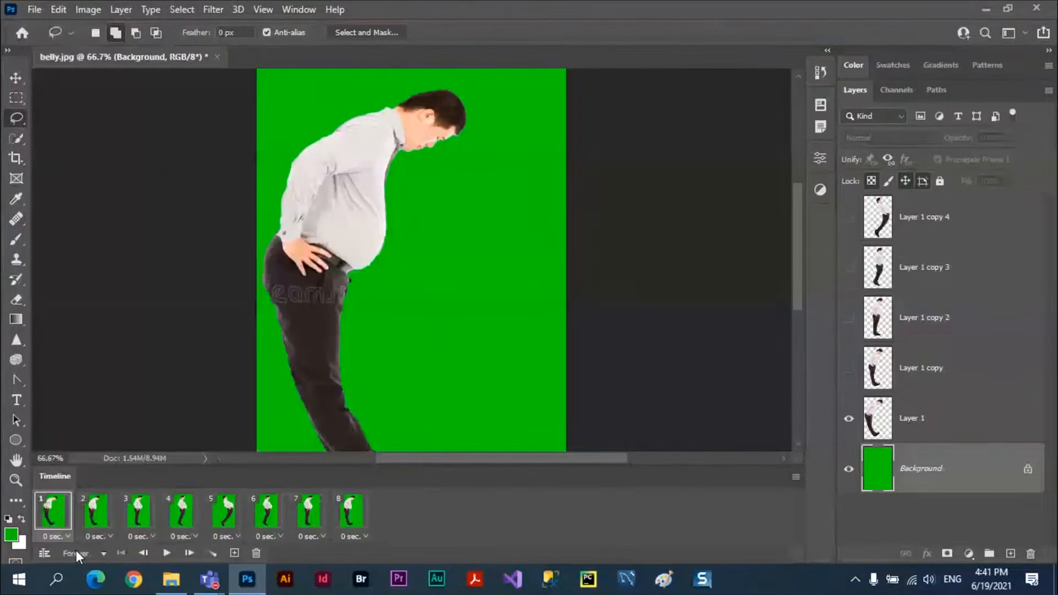
Step: Set the delay of frame 2 to 1 second and play the animation to check its timing
click(109, 536)
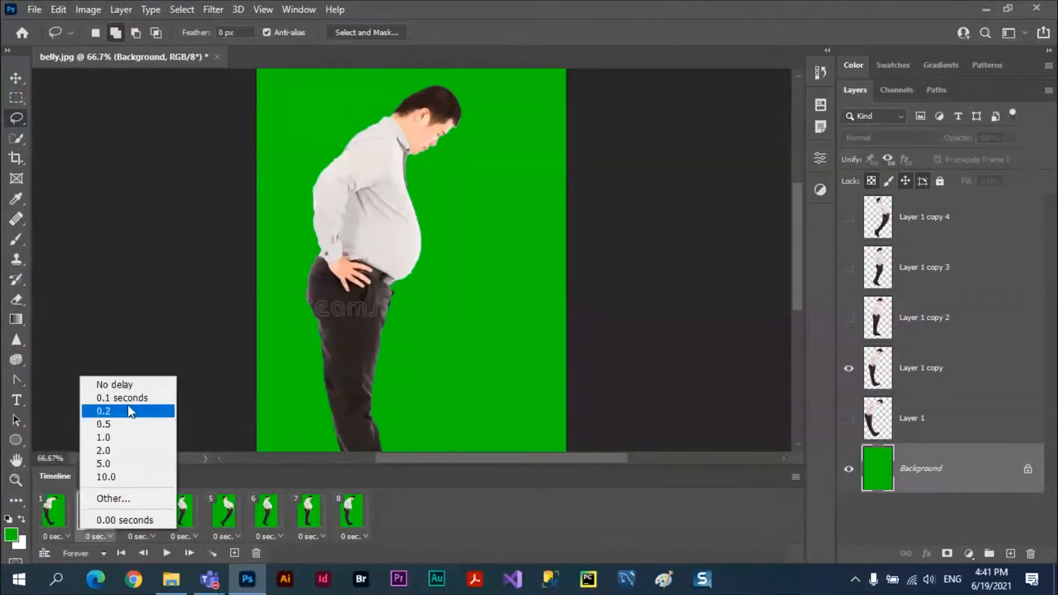
click(119, 440)
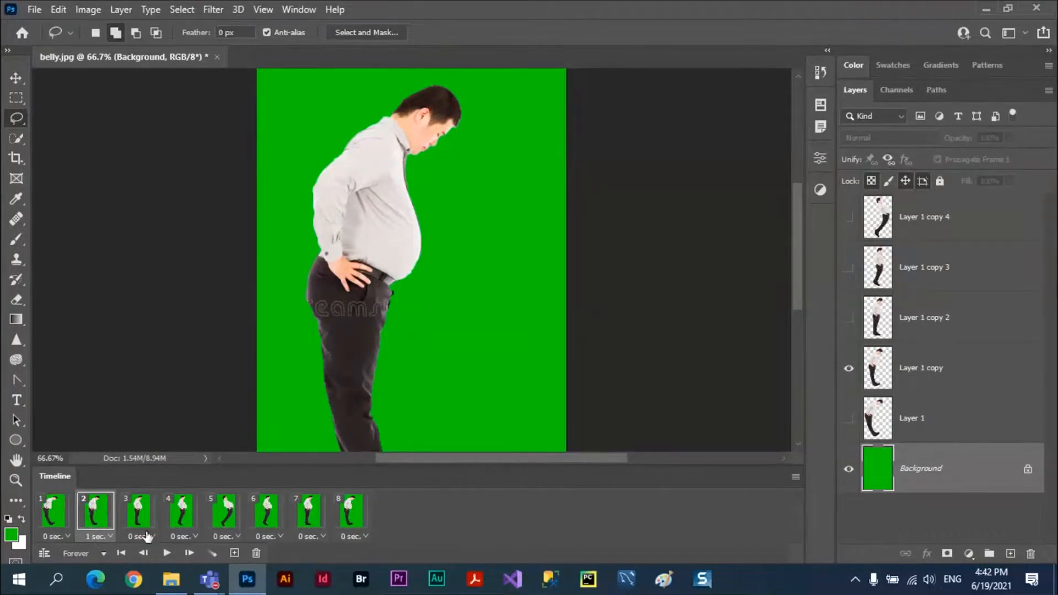
click(166, 554)
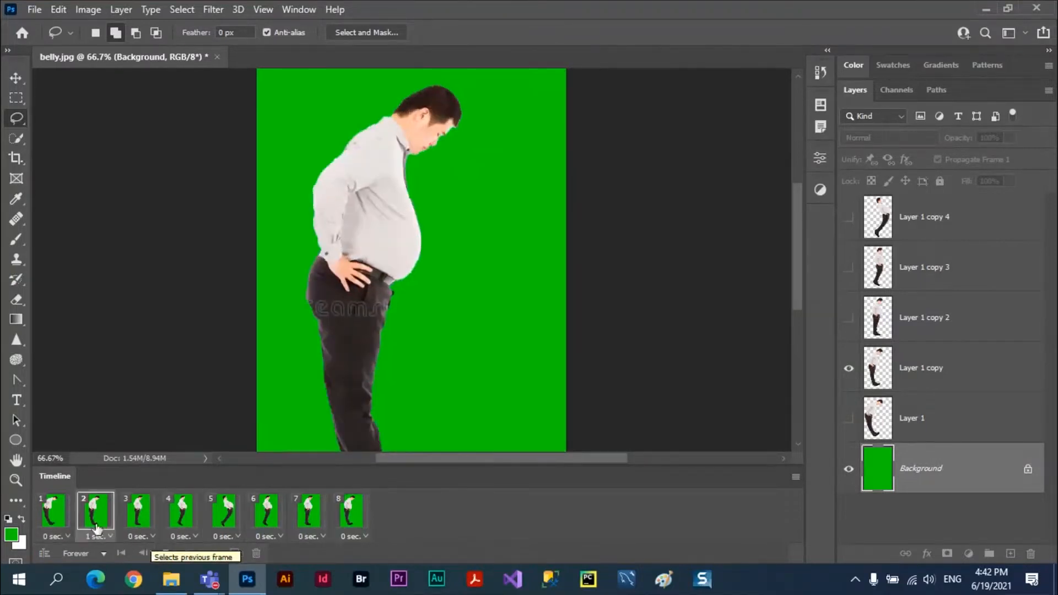
Step: Set the delay of all eight frames to 1 second, then play the animation and stop it
click(59, 521)
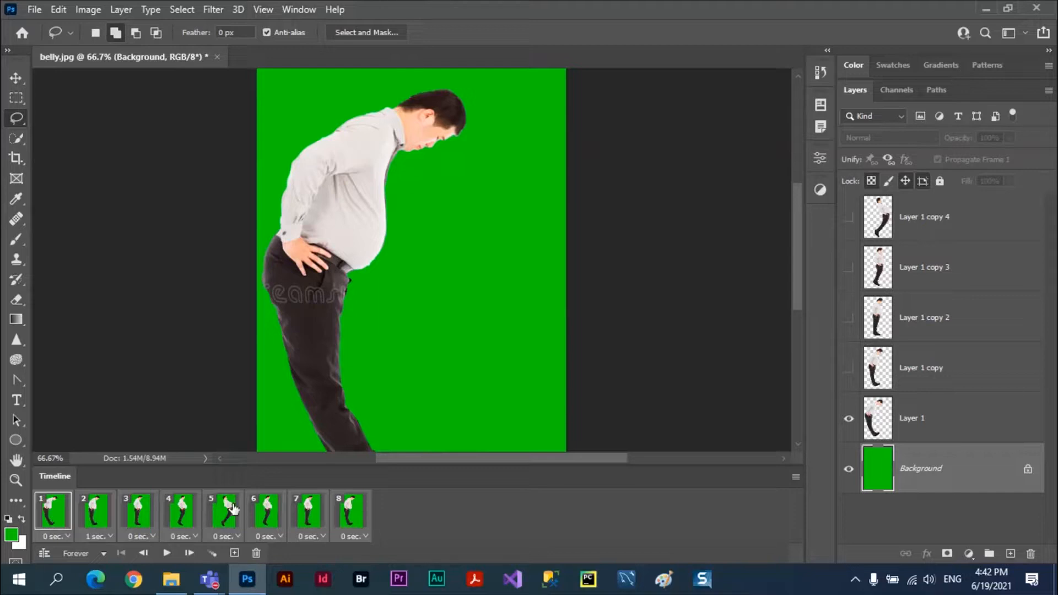
click(365, 535)
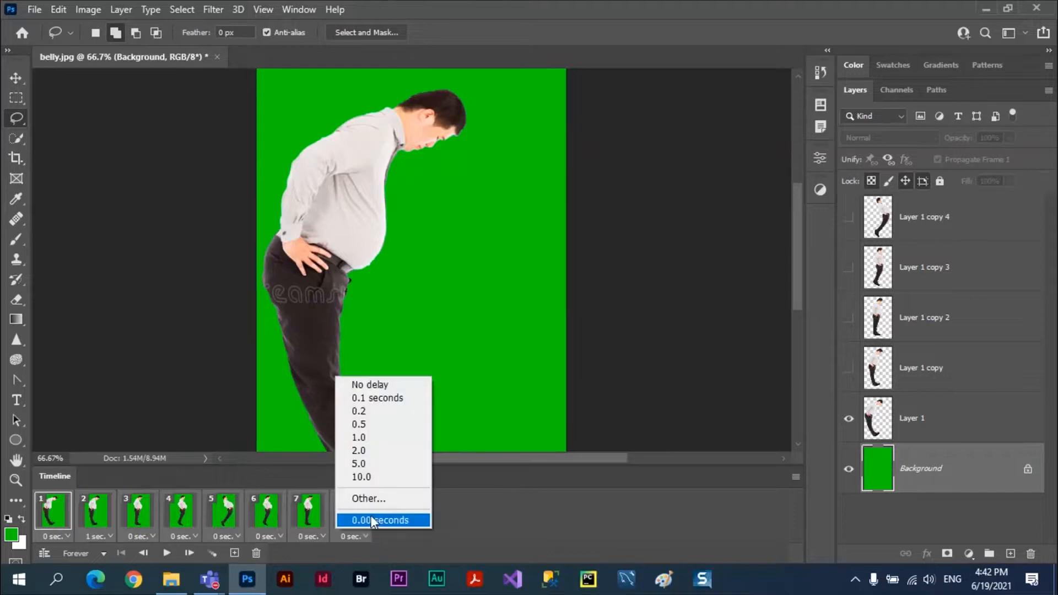
click(375, 441)
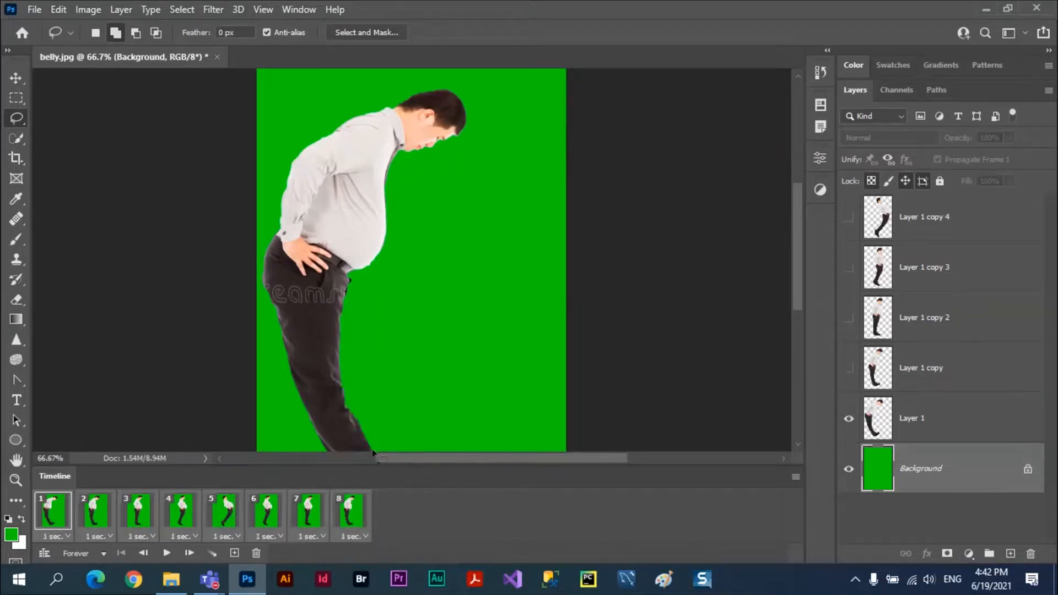
click(167, 554)
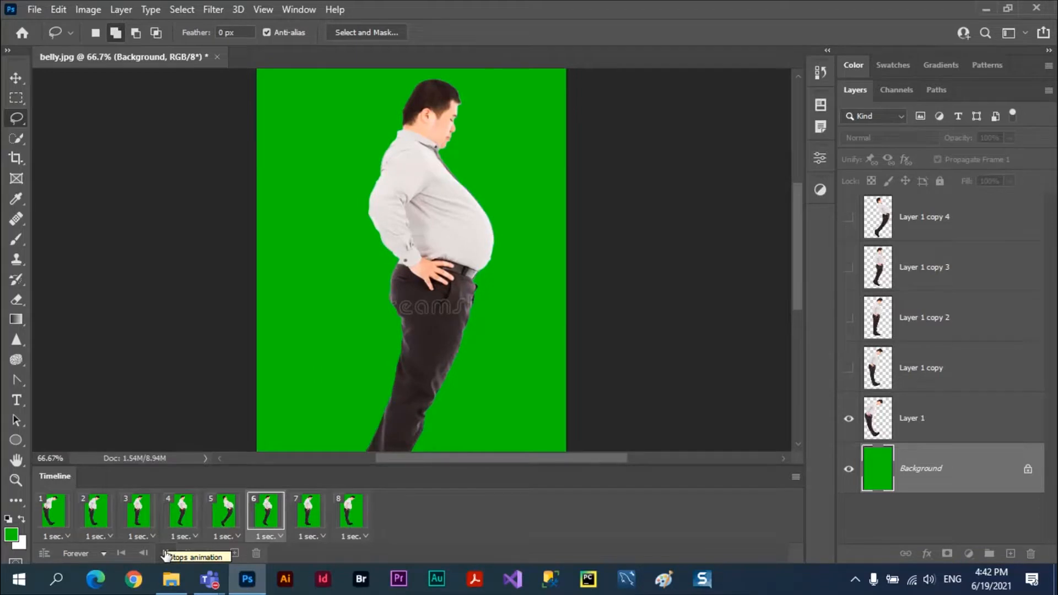
click(165, 554)
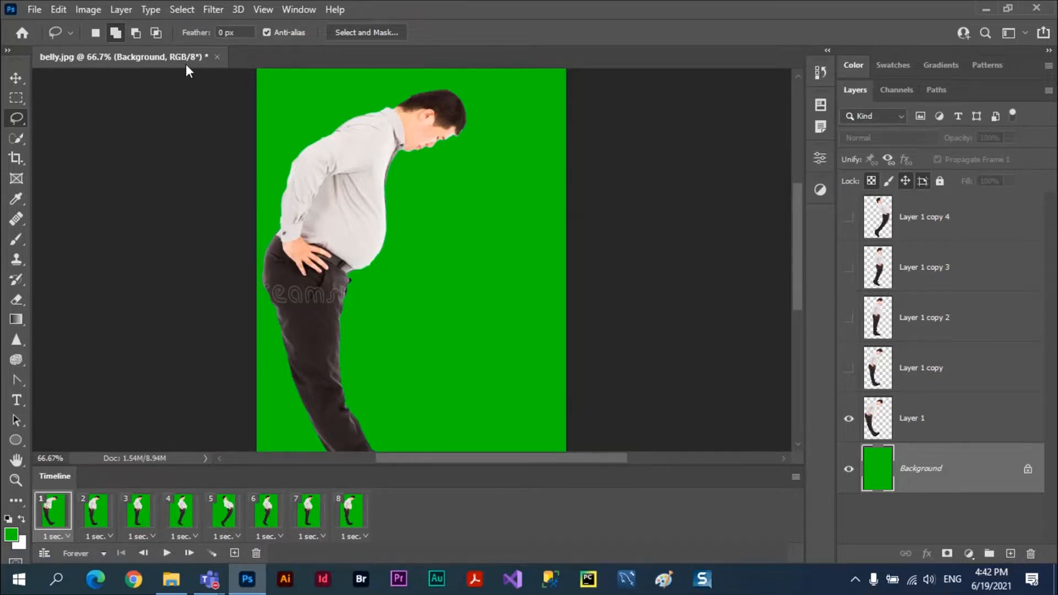
Step: Close belly.jpg without saving and open beachfront-vacation-rental.jpeg from the recent files
click(217, 57)
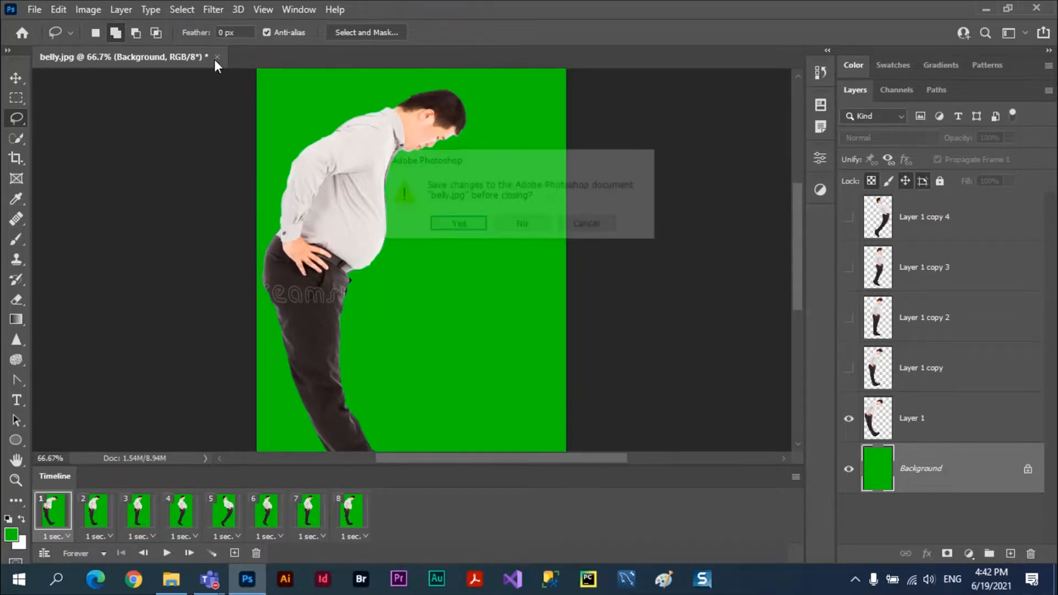
click(524, 223)
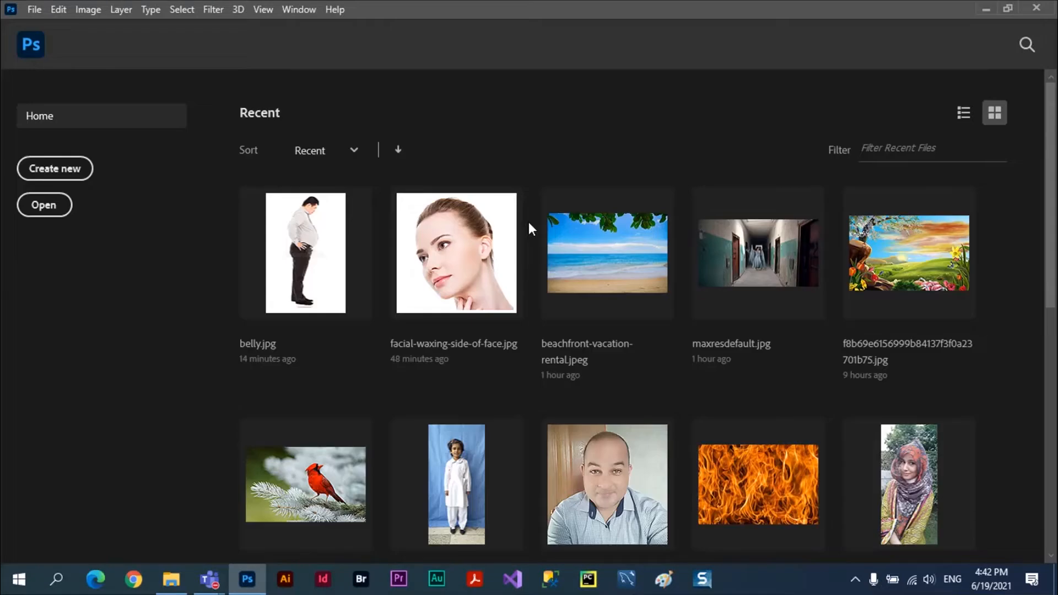
click(611, 250)
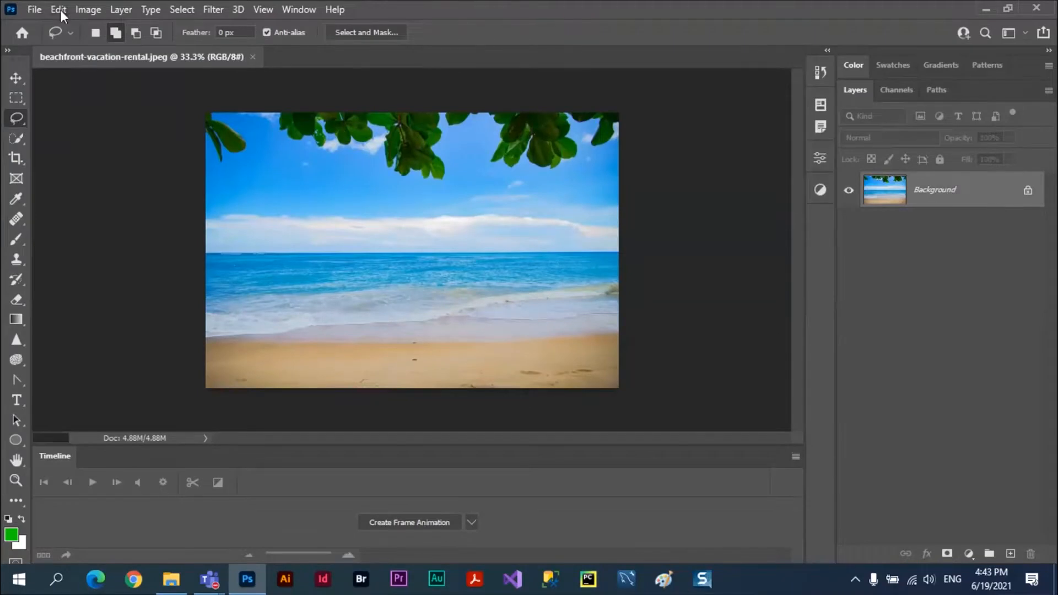
Step: Open the red cardinal photo from the recent files alongside the beach image
click(18, 34)
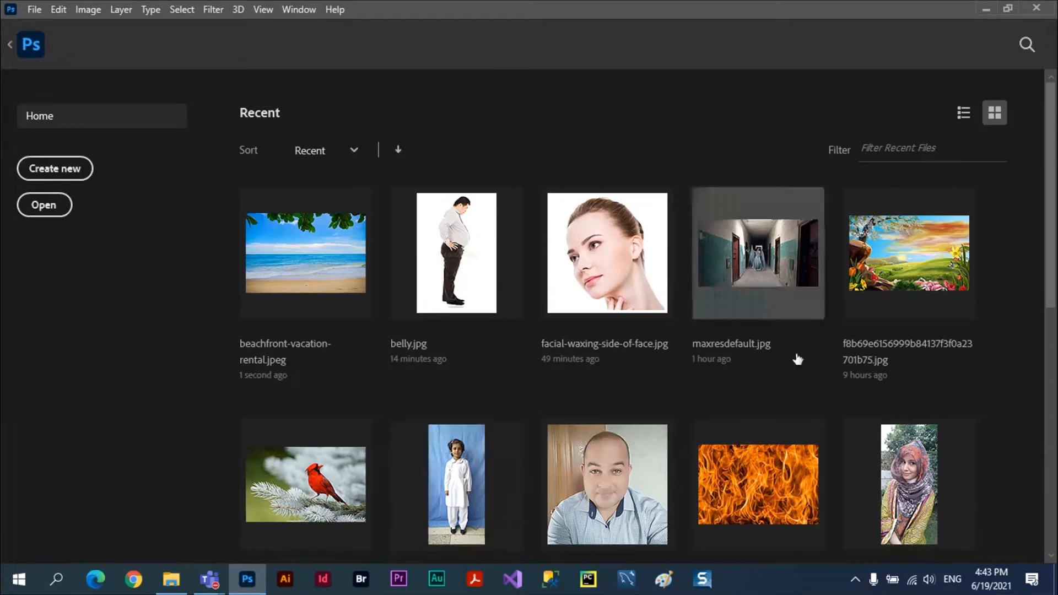
scroll(784, 352, down, 6)
scroll(784, 364, down, 2)
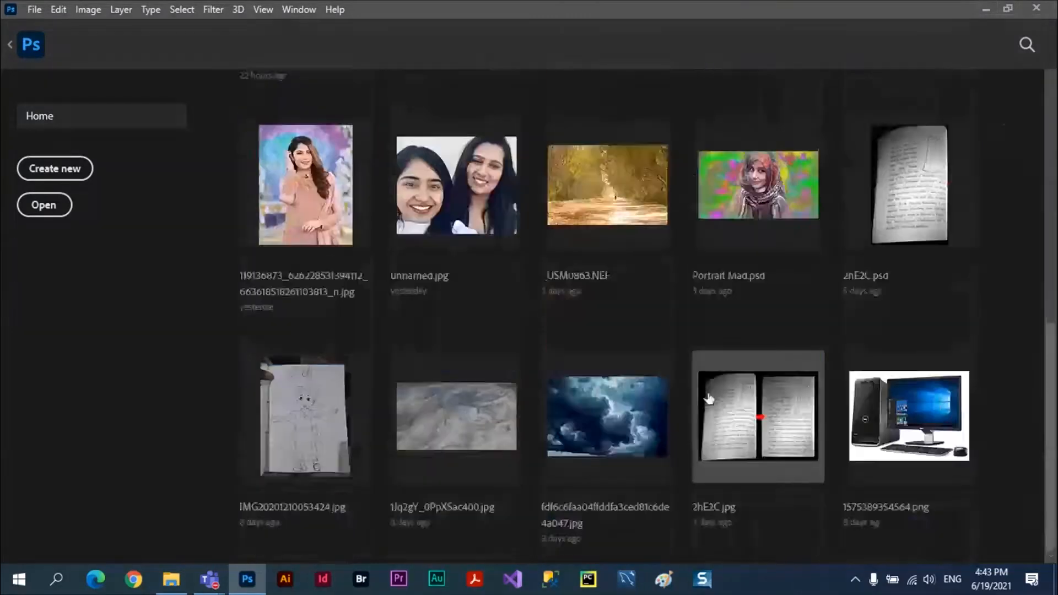
scroll(717, 397, up, 7)
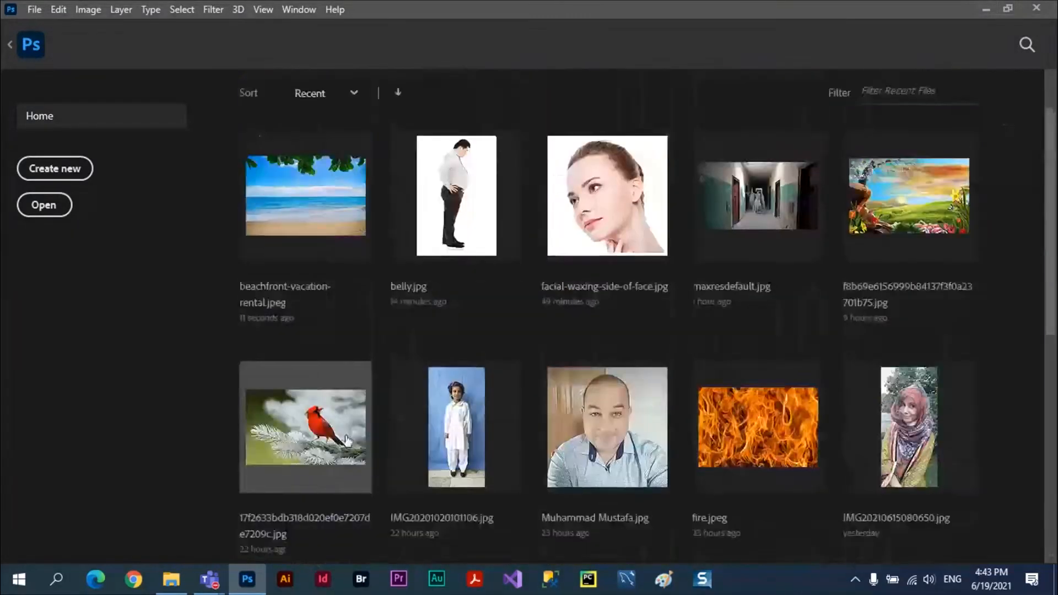
click(348, 441)
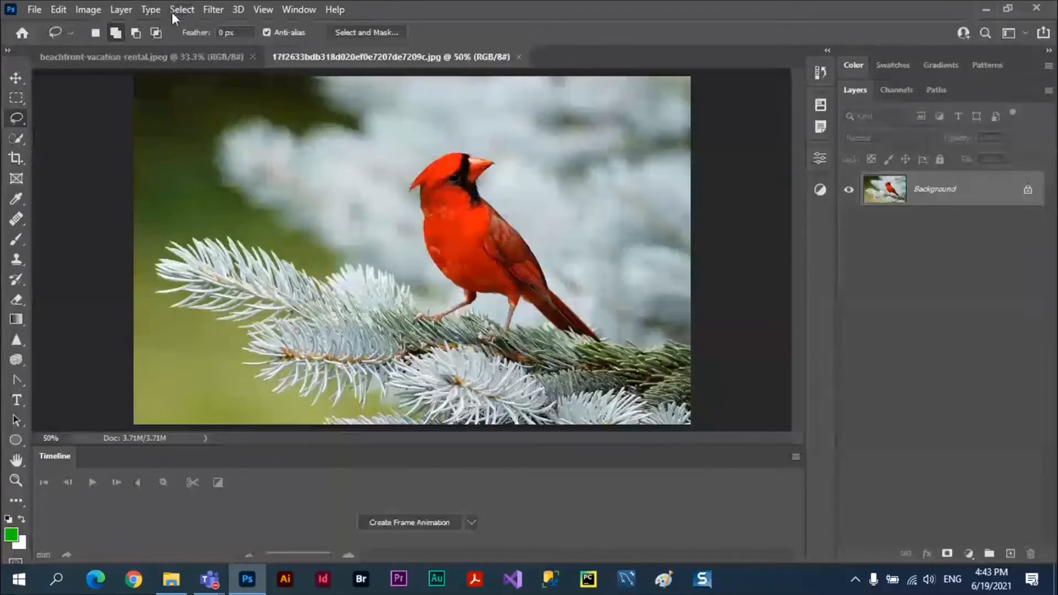
Step: Copy the cardinal out of its photo with Select Subject, paste it into the beach image, and close the bird photo
click(182, 9)
click(196, 188)
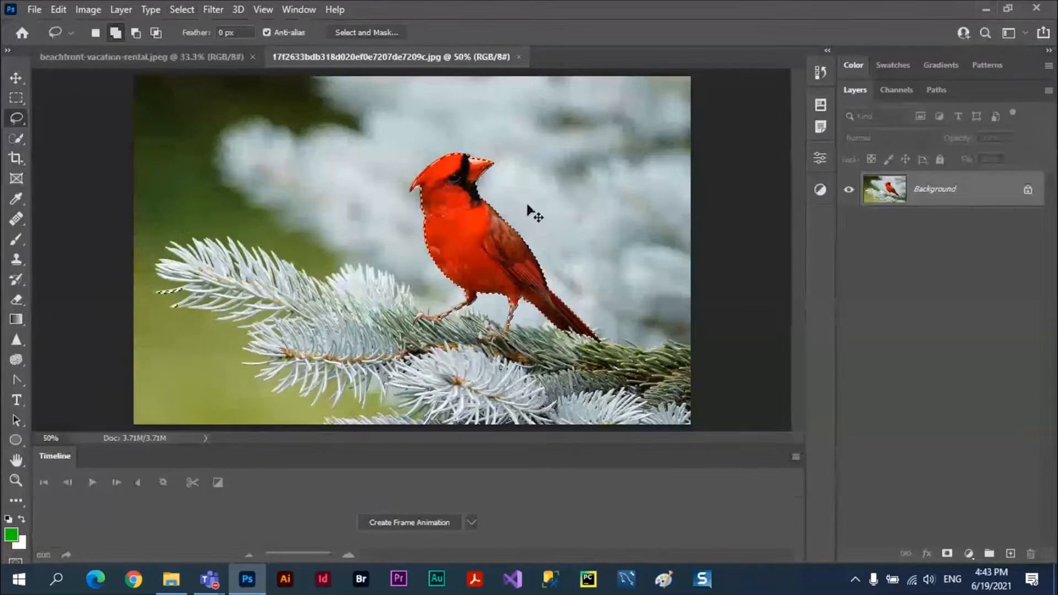
click(194, 57)
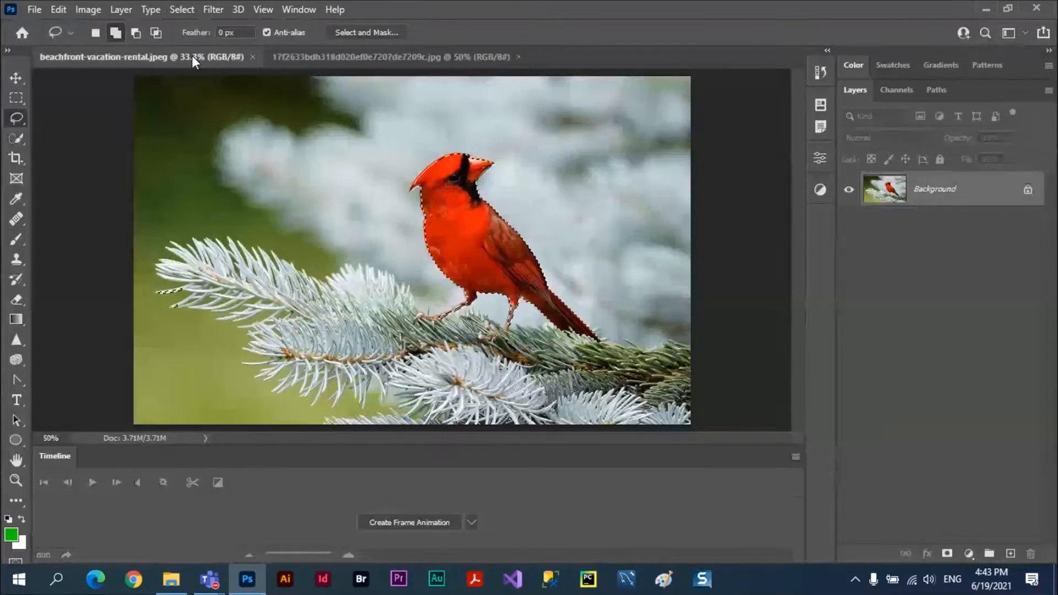
key(ctrl+v)
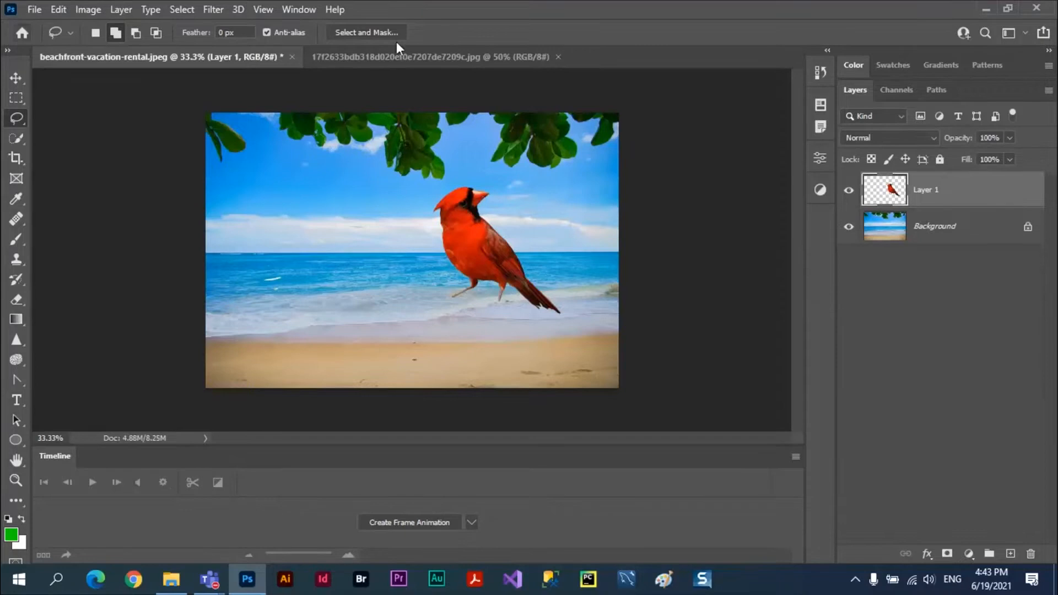
drag(416, 55, 548, 62)
Step: Copy the woman's head from facial-waxing-side-of-face.jpg with Select Subject and paste it into the beach image
click(21, 32)
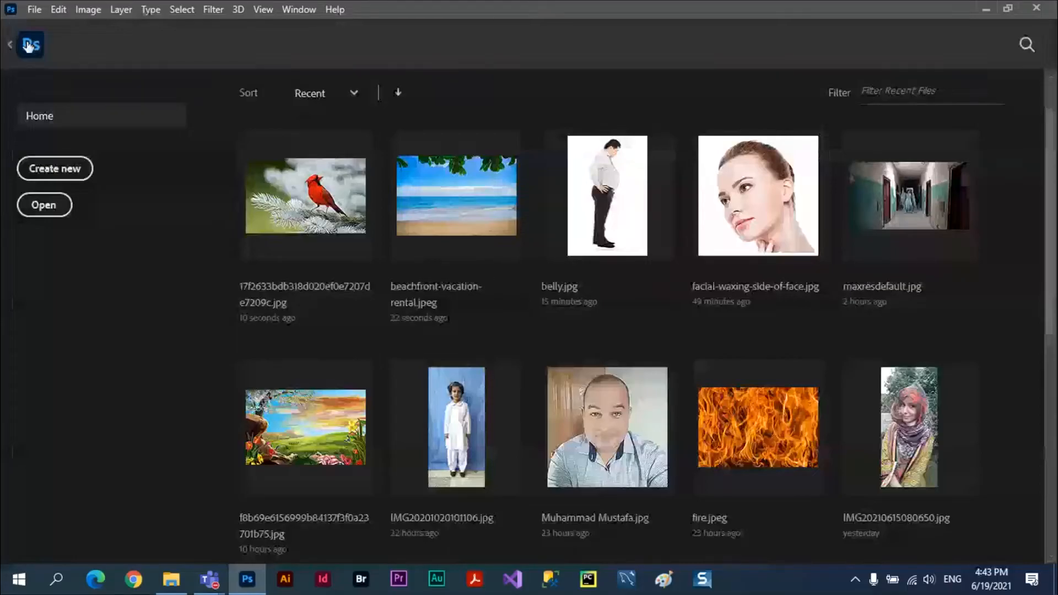
click(758, 196)
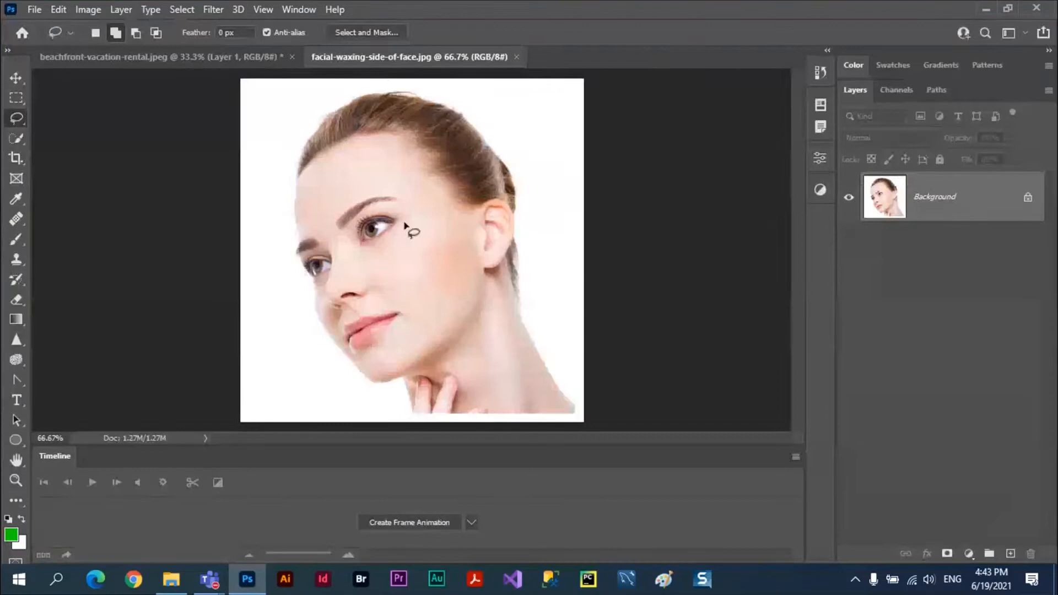
click(151, 10)
mouse_move(183, 12)
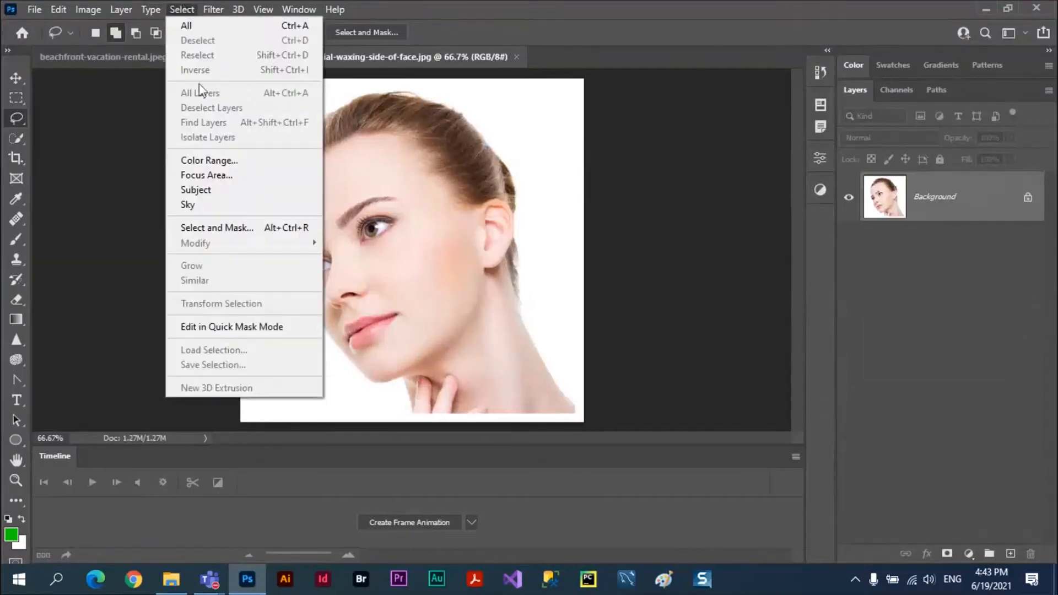
click(218, 193)
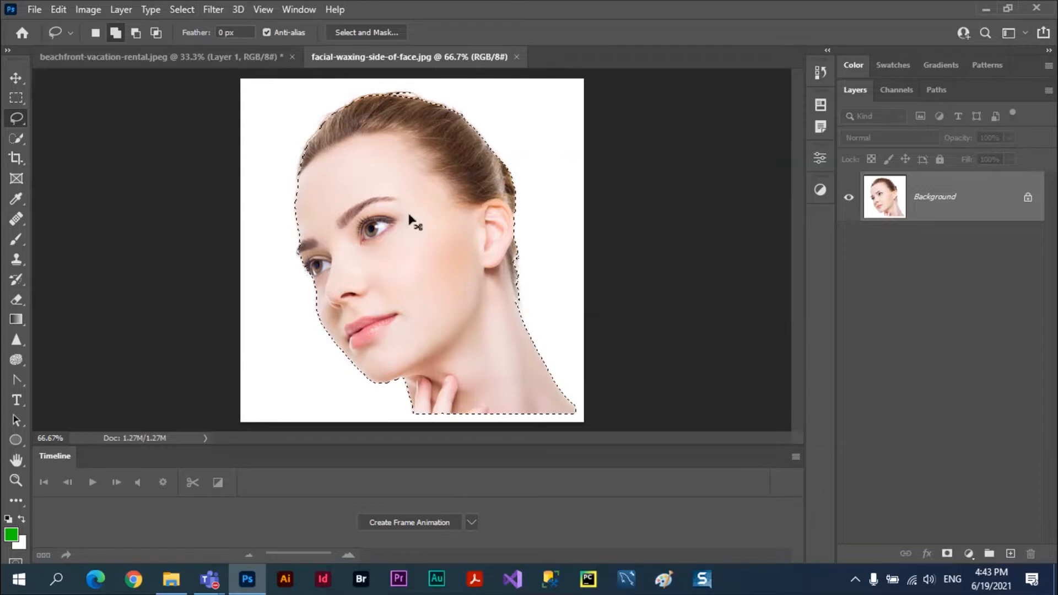
click(516, 57)
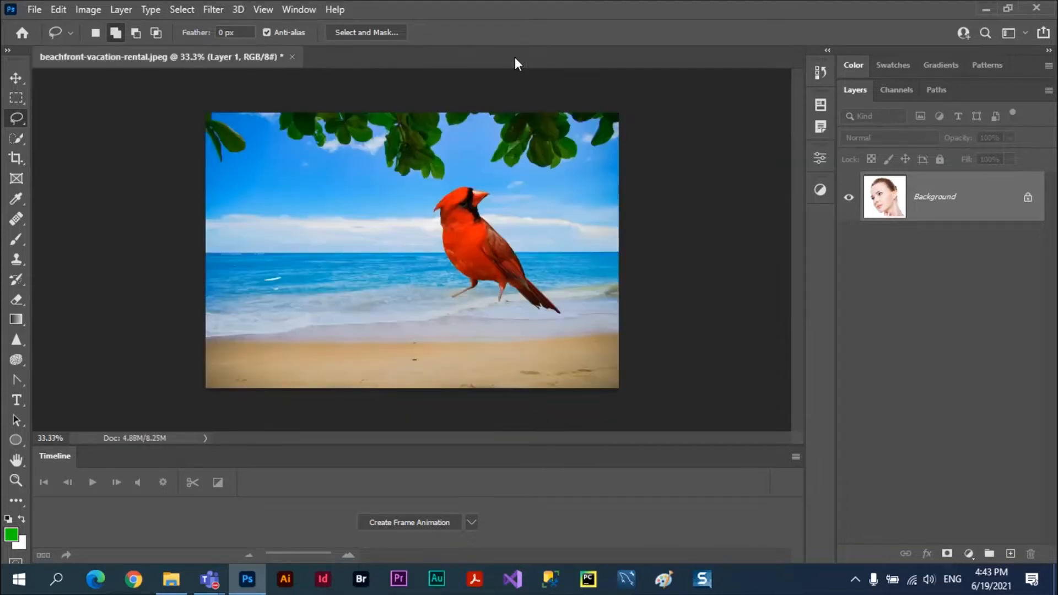
key(ctrl+v)
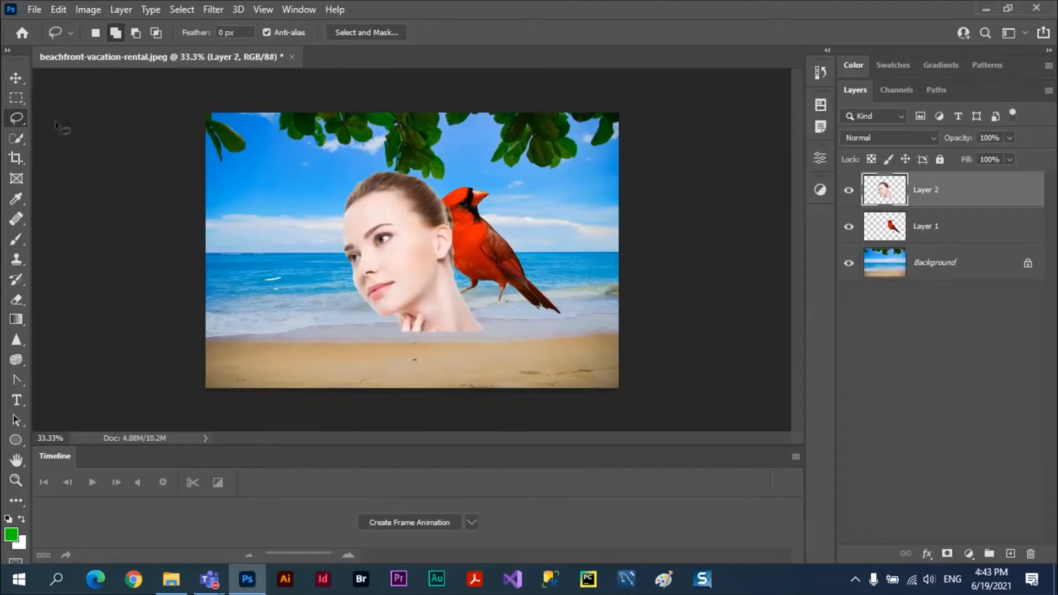
Step: Position the cardinal beneath the leaves at the image's upper right and the woman's head at the lower centre
click(15, 83)
drag(391, 205, 320, 232)
drag(478, 266, 521, 214)
drag(338, 253, 436, 266)
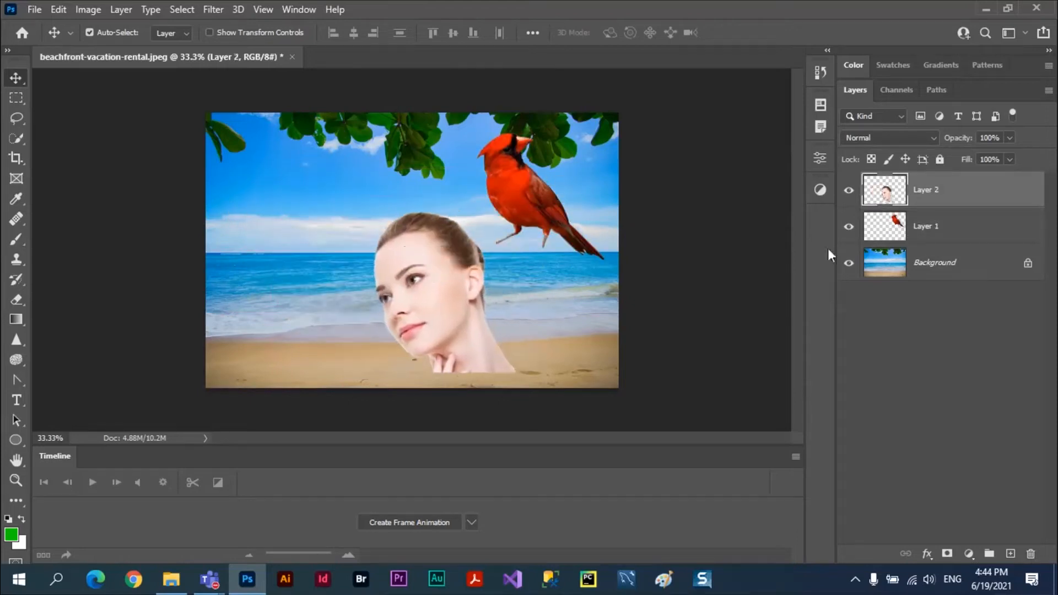
Step: Add a text layer reading "Fredom" in the sky at the upper left of the beach image
click(18, 401)
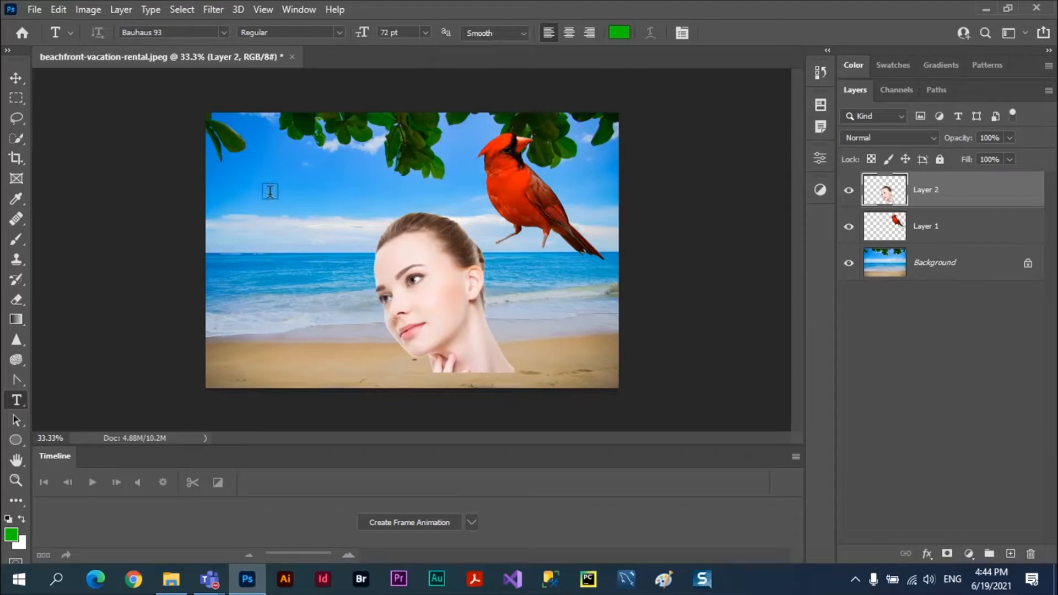
click(268, 178)
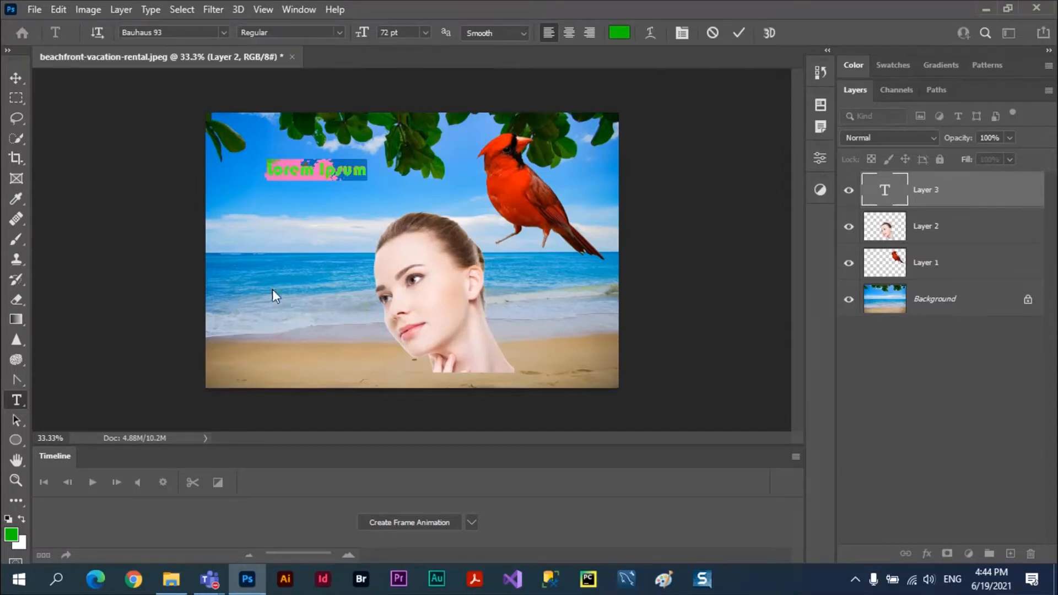
text(S)
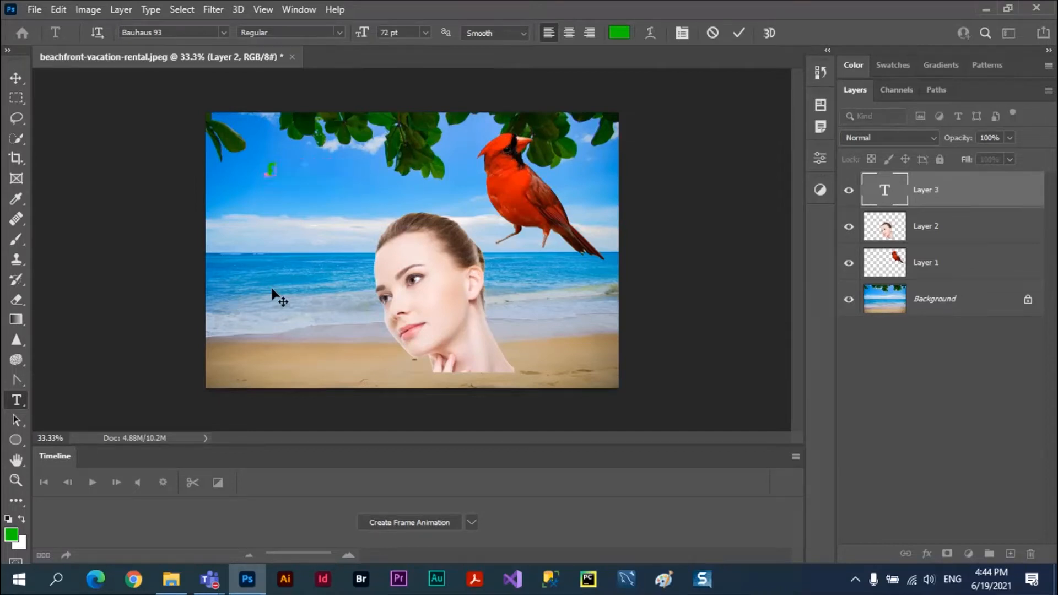
text(redom)
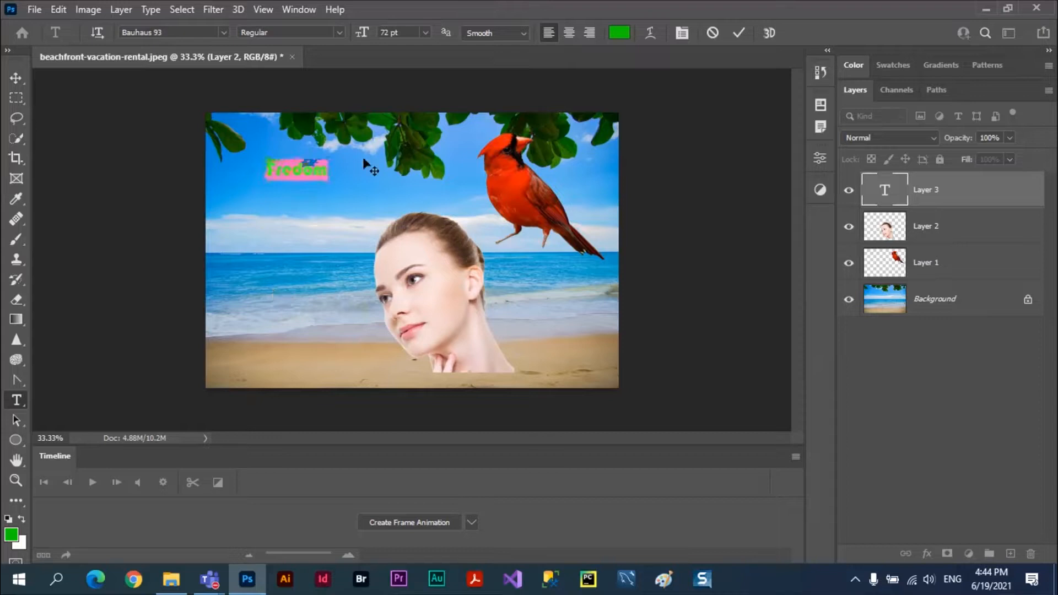
Step: Change the text colour to pure red, ff0000
click(618, 34)
click(742, 119)
click(777, 109)
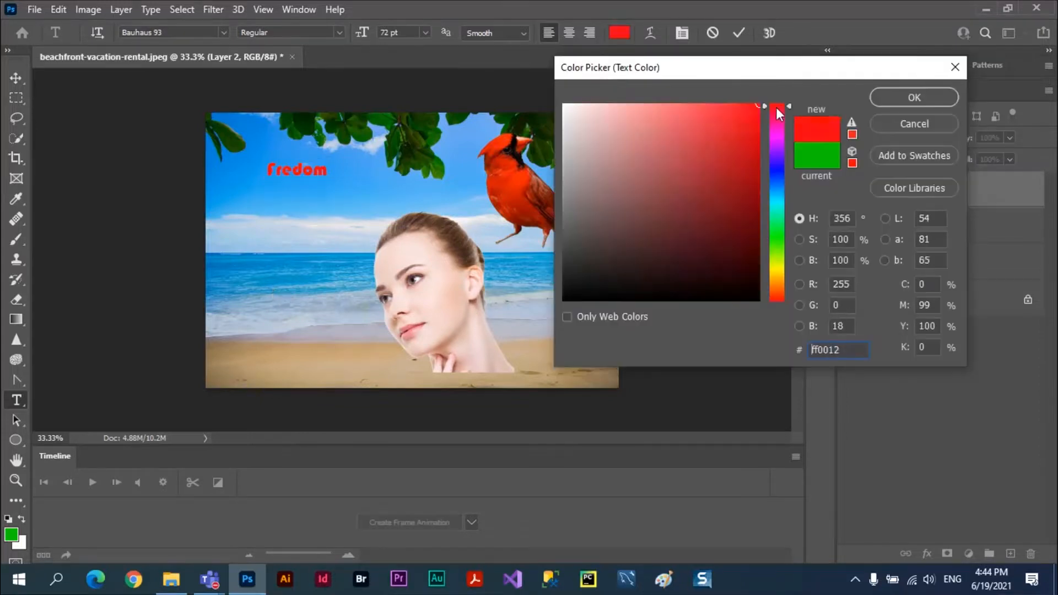
drag(776, 109, 777, 103)
click(891, 99)
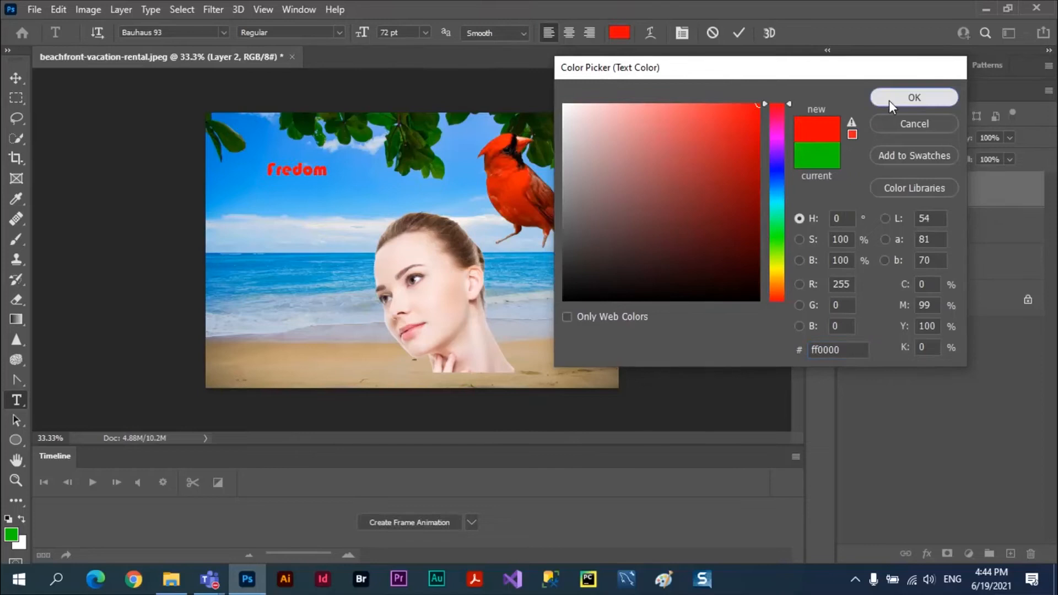
Step: Correct the text's spelling to "Freedom" and commit the text layer
click(293, 175)
text(e)
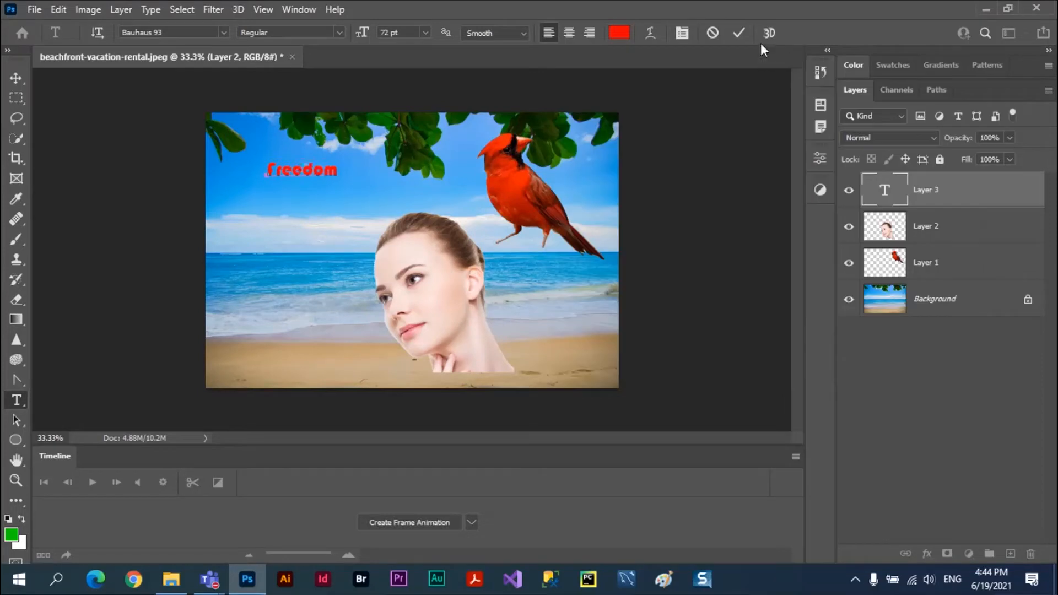
click(739, 32)
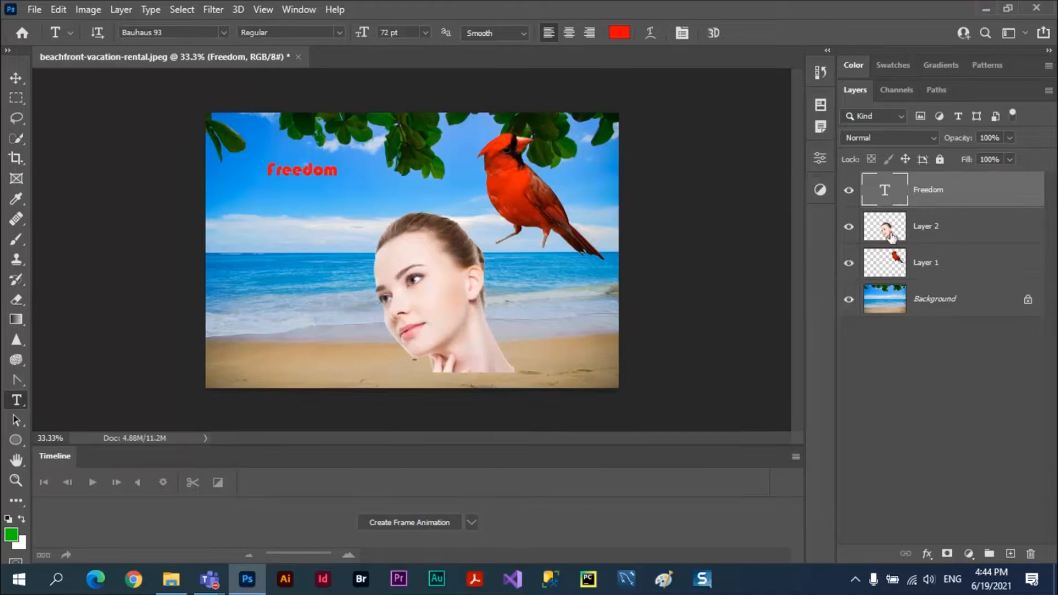
Step: Switch to the Move tool and create a frame animation for the beach composition
click(16, 78)
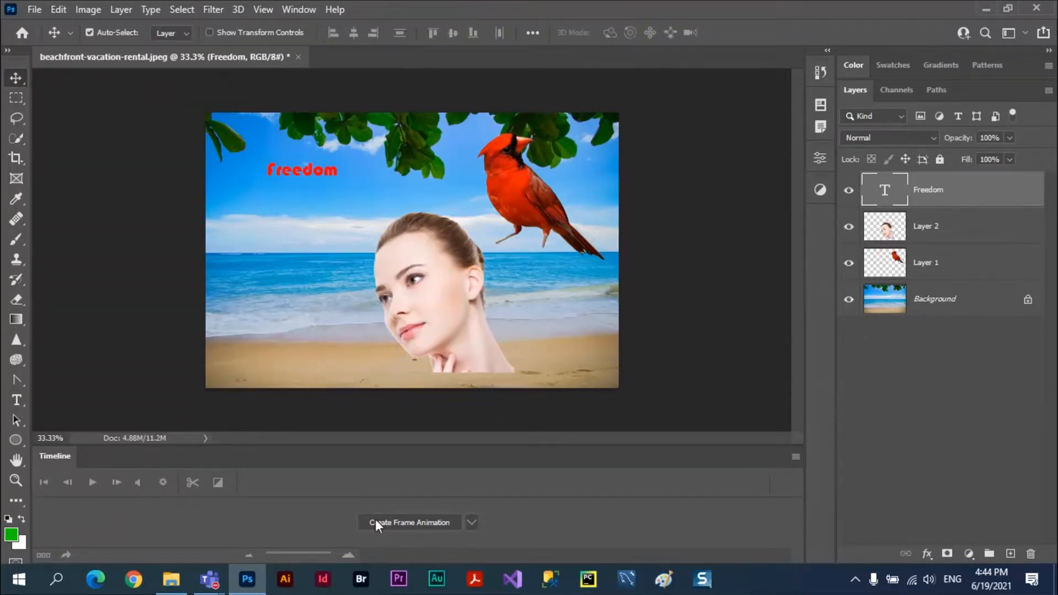
click(414, 531)
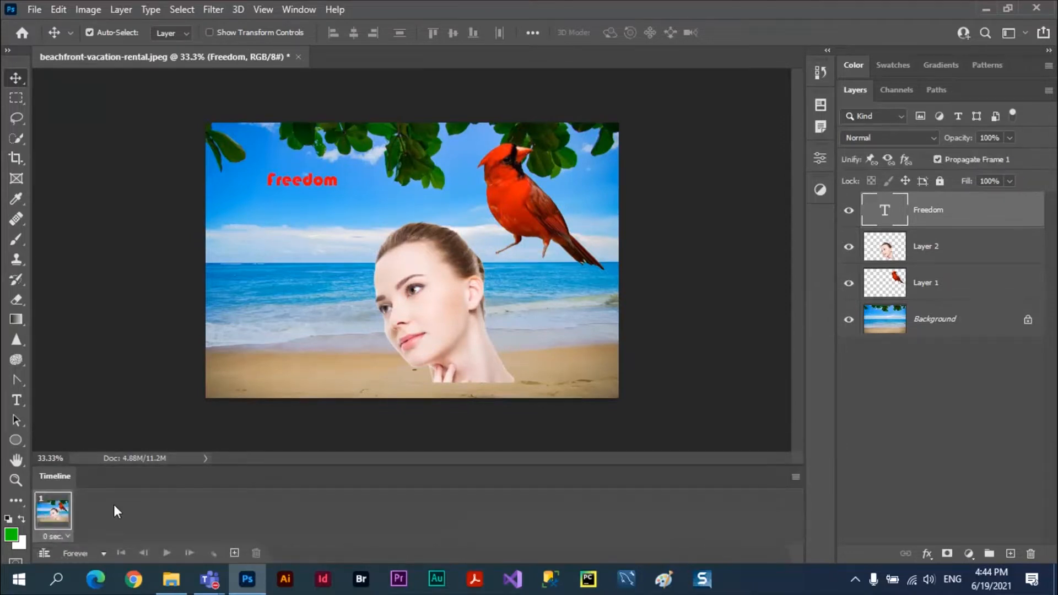
Step: Add a second animation frame, and in frame 1 hide the Freedom text, Layer 2 and Layer 1, leaving only the Background
click(797, 480)
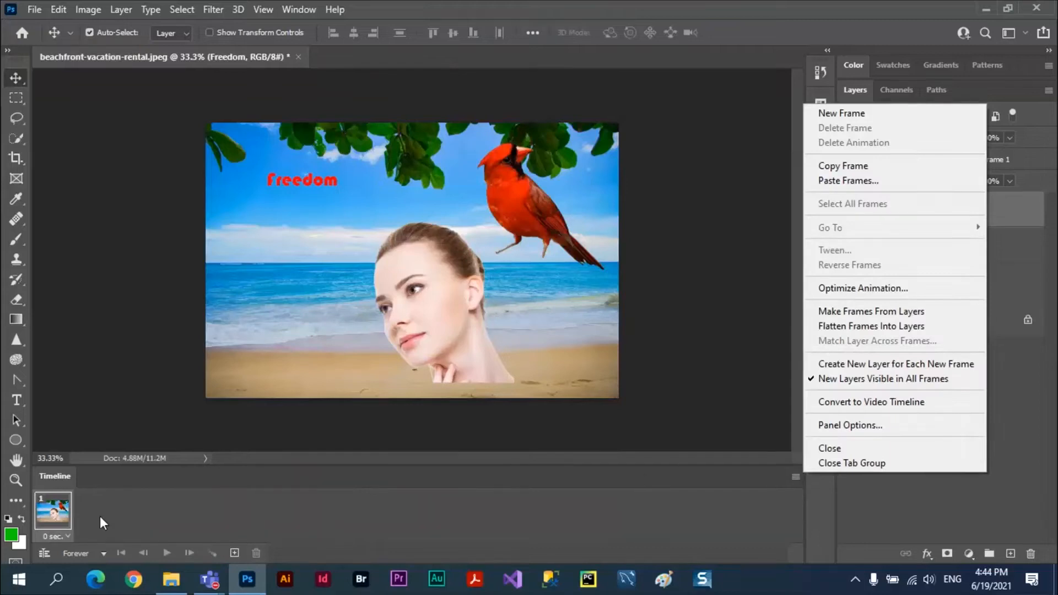
click(59, 525)
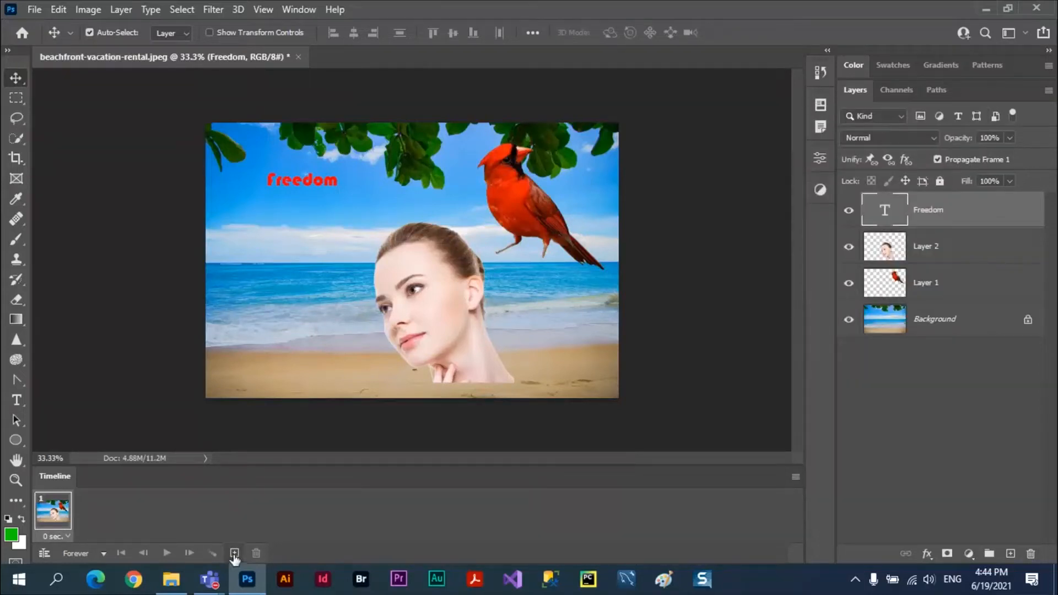
click(235, 554)
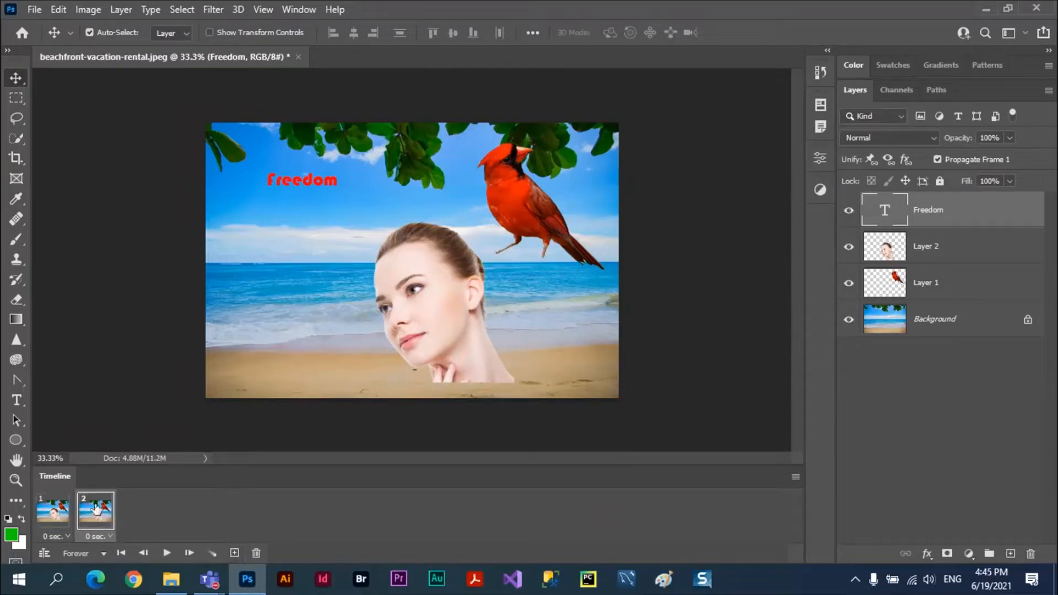
click(45, 518)
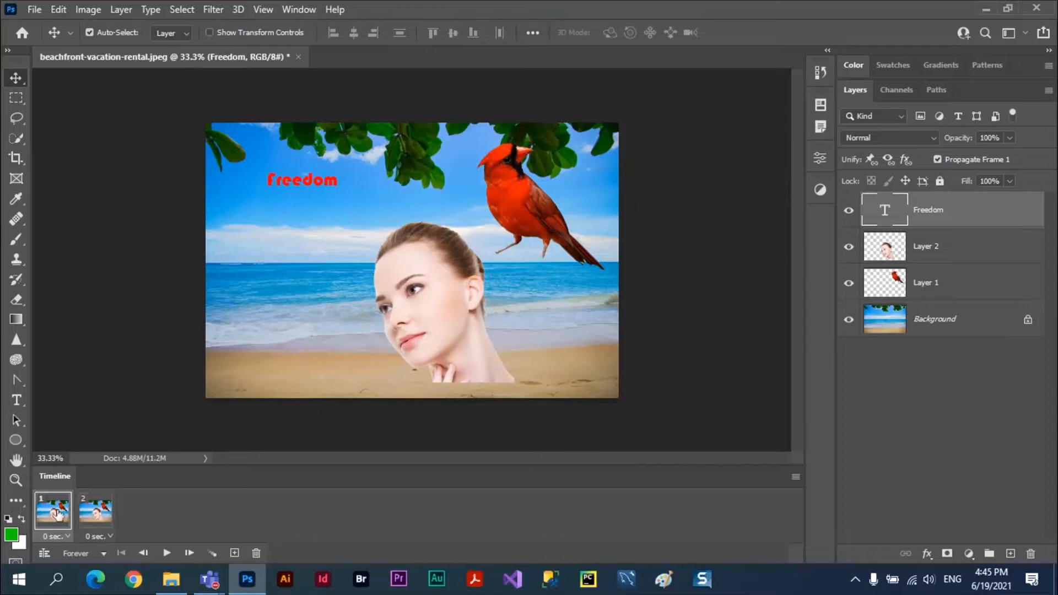
click(849, 211)
click(849, 247)
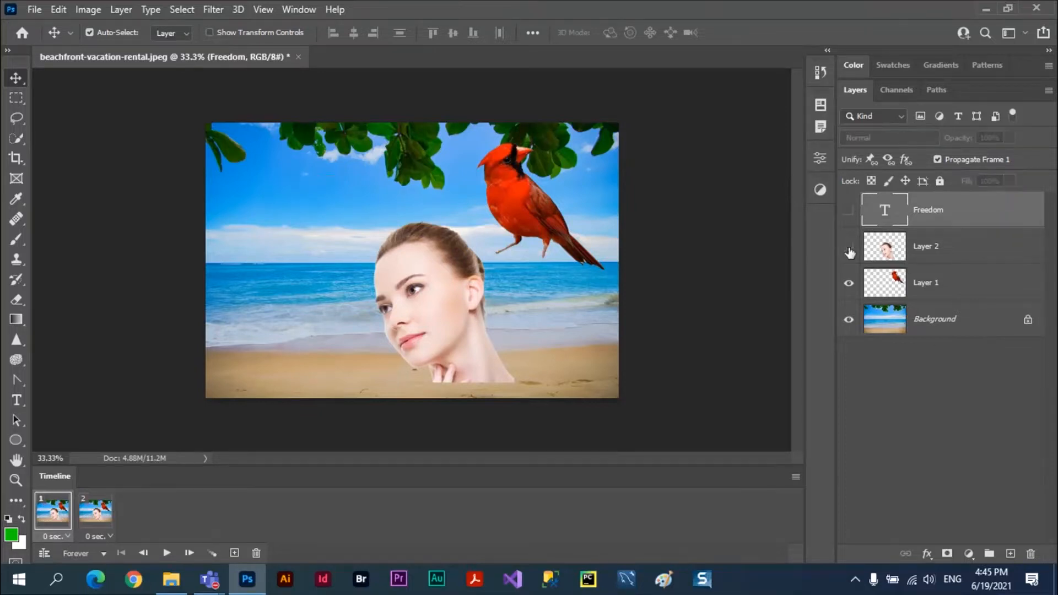
click(849, 284)
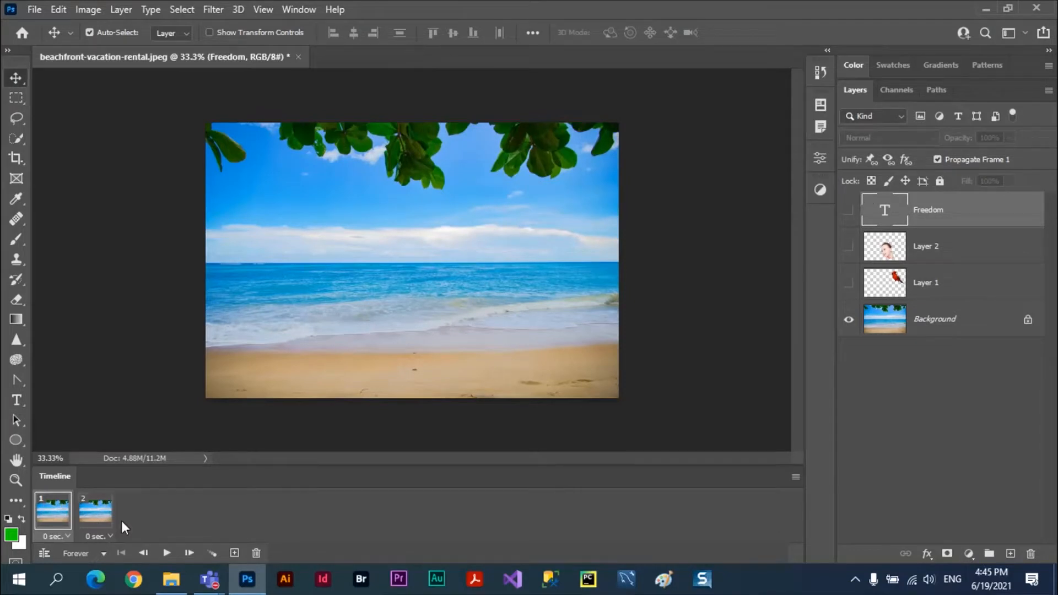
Step: Show the cardinal's Layer 1 in frame 2, and add a third frame that also shows Layer 2 with the woman's head
click(99, 518)
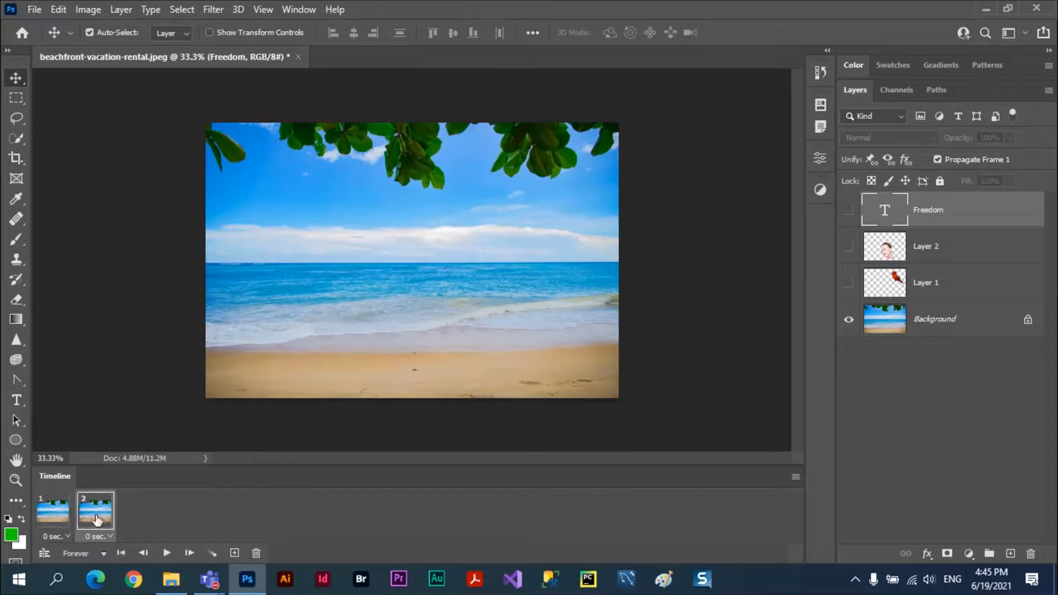
click(850, 284)
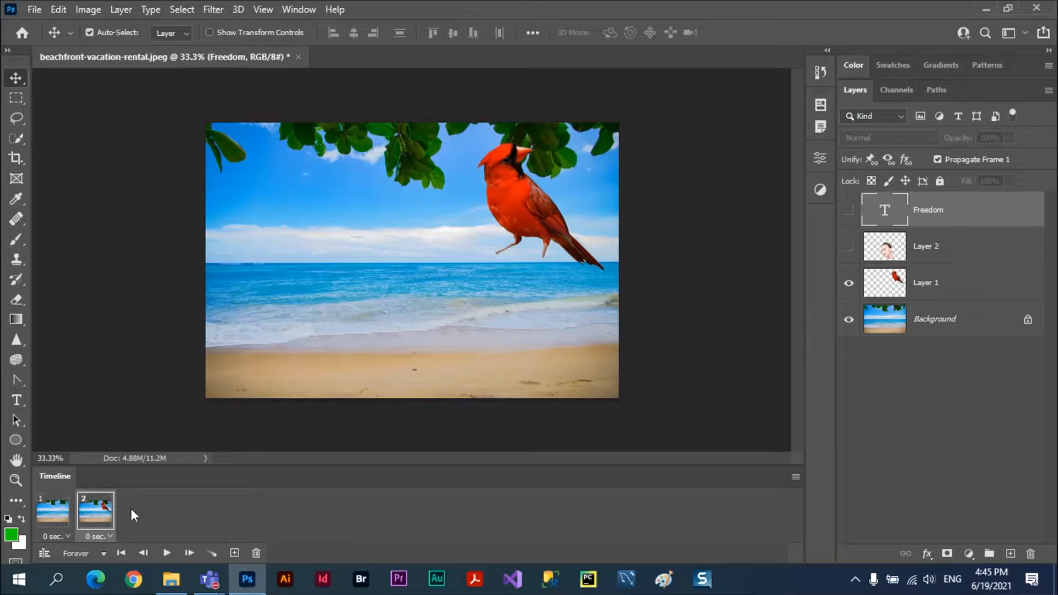
click(235, 552)
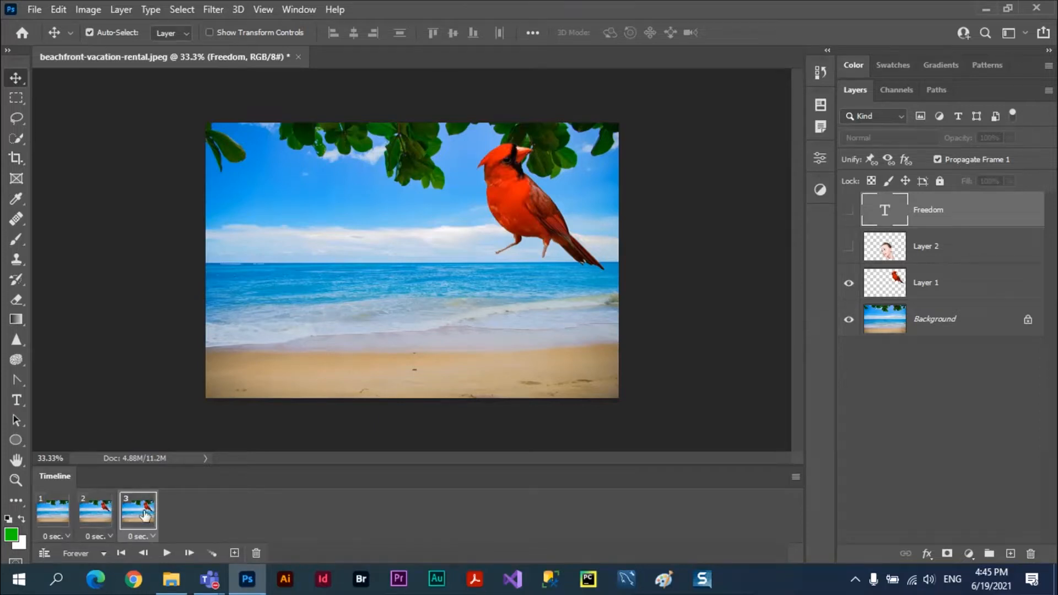
click(849, 246)
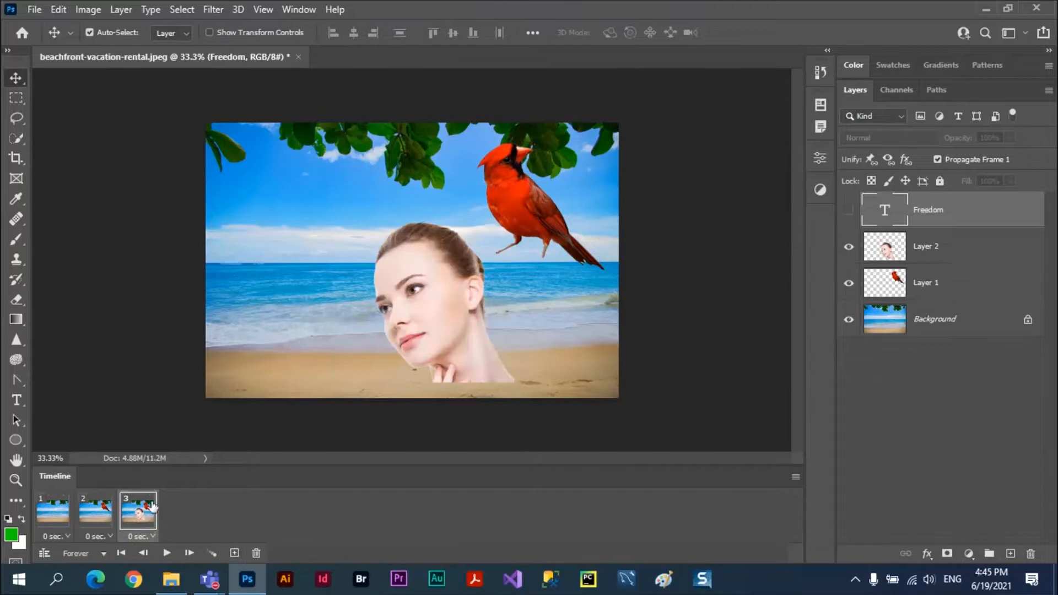
Step: Add a fourth frame that also shows the Freedom text layer
click(235, 553)
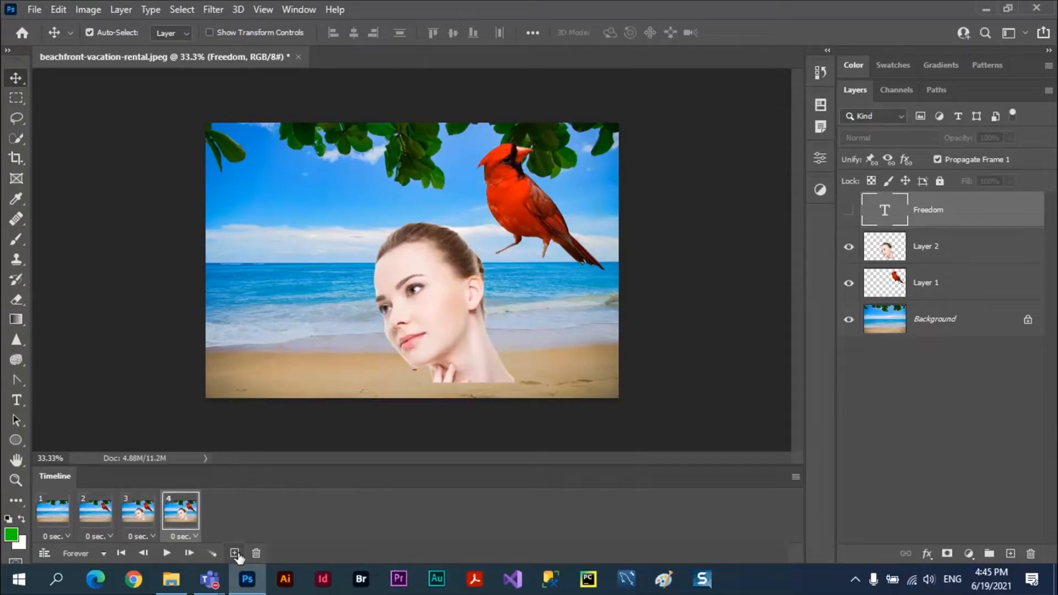
click(849, 211)
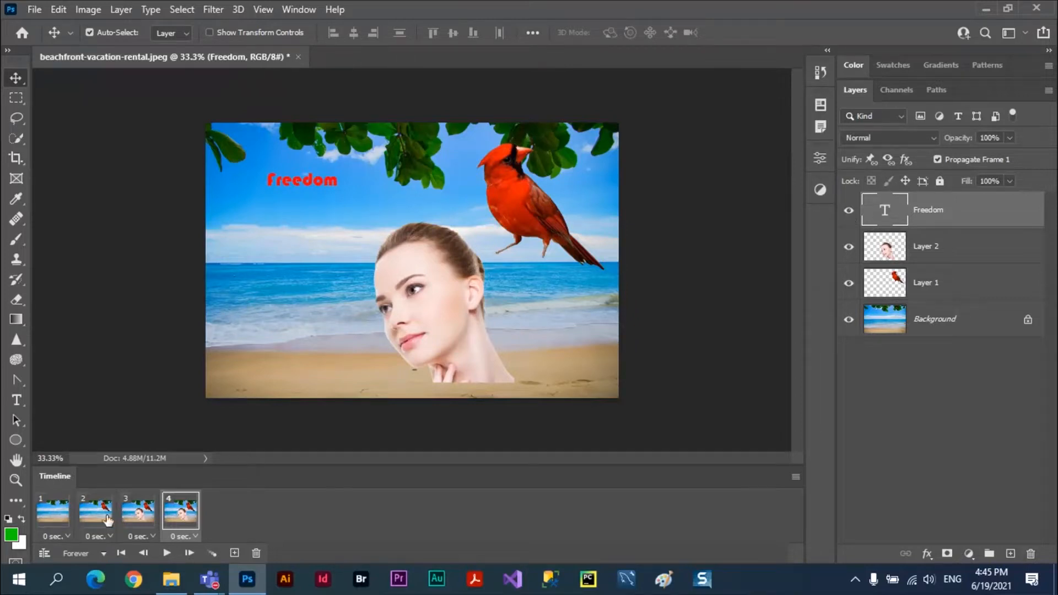
Step: Check the layers displayed in each of the four frames, and preview the animation's playback
click(52, 513)
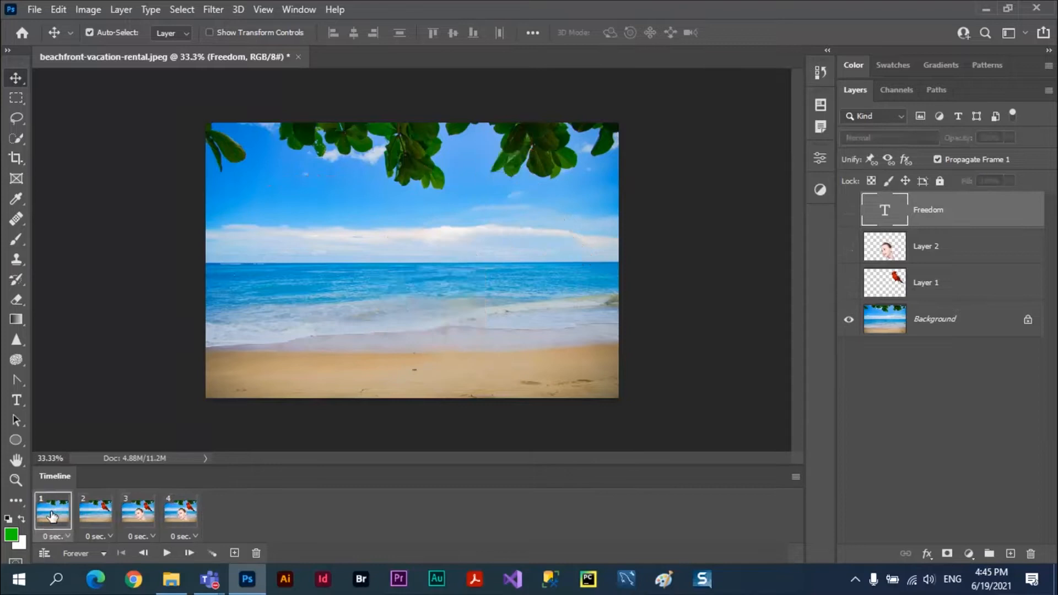
click(97, 511)
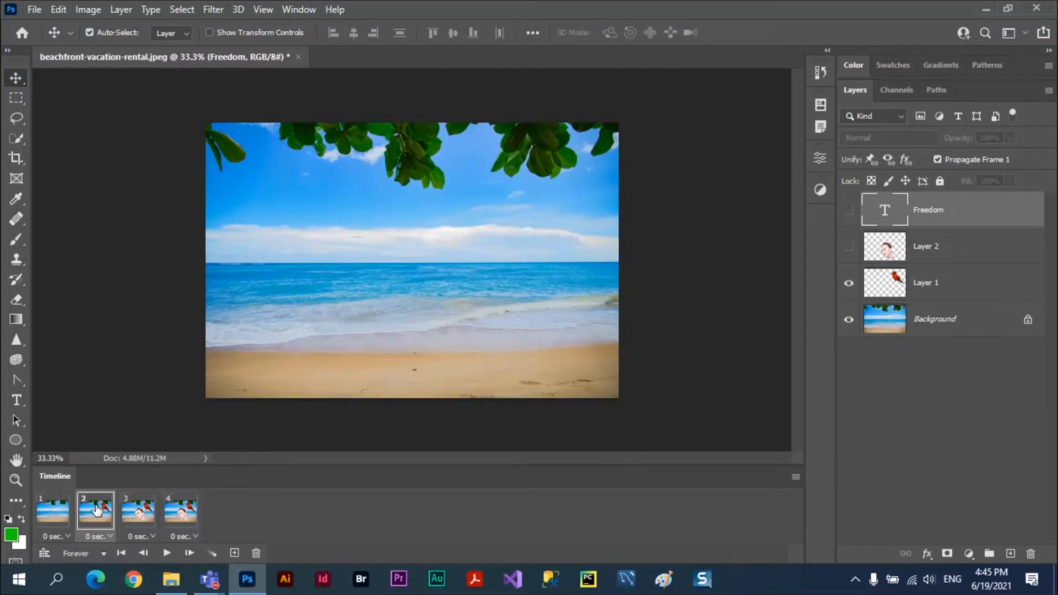
click(138, 511)
click(178, 513)
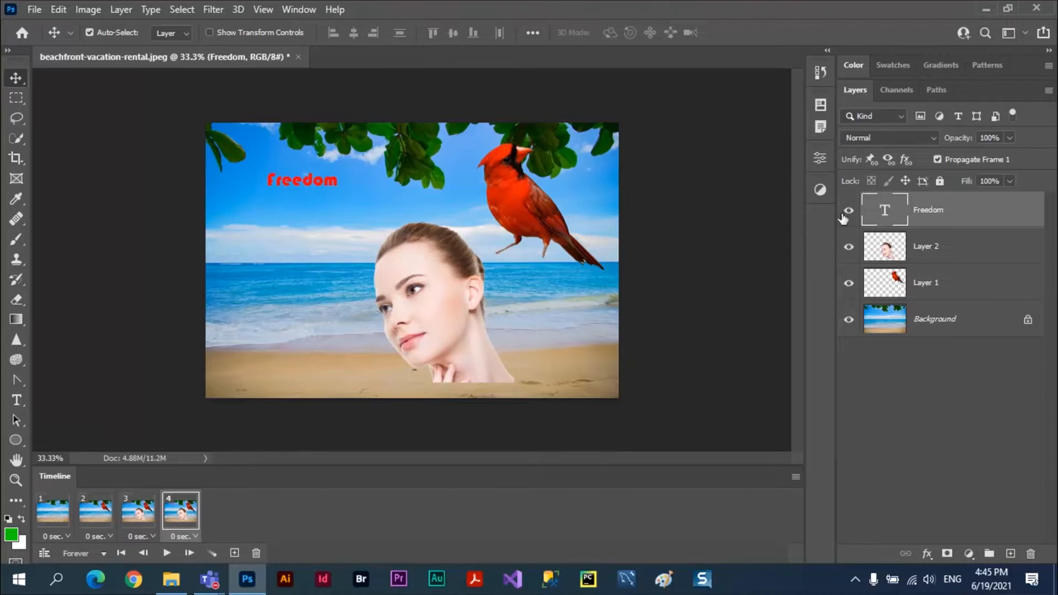
click(146, 516)
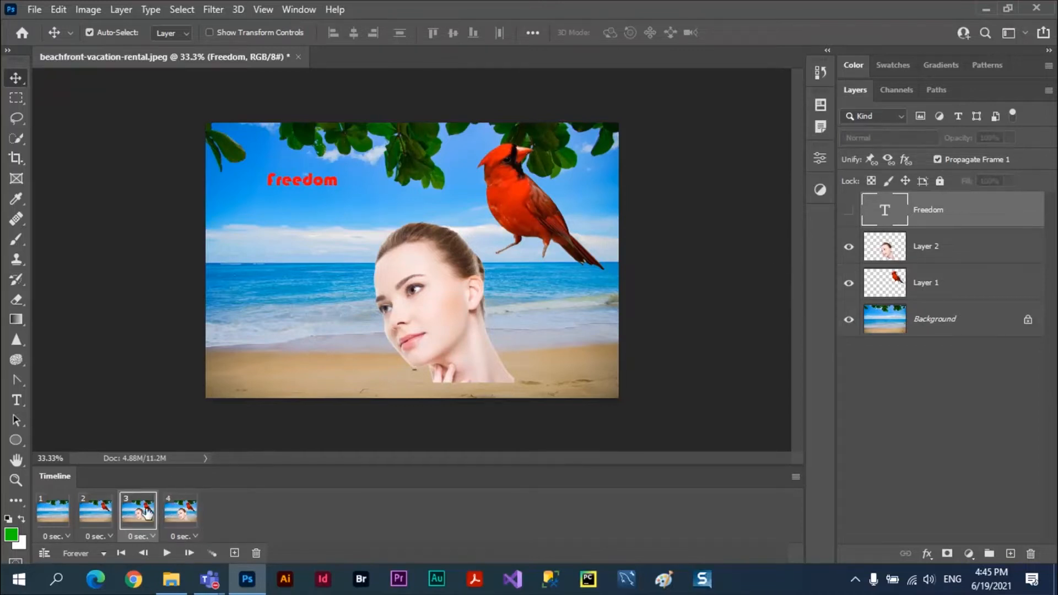
click(167, 553)
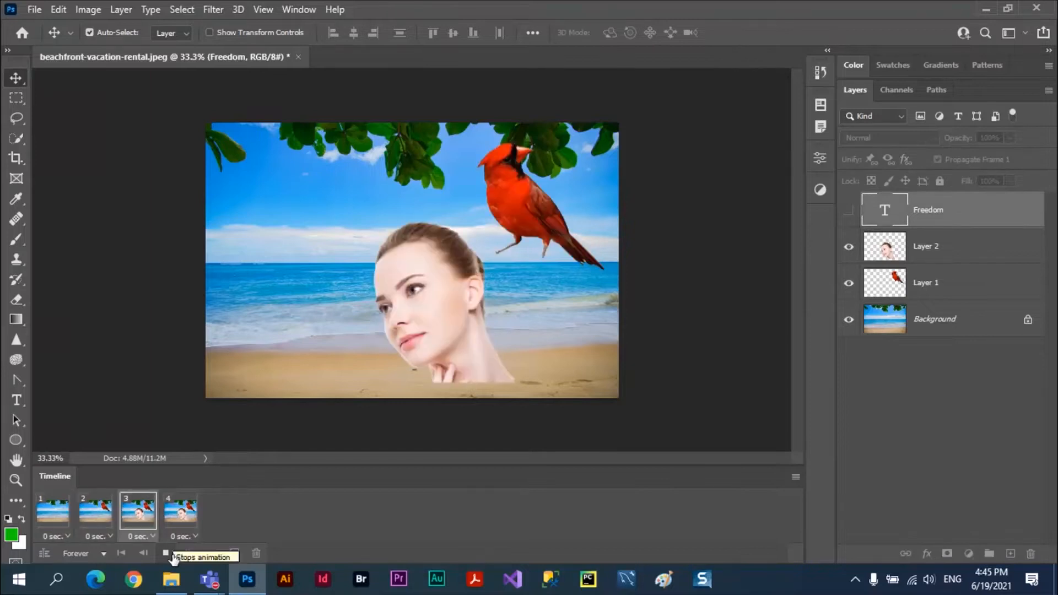
click(167, 554)
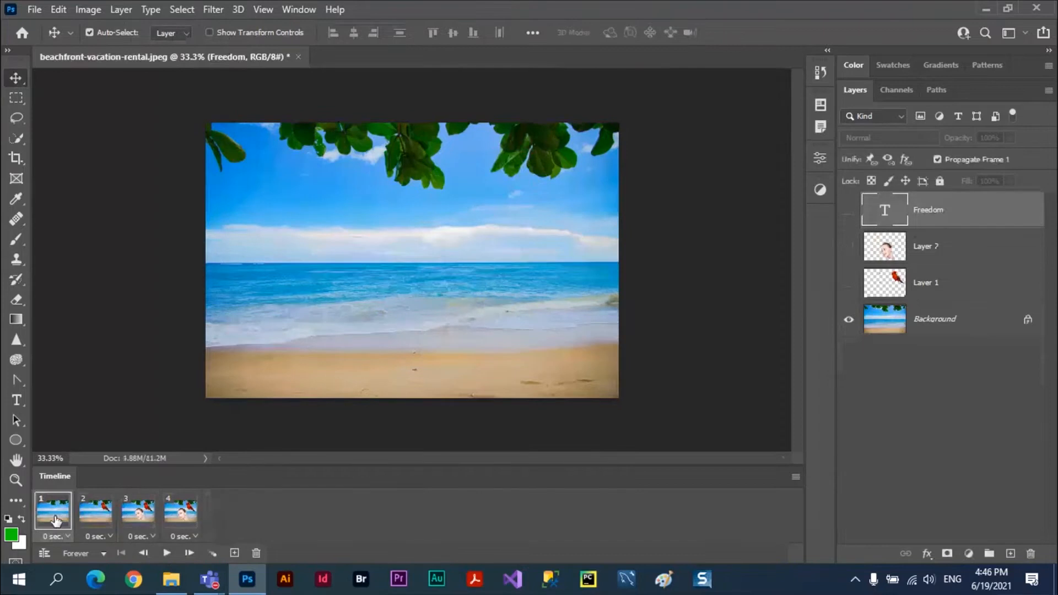
Step: Set the delay of all four frames to 1 second and play the animation
shift+click(187, 516)
click(151, 537)
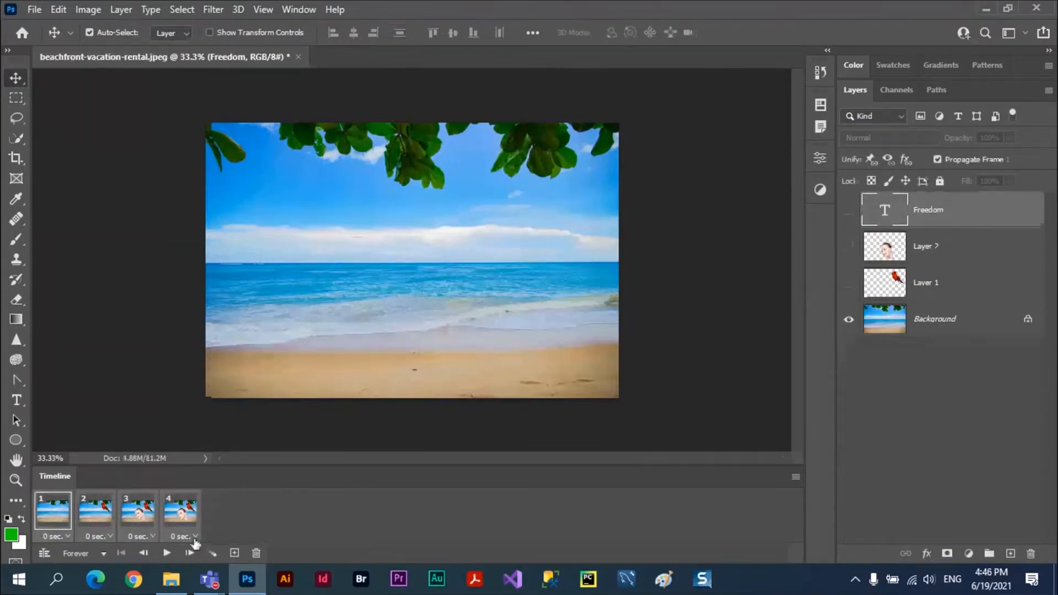
click(200, 436)
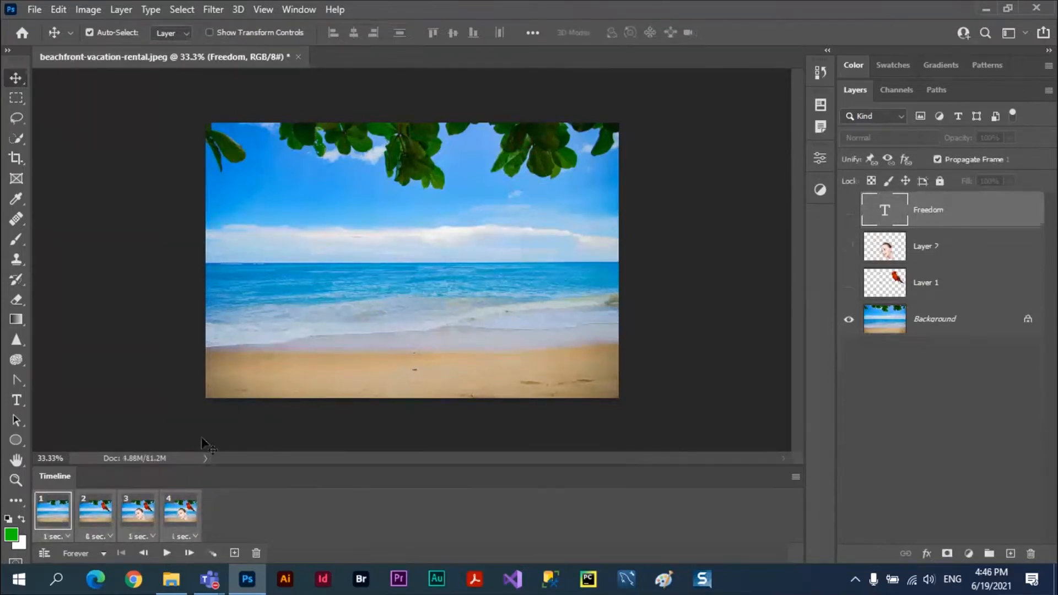
click(166, 553)
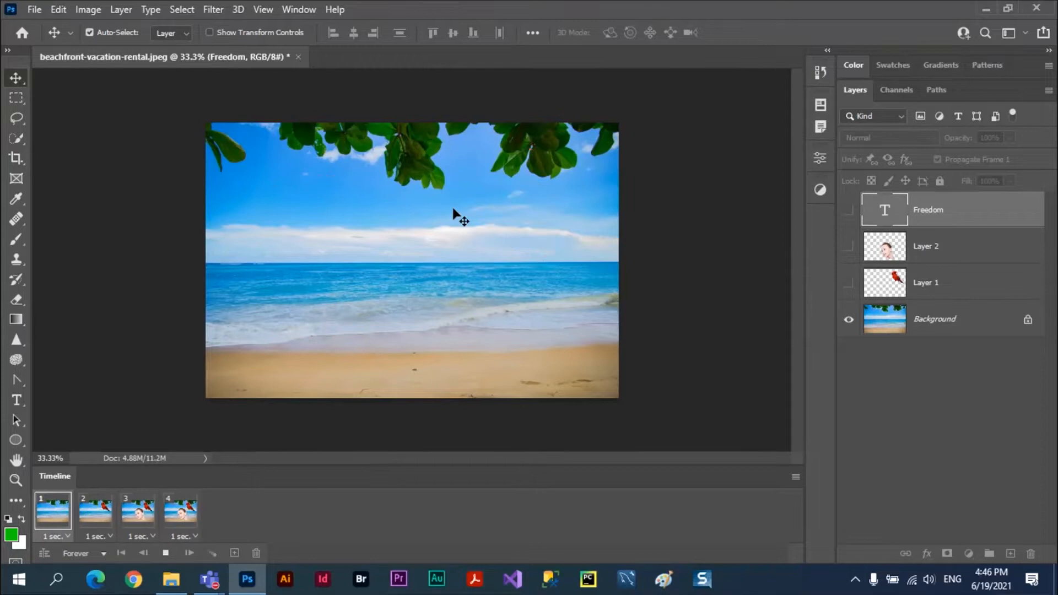
Step: Export the animation with Save for Web as the GIF beachfront-vacation-rental.gif on the Desktop, looping forever
click(34, 13)
mouse_move(128, 238)
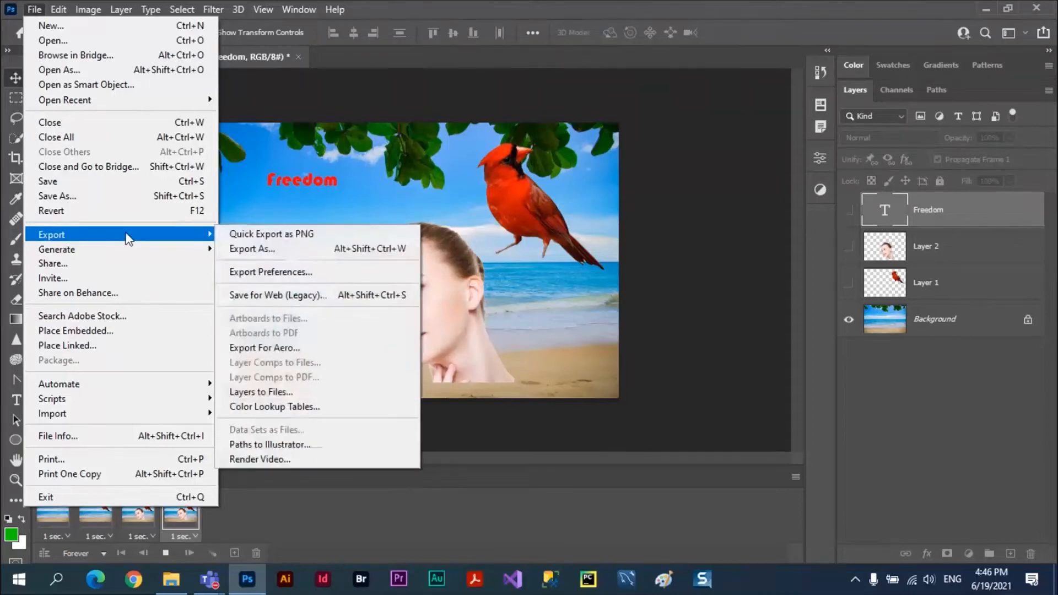
click(313, 295)
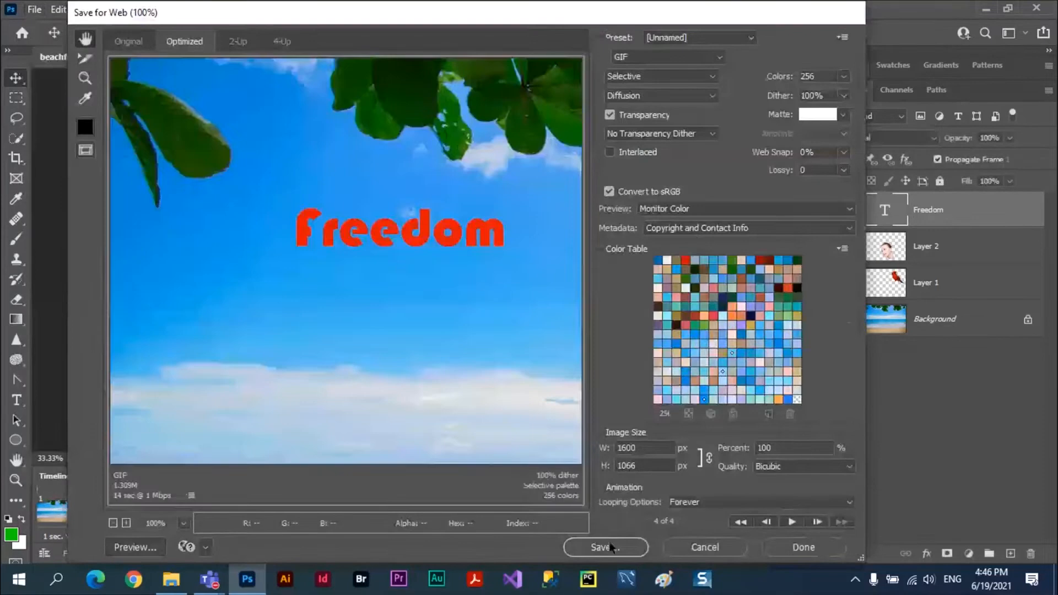
click(608, 551)
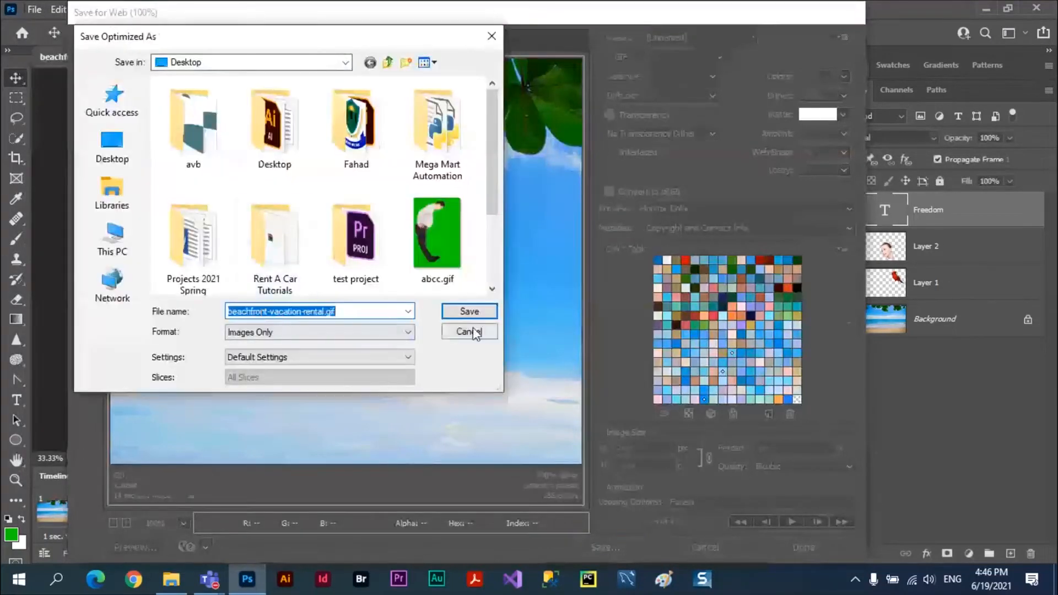
click(472, 332)
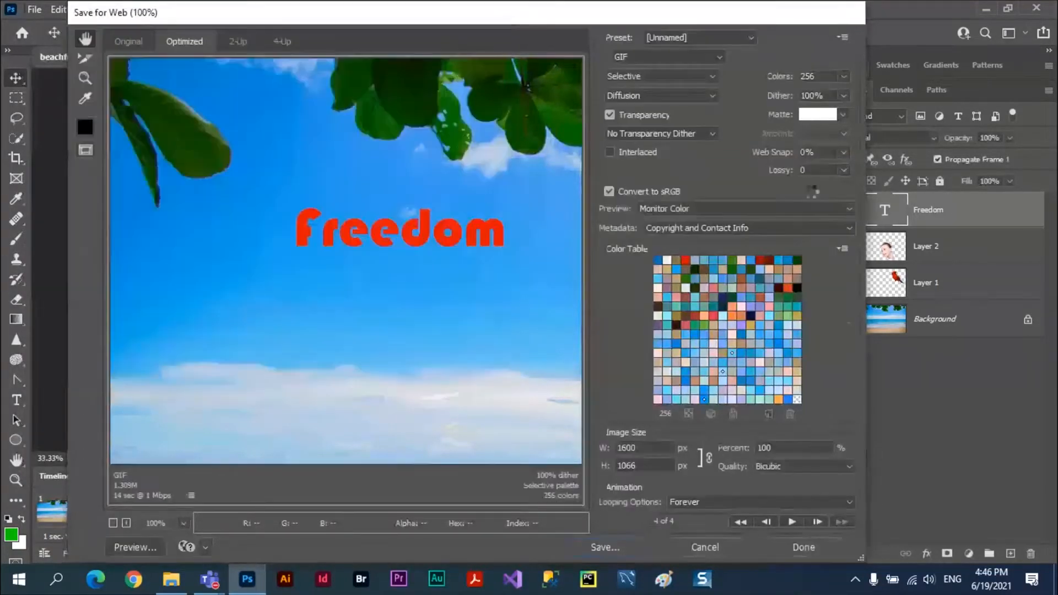
click(801, 551)
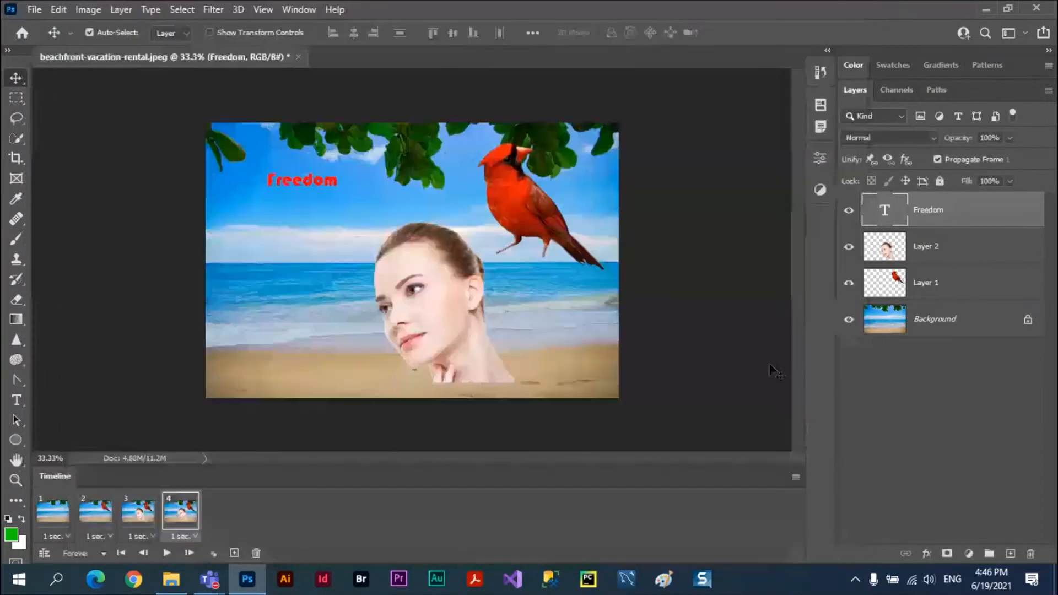
Step: Watch the exported beachfront-vacation-rental.gif from the desktop in Photos, close it and return to Photoshop
click(984, 10)
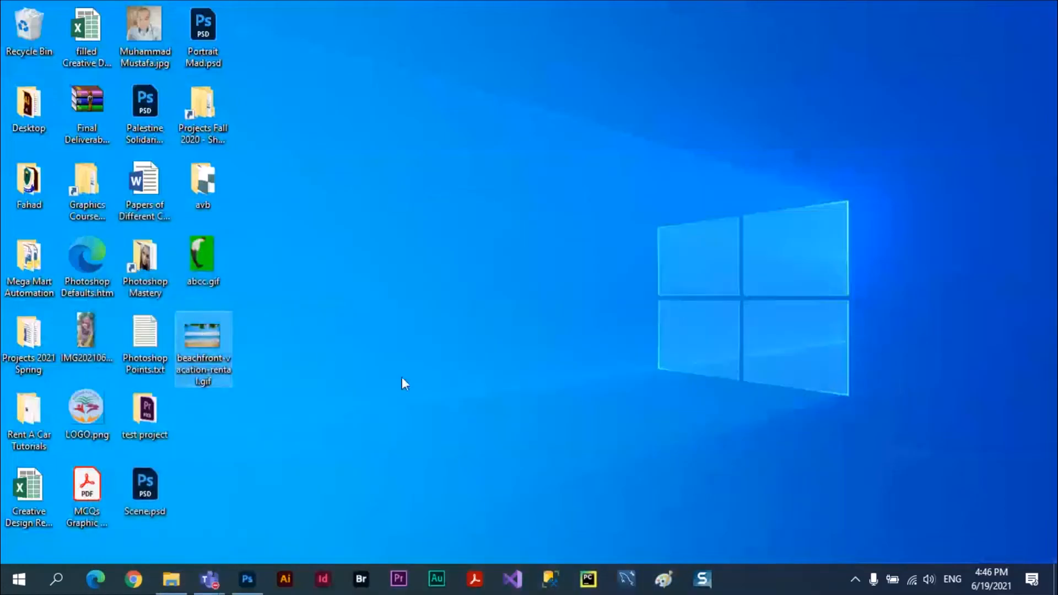
double_click(210, 337)
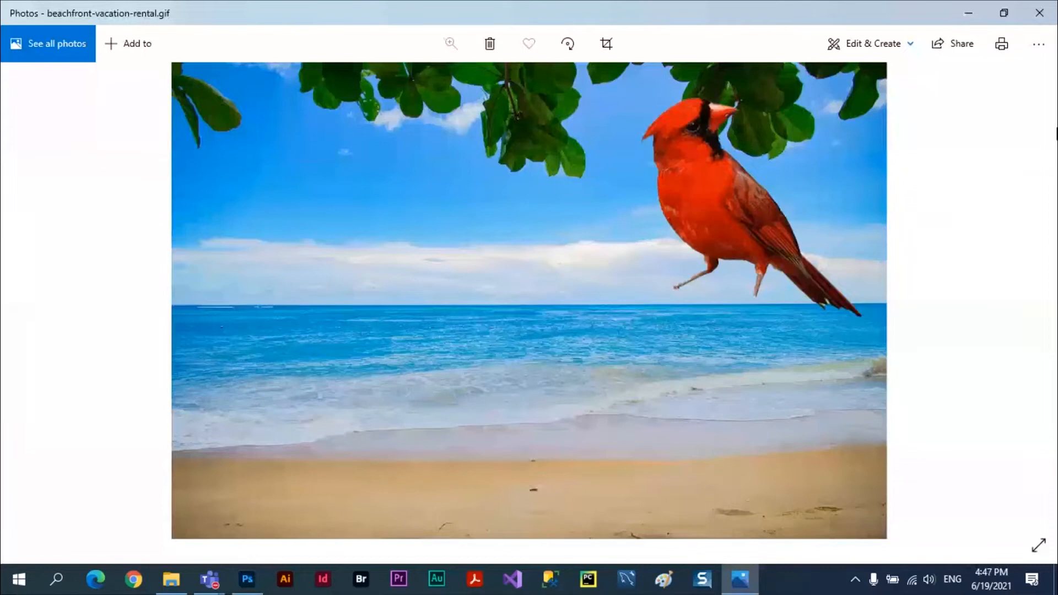
click(1039, 16)
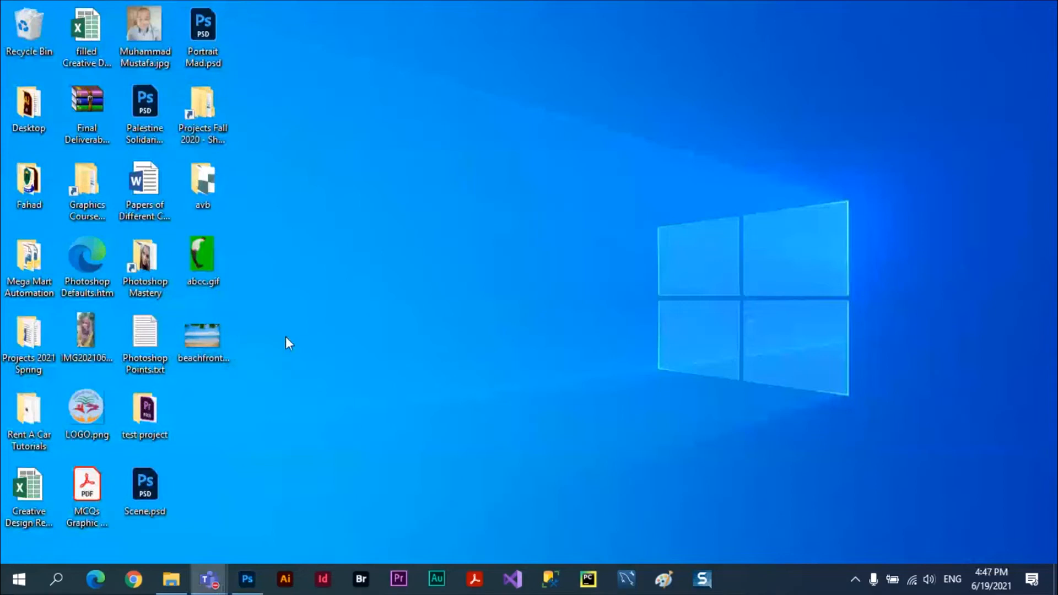
click(223, 275)
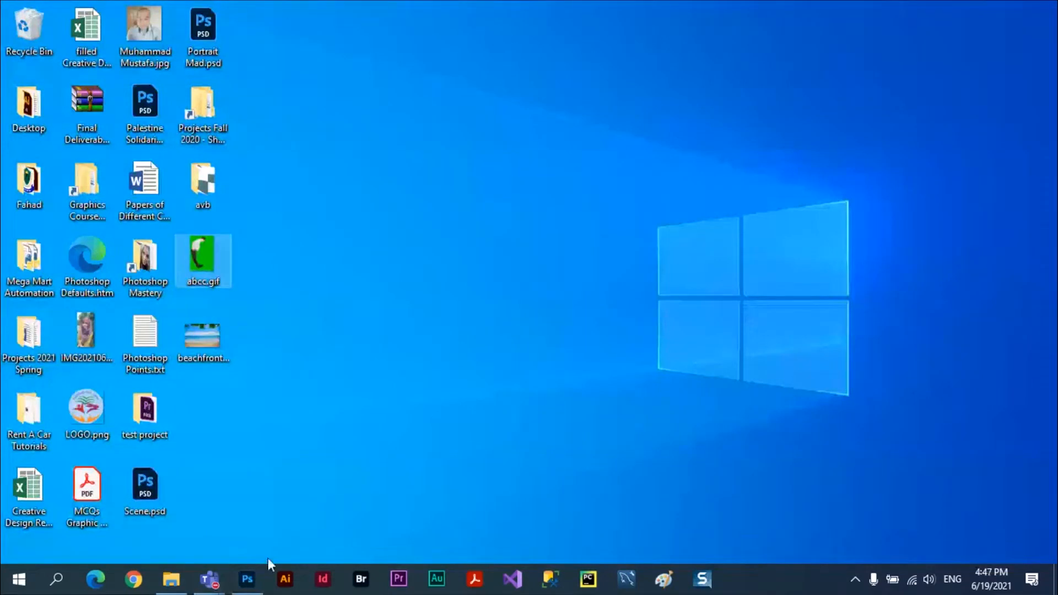
click(247, 580)
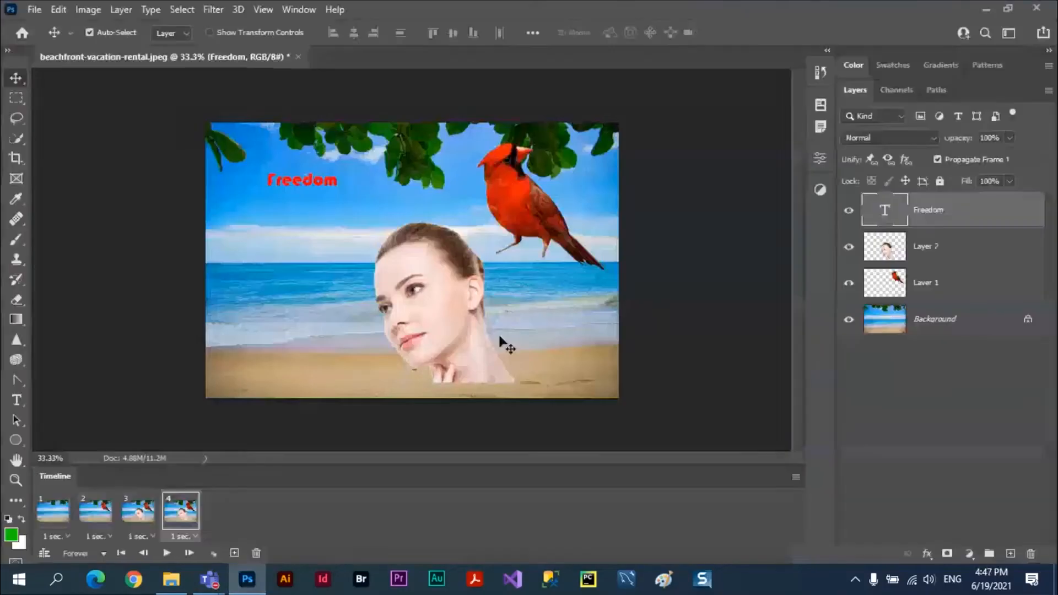
Step: Delete Layer 2, the woman's head, from the beach composition
click(529, 208)
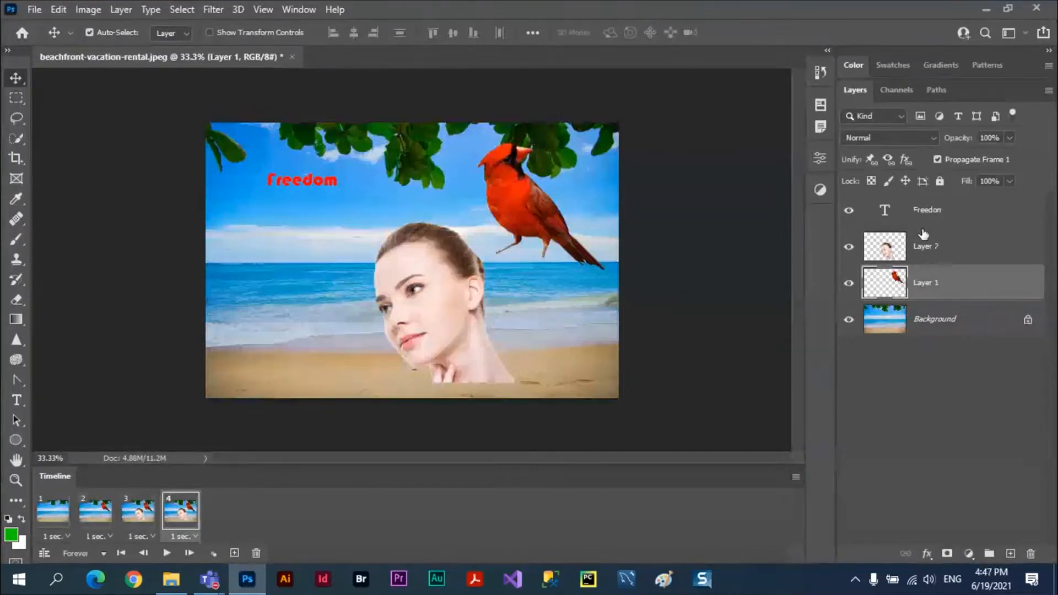
click(940, 213)
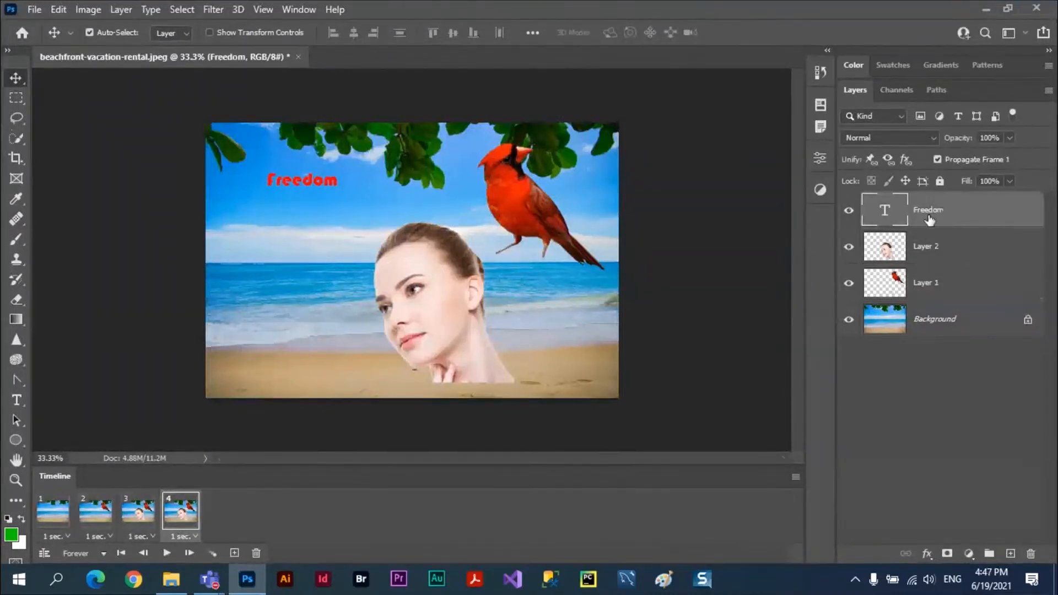
click(945, 256)
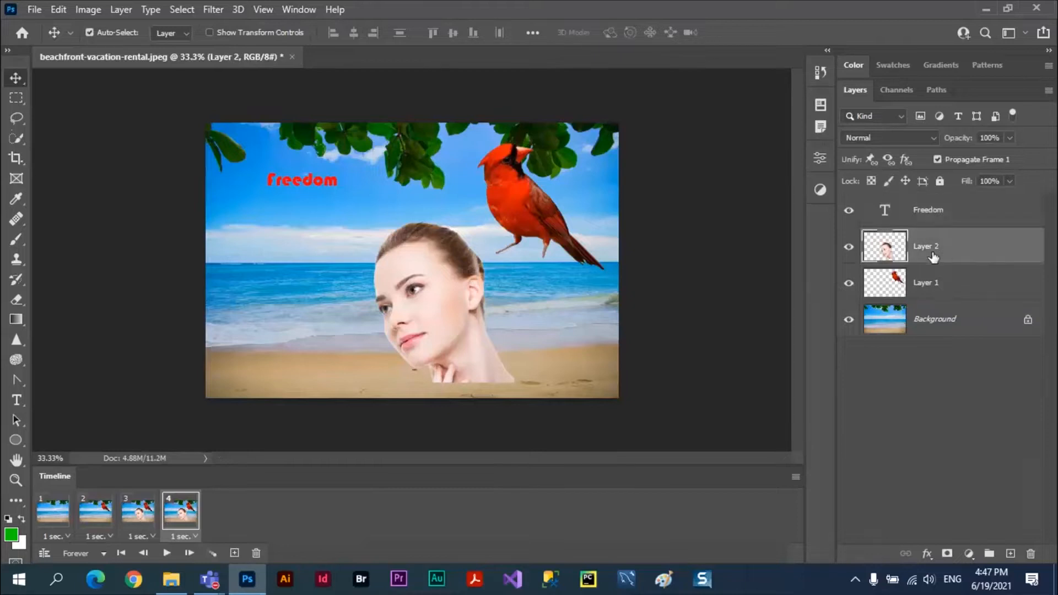
click(1029, 554)
click(457, 231)
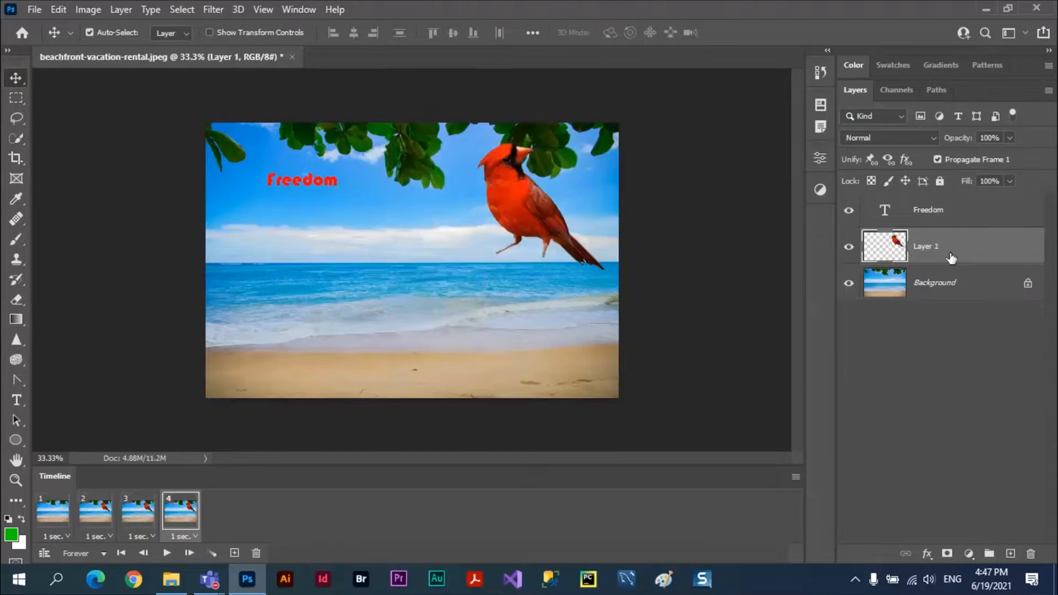
Step: Delete Layer 1, the cardinal, and move the Freedom text in frame 4 down onto the sea
click(1031, 555)
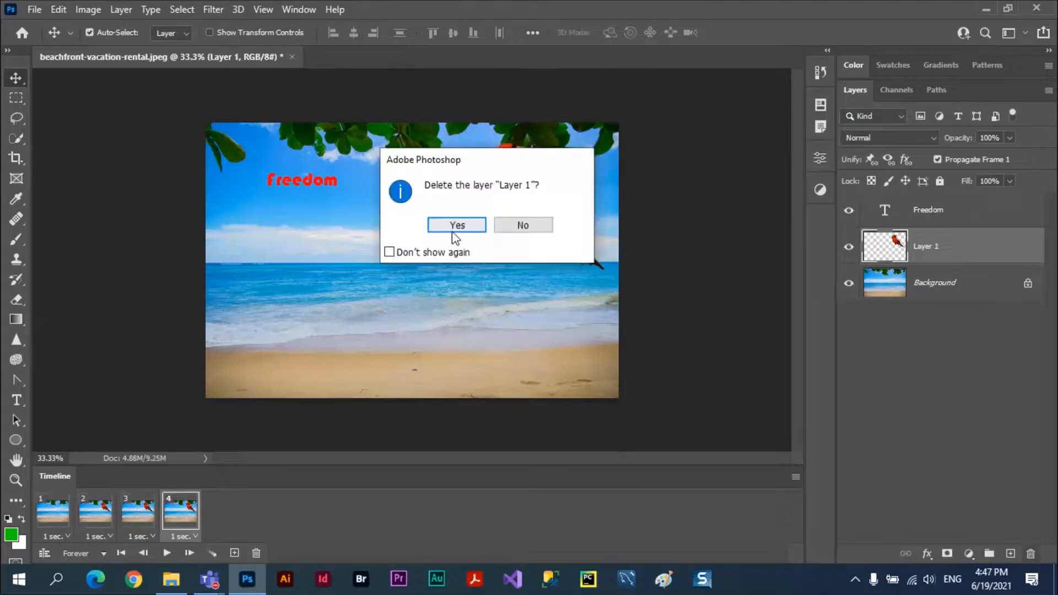
click(455, 236)
drag(326, 184, 448, 284)
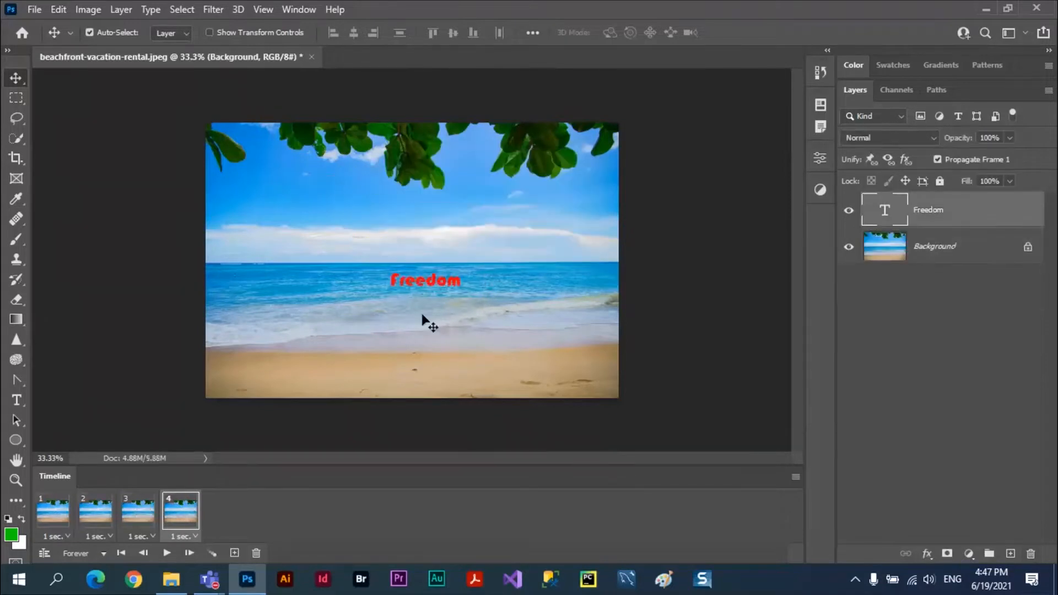
Step: Delete the extra animation frames so that a single frame with the plain beach is left
click(49, 524)
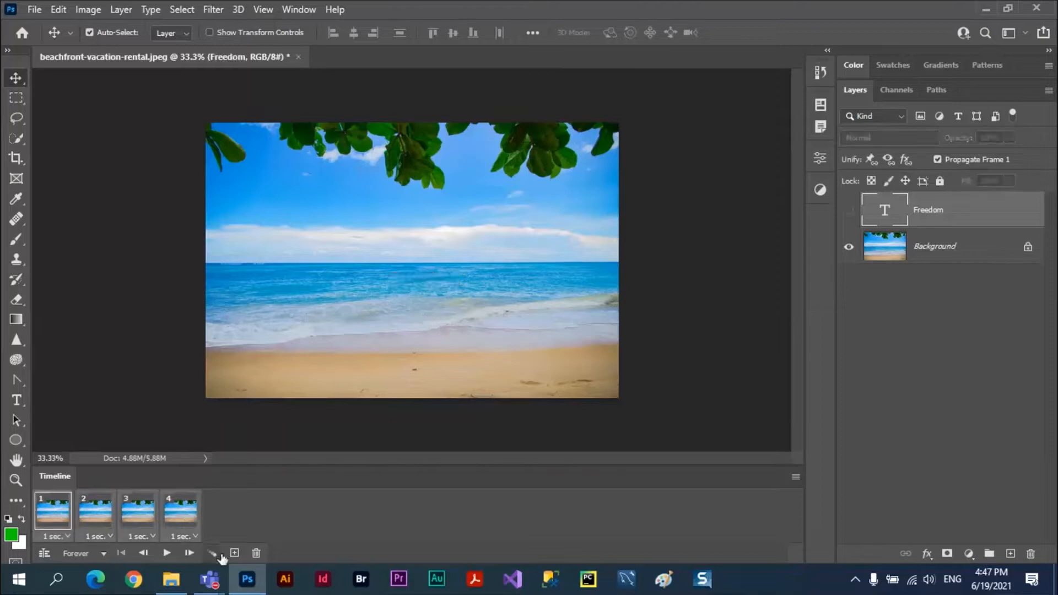
click(257, 554)
click(463, 237)
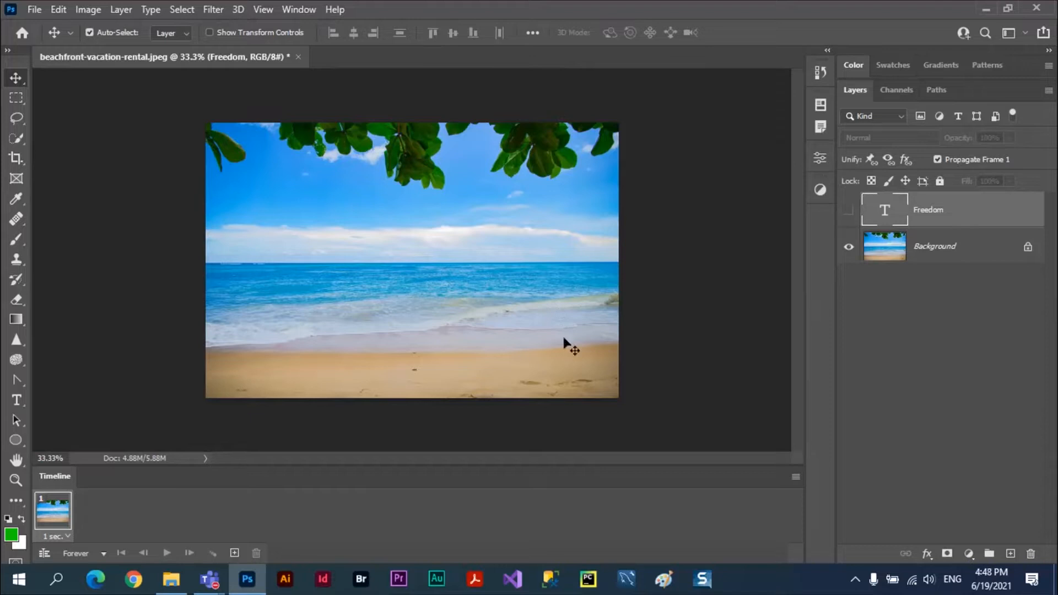
Step: Show the Freedom text layer in the single frame, enlarge it to about 416% and centre it over the sea
click(849, 211)
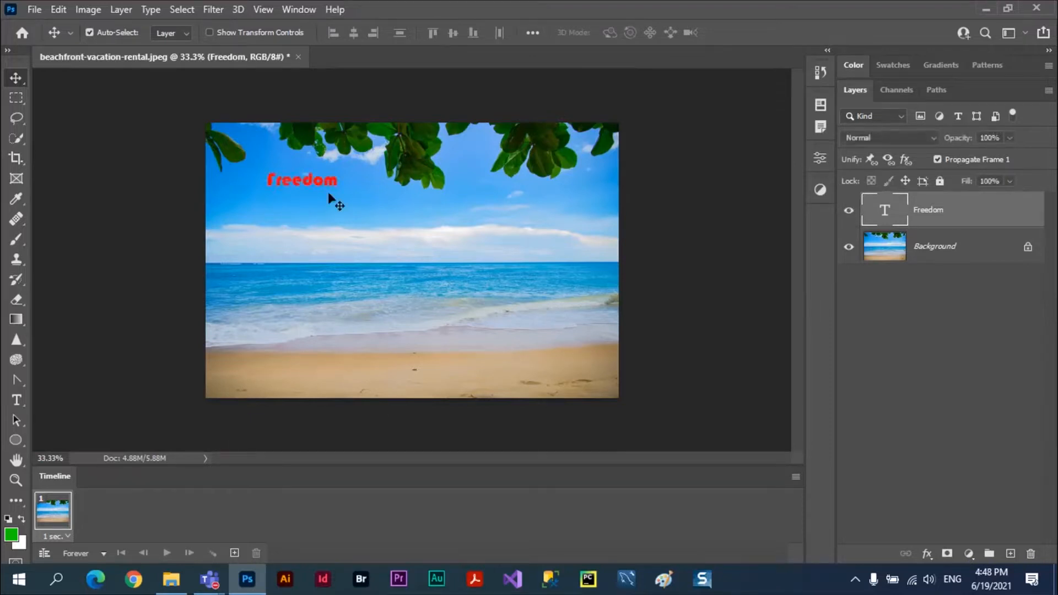
drag(309, 185, 359, 265)
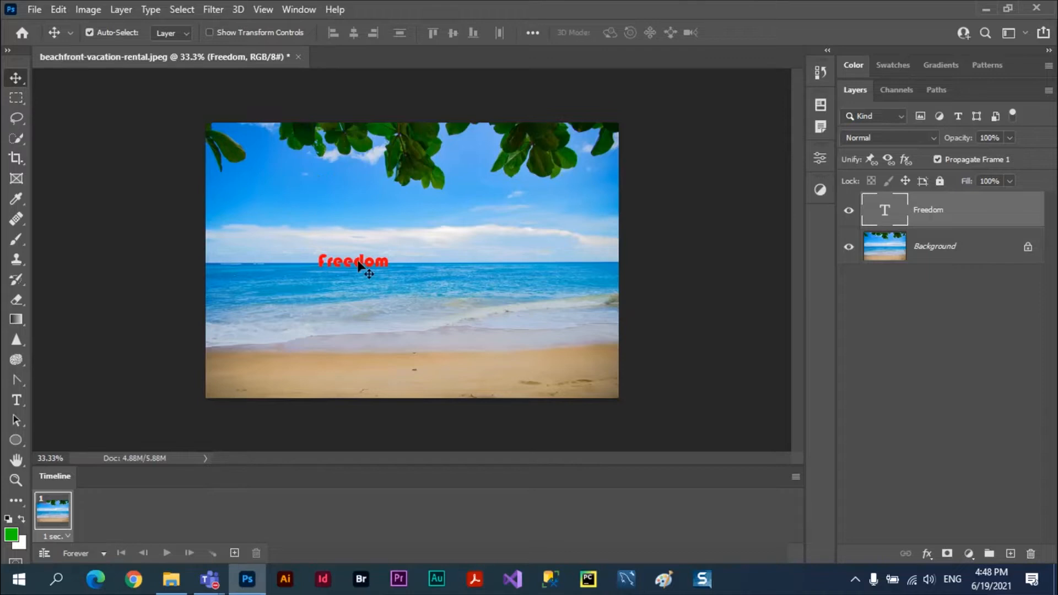
key(ctrl+t)
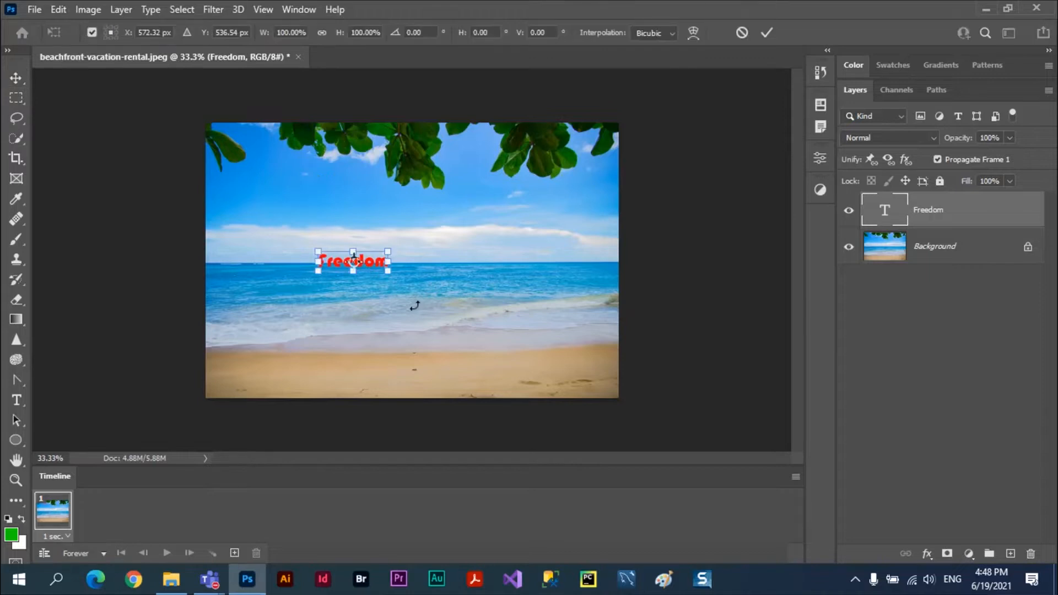
drag(388, 271, 584, 343)
drag(314, 246, 279, 232)
drag(462, 295, 453, 286)
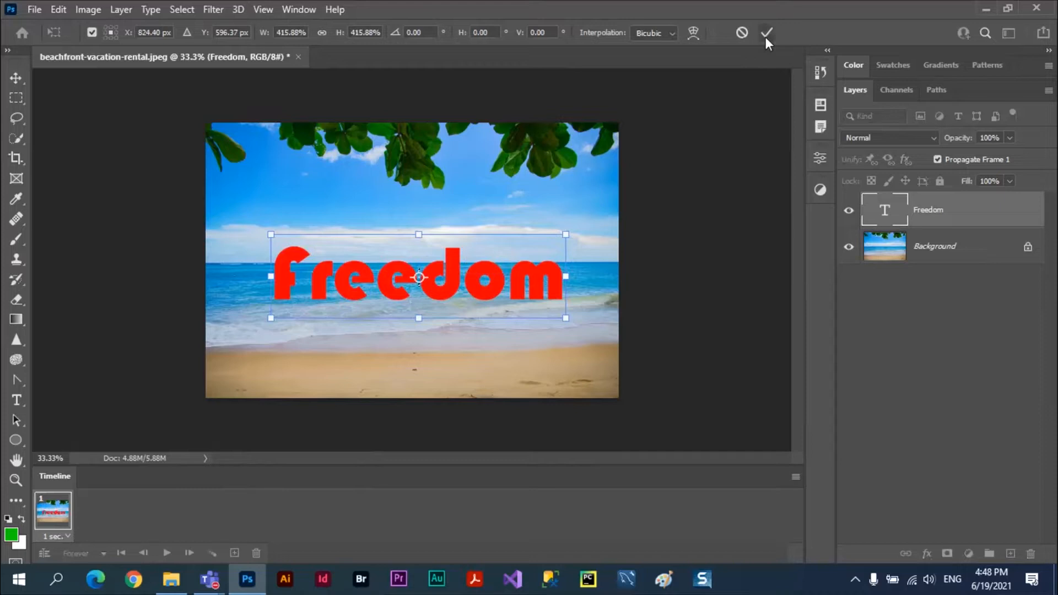
click(768, 33)
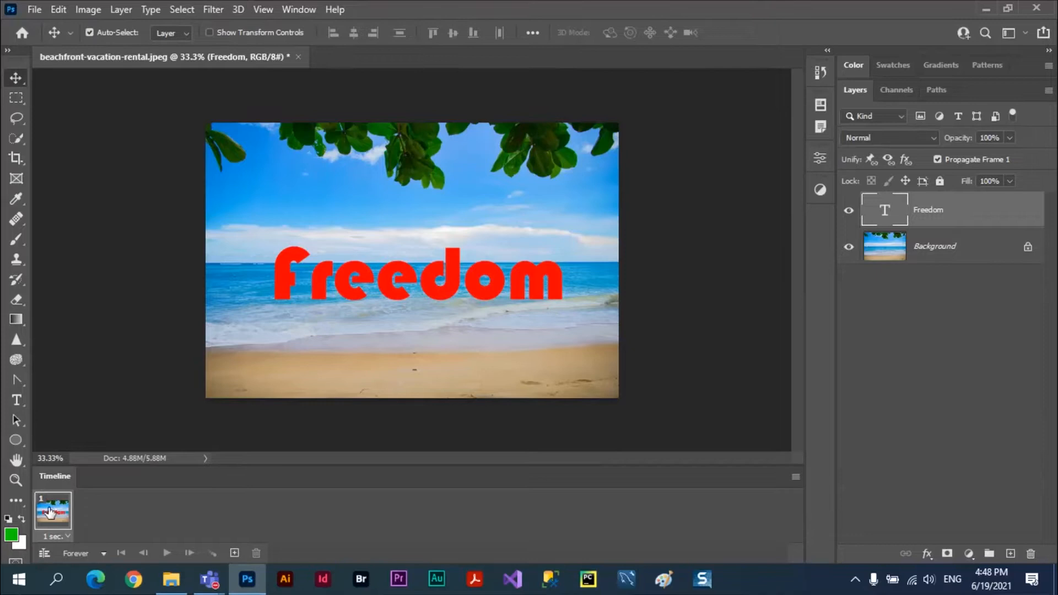
Step: Add a second animation frame and move the Freedom text up about 24 px in it
click(234, 553)
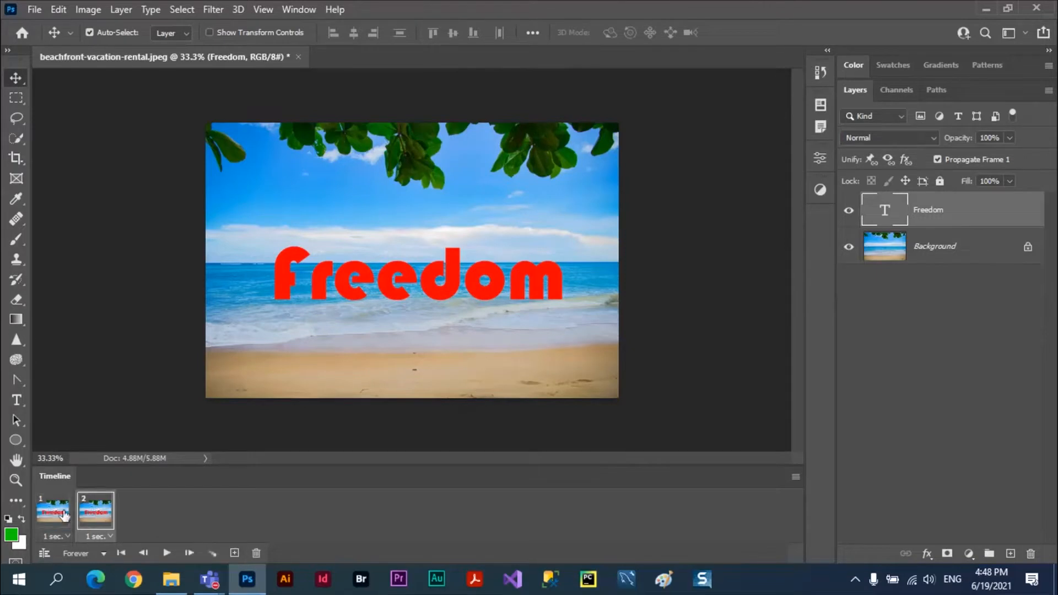
click(92, 518)
drag(444, 297, 443, 294)
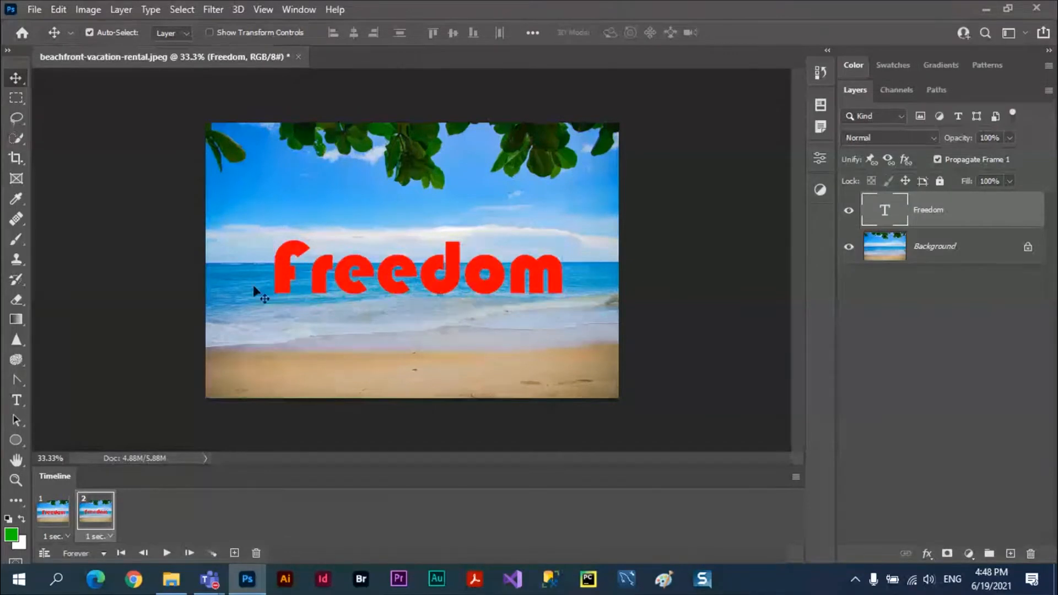
Step: Warp the Freedom text in frame 2 with the Arc style, bending it upward by about 73.7%
key(ctrl+t)
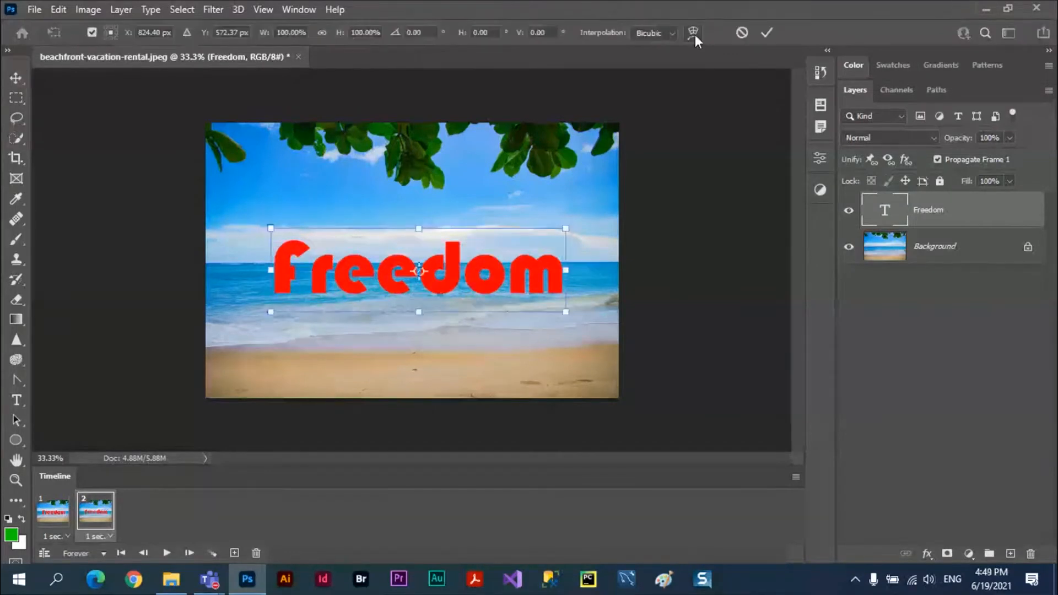
click(695, 34)
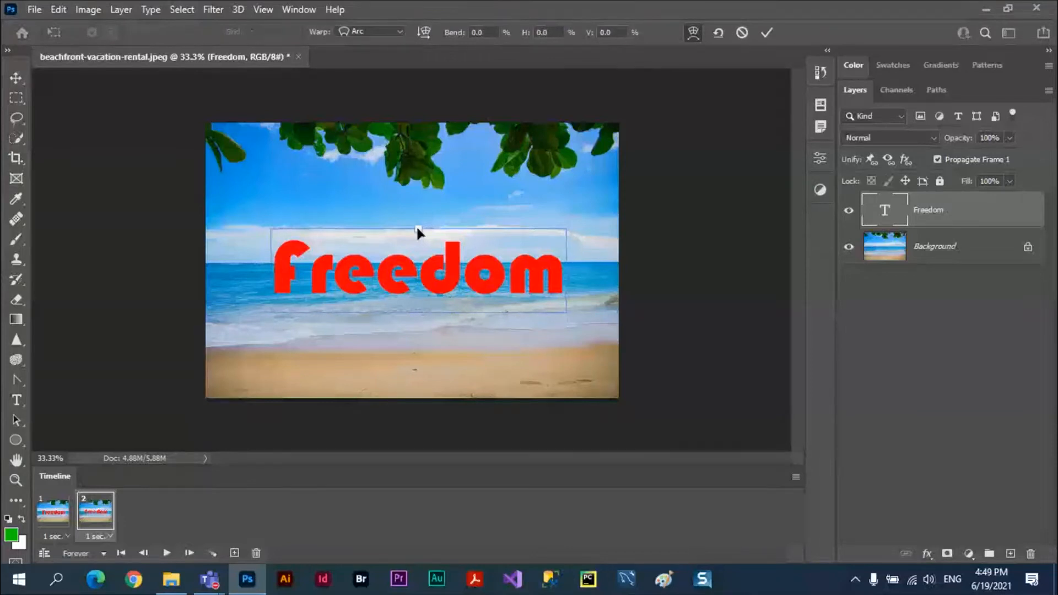
drag(417, 228, 419, 132)
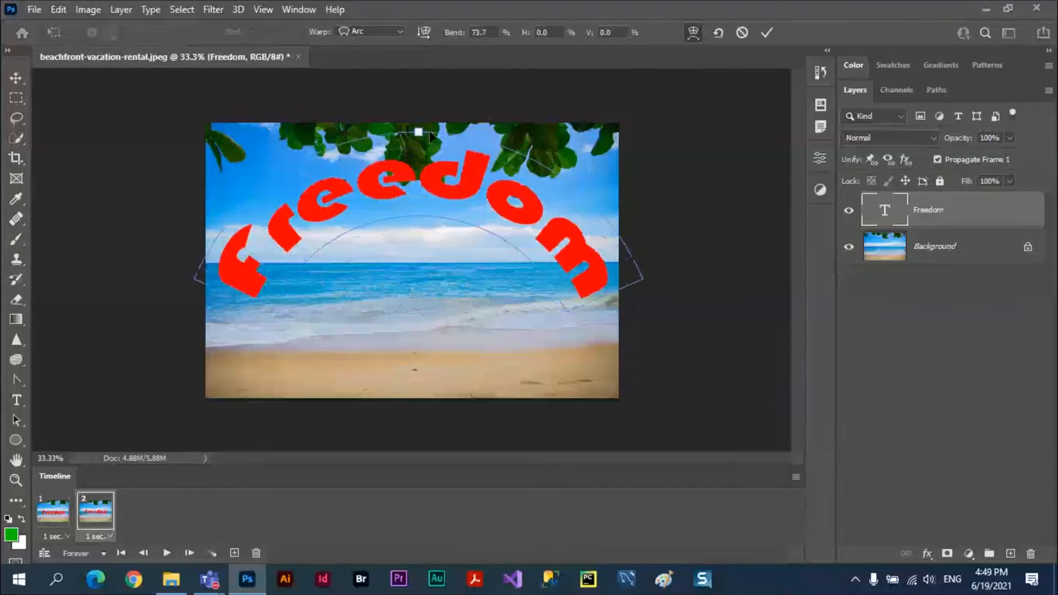
click(767, 33)
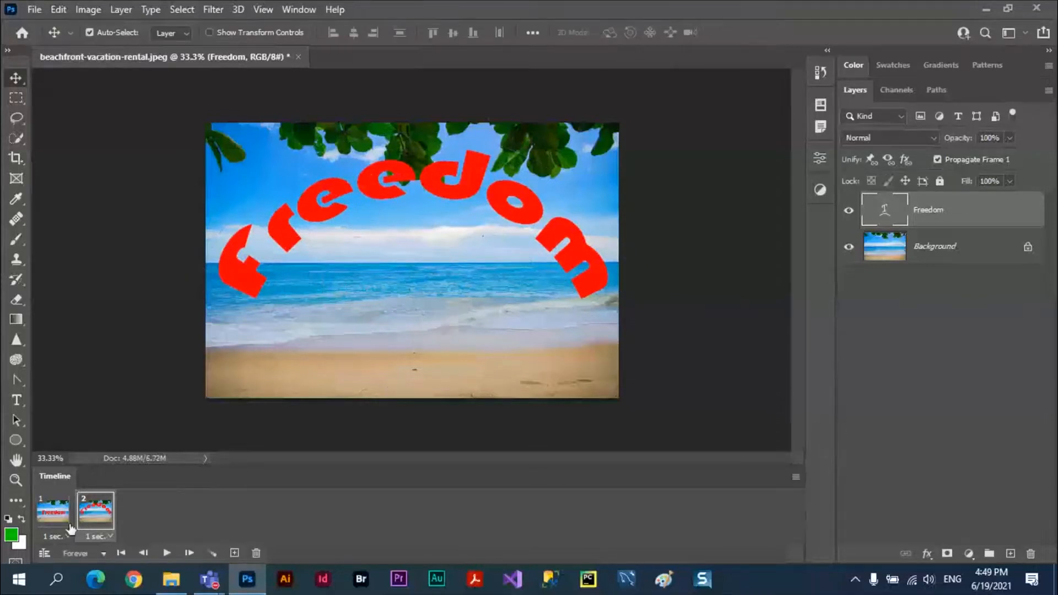
Step: Tween frame 2 with the previous frame, adding 10 frames for all layers with only the Effects parameter enabled
click(51, 516)
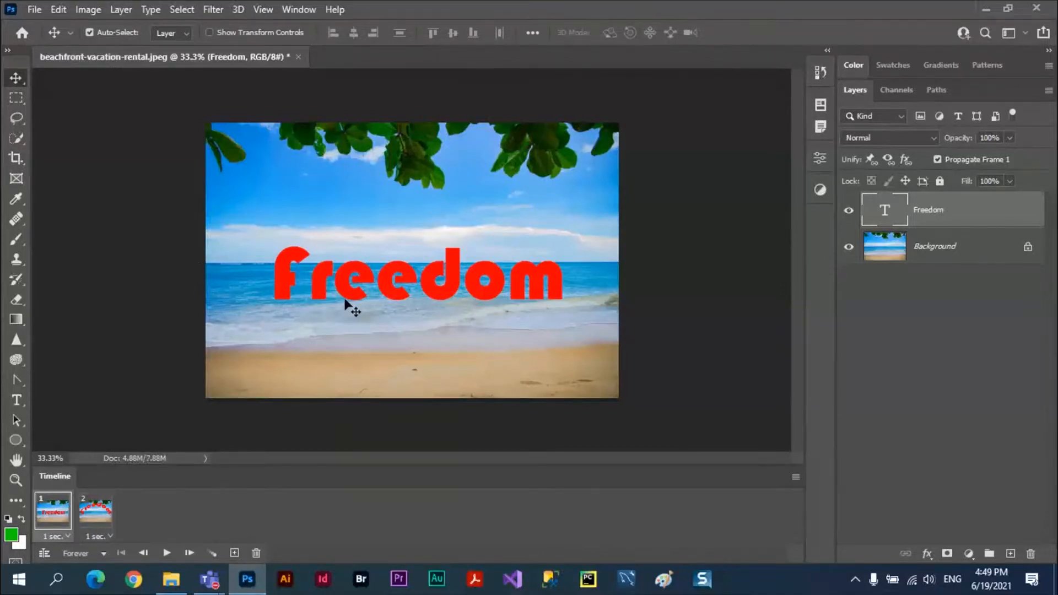
click(93, 513)
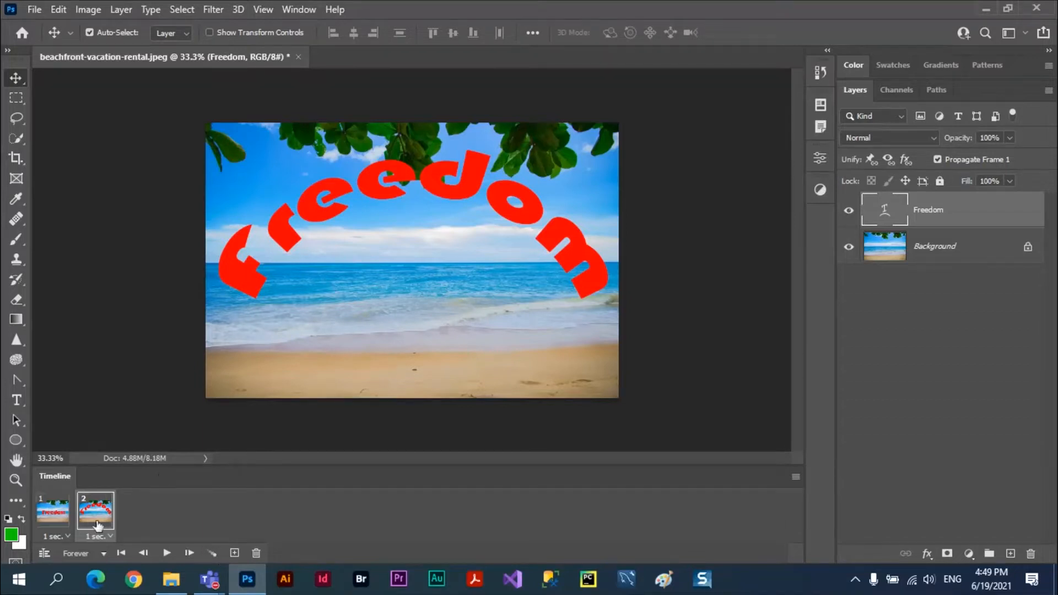
click(212, 554)
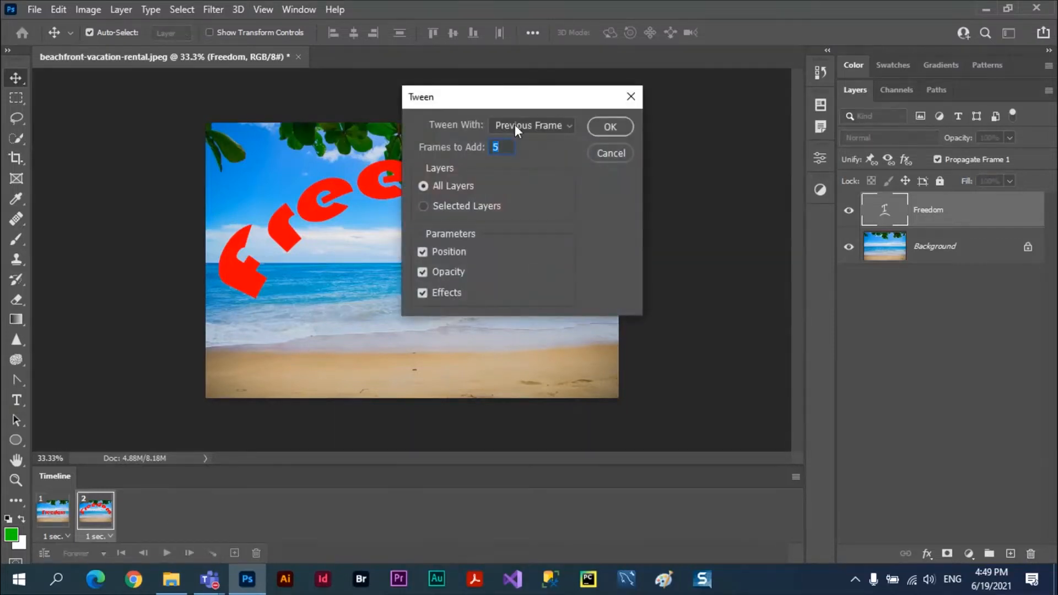
drag(481, 103, 482, 162)
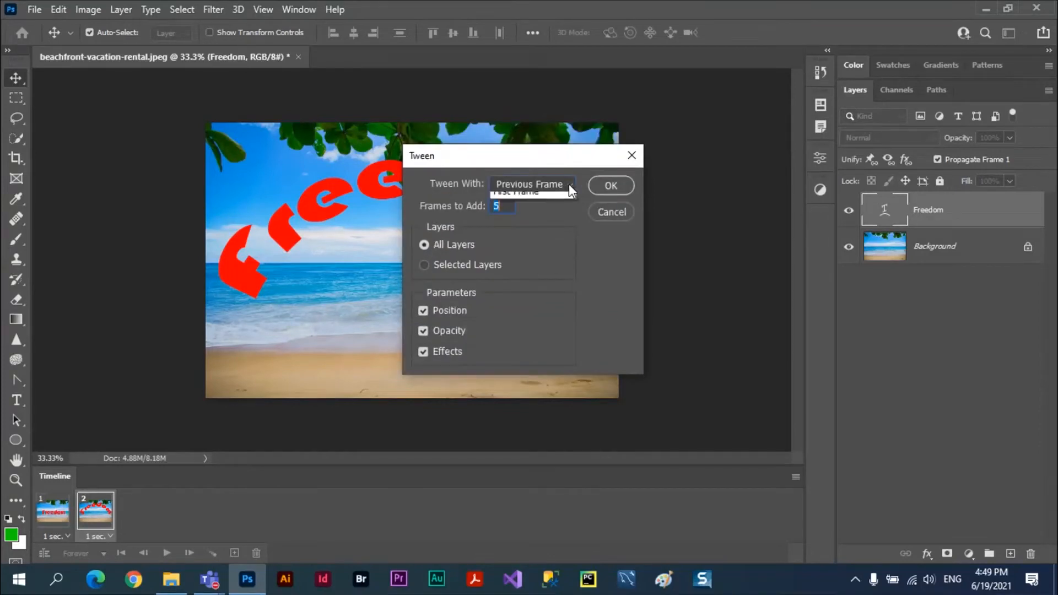
click(569, 184)
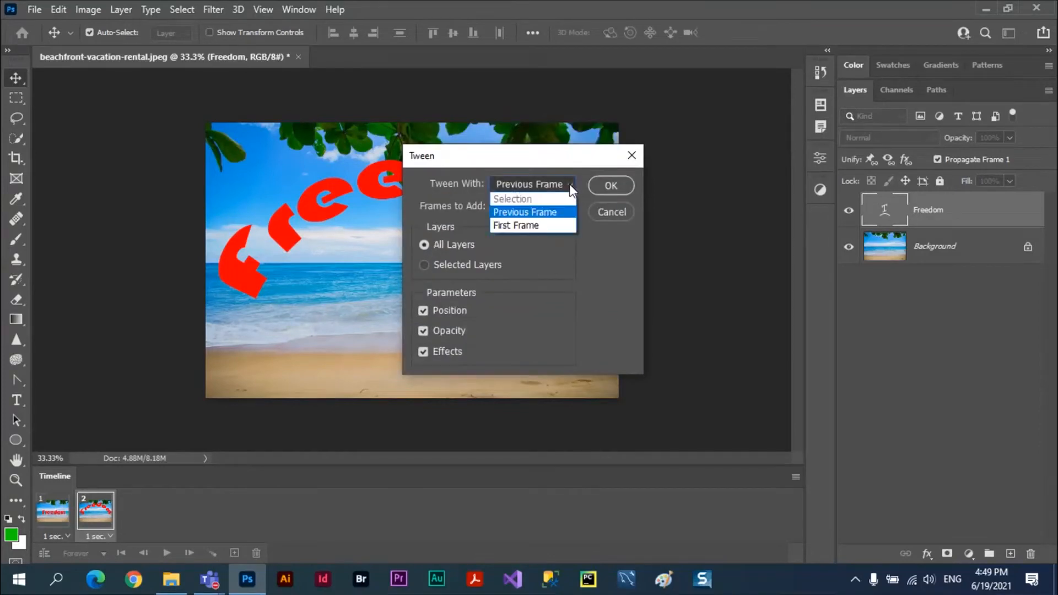
click(530, 217)
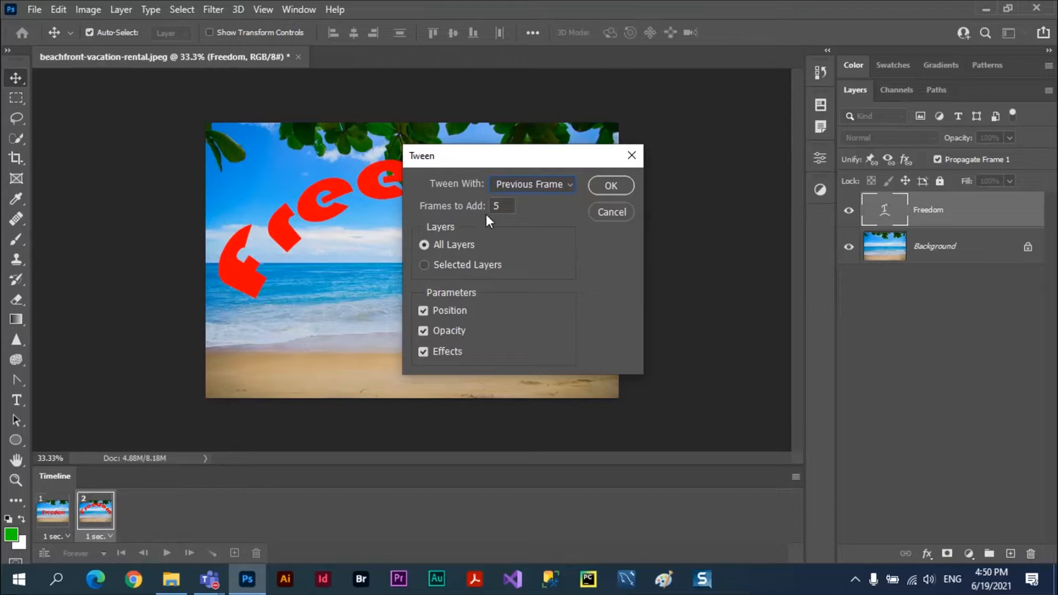
double_click(498, 205)
text(10)
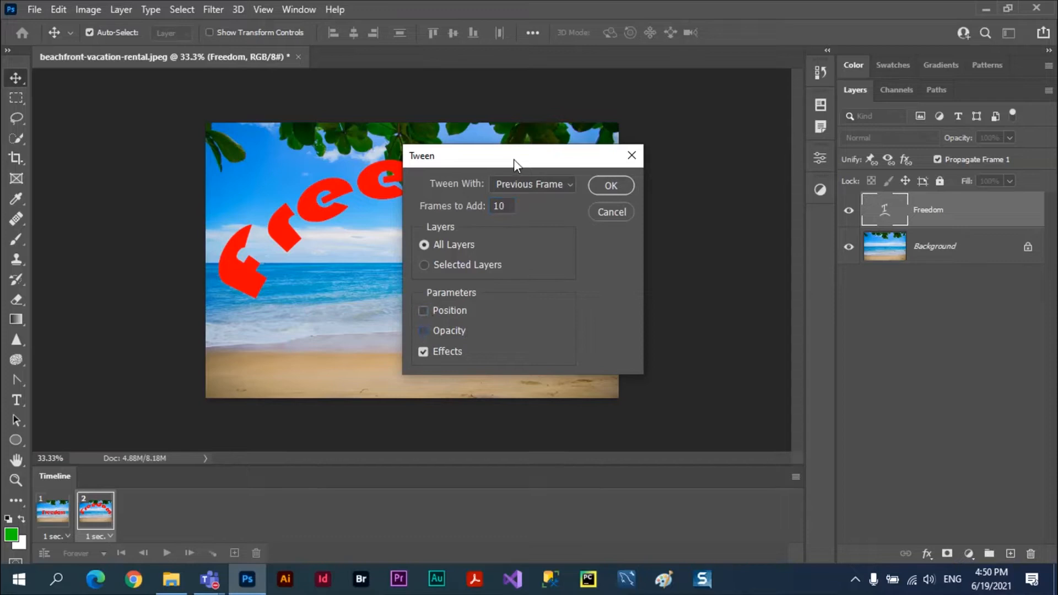
drag(514, 159, 610, 217)
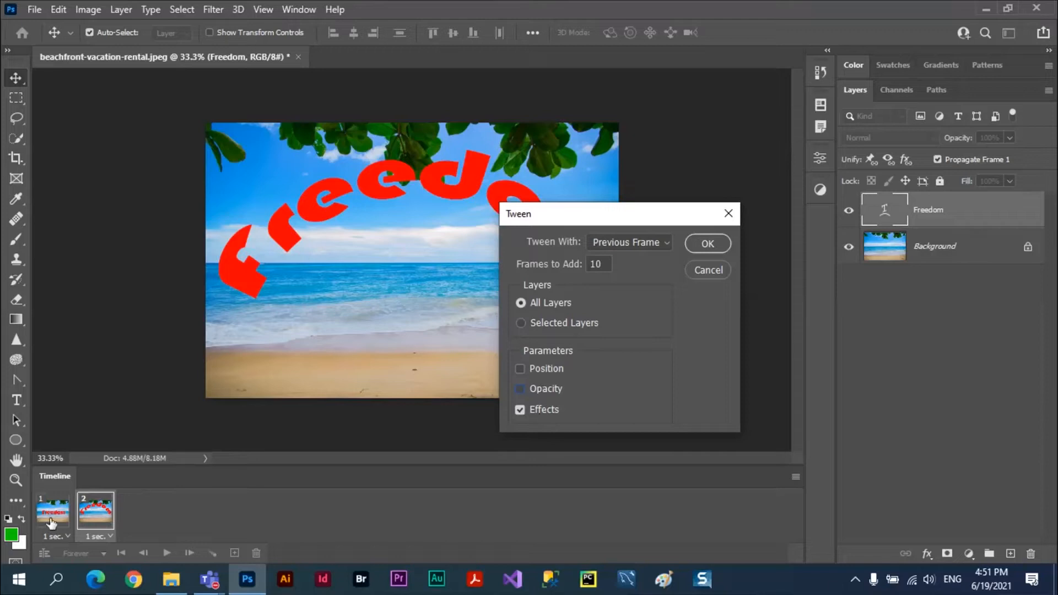
click(714, 244)
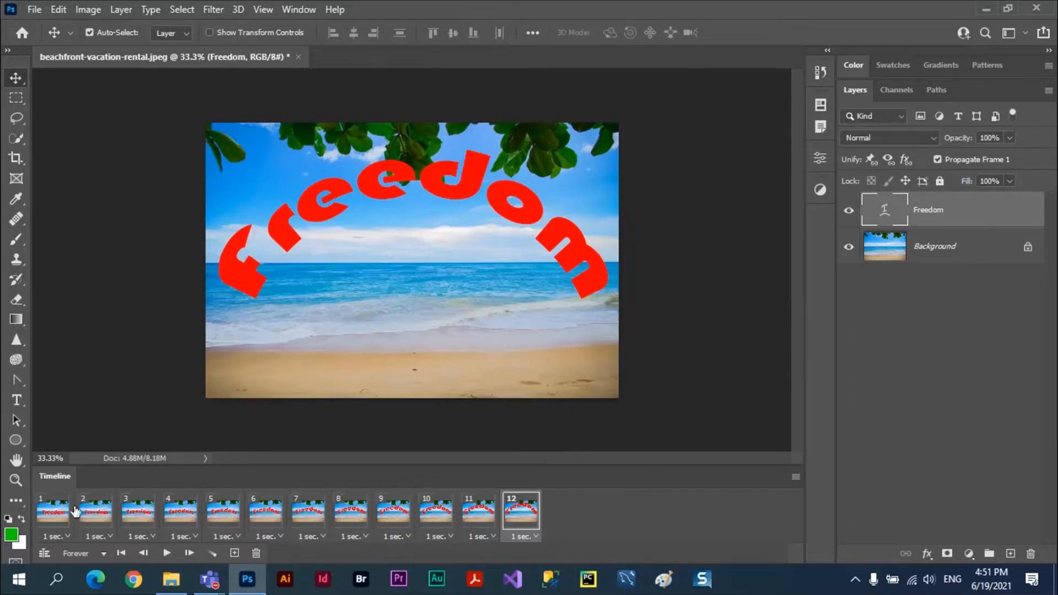
Step: Examine how the Freedom text bends from frame to frame across the tweened animation and play it
click(58, 514)
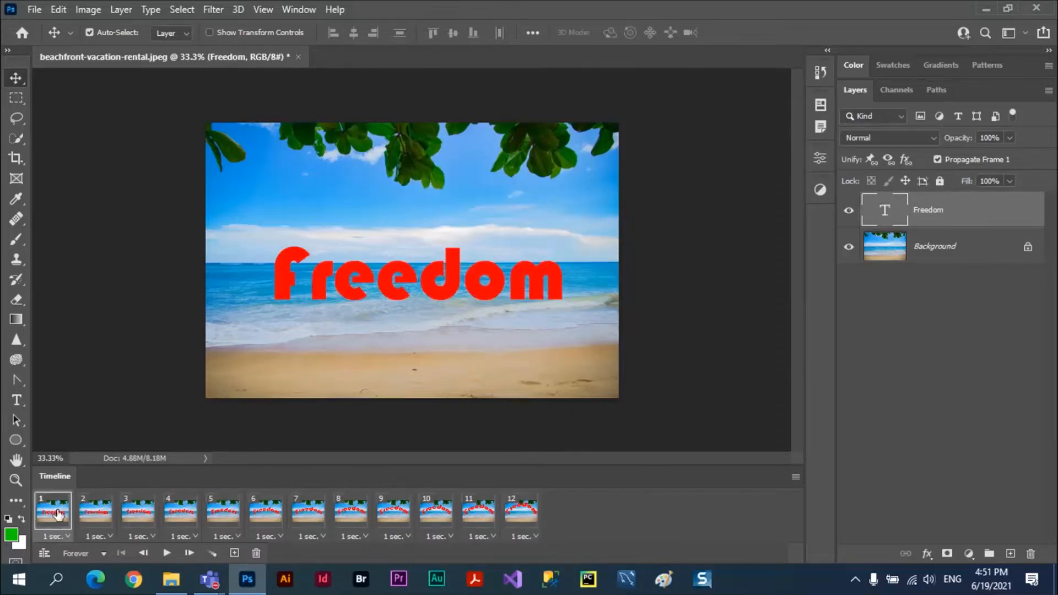
click(524, 515)
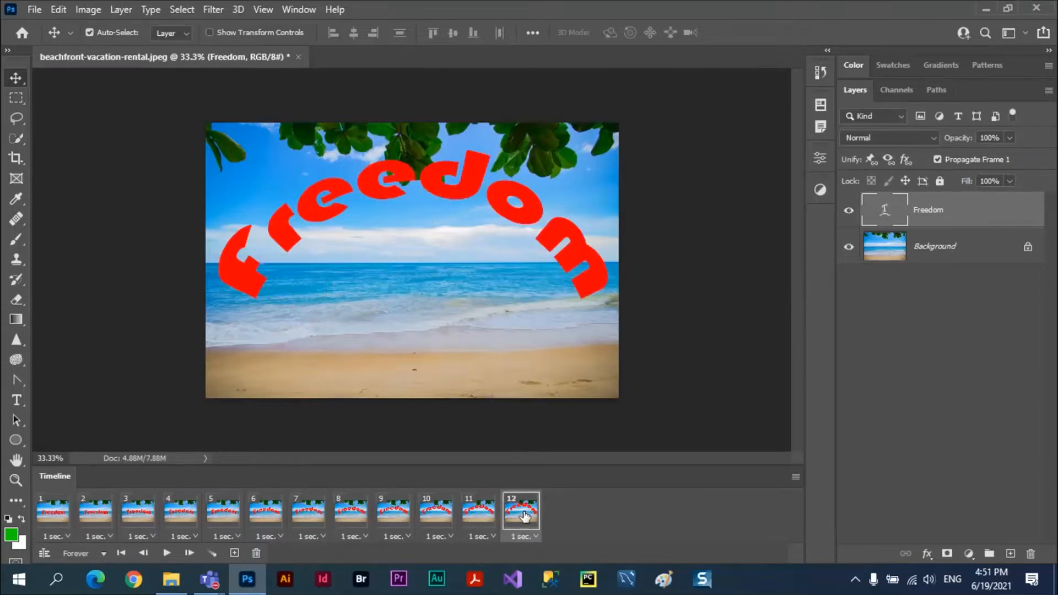
click(54, 517)
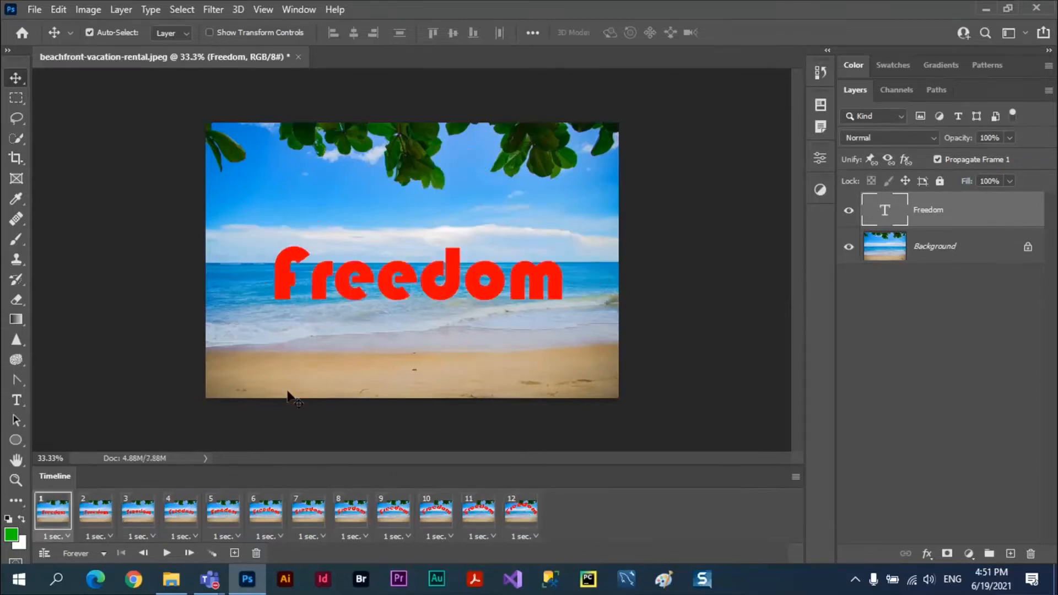
click(95, 518)
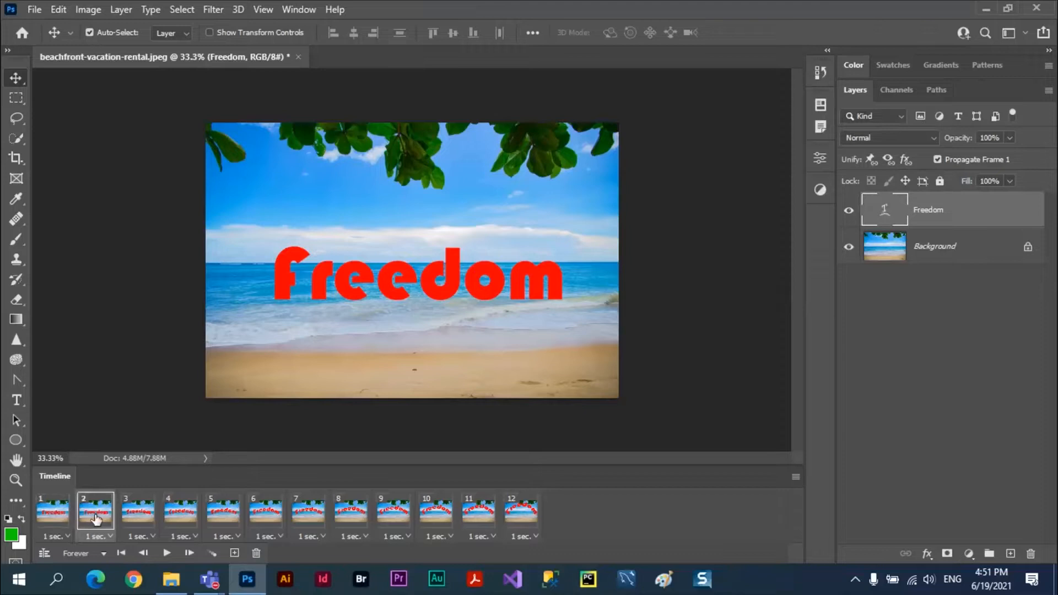
click(138, 517)
click(177, 518)
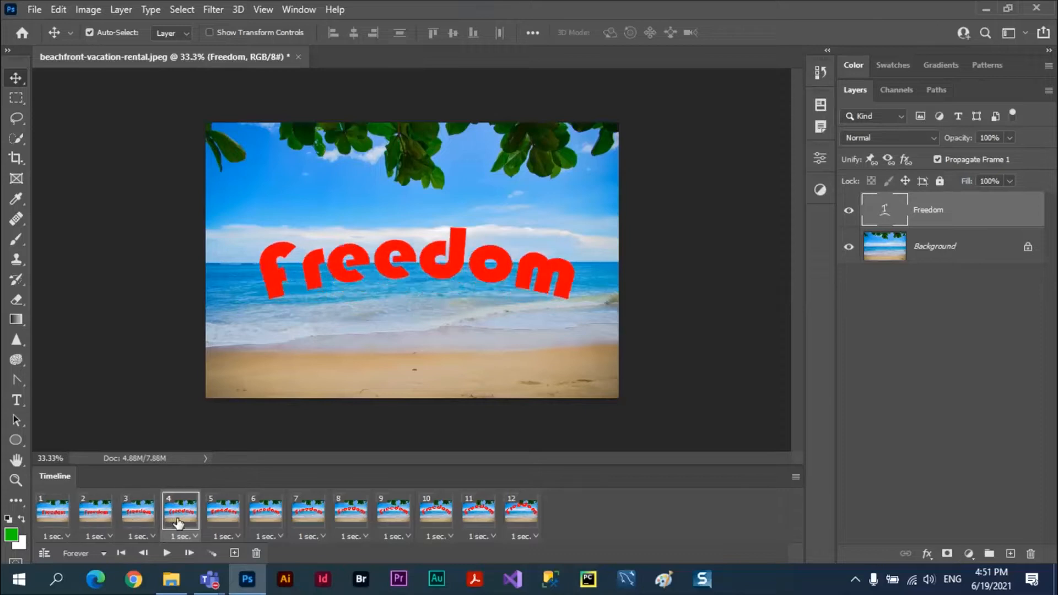
click(224, 518)
click(266, 518)
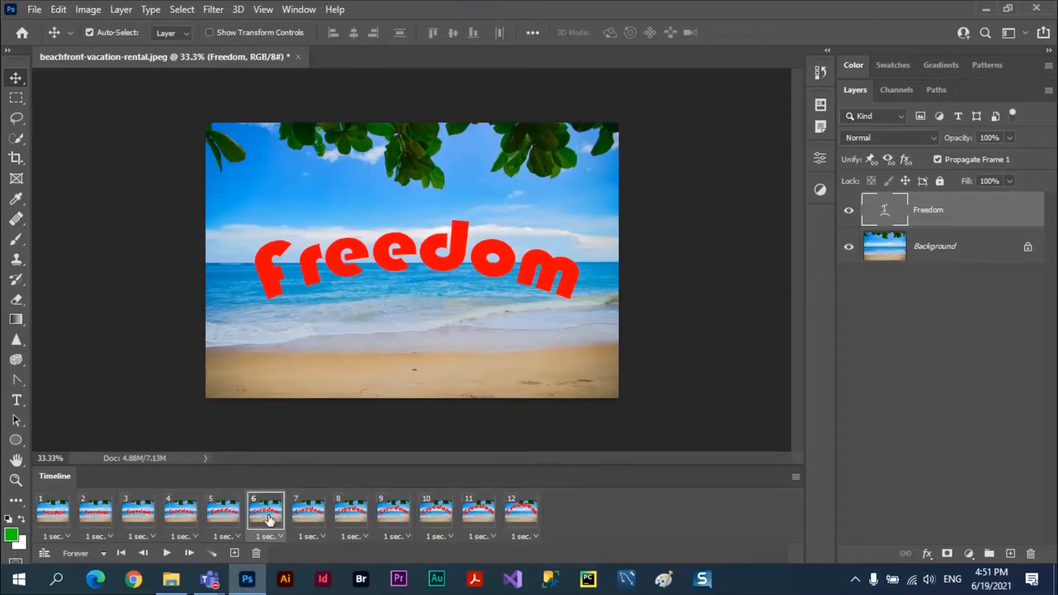
click(325, 516)
click(351, 516)
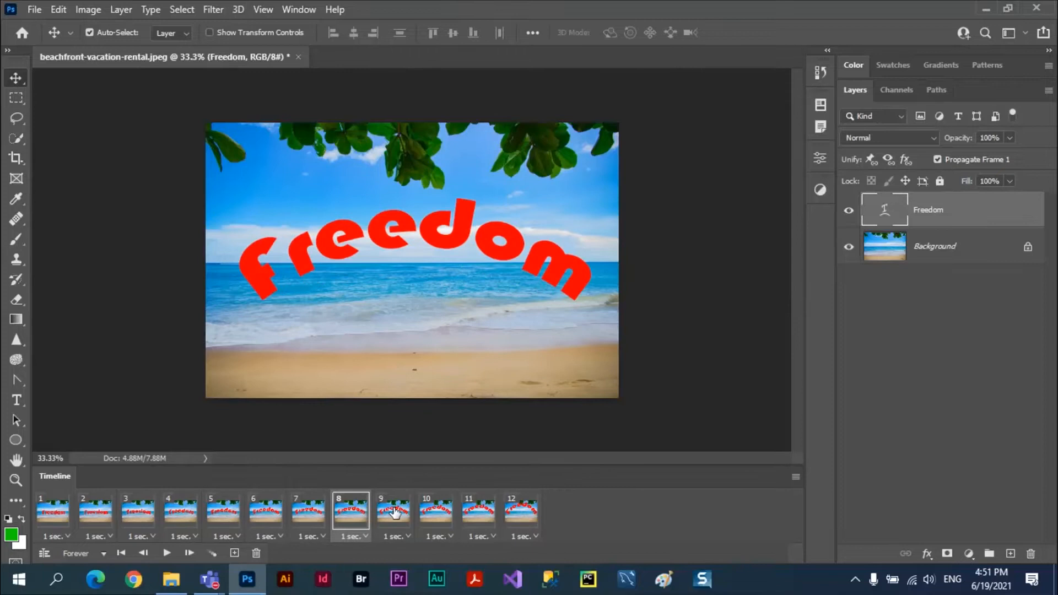
click(393, 515)
click(435, 513)
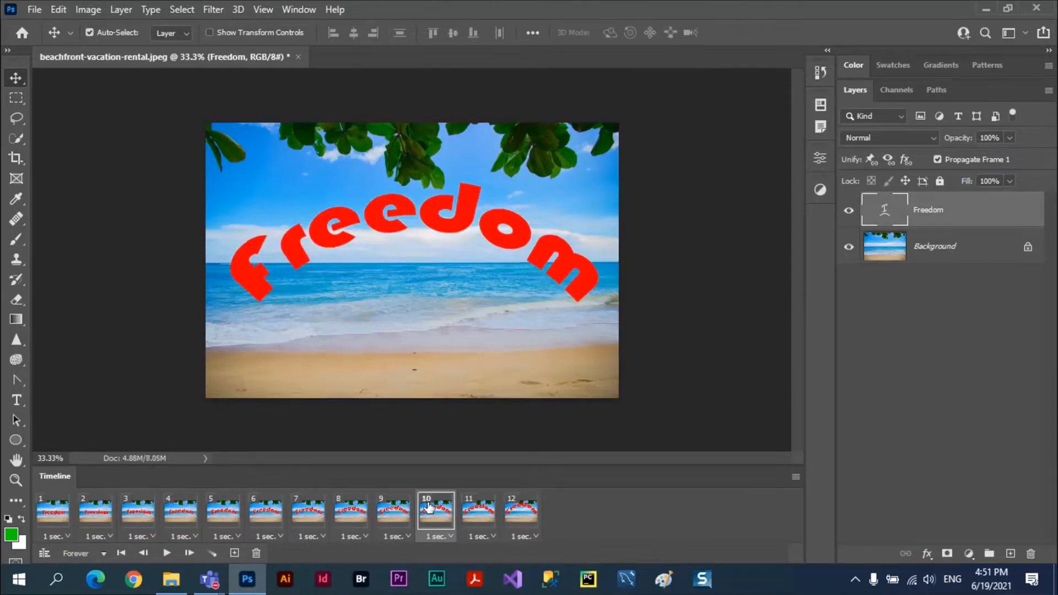
click(166, 553)
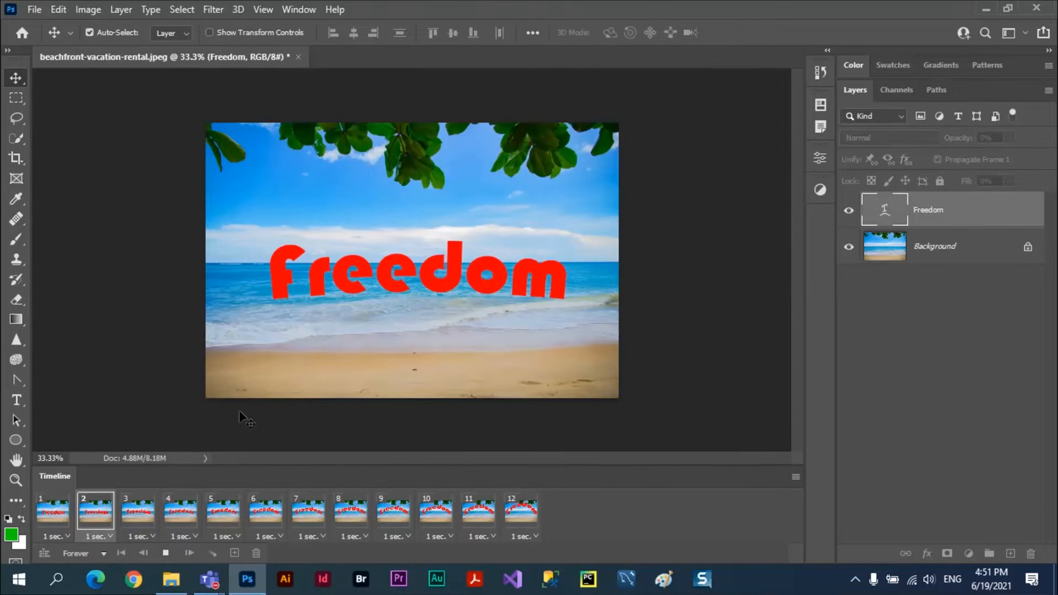
Step: Set all twelve animation frames to no delay and play the animation to check its speed
click(51, 519)
shift+click(519, 515)
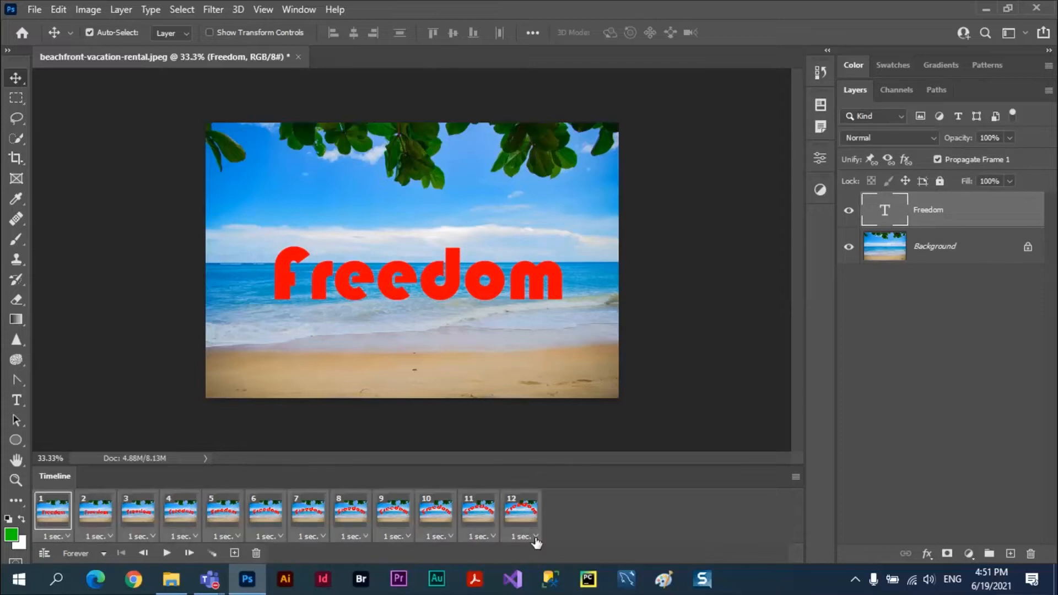
click(535, 536)
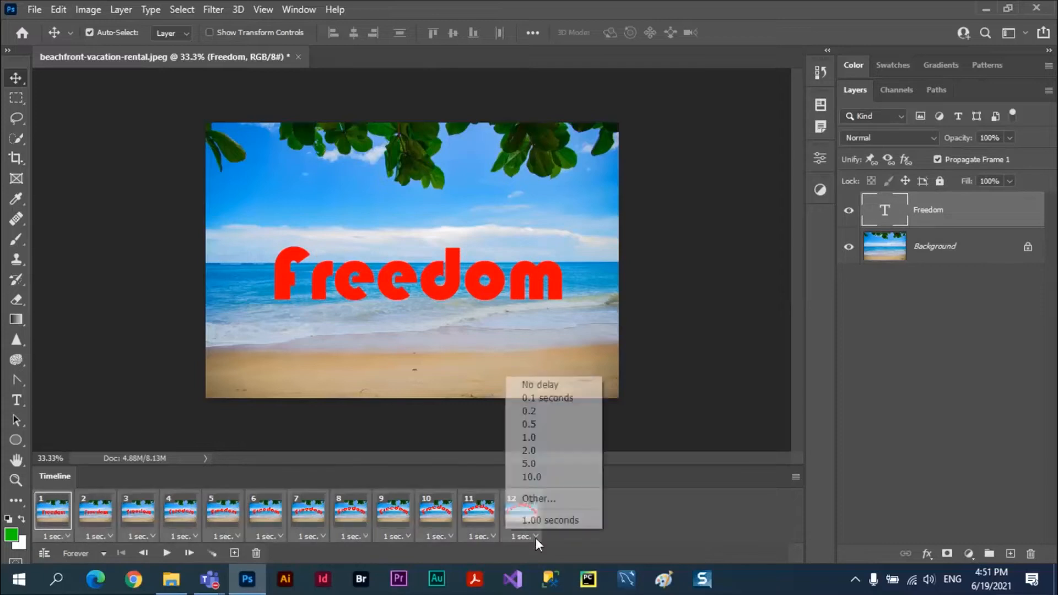
click(549, 385)
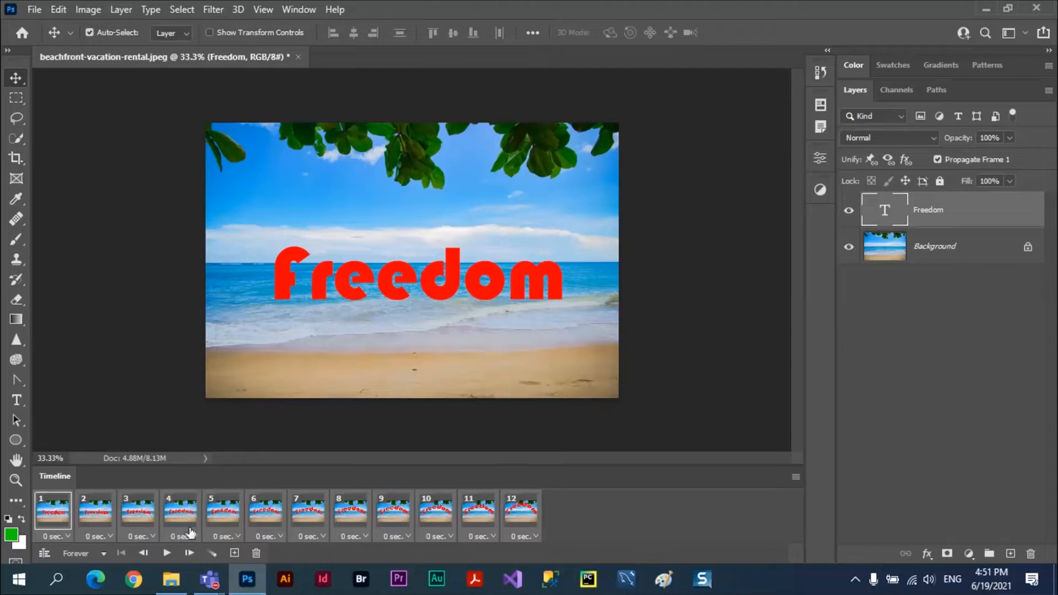
click(166, 553)
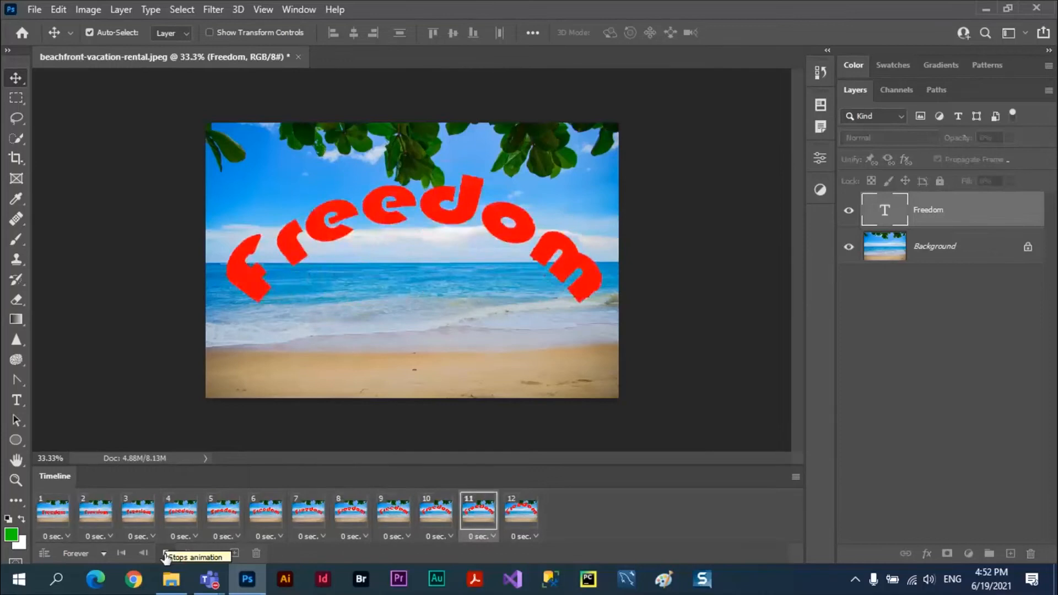
click(166, 555)
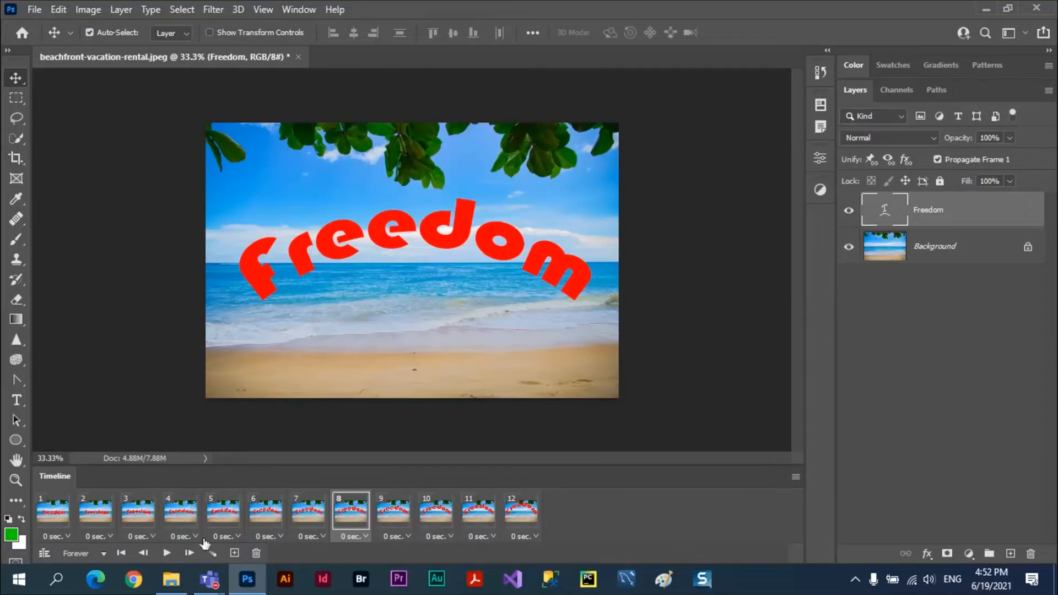
click(166, 553)
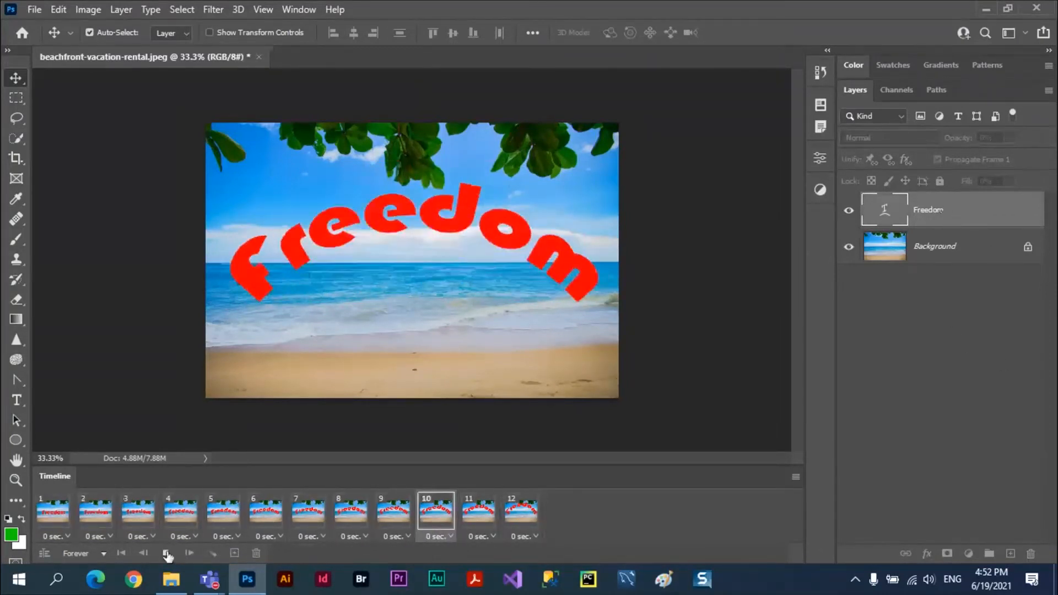
Step: Delete the Freedom text layer from the document
click(932, 218)
click(947, 221)
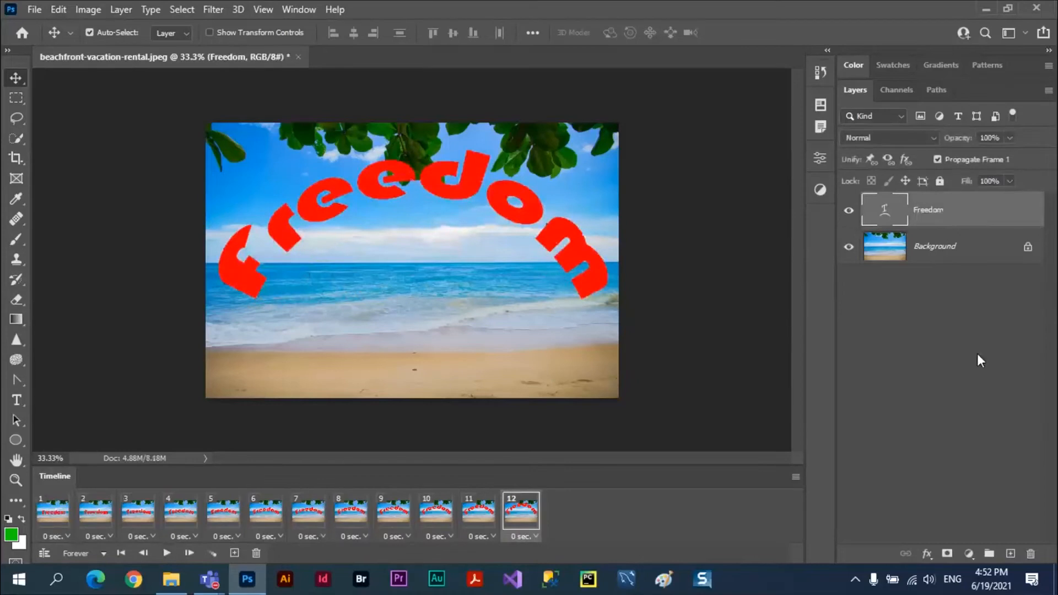
click(1030, 554)
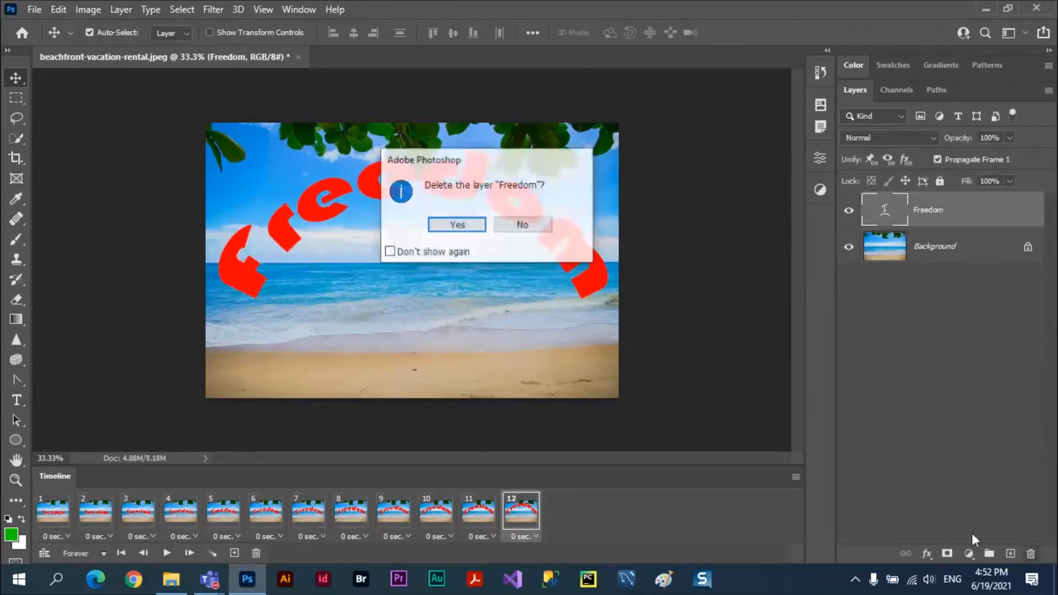
click(464, 226)
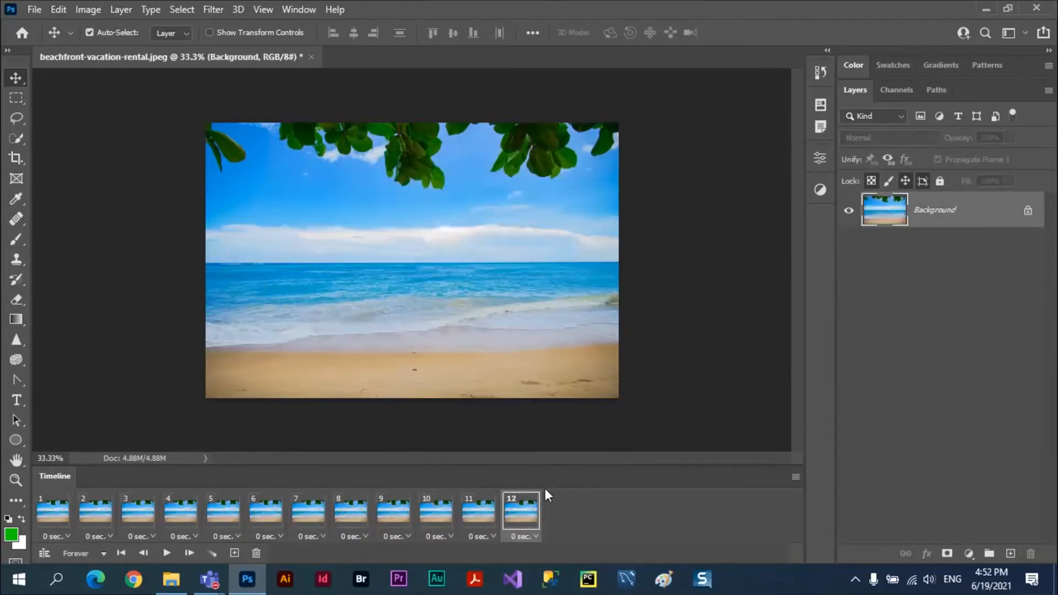
Step: Delete the whole range of animation frames 1 to 12 so only a single frame is left
click(63, 513)
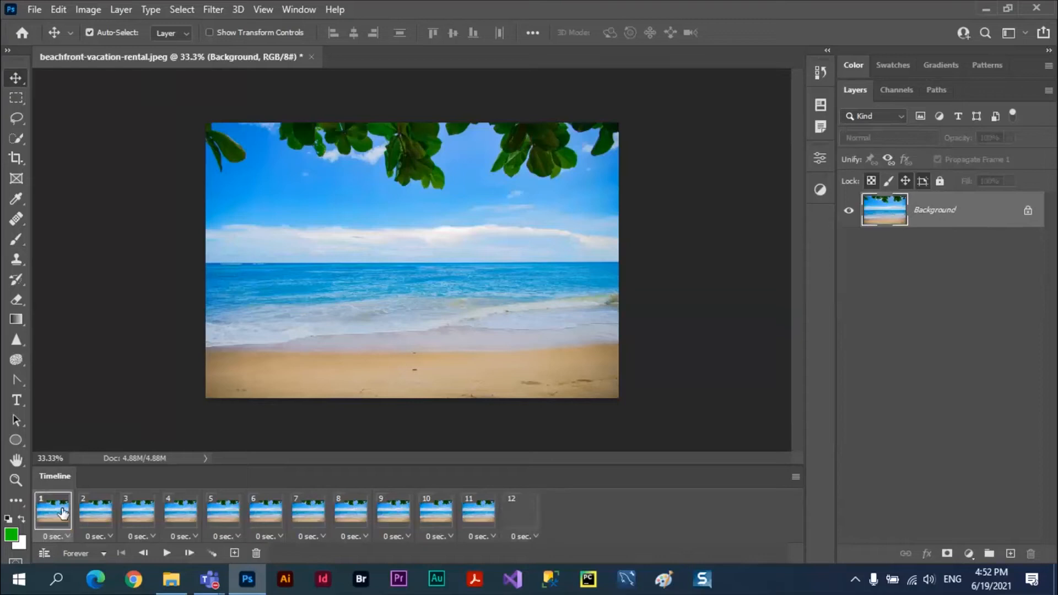
shift+click(528, 514)
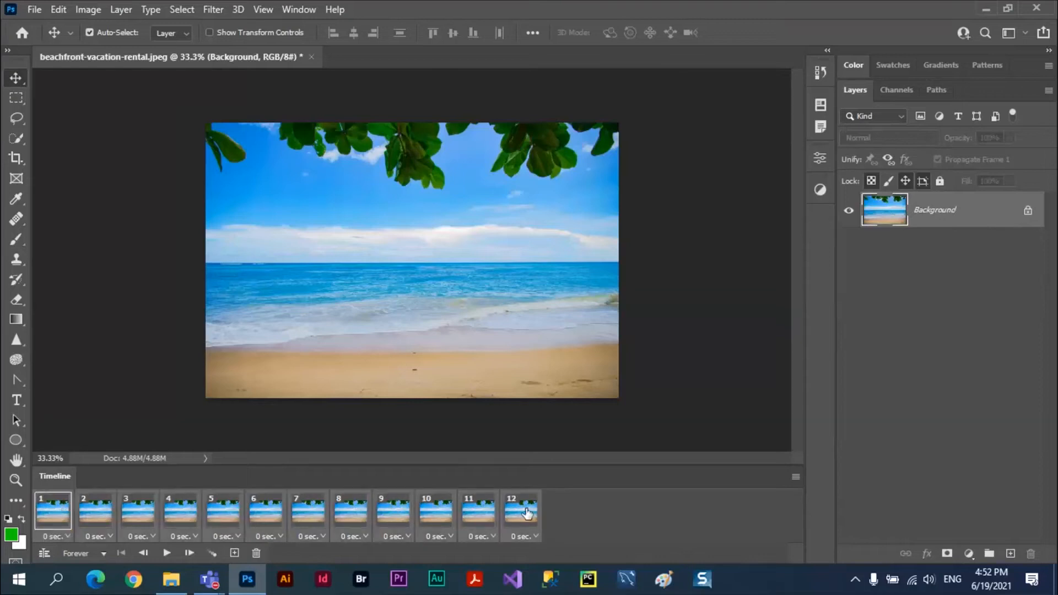
click(256, 554)
click(457, 224)
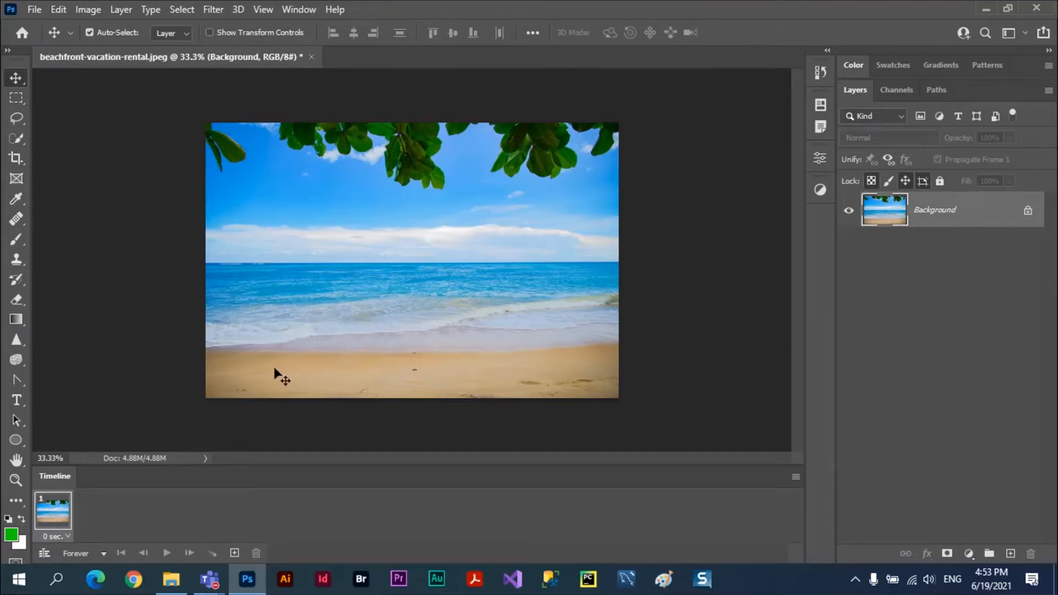
Step: Add a new empty layer above the Background layer
click(15, 402)
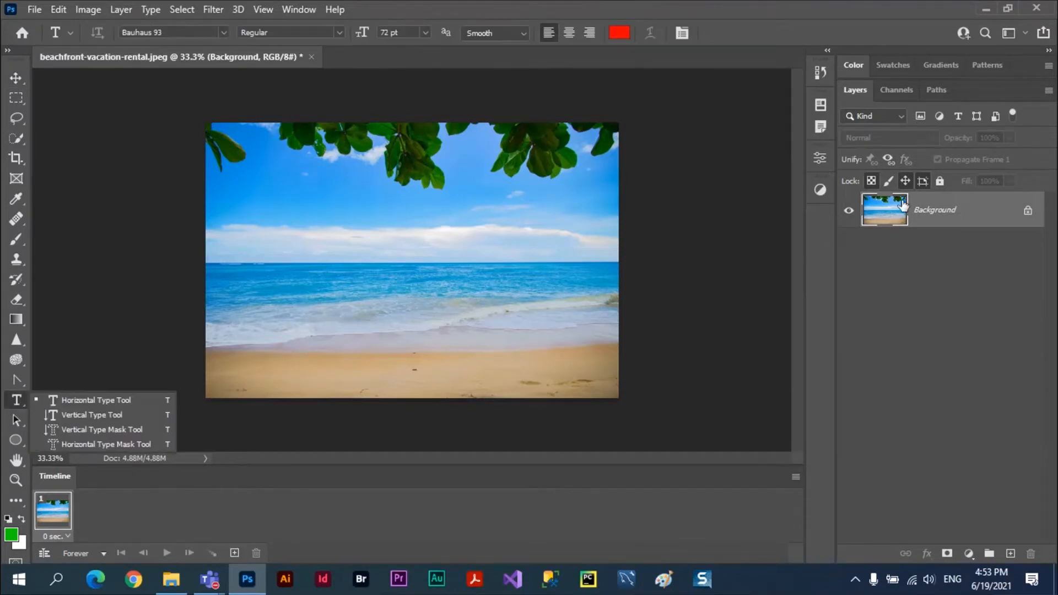
click(963, 213)
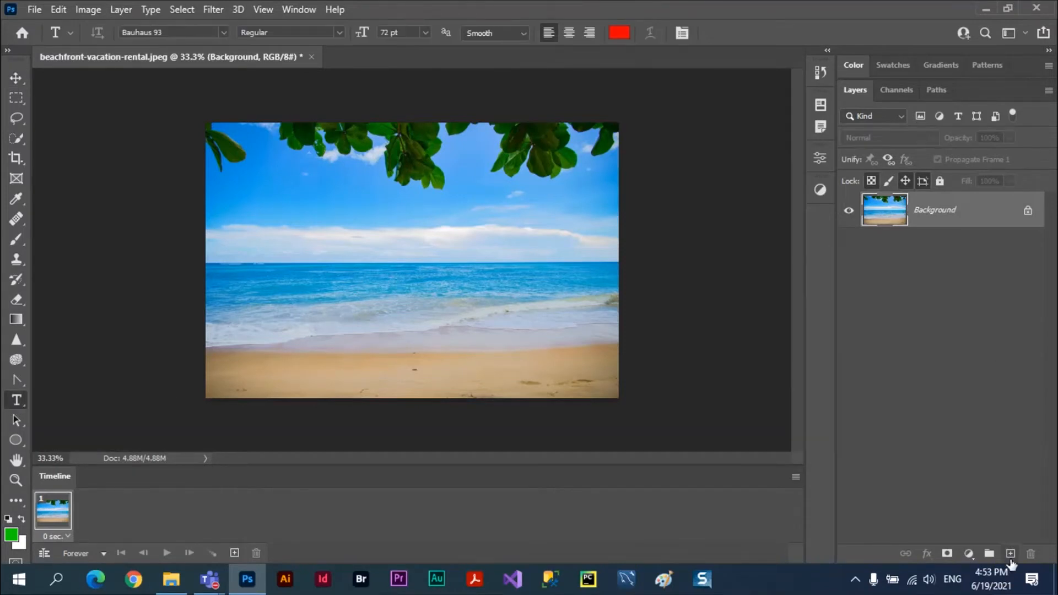
click(1010, 554)
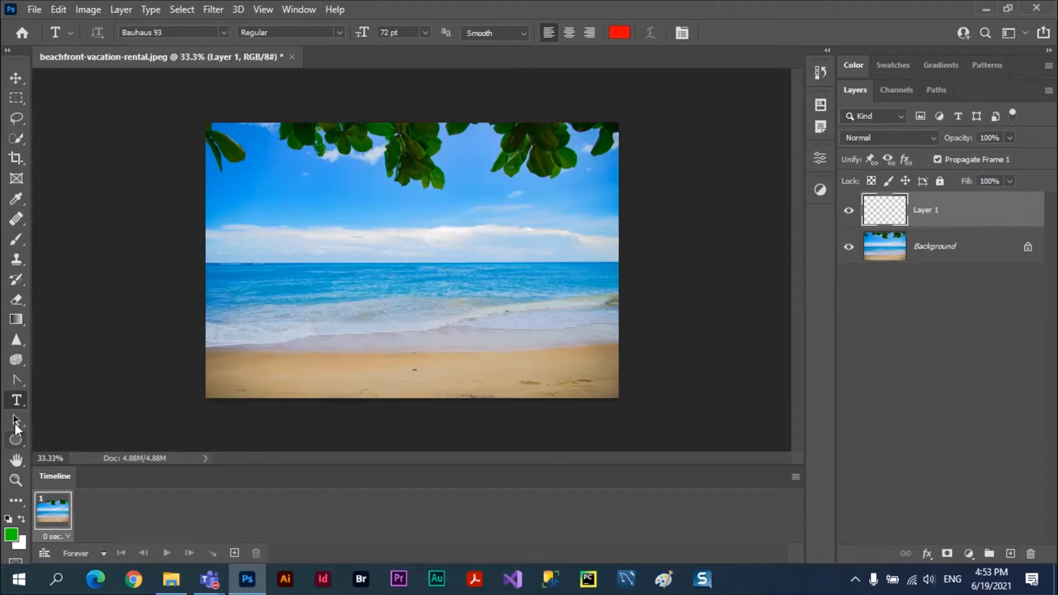
Step: Draw a closed green bird silhouette with two curved wings over the sea using the Pen tool, about 1058 by 425 px
click(18, 382)
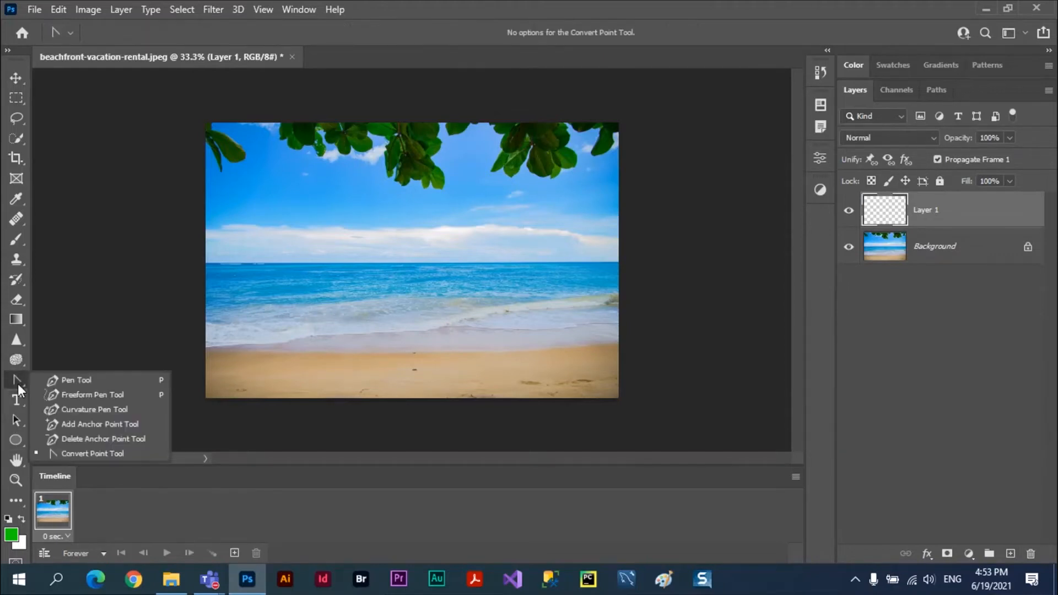
click(75, 382)
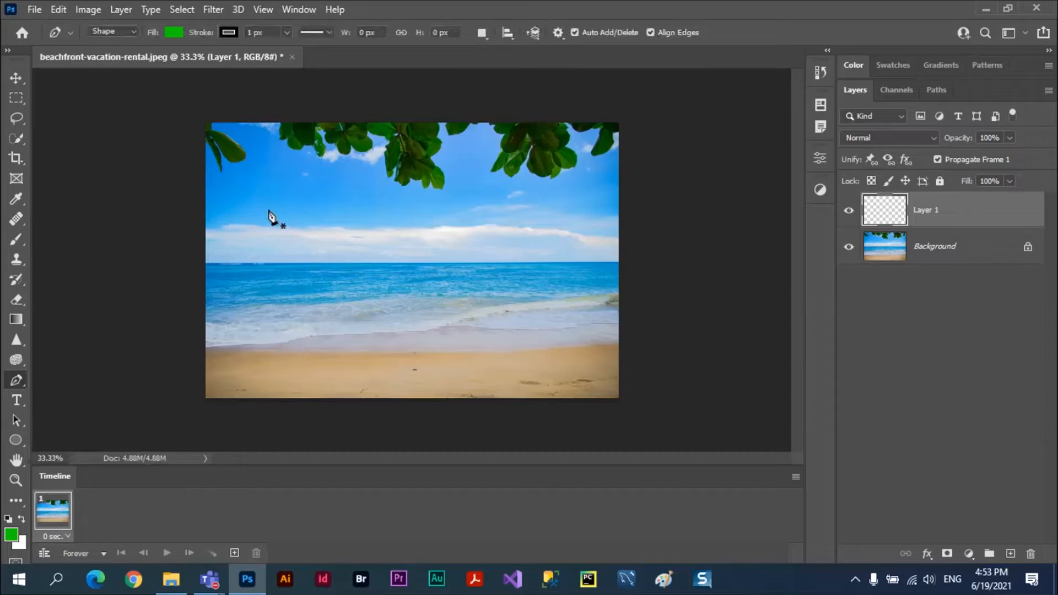
click(199, 265)
click(275, 216)
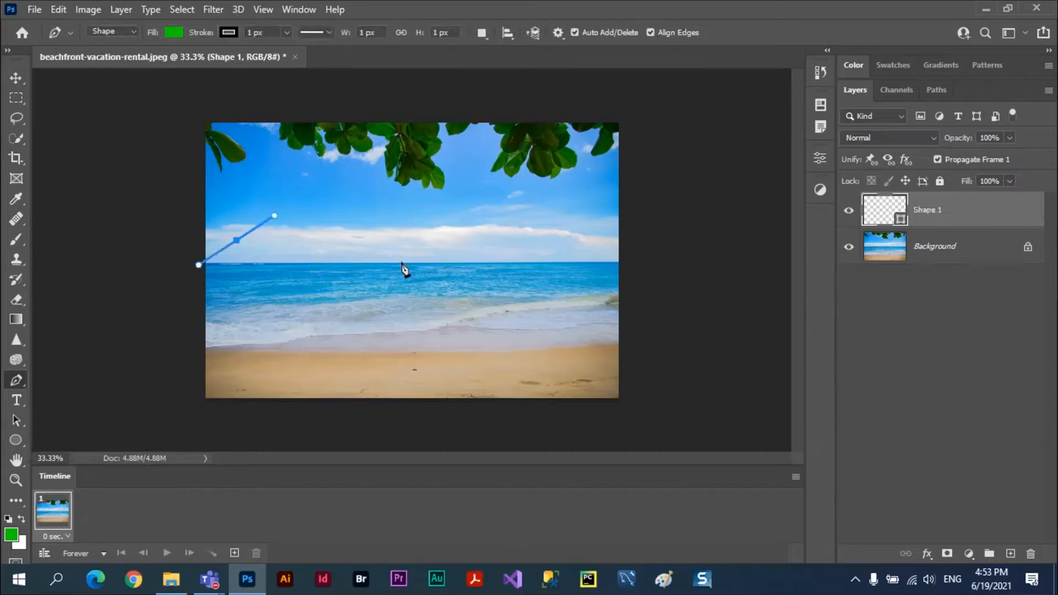
drag(403, 261, 404, 210)
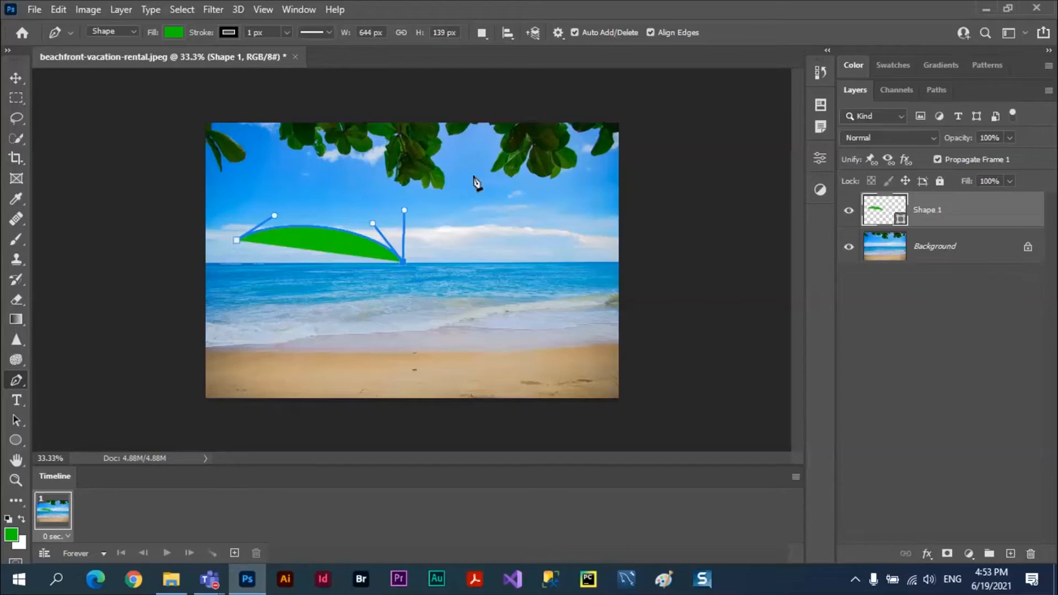
click(516, 177)
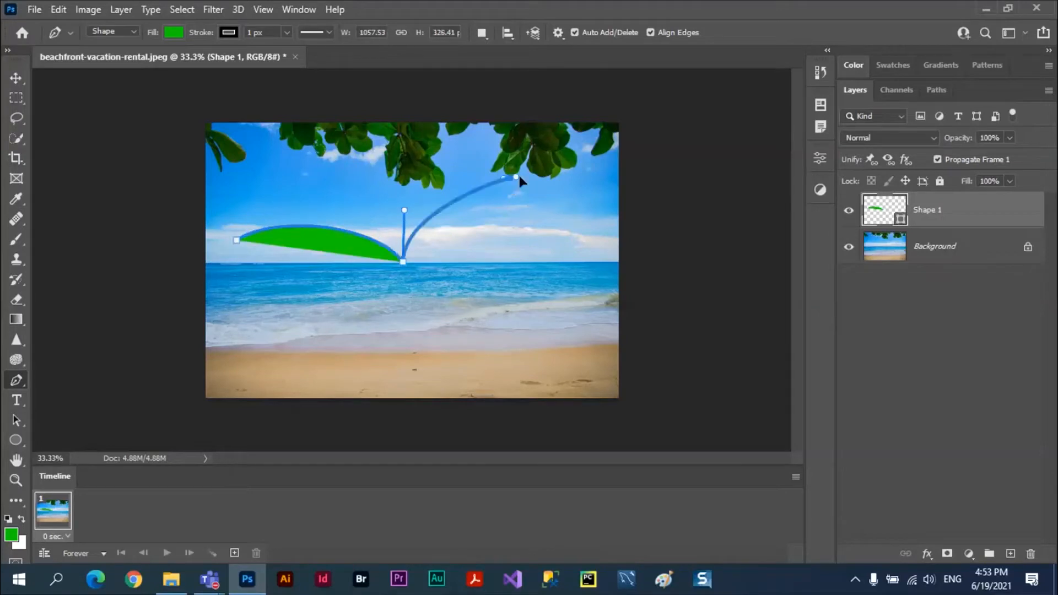
drag(520, 176, 552, 176)
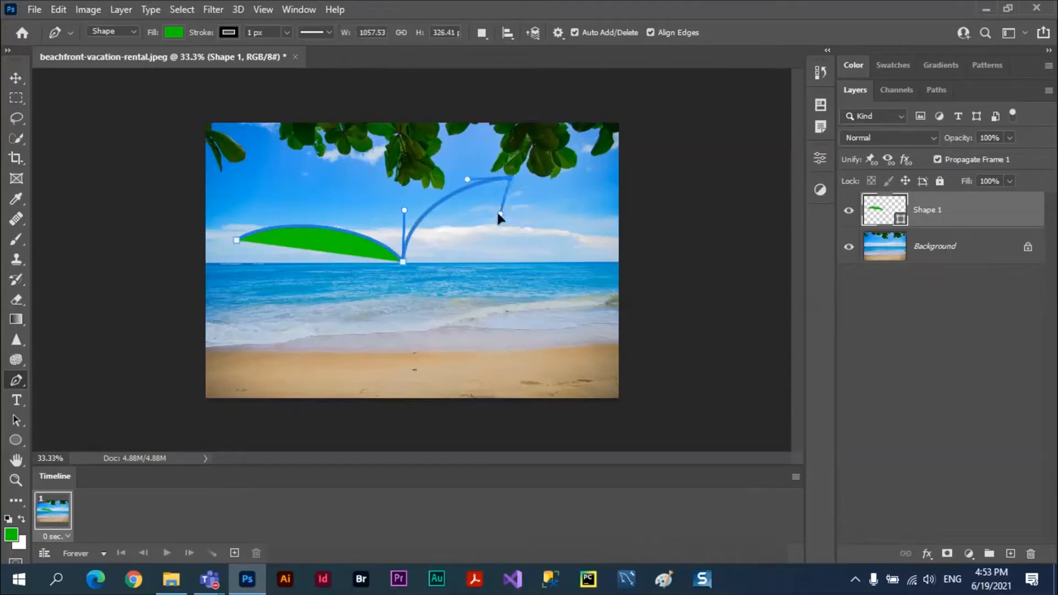
drag(472, 196, 472, 196)
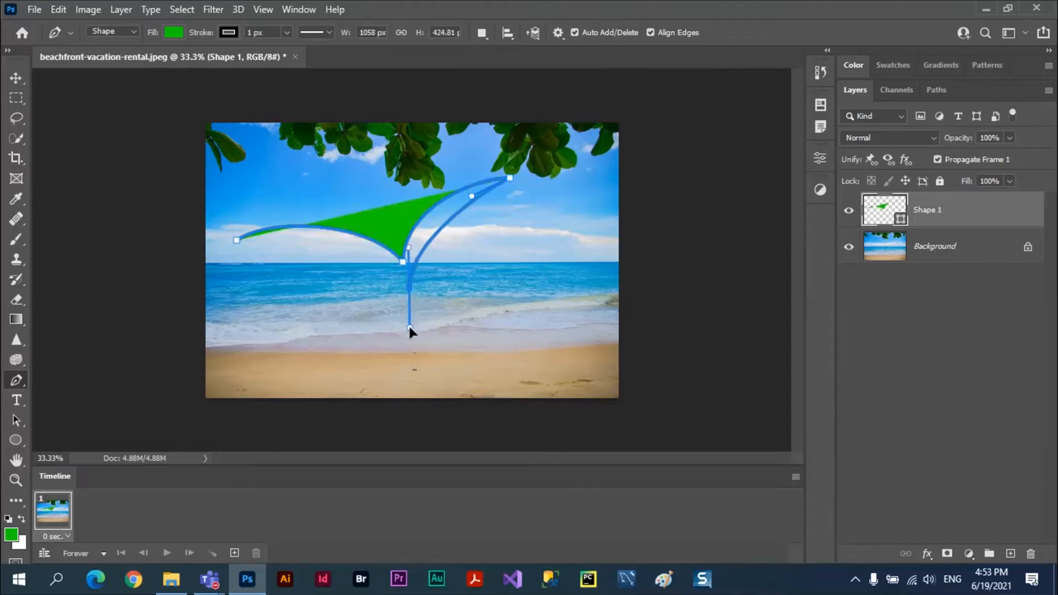
click(408, 326)
click(237, 240)
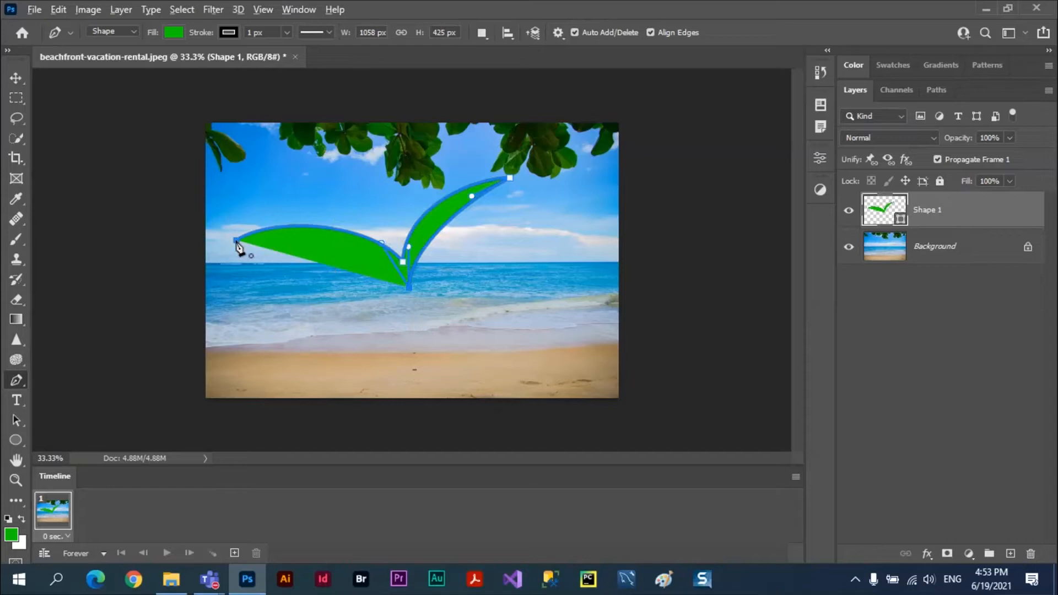
drag(237, 240, 204, 248)
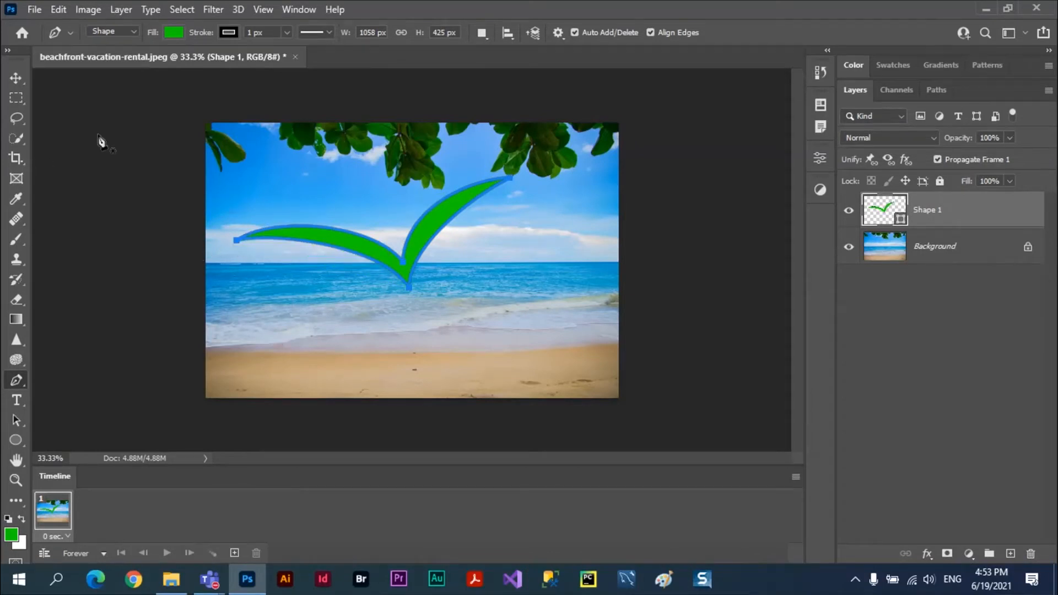
Step: Move the bird shape slightly down and to the right, toward the middle of the beach image
click(18, 82)
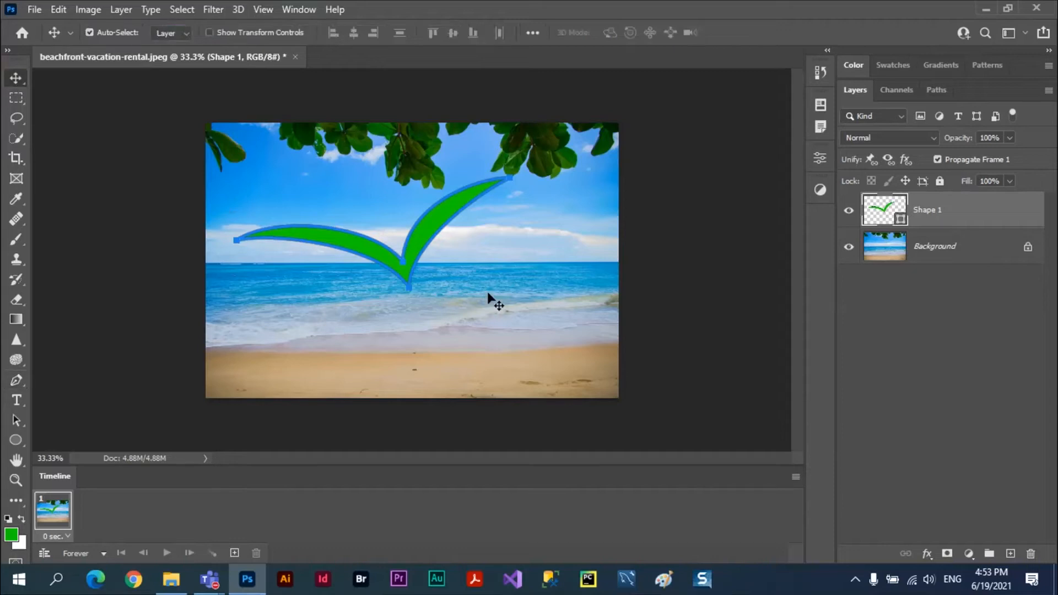
click(482, 292)
drag(425, 239, 448, 270)
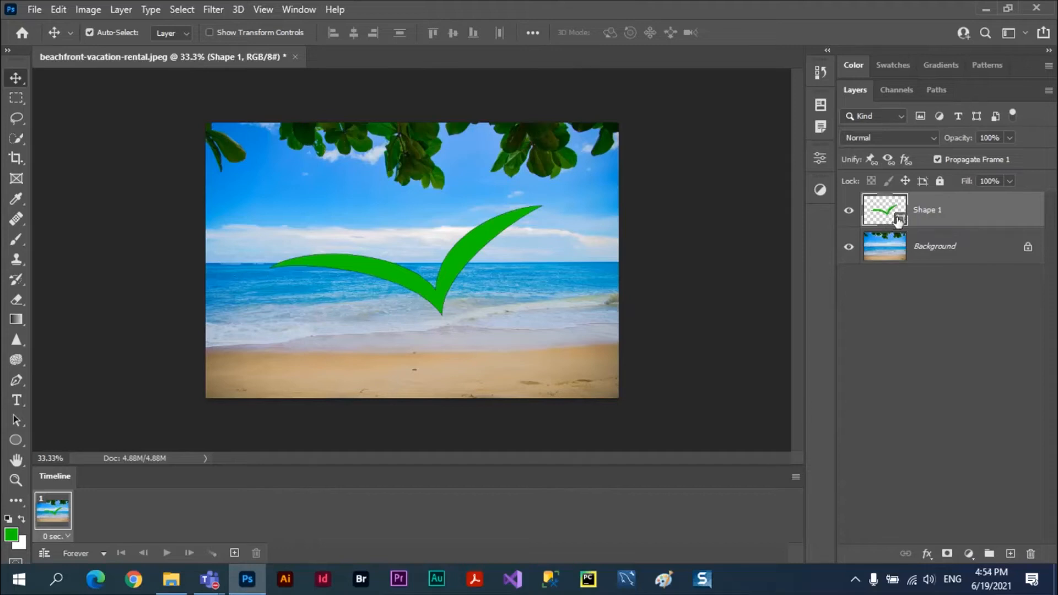
Step: Change the bird shape's fill to a very dark green and nudge the shape slightly to the left
double_click(880, 212)
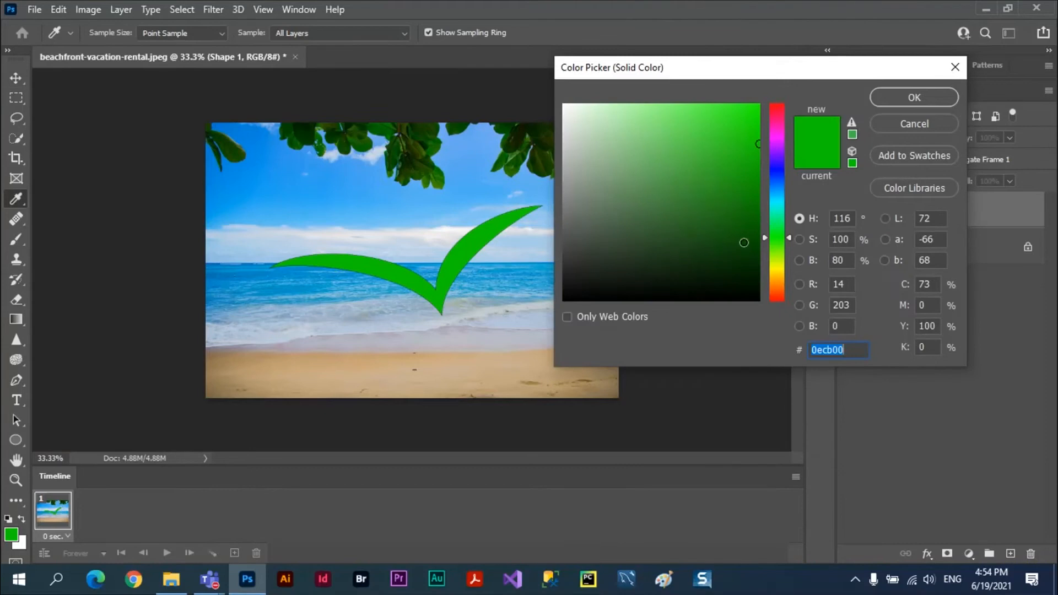
click(744, 242)
click(908, 100)
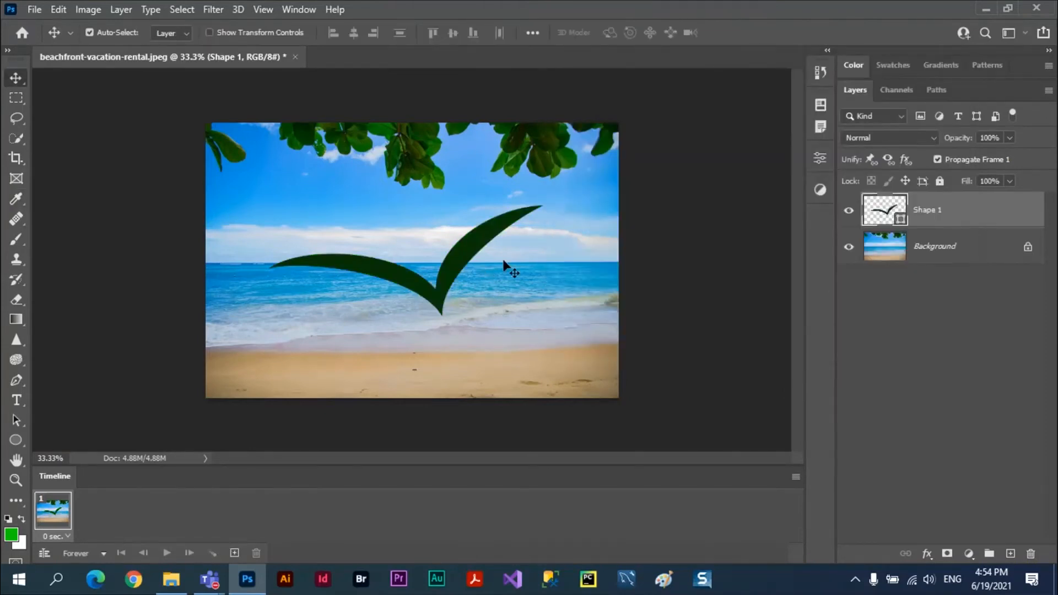
drag(504, 264, 457, 259)
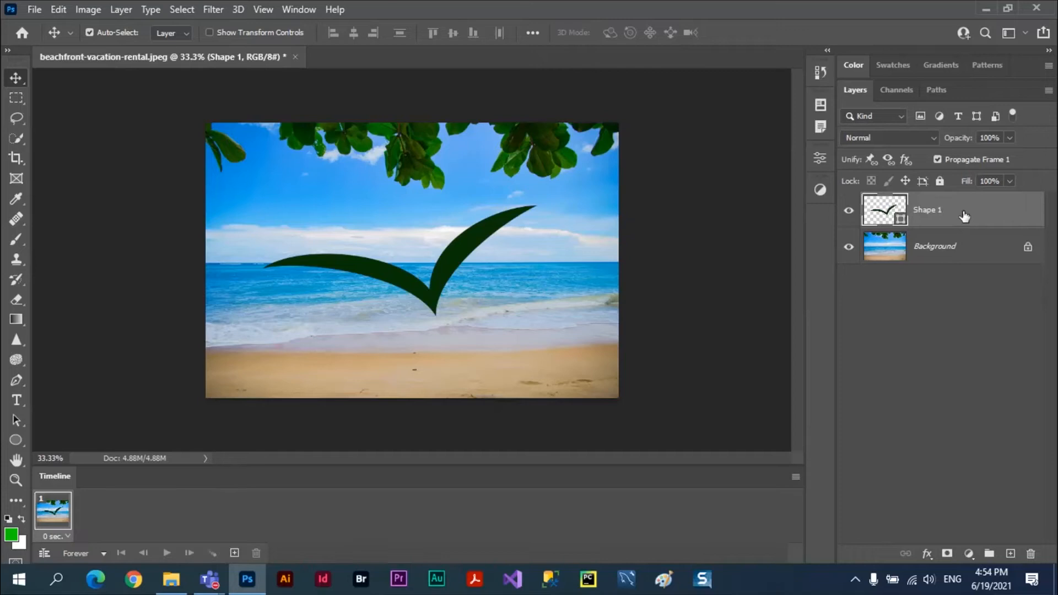
Step: Duplicate the bird shape layer four times
key(ctrl)
key(ctrl+j)
key(ctrl+j)
key(ctrl+j)
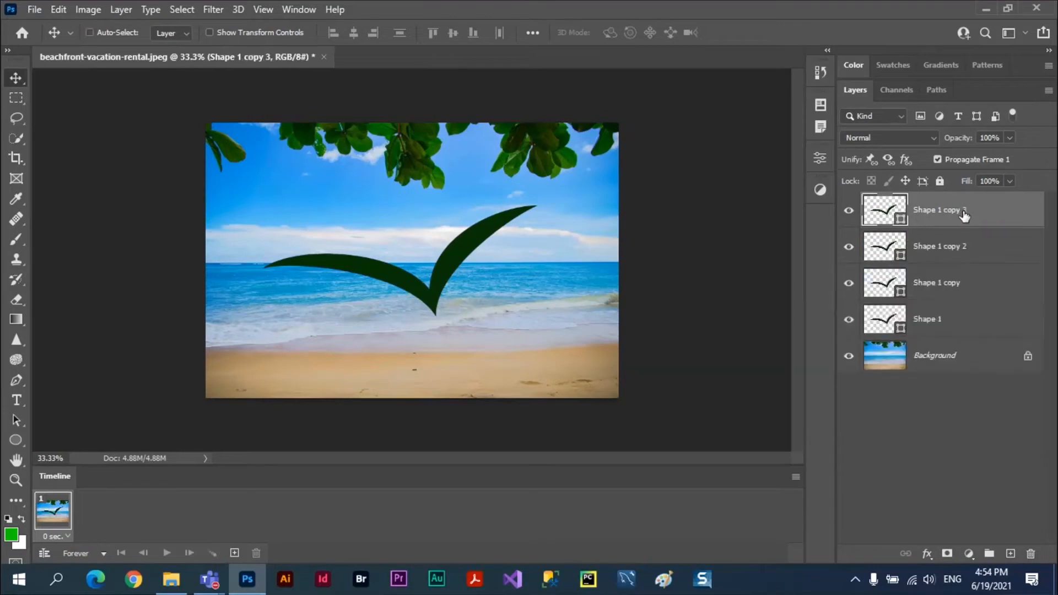
key(ctrl+j)
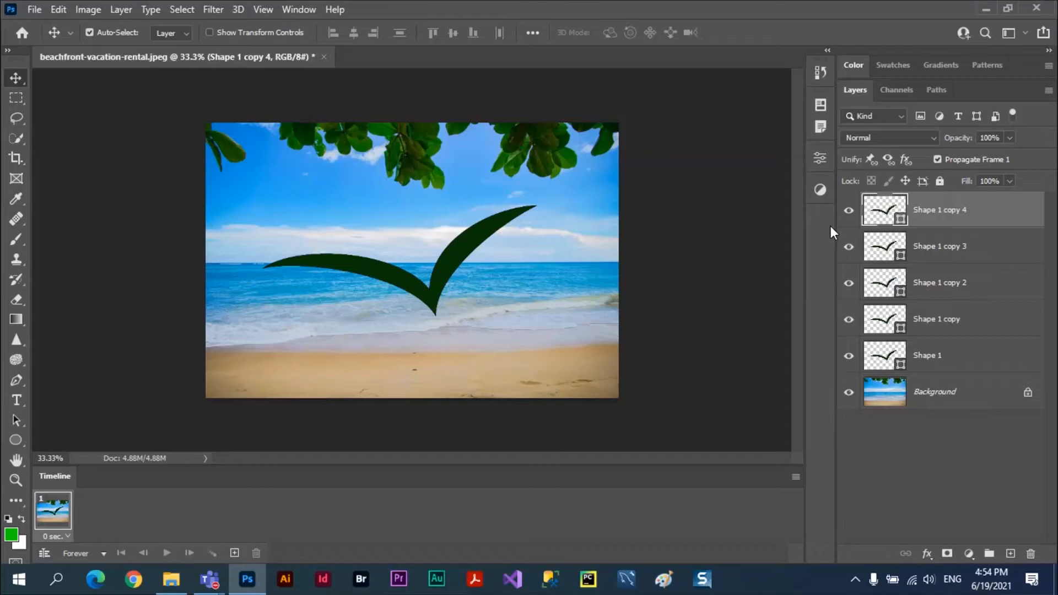
key(alt+bracketleft)
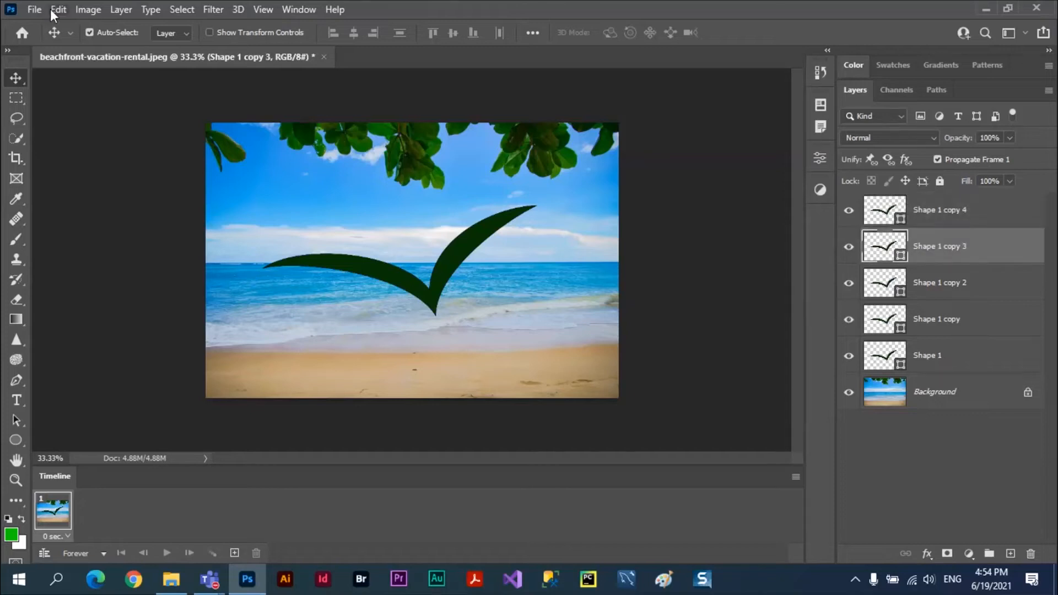
click(51, 9)
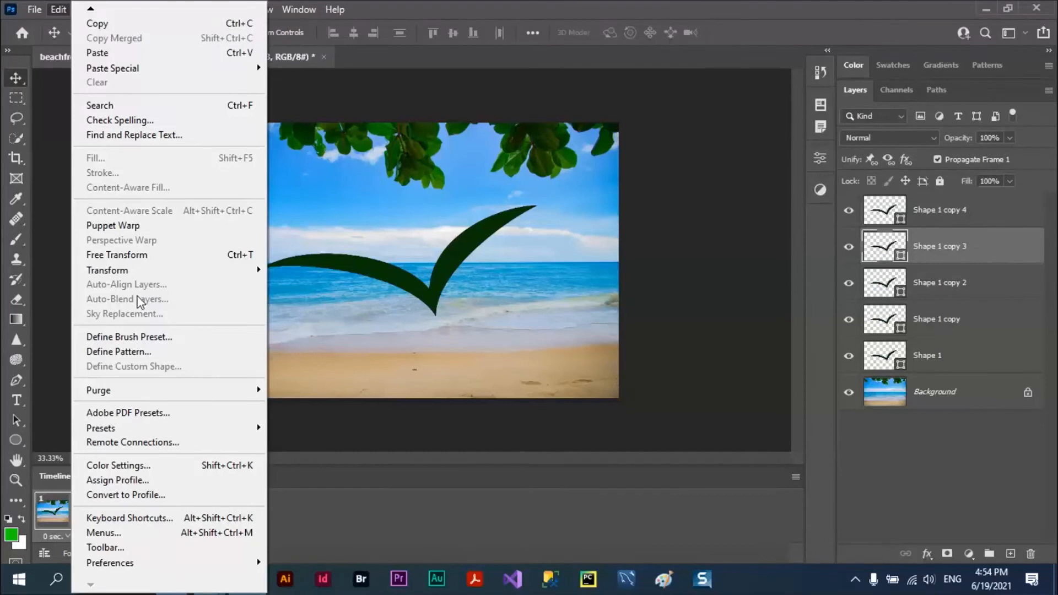
click(123, 226)
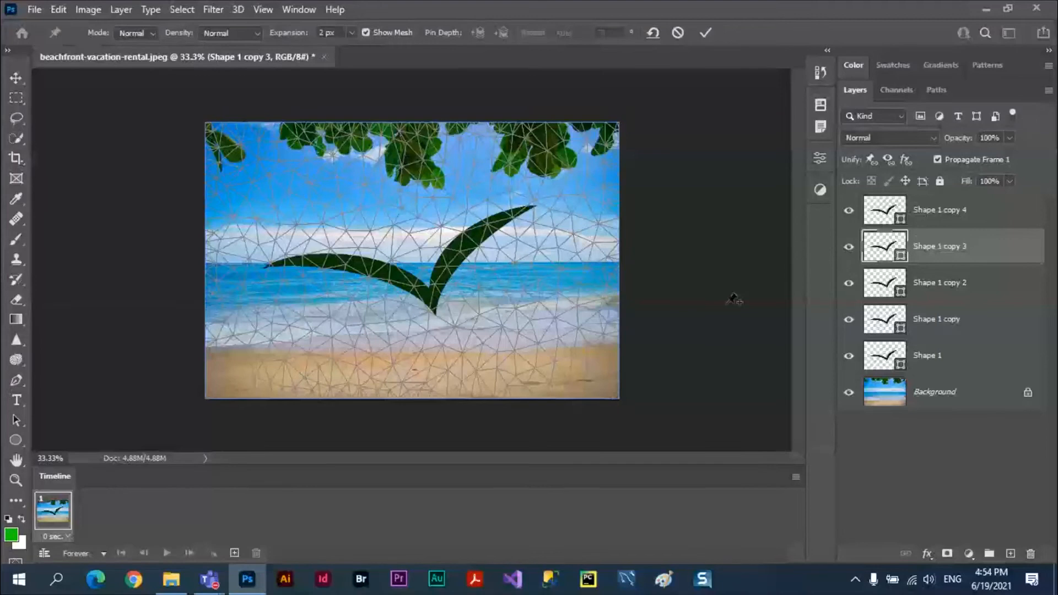
key(Return)
click(894, 216)
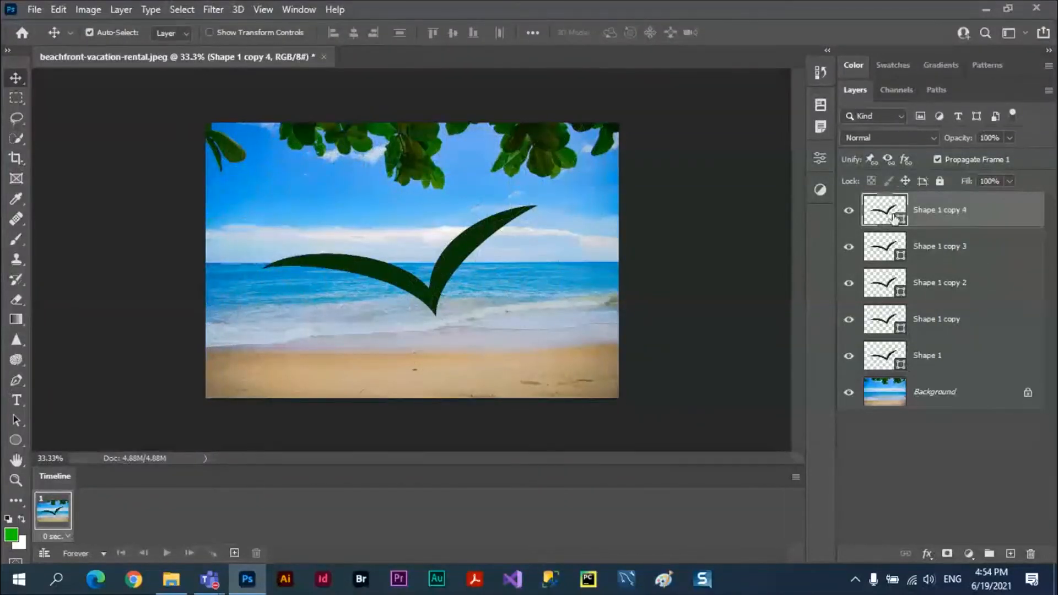
Step: Rasterize the Shape 1 copy 4 and Shape 1 copy 3 bird layers
click(16, 98)
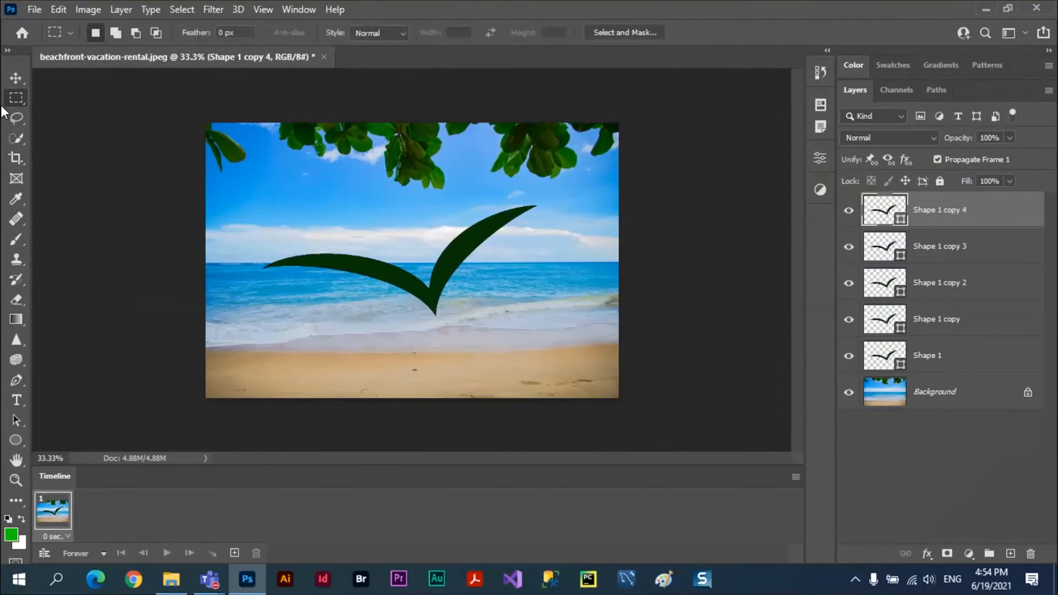
right_click(465, 246)
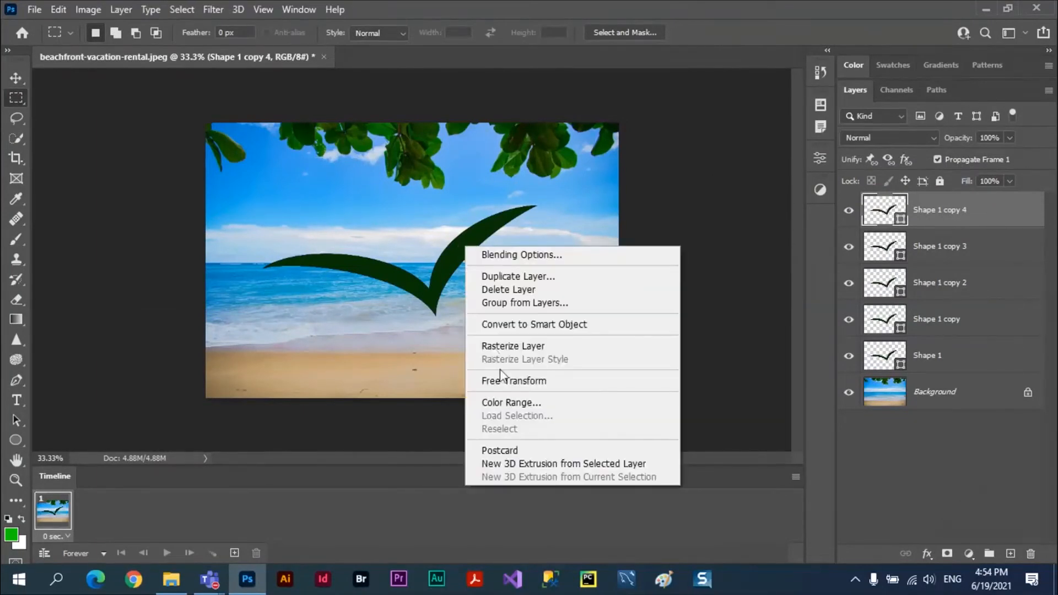
click(508, 347)
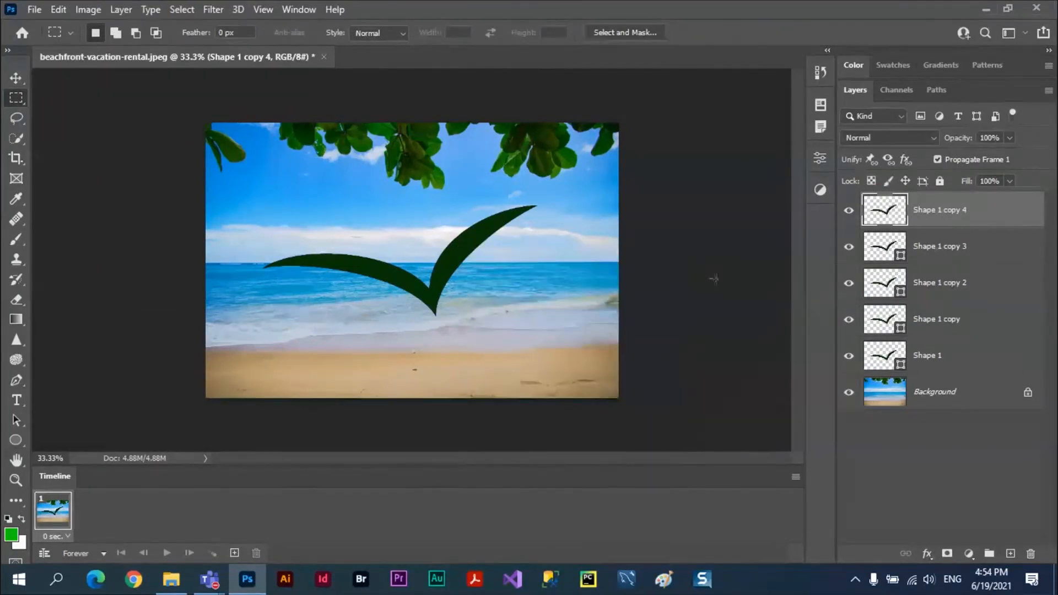
click(920, 247)
right_click(466, 248)
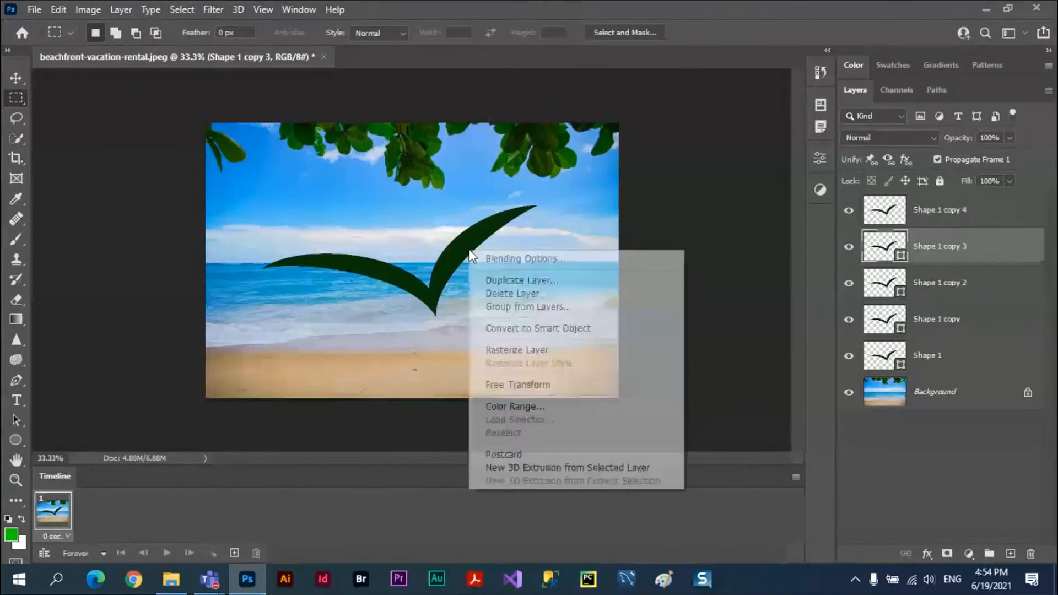
click(514, 349)
Step: Delete the three remaining vector bird layers, Shape 1 copy 2, Shape 1 copy and Shape 1
click(945, 291)
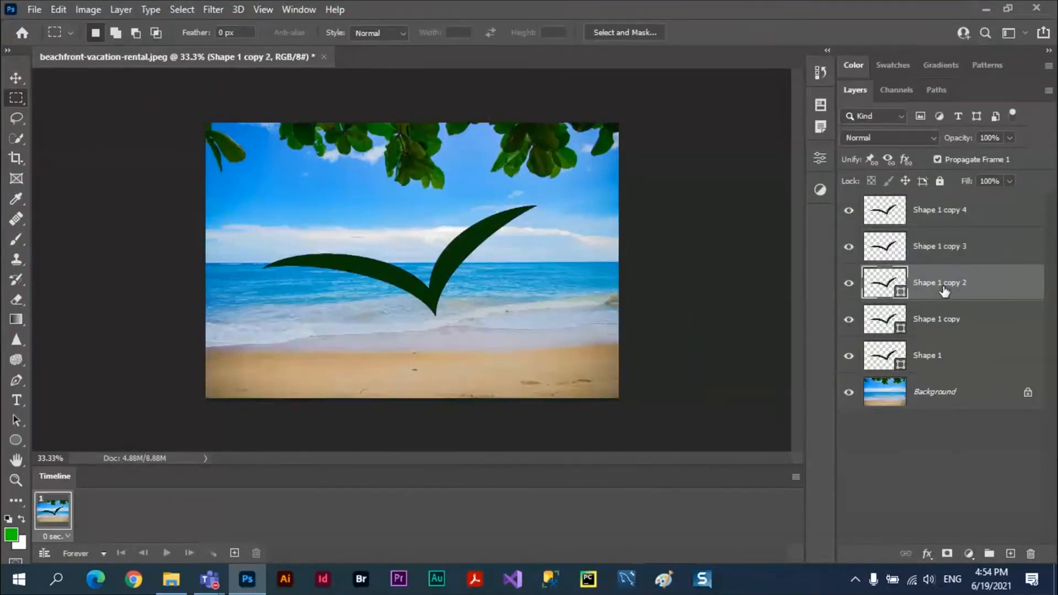
shift+click(957, 366)
click(1030, 554)
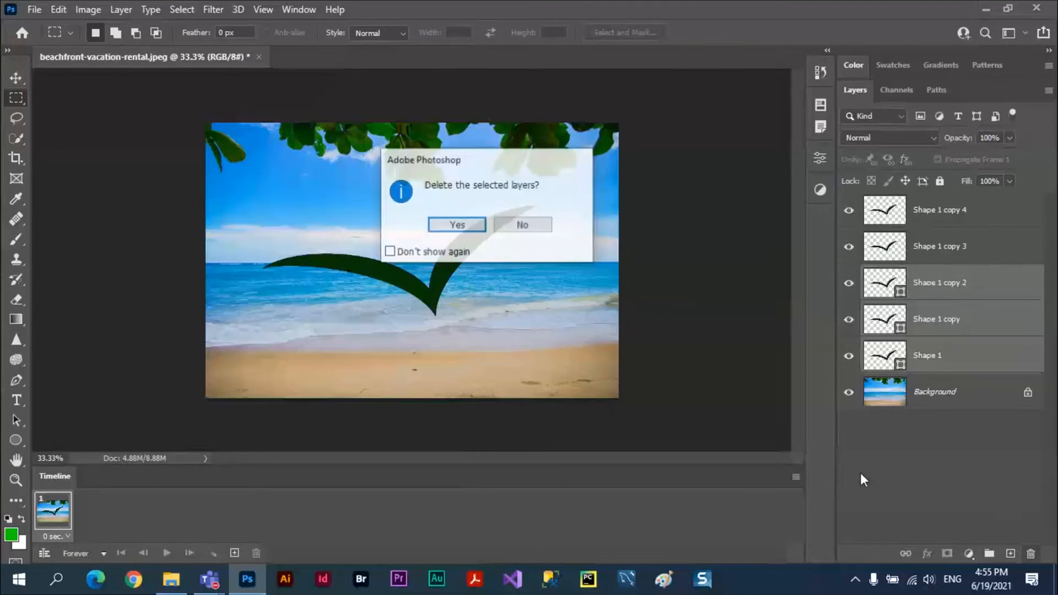
click(451, 225)
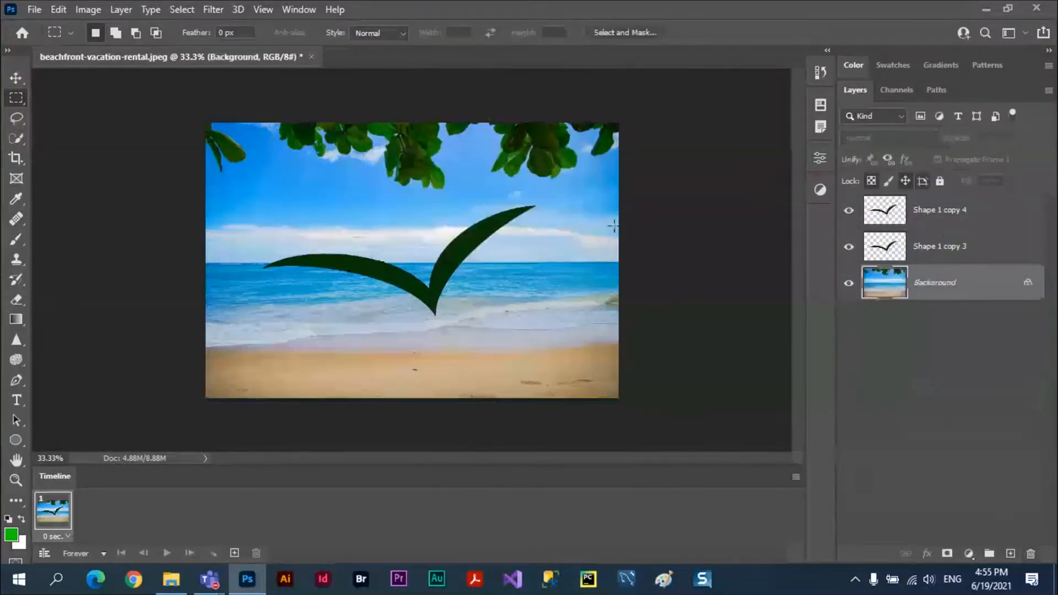
Step: Duplicate the rasterized Shape 1 copy 3 layer three times
click(952, 248)
key(ctrl+j)
key(ctrl+j)
key(ctrl+j)
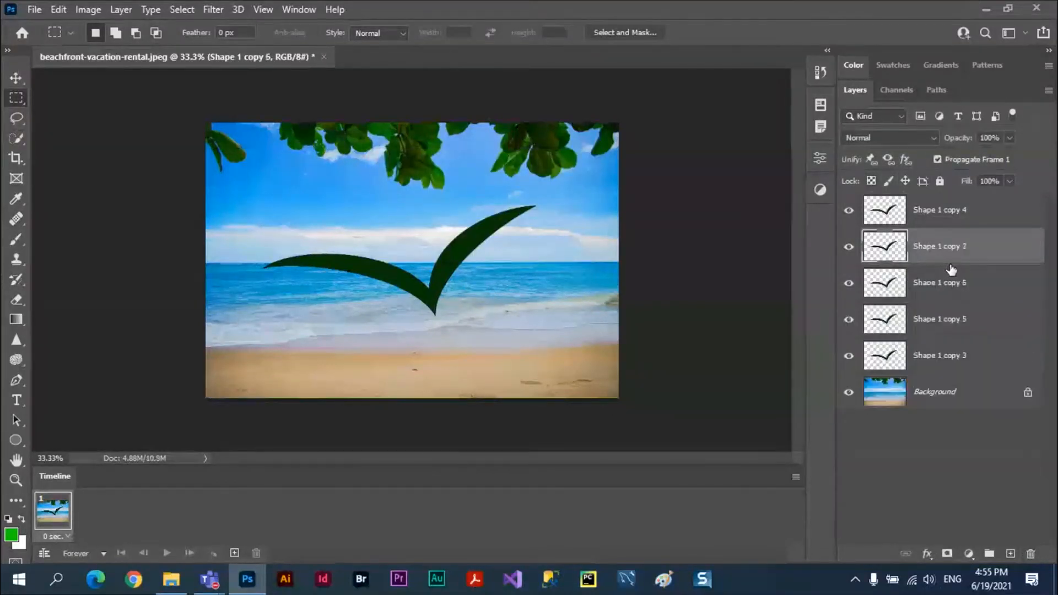
Step: Start Puppet Warp on Shape 1 copy 7 and pin the body, the right wing's middle and tip, and the left wing's middle
click(936, 292)
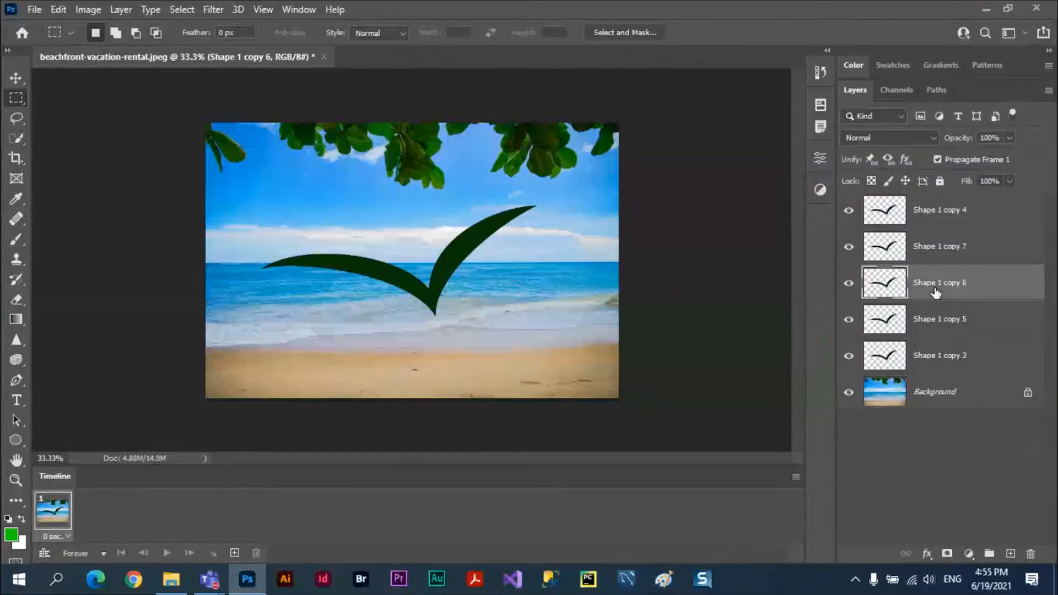
click(950, 252)
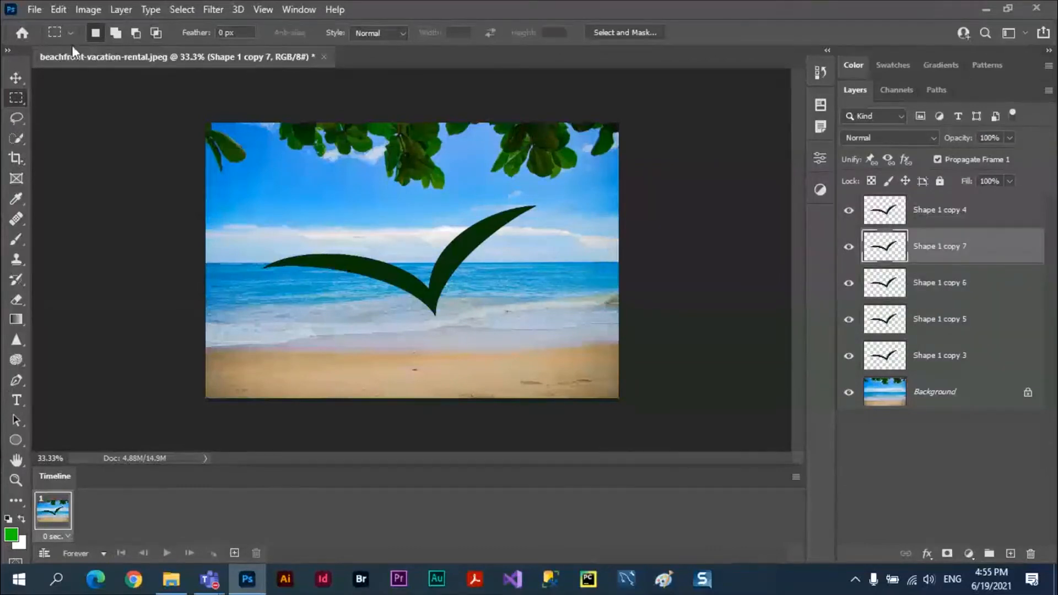
click(59, 11)
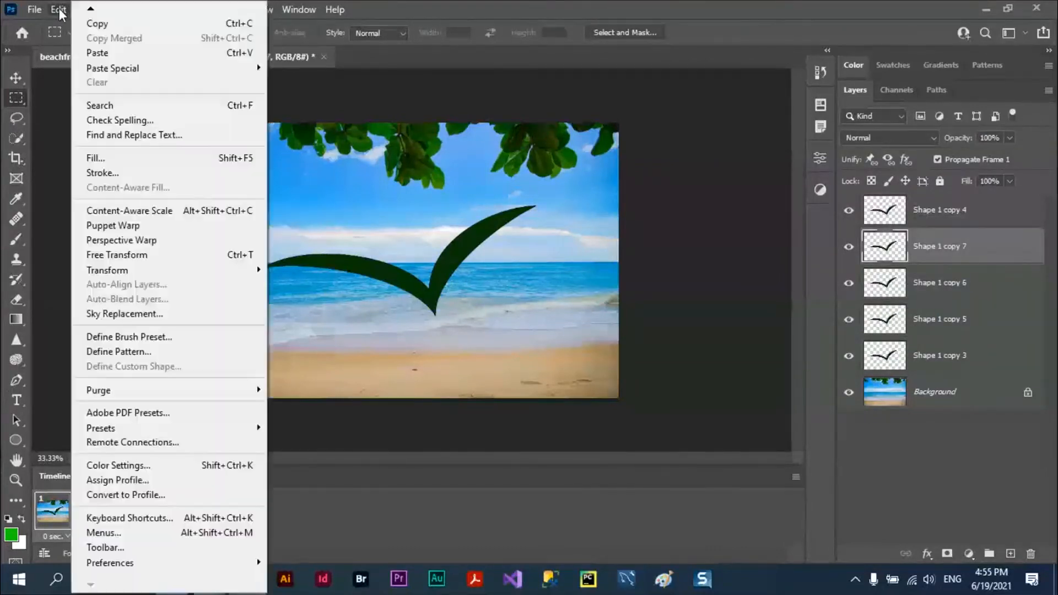
click(132, 226)
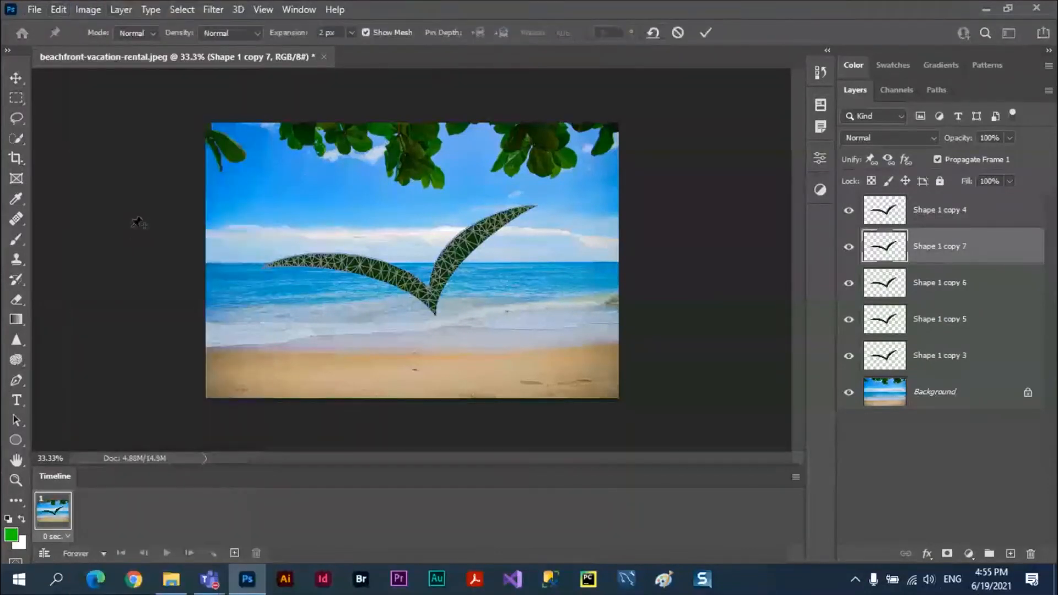
click(434, 297)
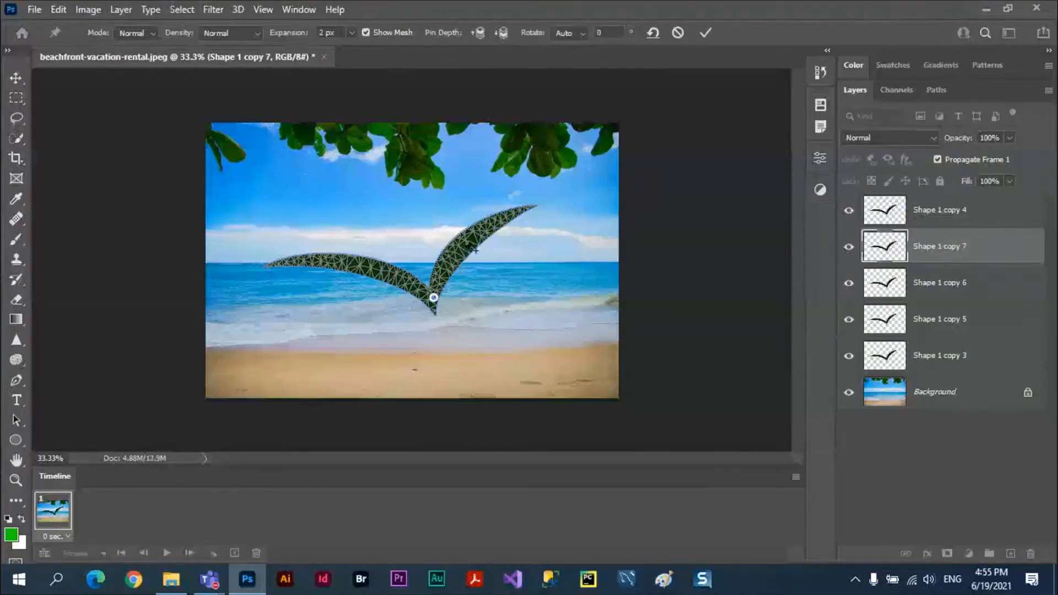
click(463, 251)
click(524, 208)
click(371, 268)
Step: Pin the left wing tip of Shape 1 copy 7, arch both wings slightly upward with their tips curving down, and apply the warp
drag(287, 261, 280, 230)
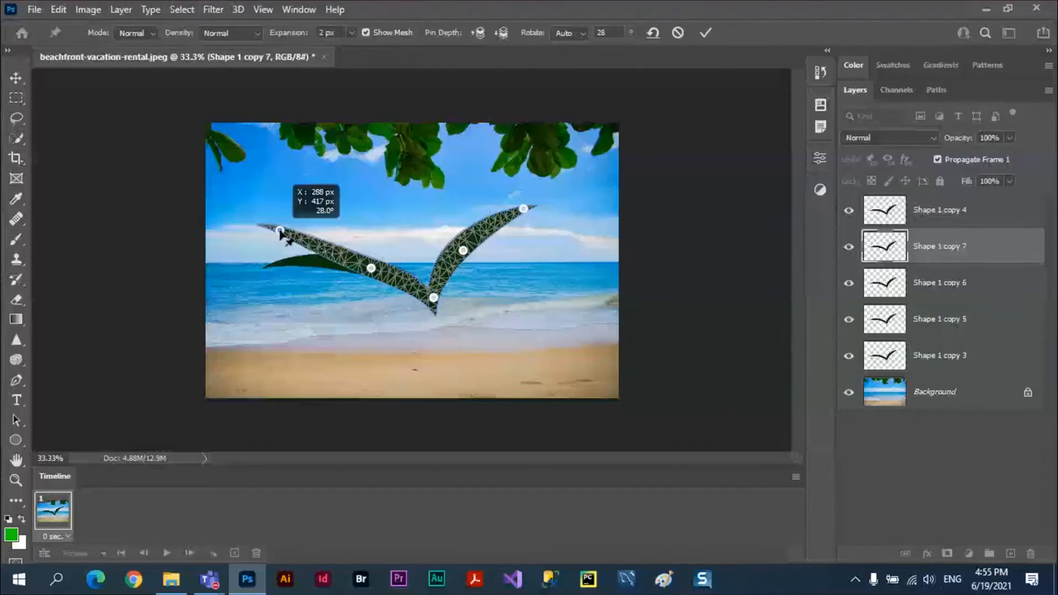
drag(372, 269, 369, 244)
drag(463, 250, 467, 231)
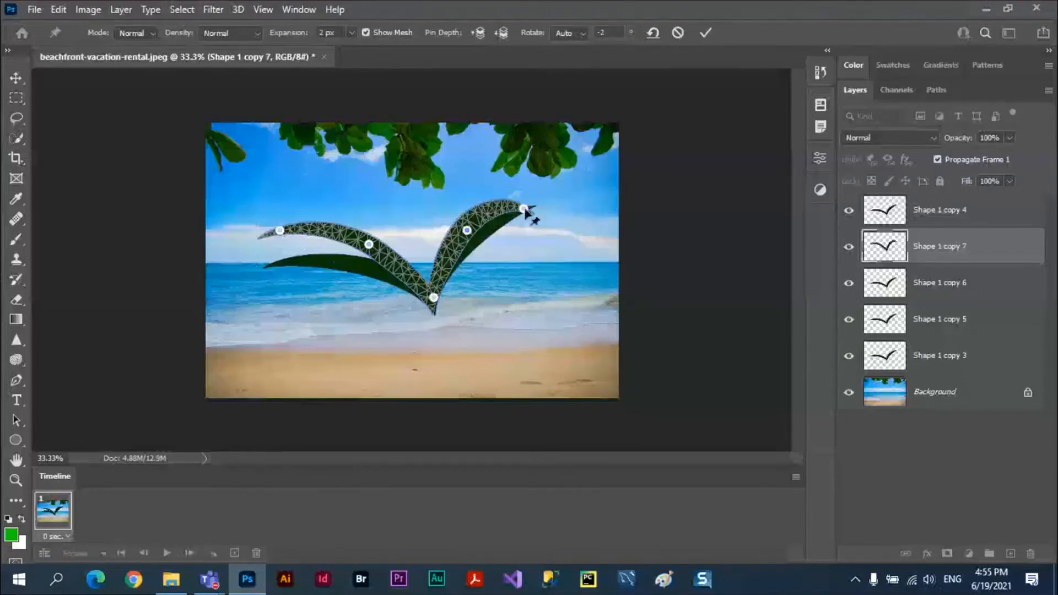
drag(524, 208, 533, 181)
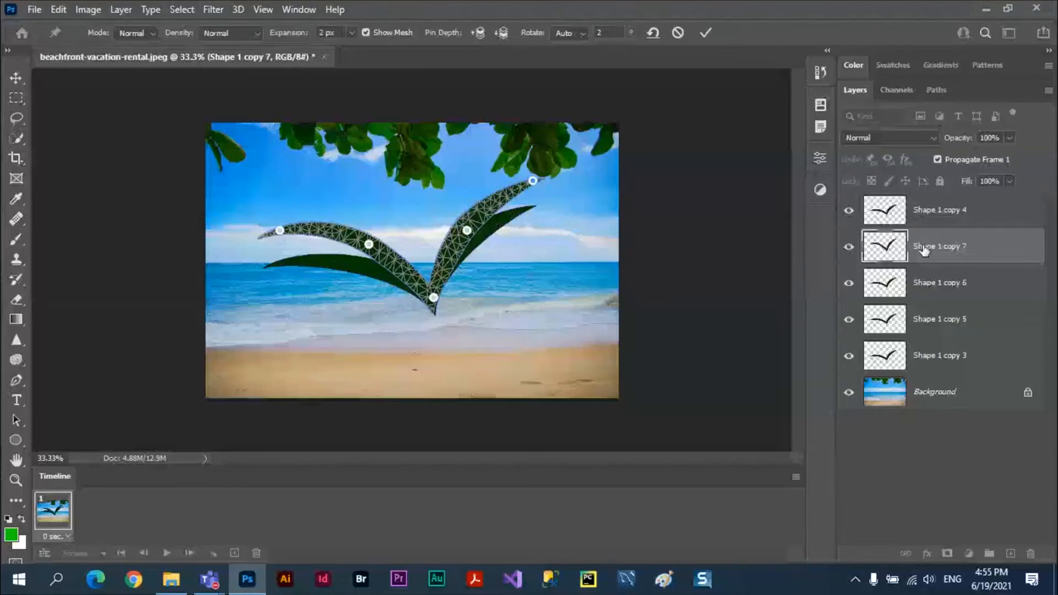
drag(280, 230, 278, 253)
drag(533, 180, 540, 204)
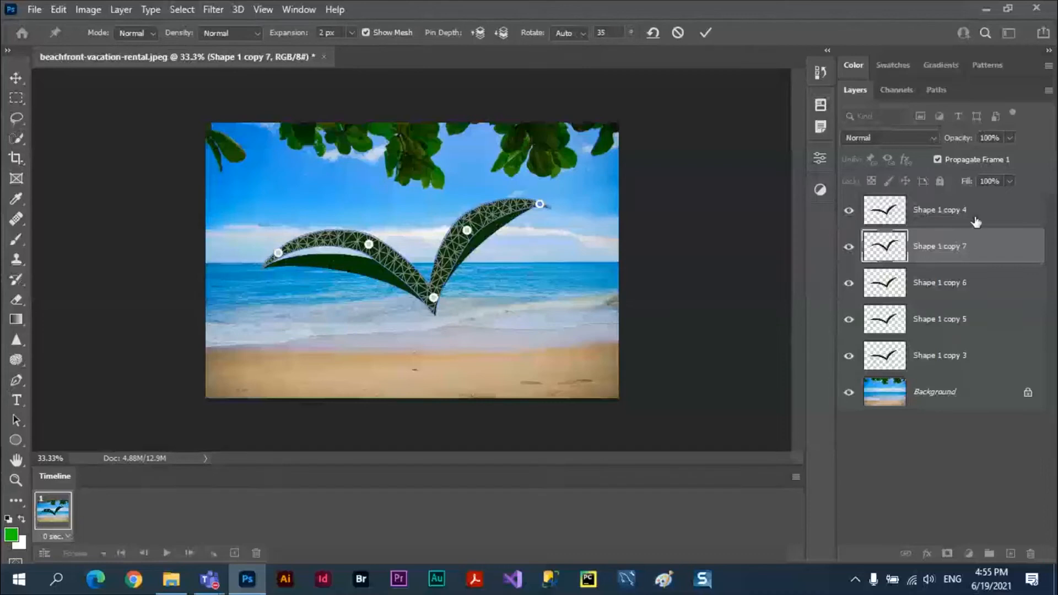
click(705, 33)
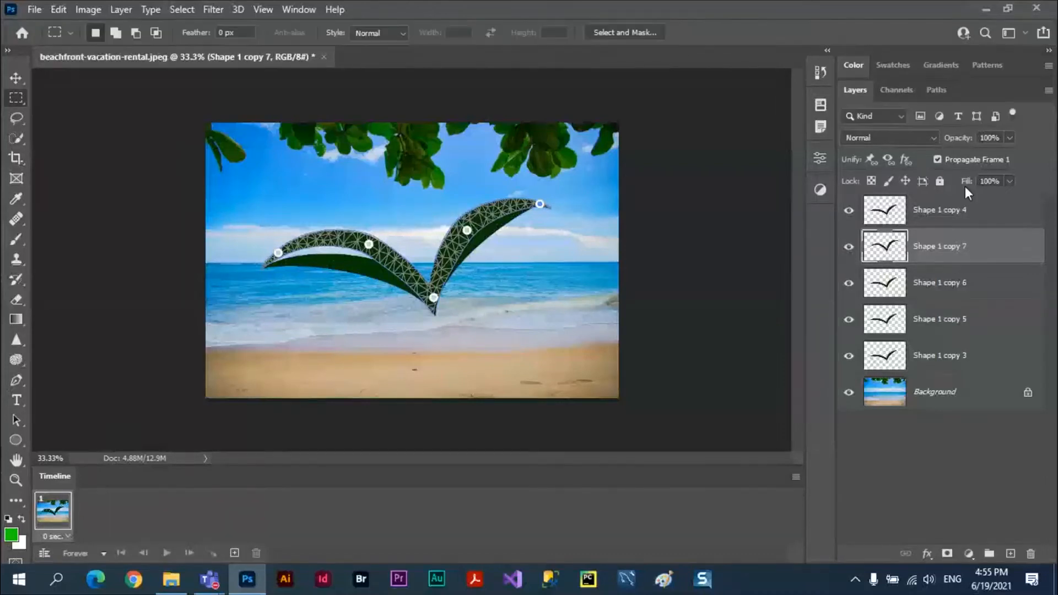
Step: Start Puppet Warp on Shape 1 copy 4 and pin the body plus the middle and tip of each wing
click(974, 213)
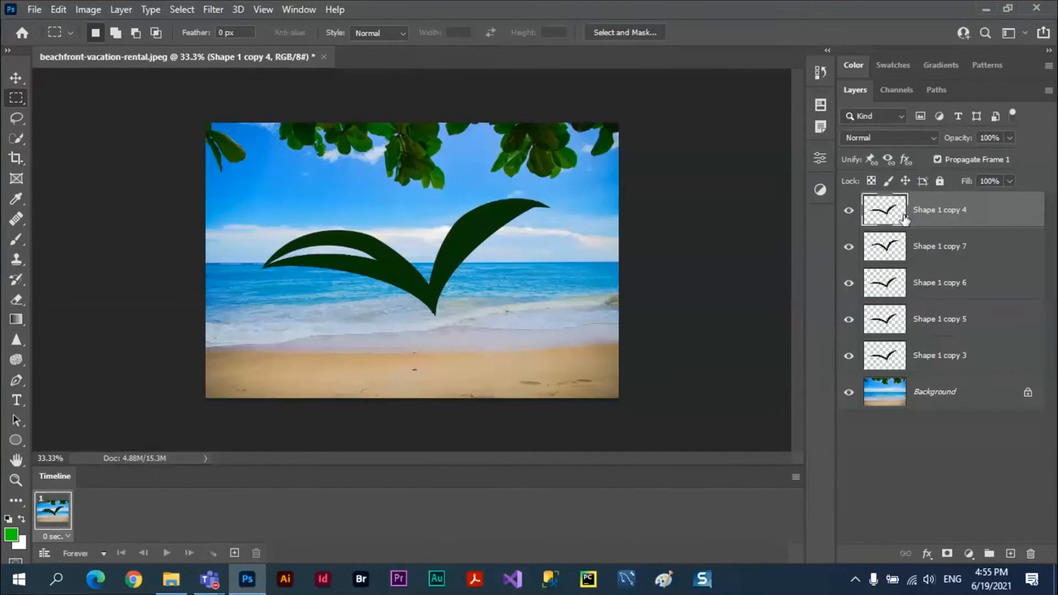
click(58, 10)
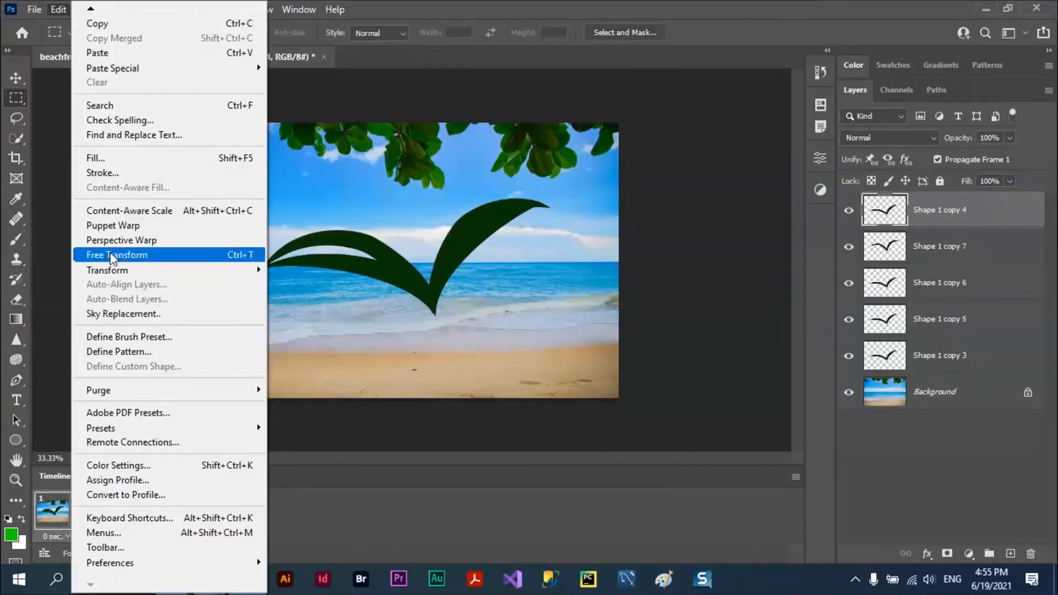
click(121, 225)
click(434, 294)
click(467, 237)
click(518, 212)
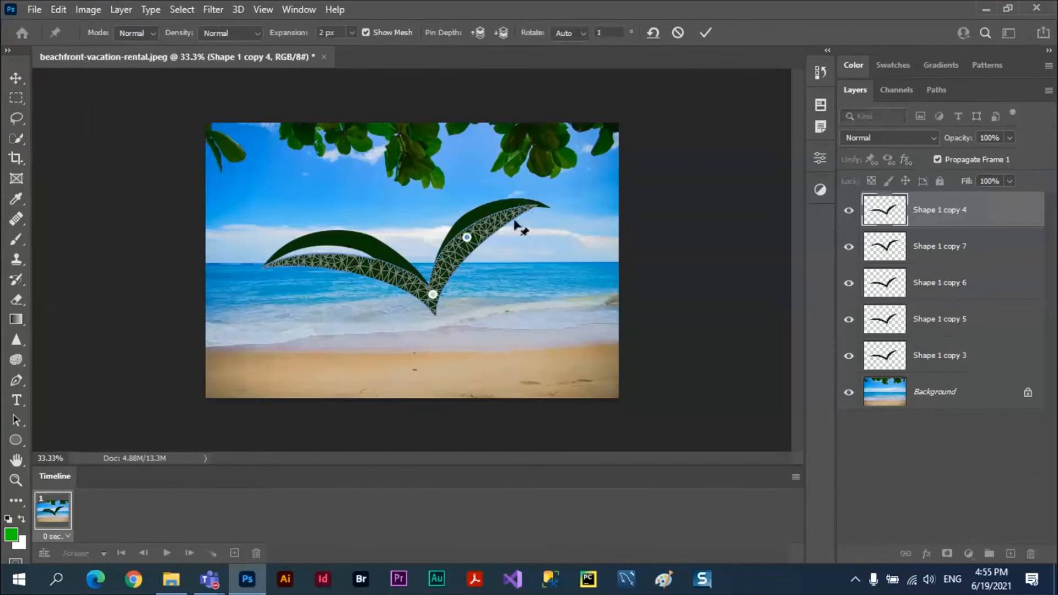
click(345, 262)
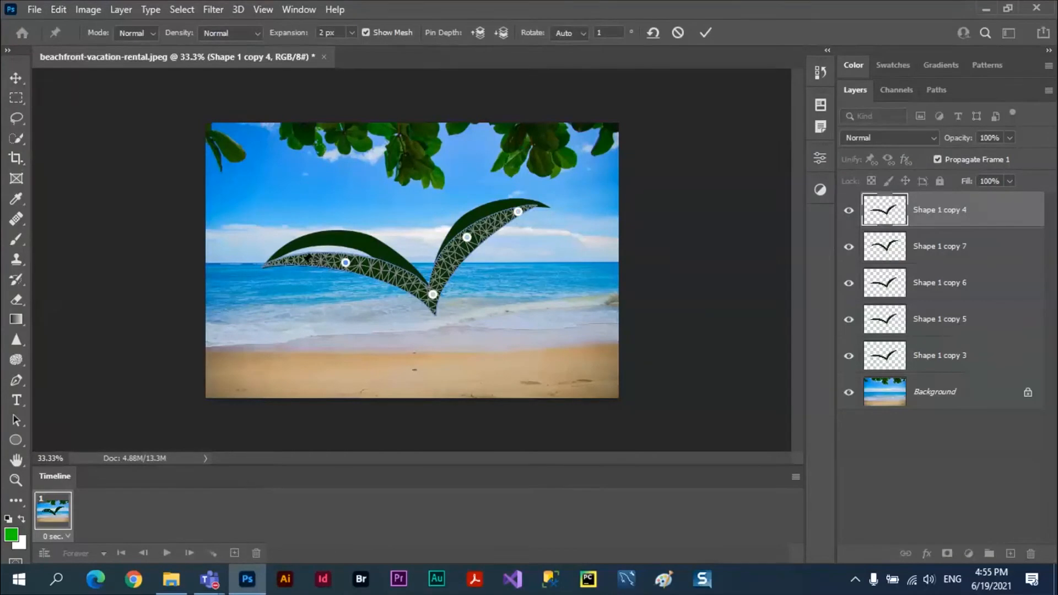
click(295, 261)
Step: Raise both wings of Shape 1 copy 4 well above the other birds, bent at their middles, and apply the warp
drag(295, 262, 281, 220)
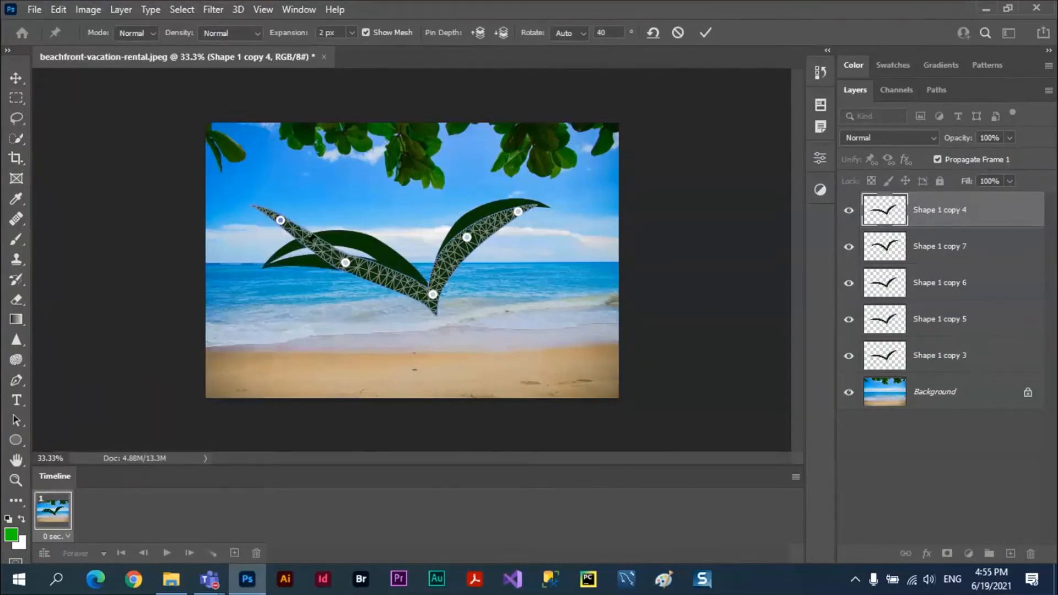
drag(345, 263, 358, 201)
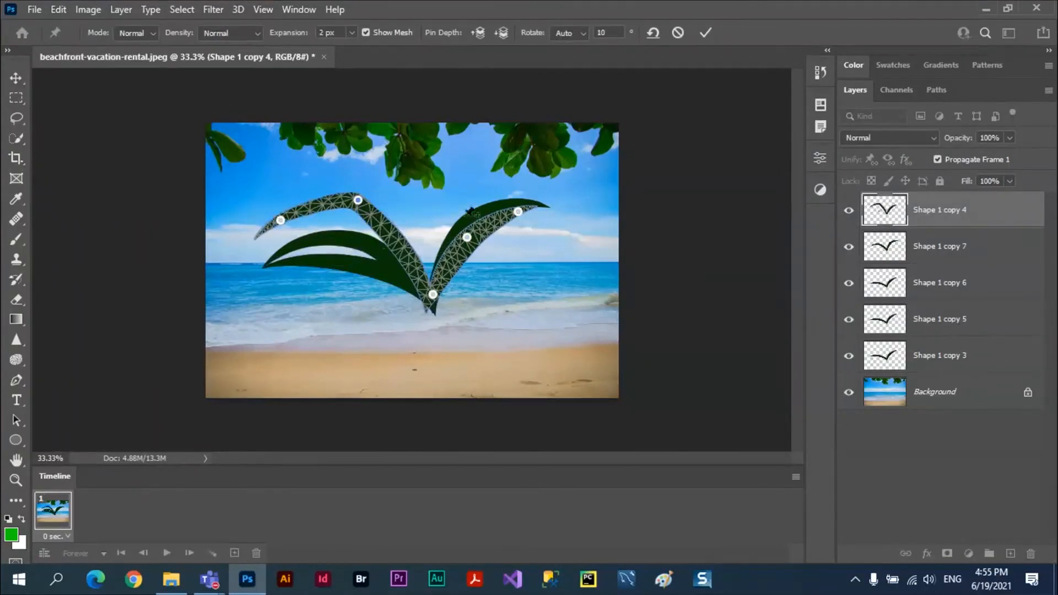
drag(467, 238, 458, 196)
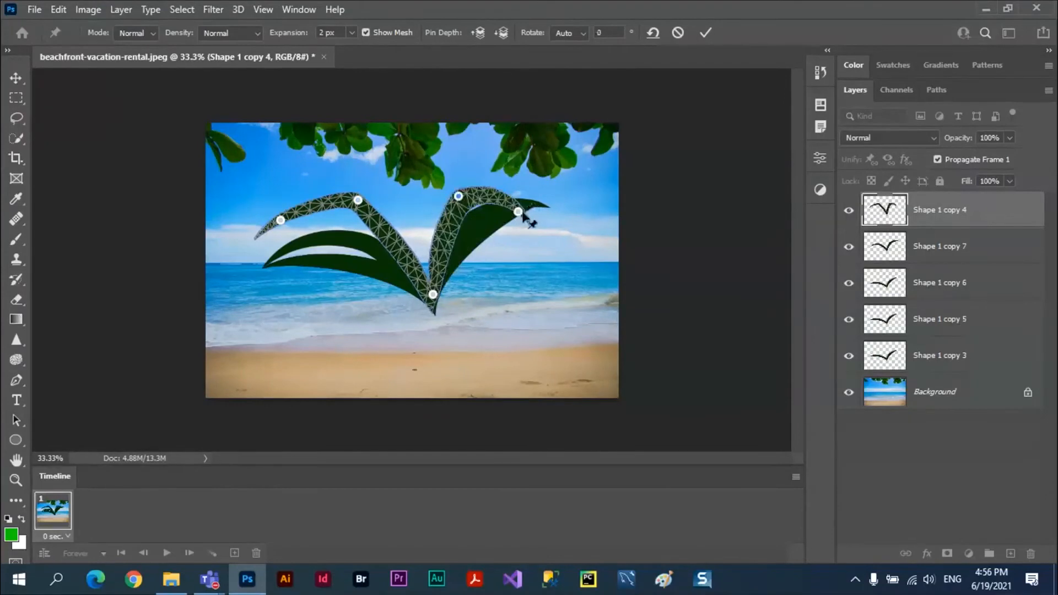
drag(518, 212, 528, 184)
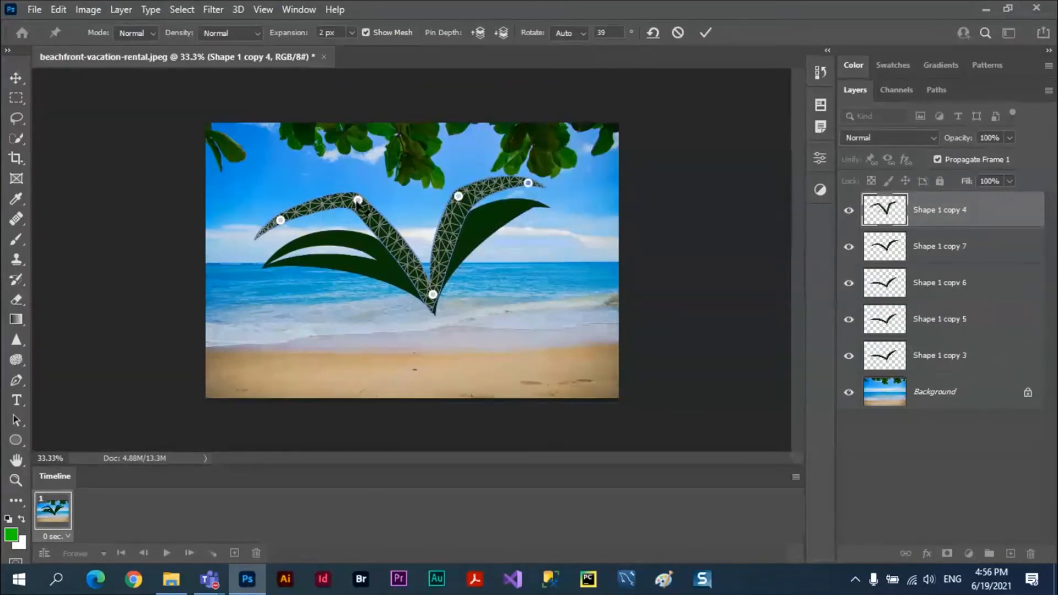
drag(358, 200, 353, 214)
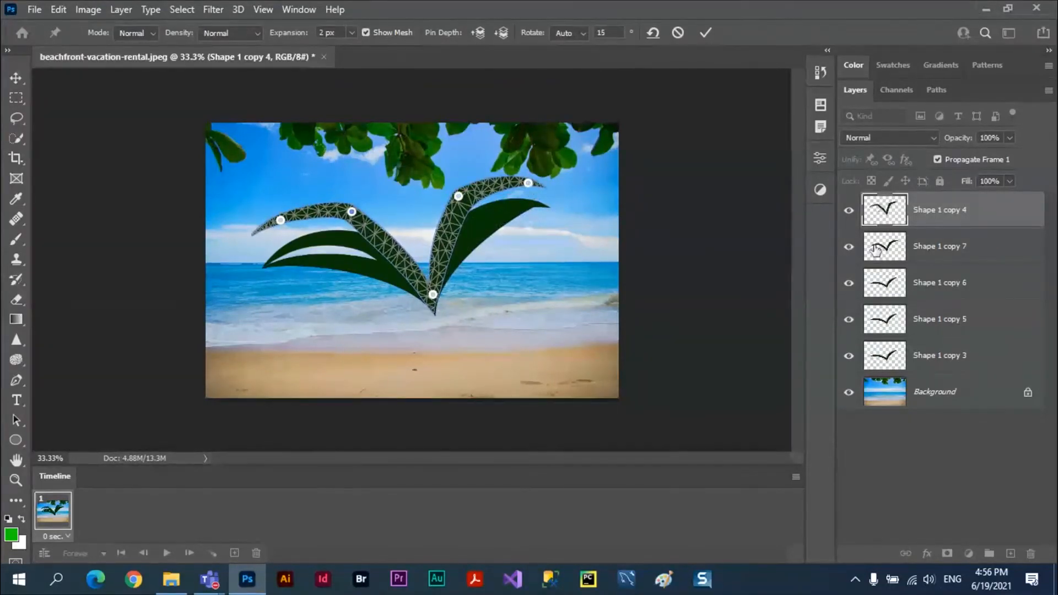
click(705, 33)
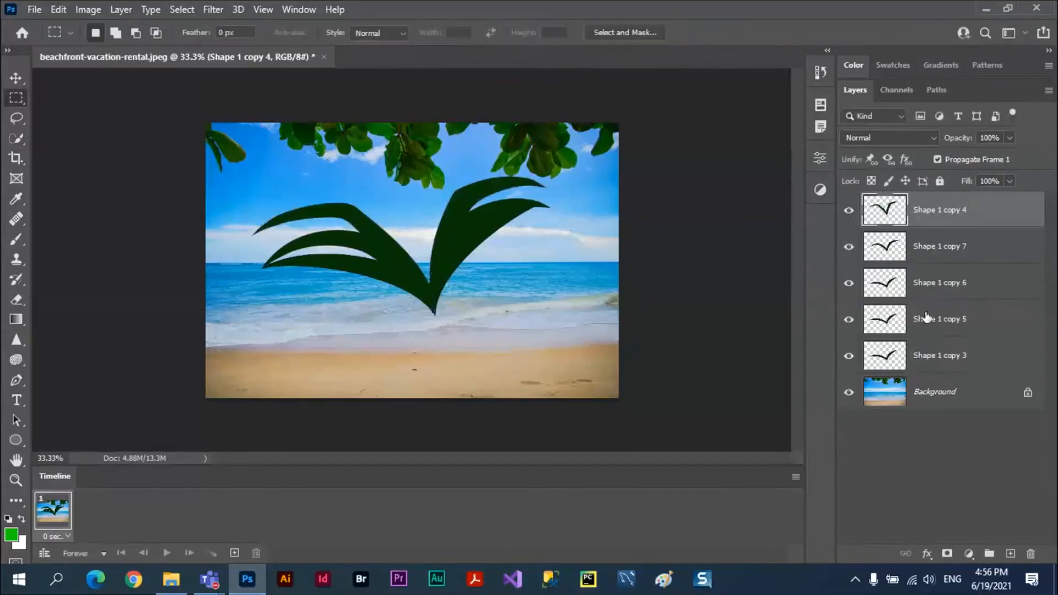
Step: Start Puppet Warp on Shape 1 copy 5 and pin the left wing's tip and middle and the body
click(949, 322)
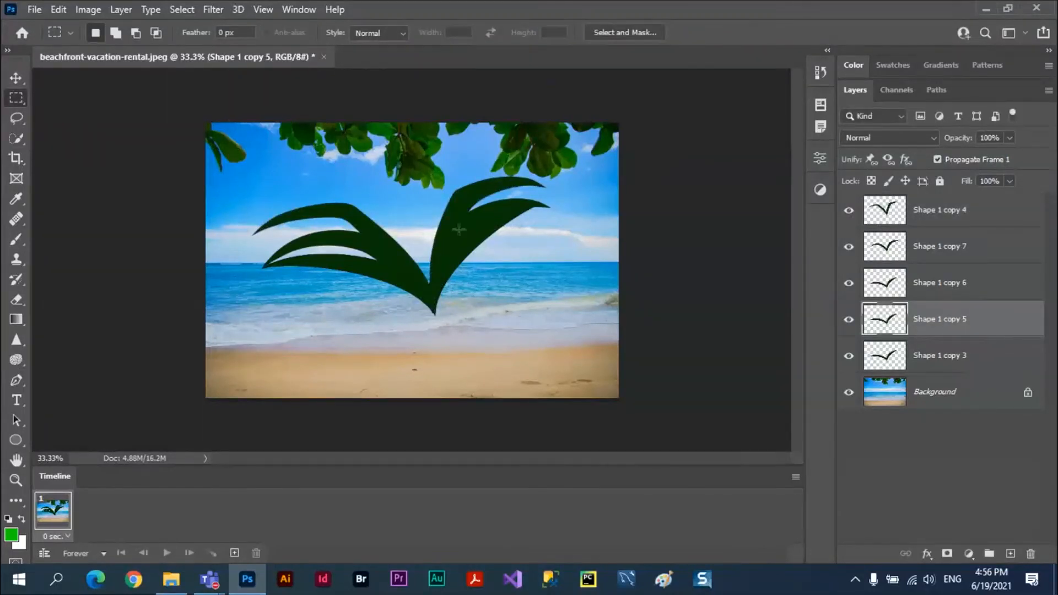
click(56, 11)
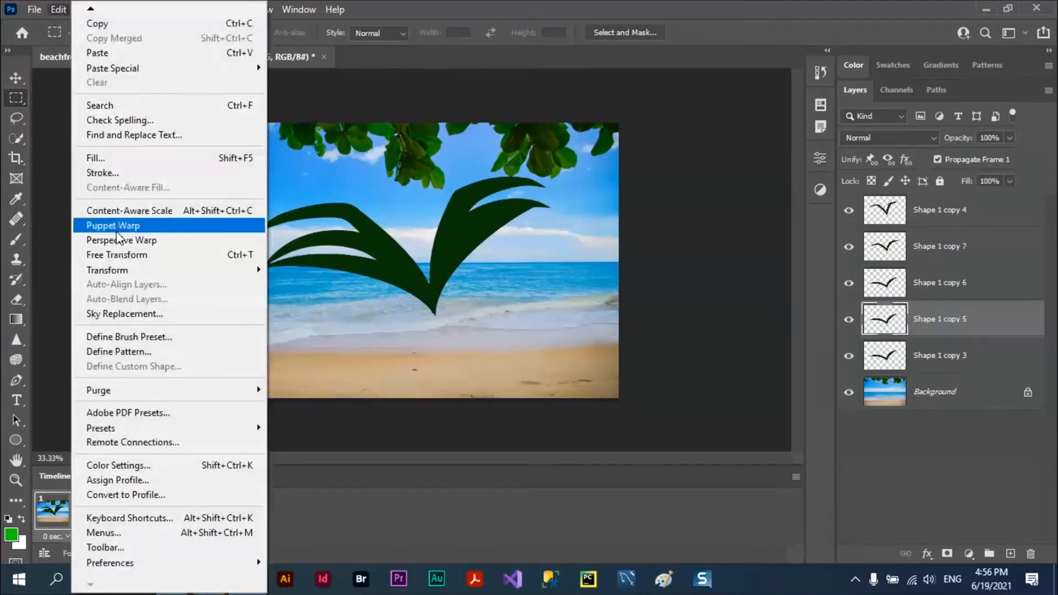
click(117, 236)
click(289, 263)
click(359, 266)
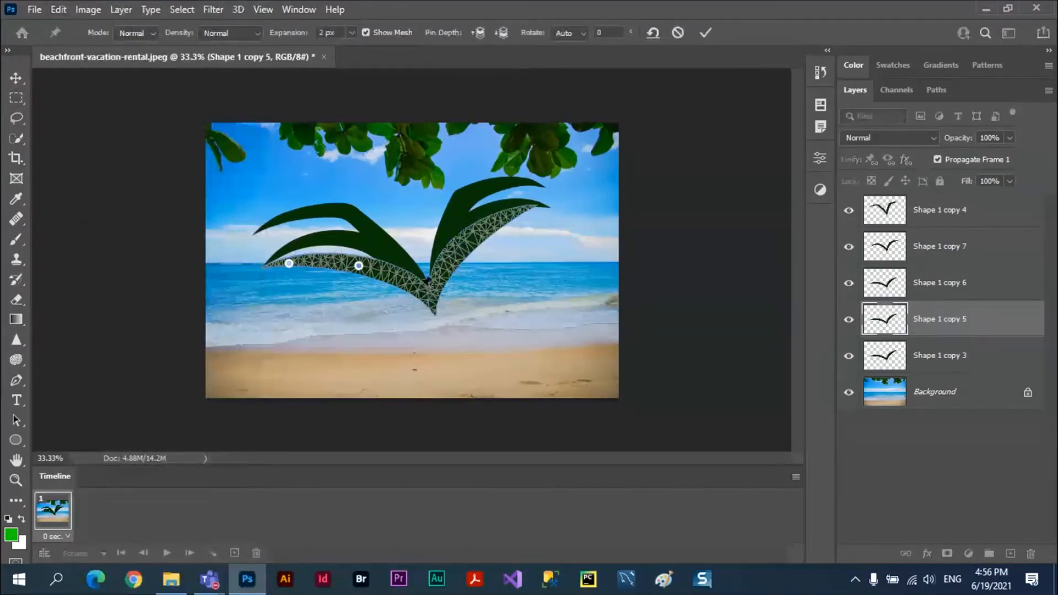
click(434, 300)
Step: Pin the right wing's middle and tip on Shape 1 copy 5, lower both wing tips, apply the warp, and select Shape 1 copy 3
drag(465, 242, 476, 243)
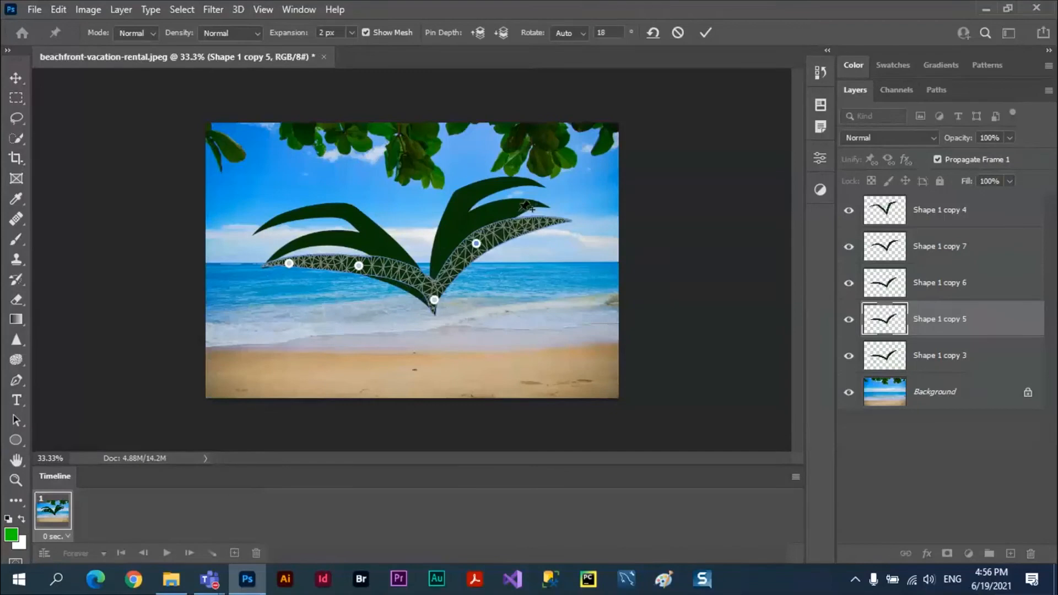
drag(542, 221, 544, 224)
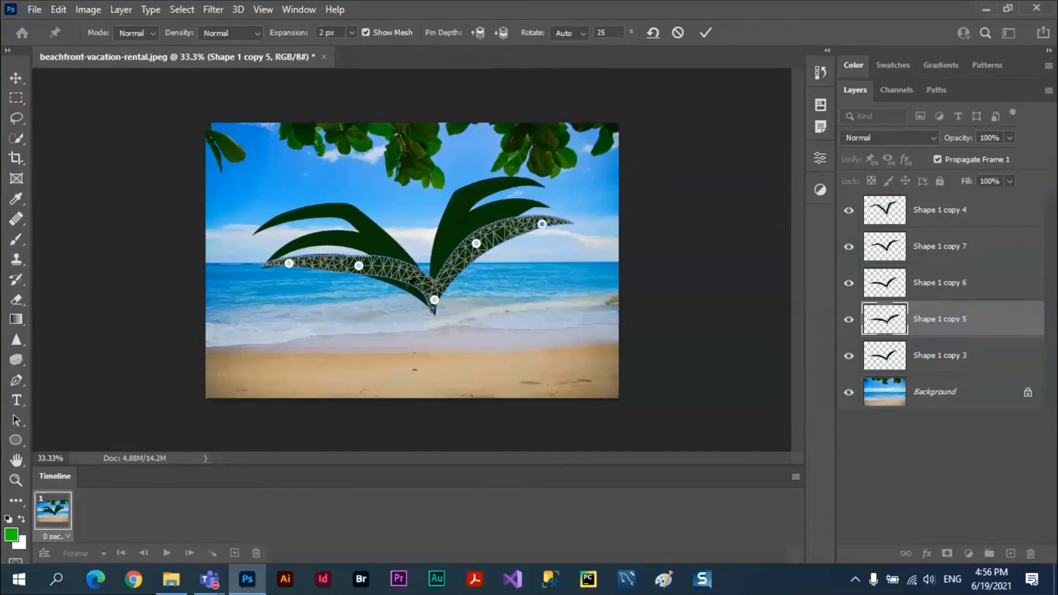
drag(289, 263, 285, 310)
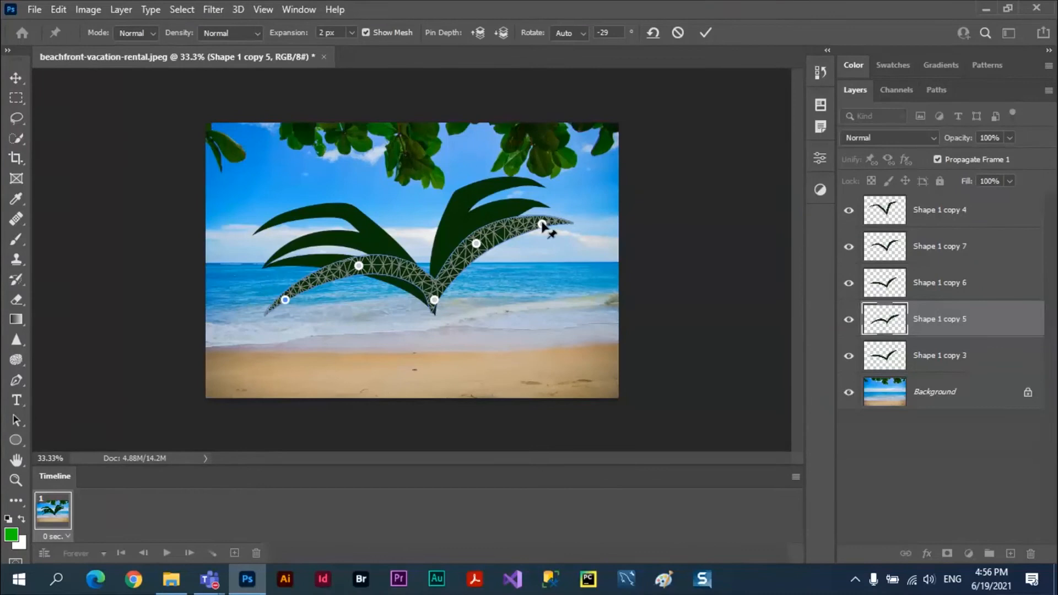
drag(543, 224, 544, 237)
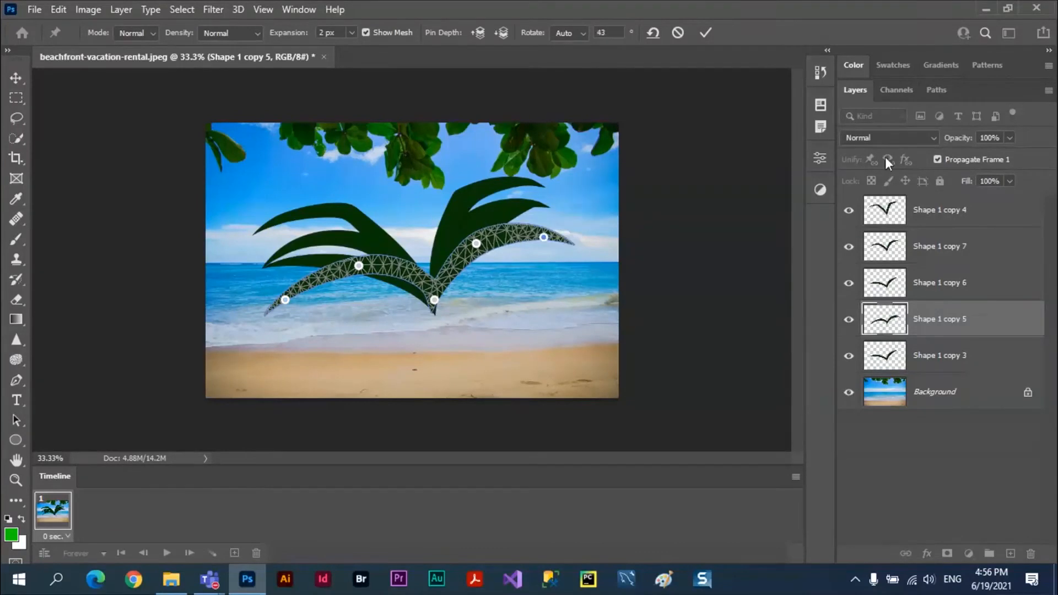
click(706, 40)
click(962, 355)
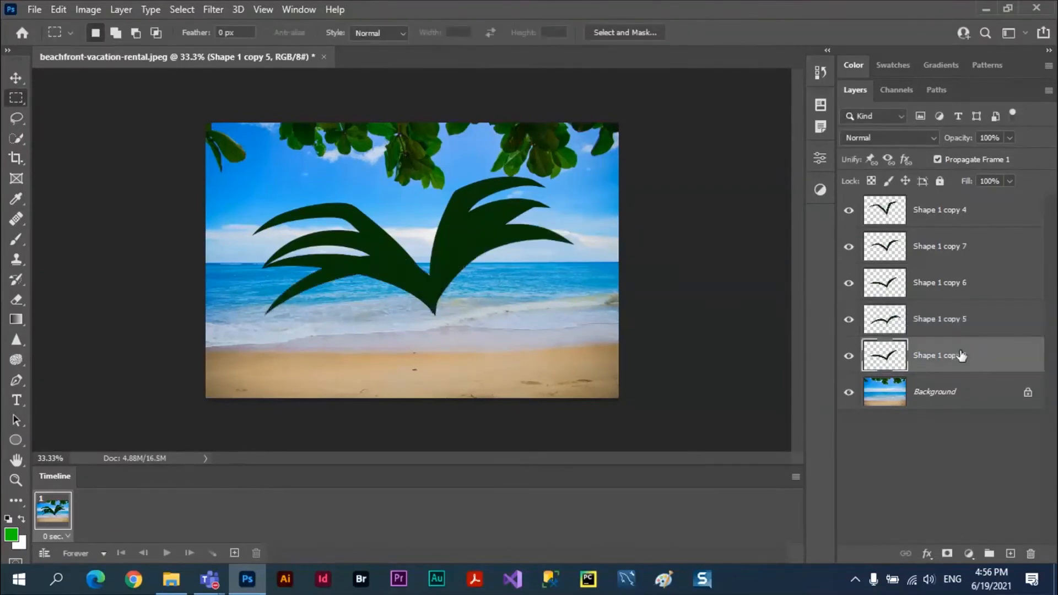
click(58, 11)
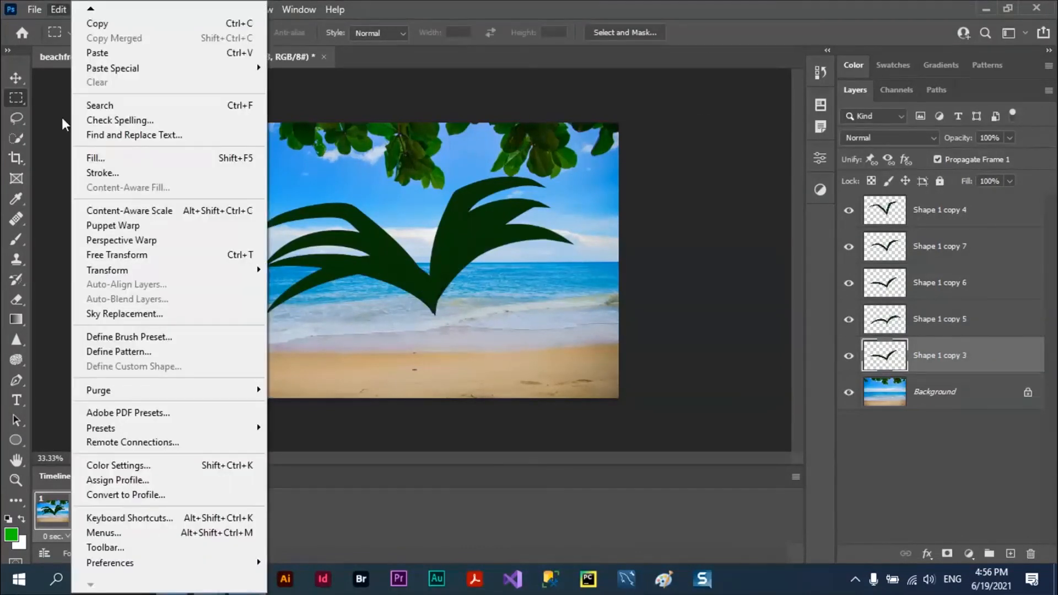
click(107, 240)
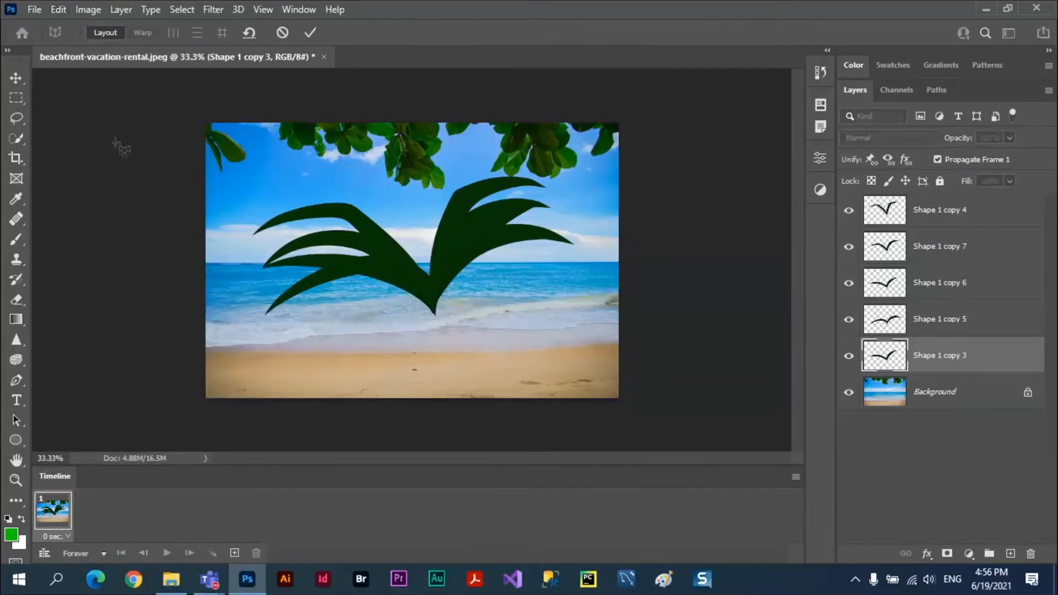
click(58, 11)
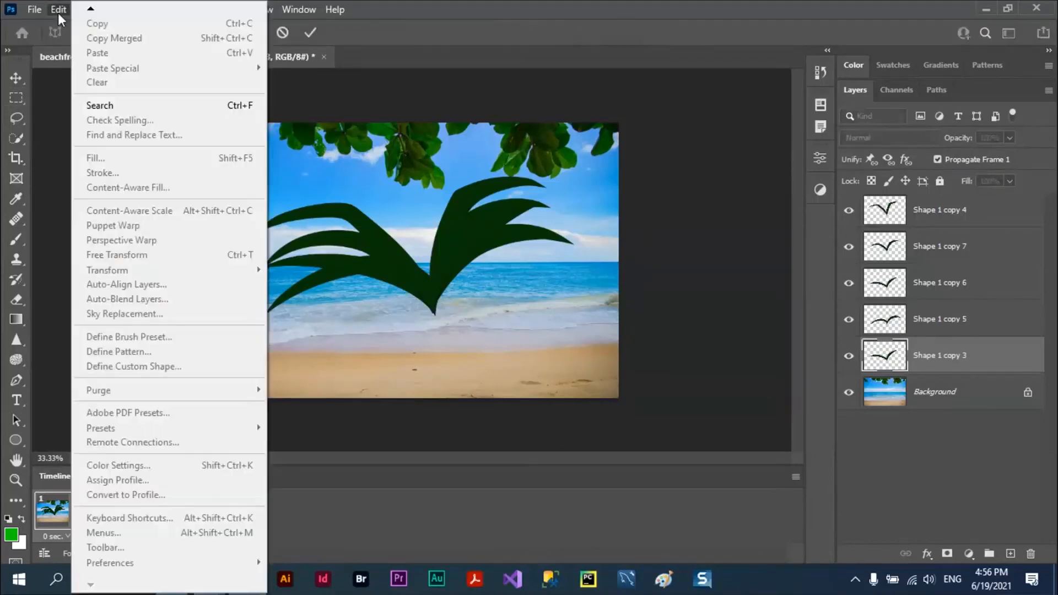
click(412, 29)
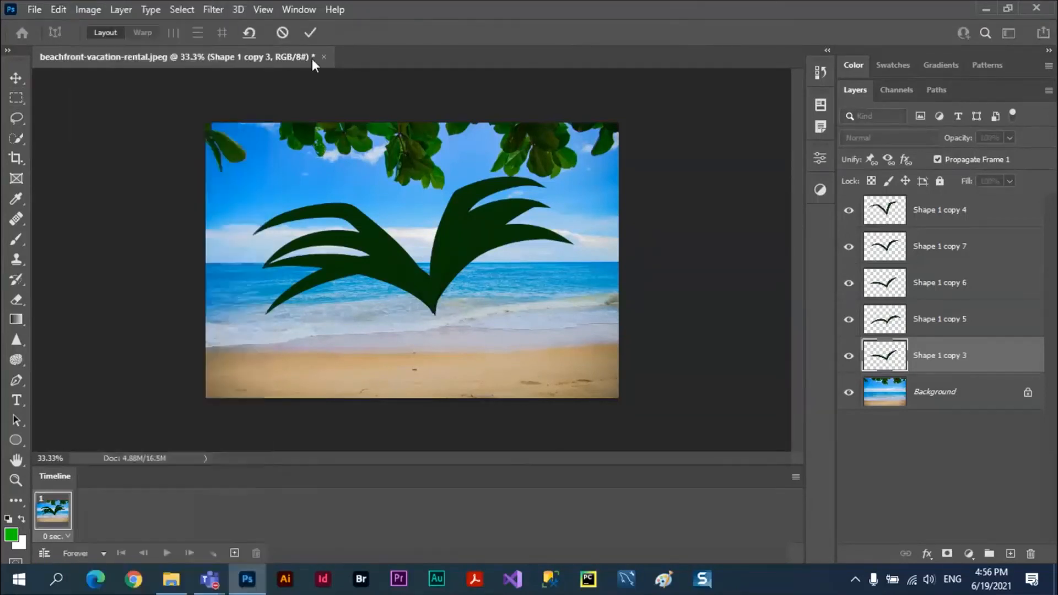
click(283, 33)
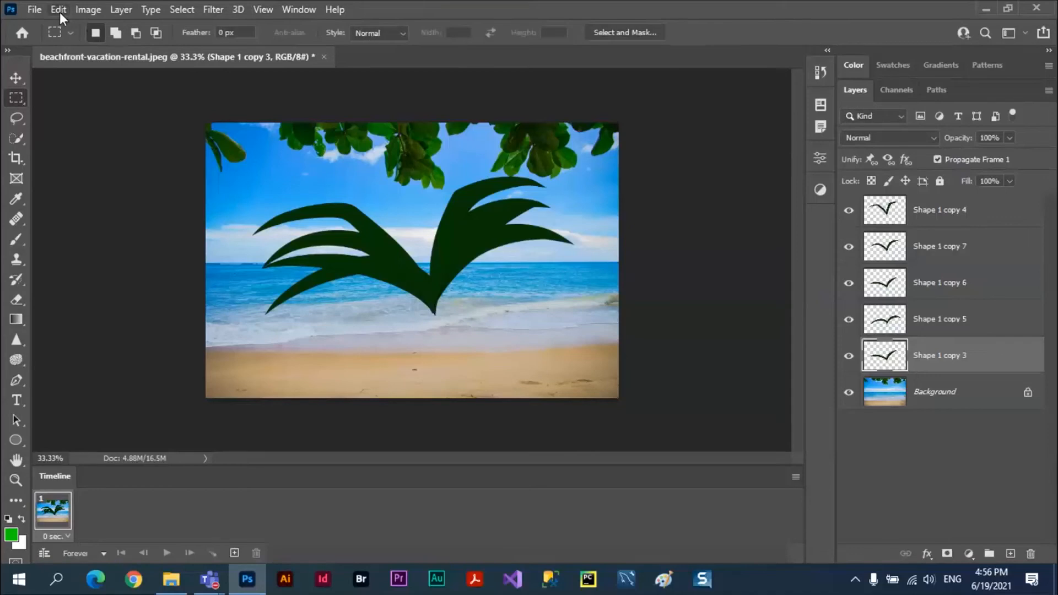
Step: Start Puppet Warp on Shape 1 copy 3 and pin the body plus the tip and middle of each wing
click(59, 12)
click(111, 228)
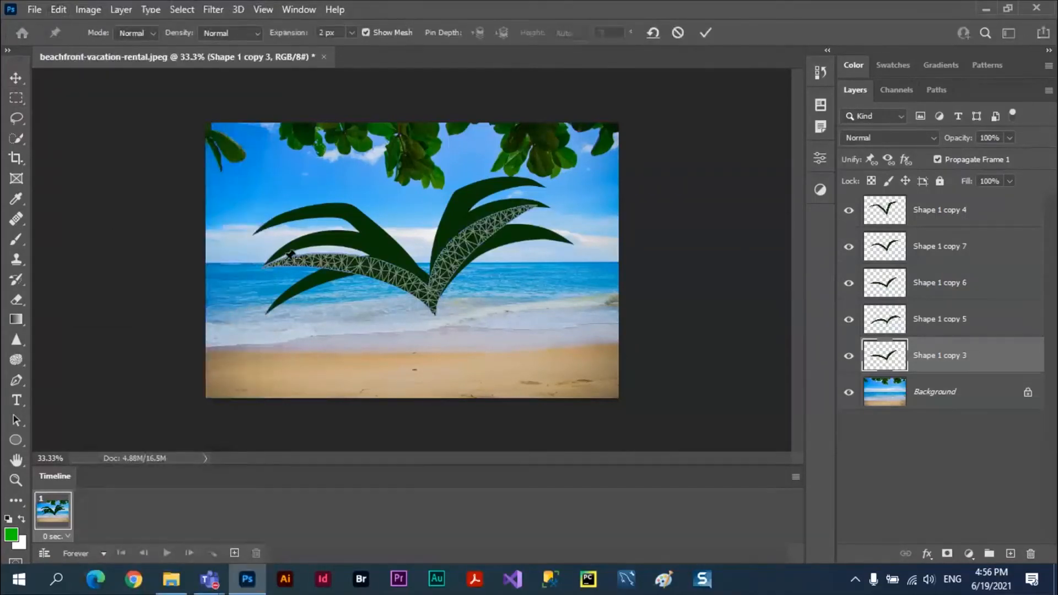
click(284, 261)
click(350, 262)
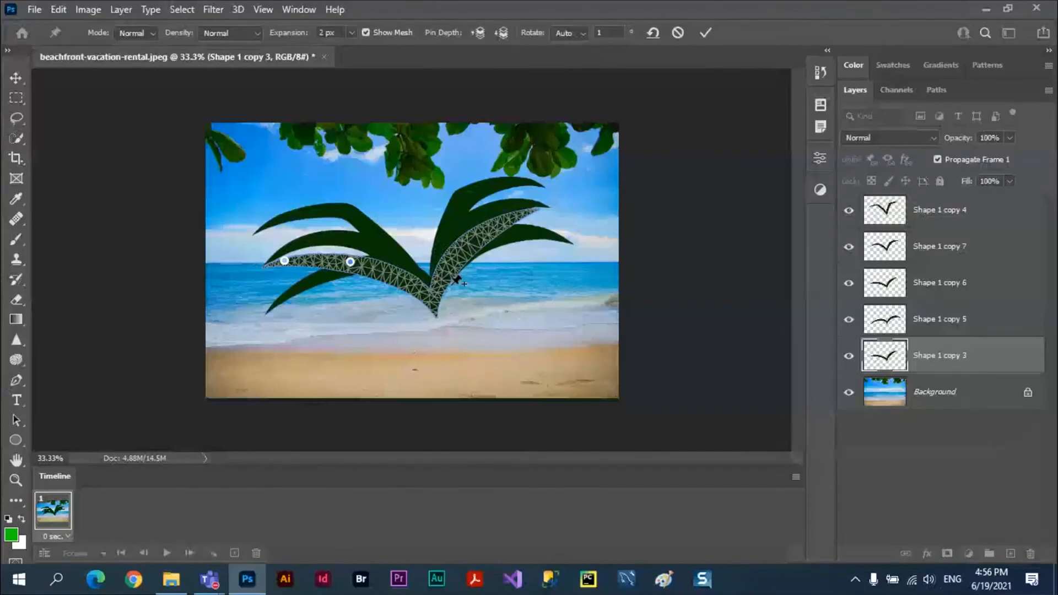
click(437, 295)
click(468, 248)
click(515, 212)
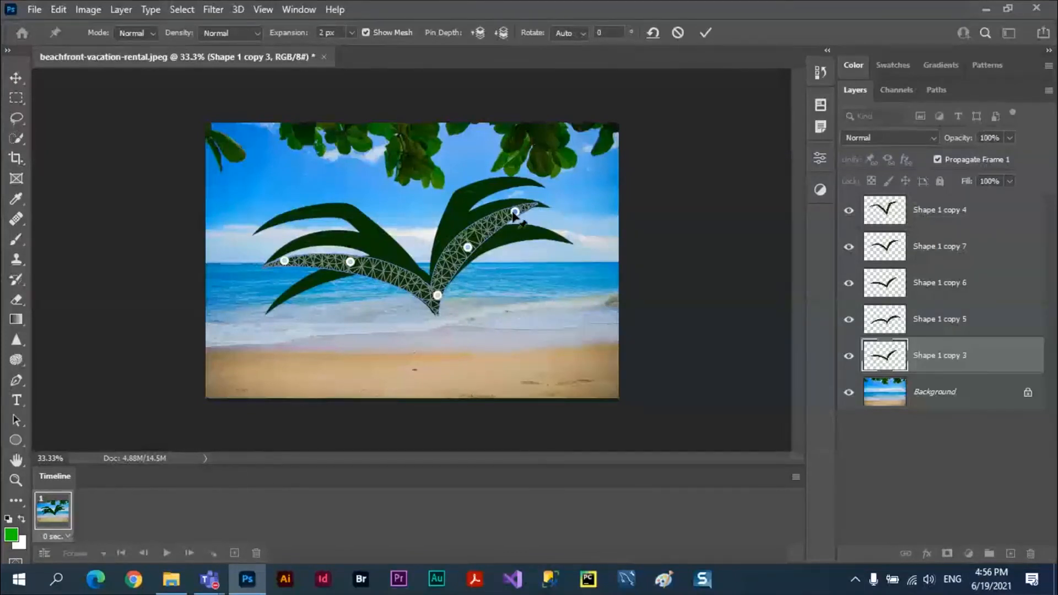
Step: Bend both wings of Shape 1 copy 3 down below the other birds, lowering their tips and middles, and apply the warp
drag(514, 212, 550, 277)
drag(285, 262, 304, 335)
drag(351, 263, 357, 286)
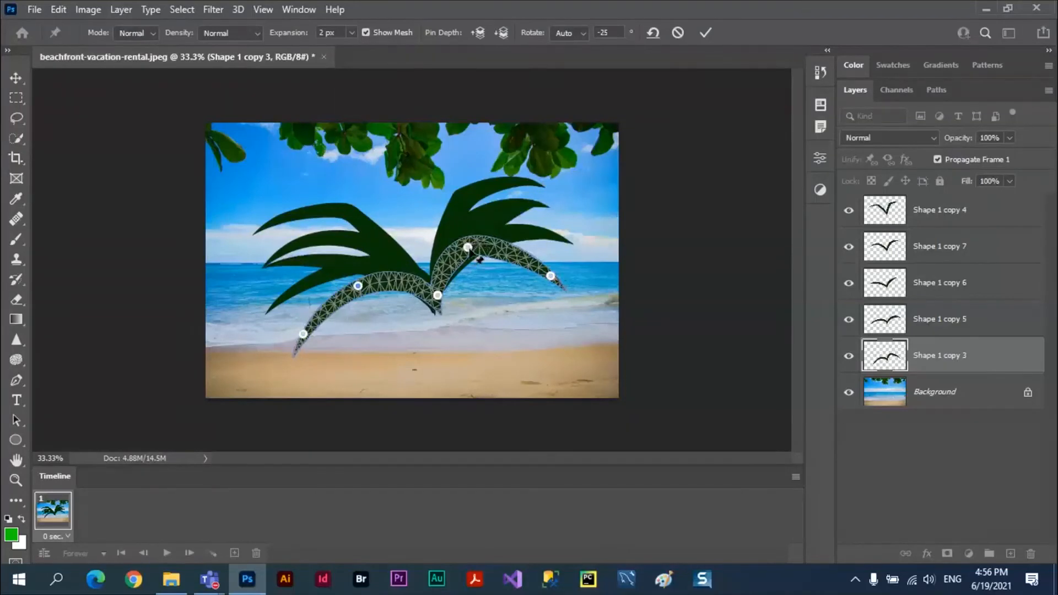
drag(468, 248, 479, 269)
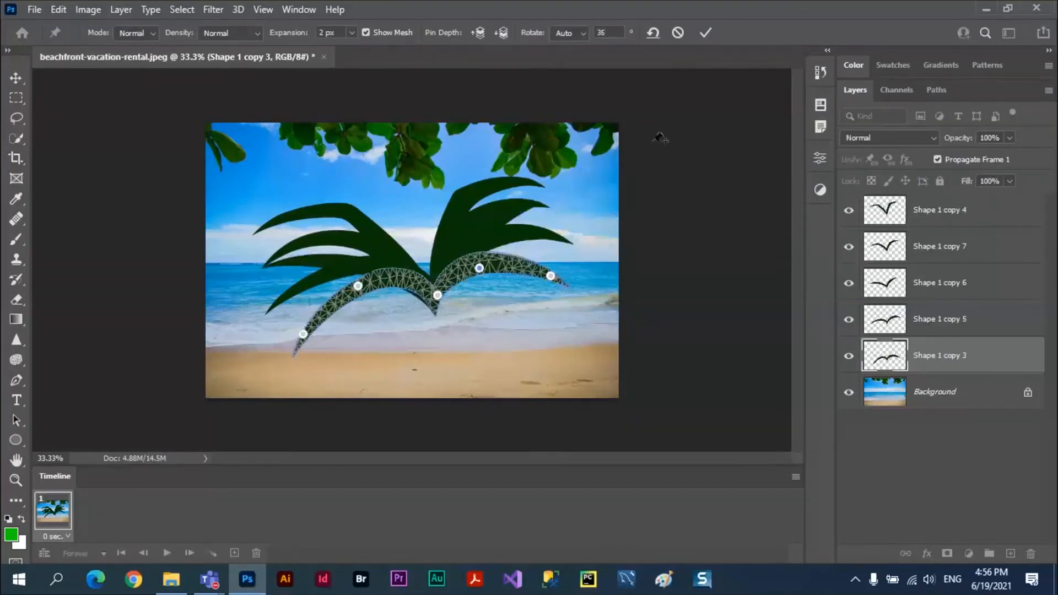
click(705, 33)
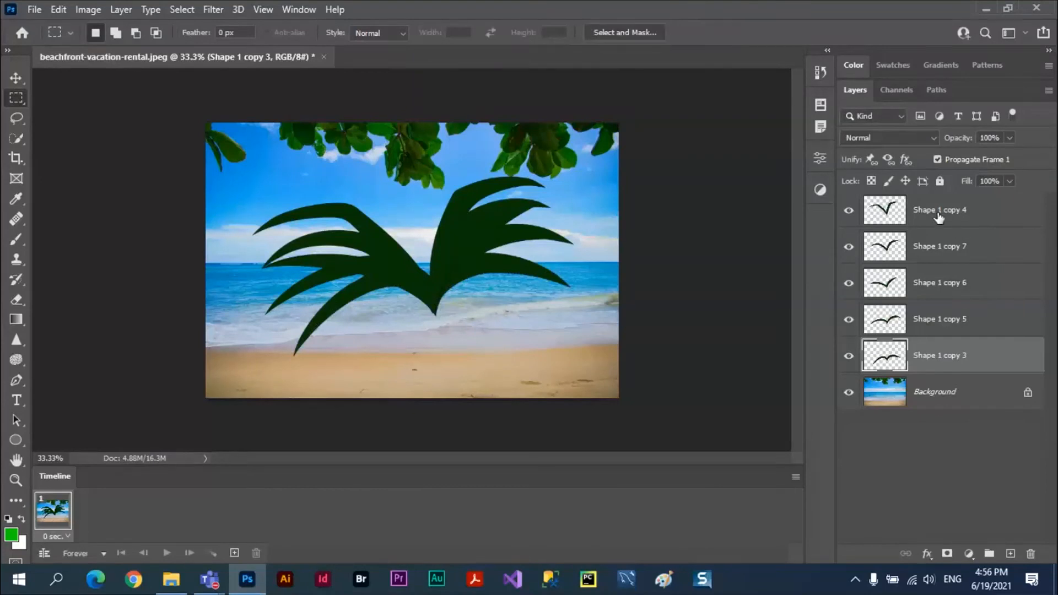
Step: Make animation frames from the layers and turn on the Background layer's visibility in frames 2 through 6
click(796, 477)
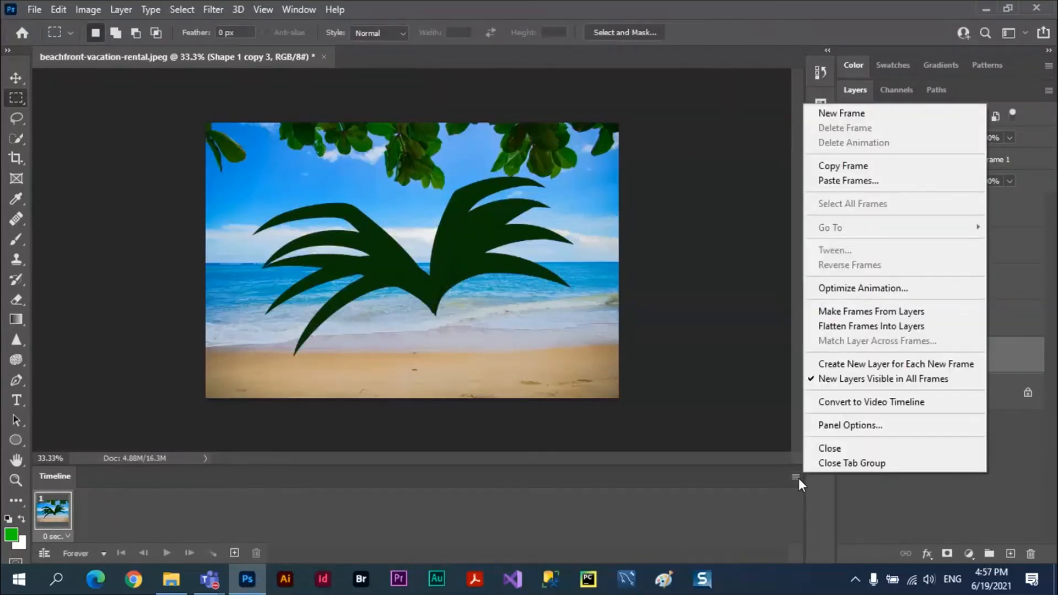
click(893, 312)
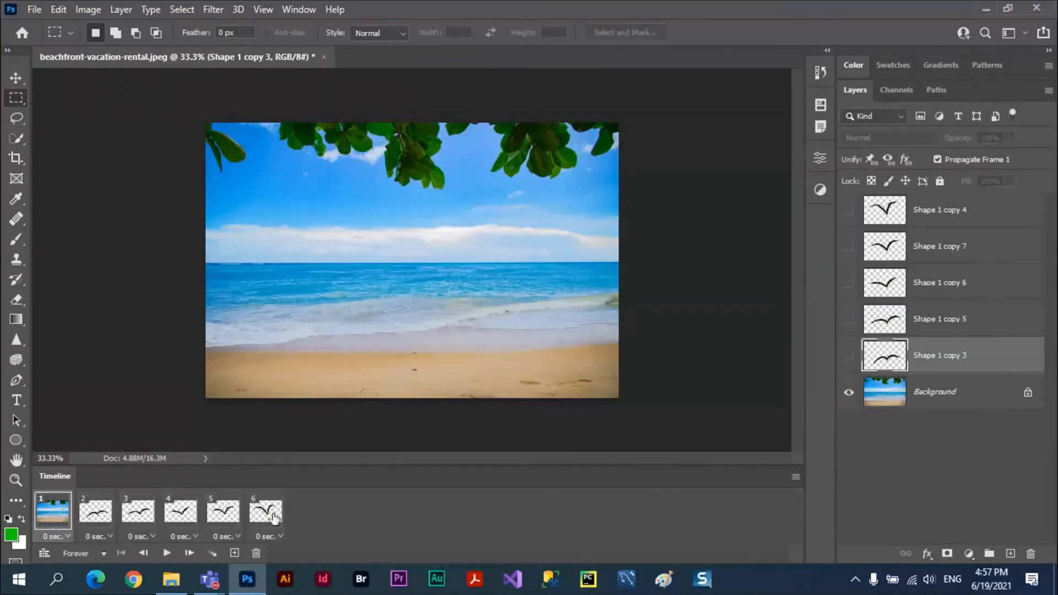
click(104, 517)
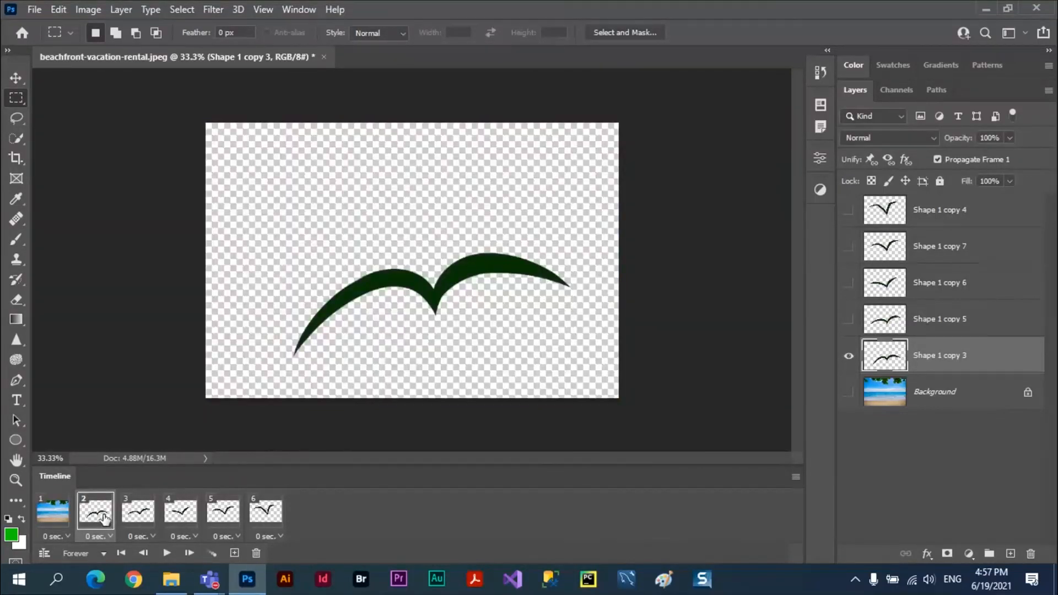
click(849, 392)
click(140, 511)
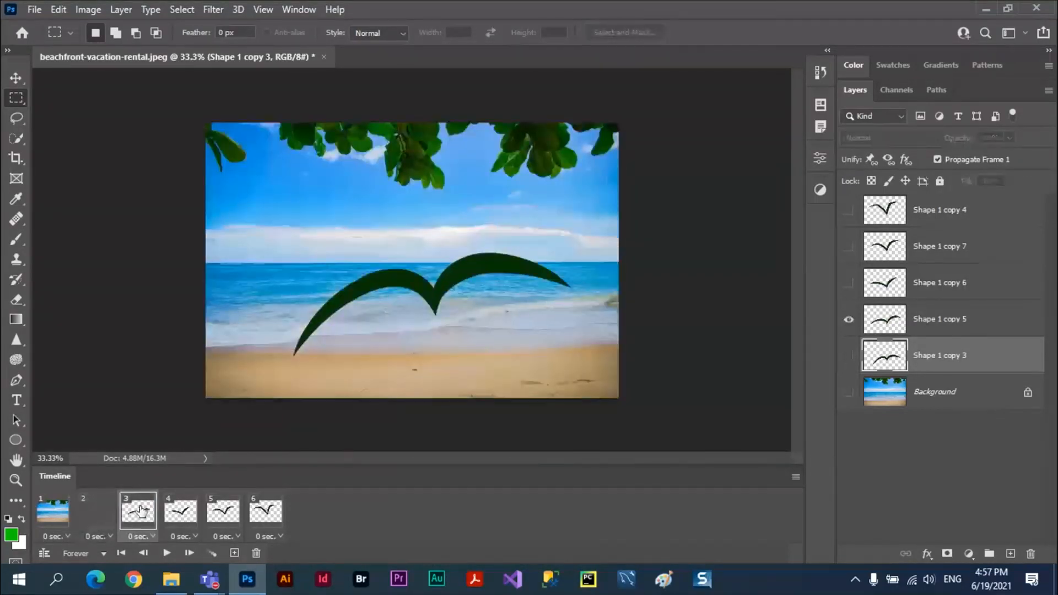
click(850, 393)
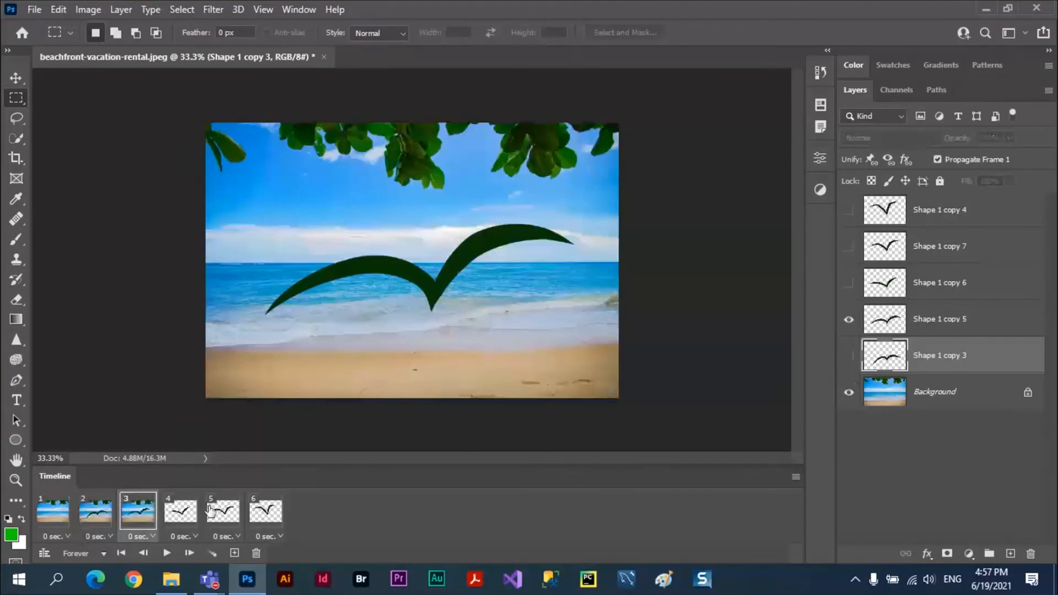
click(185, 512)
click(850, 393)
click(229, 512)
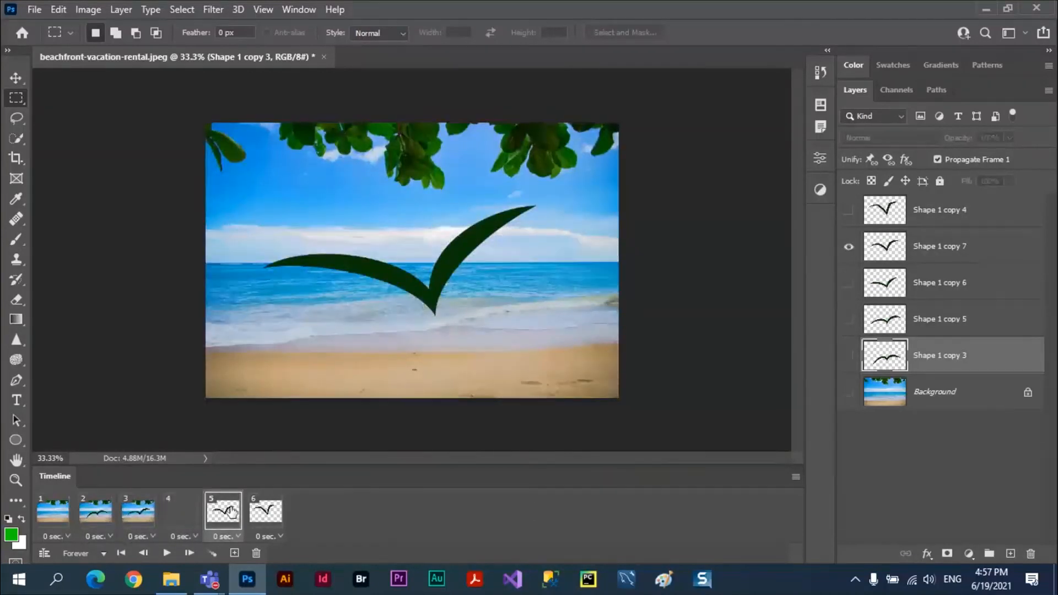
click(850, 393)
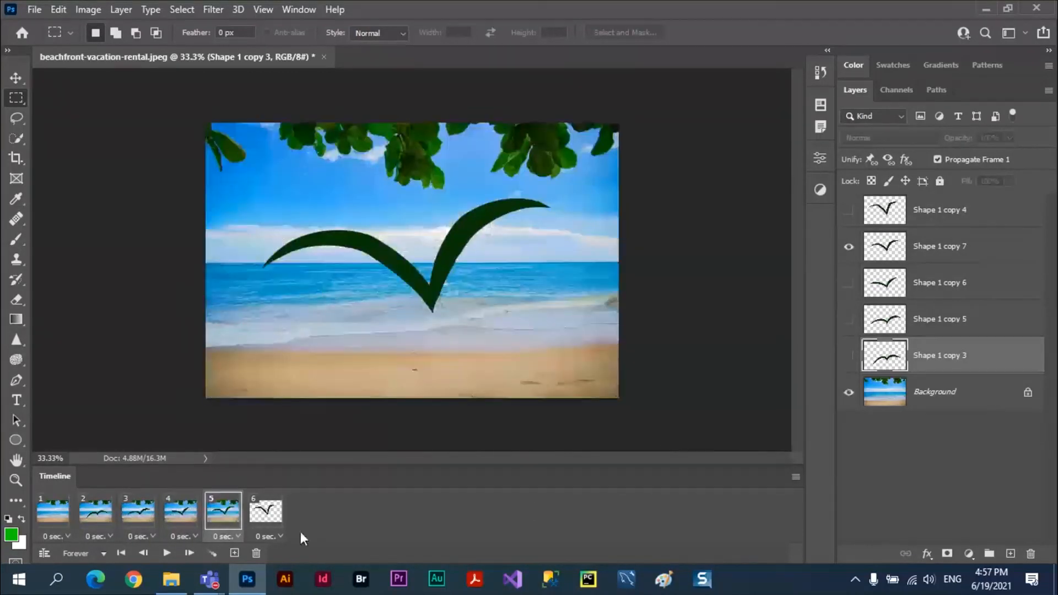
click(266, 512)
click(849, 393)
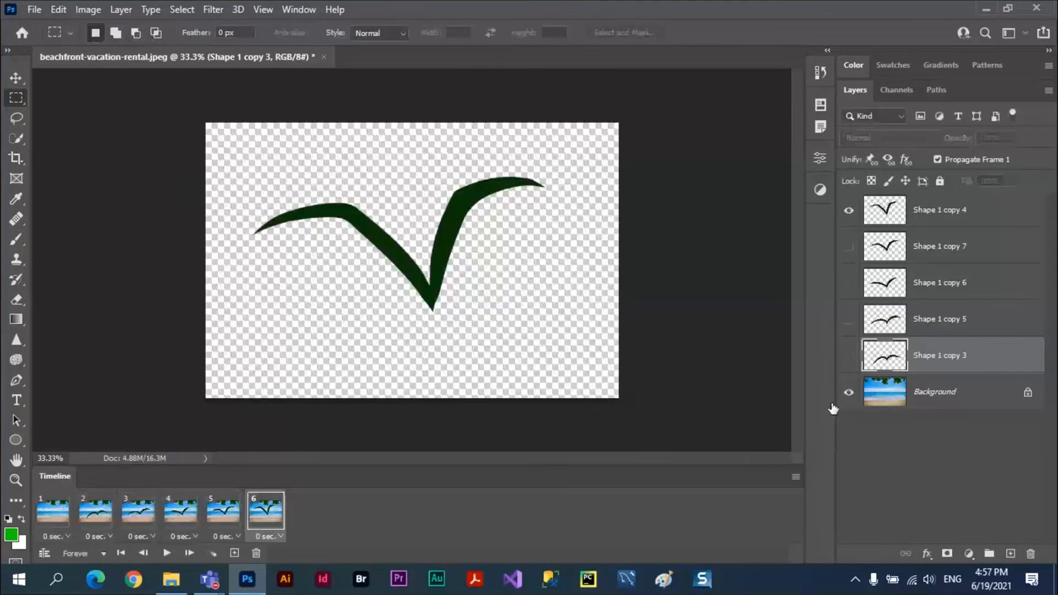
Step: Delete frame 1, which holds only the beach background, from the animation
click(44, 521)
right_click(47, 521)
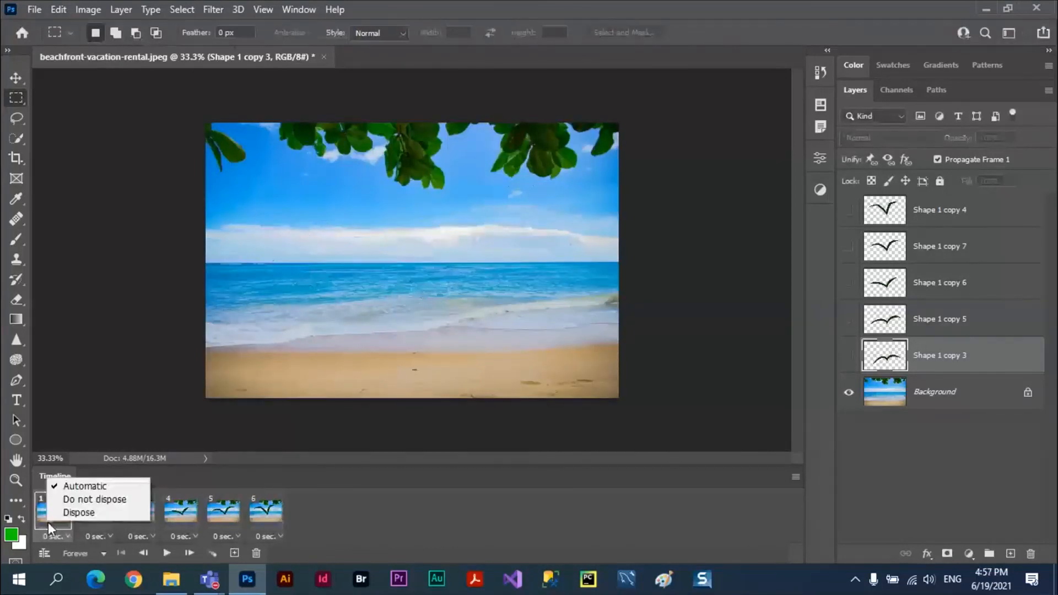
click(48, 523)
click(257, 554)
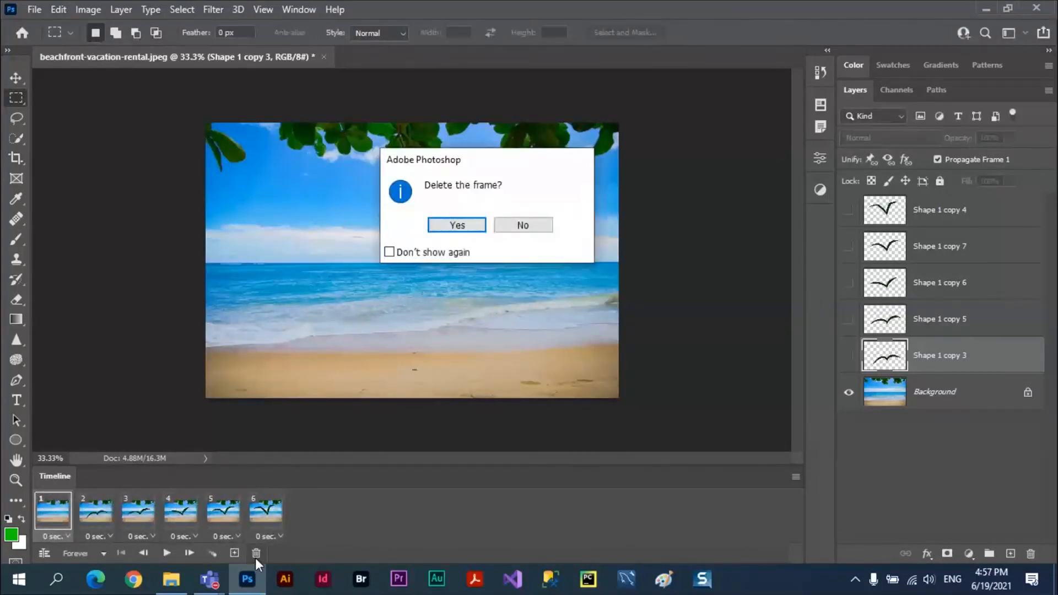
click(457, 225)
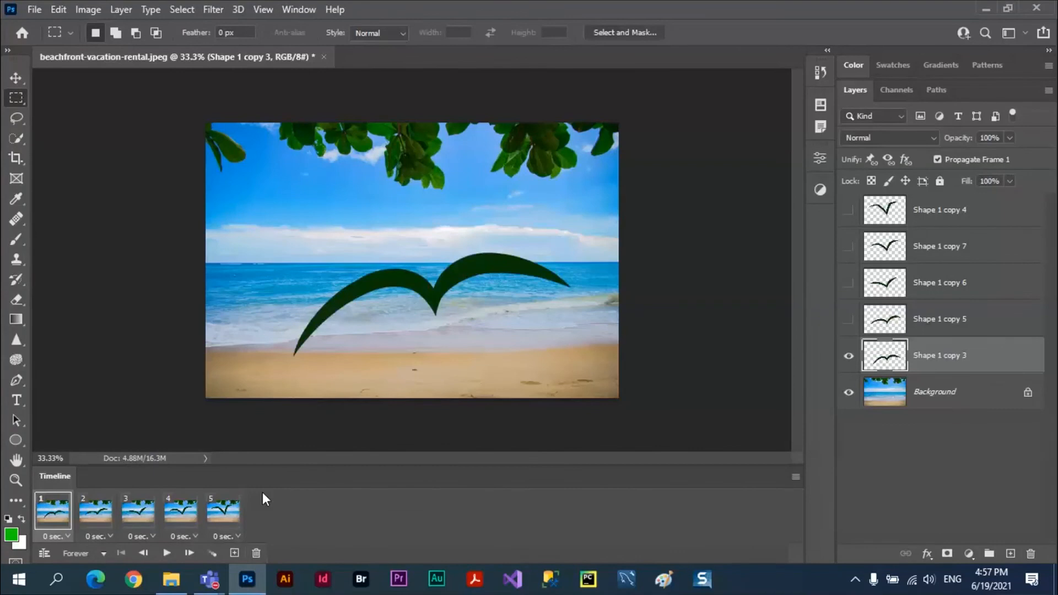
Step: Play the flapping-bird animation, stop playback, and switch to the Microsoft Teams meeting window
click(166, 554)
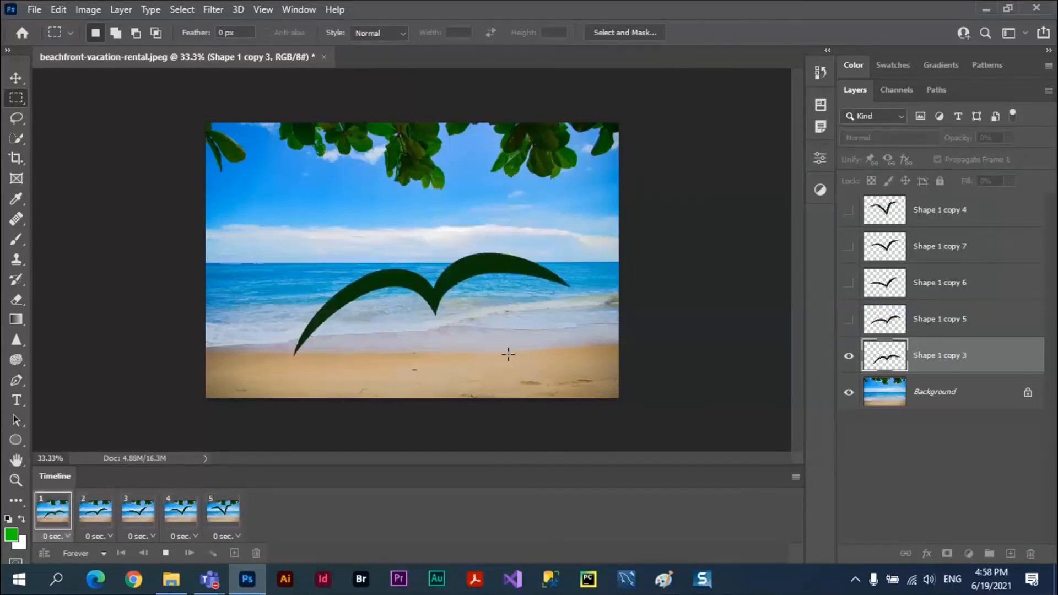
key(space)
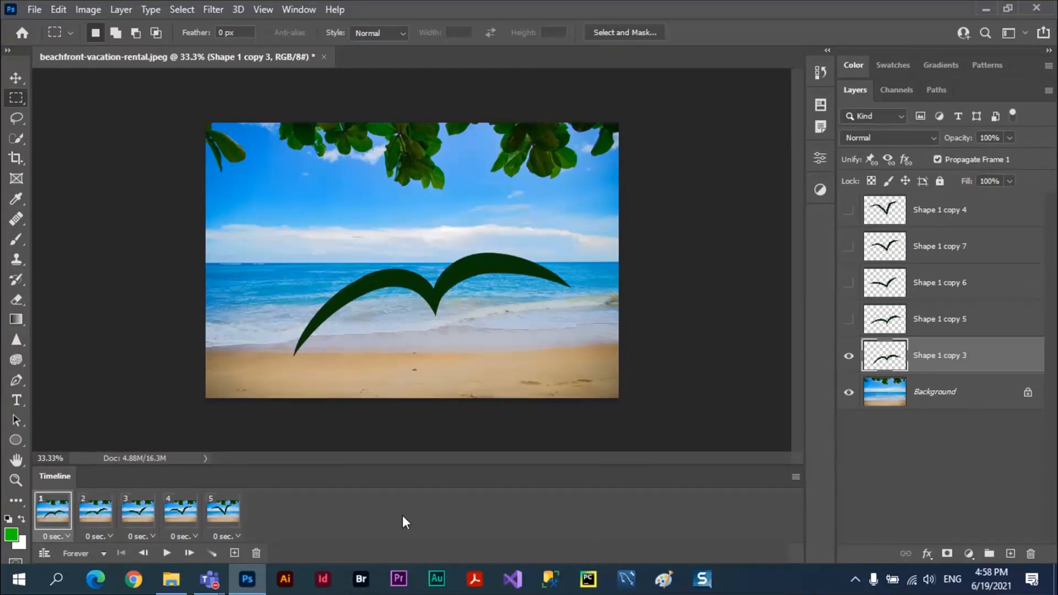
key(alt+Tab)
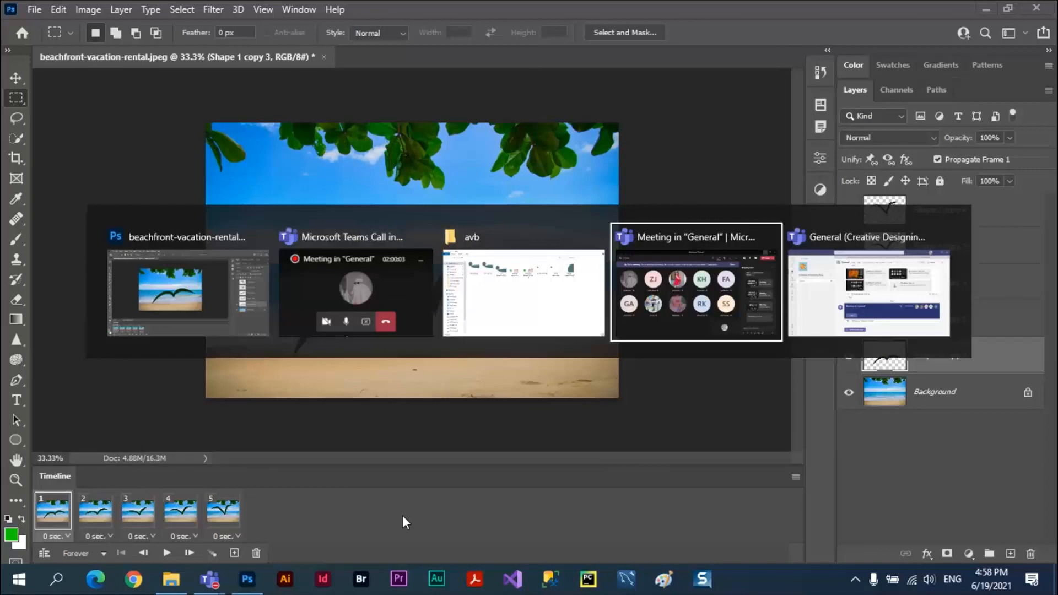